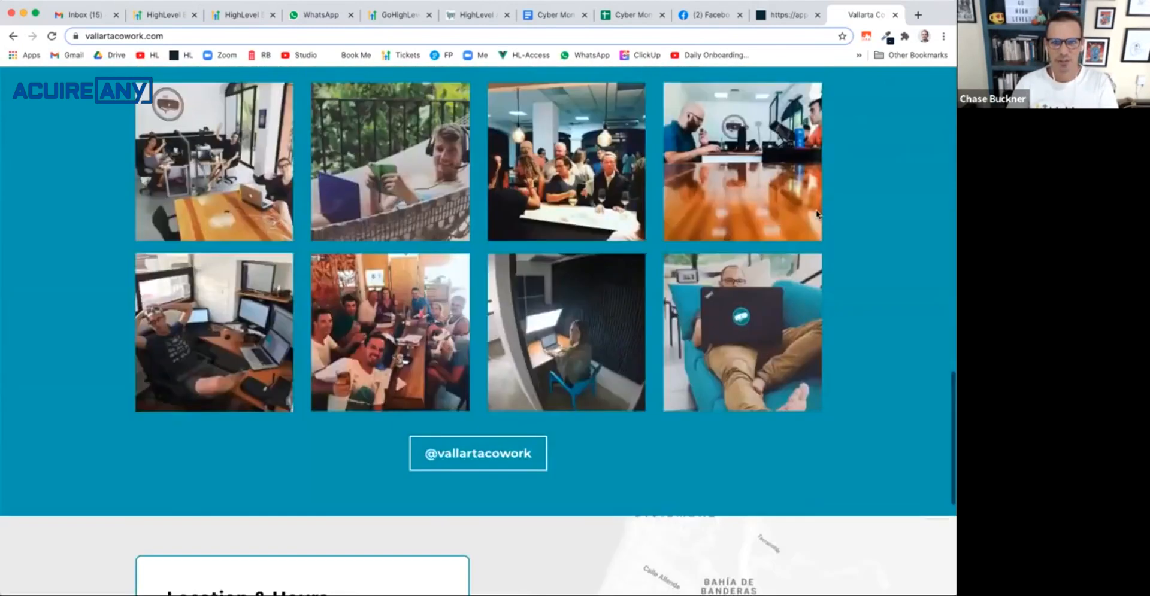
Step: Look over the existing Vallarta Co-Work home page, from the photo gallery and location section up to the header and hero
{"action": "scroll", "coordinate": [817, 214], "scroll_direction": "down", "scroll_amount": 8}
{"action": "scroll", "coordinate": [817, 214], "scroll_direction": "down", "scroll_amount": 10}
{"action": "scroll", "coordinate": [795, 114], "scroll_direction": "up", "scroll_amount": 20}
{"action": "left_click", "coordinate": [781, 18]}
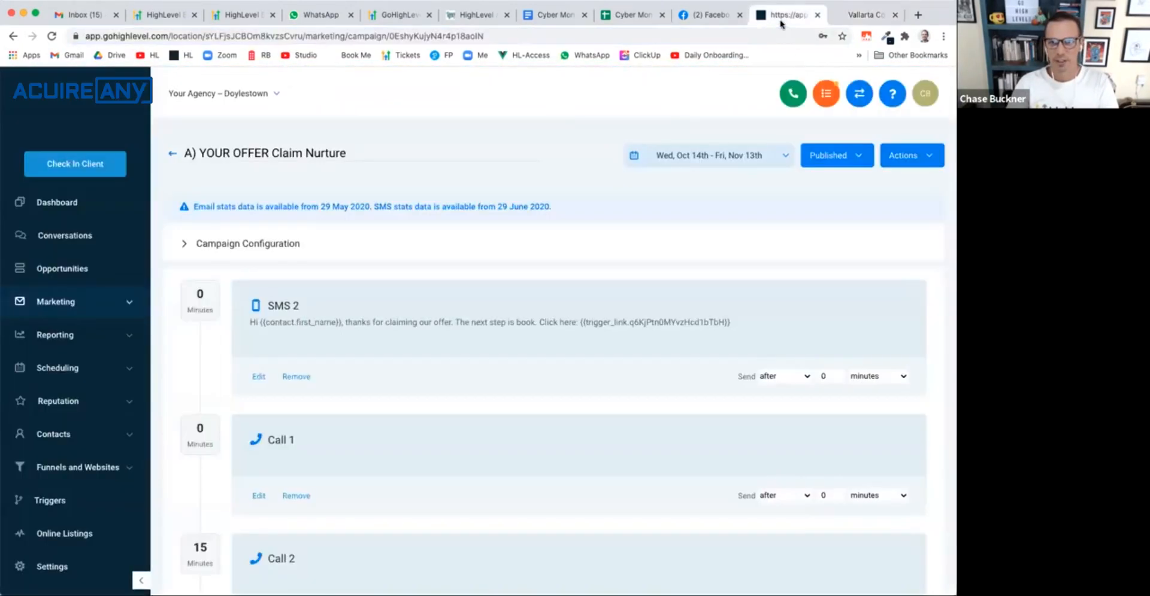
{"action": "left_click", "coordinate": [839, 18]}
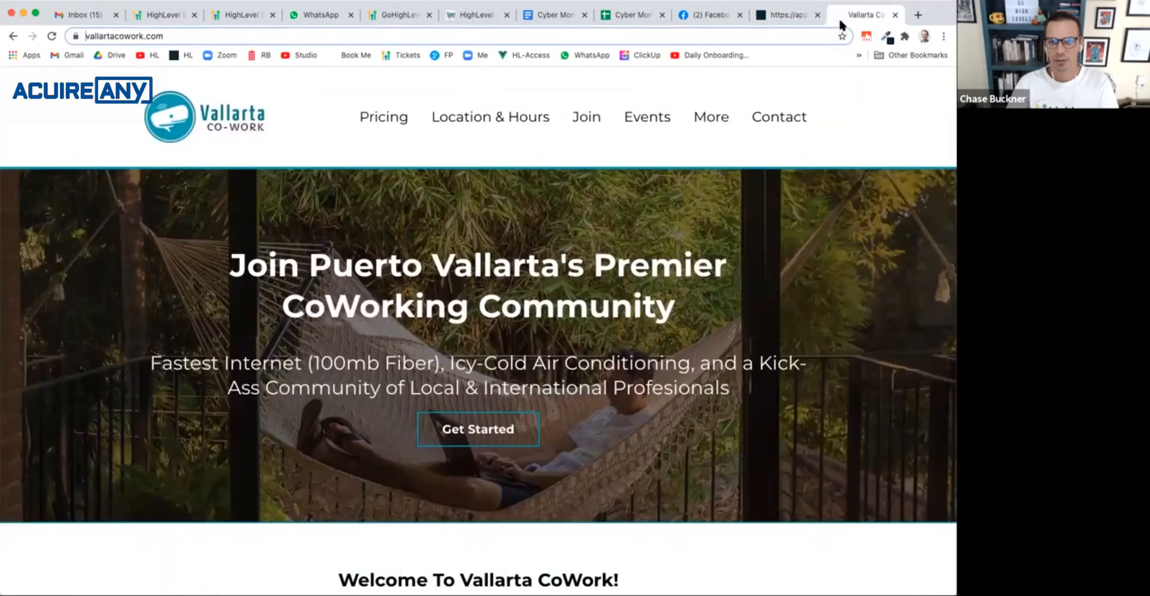
{"action": "left_click", "coordinate": [714, 18]}
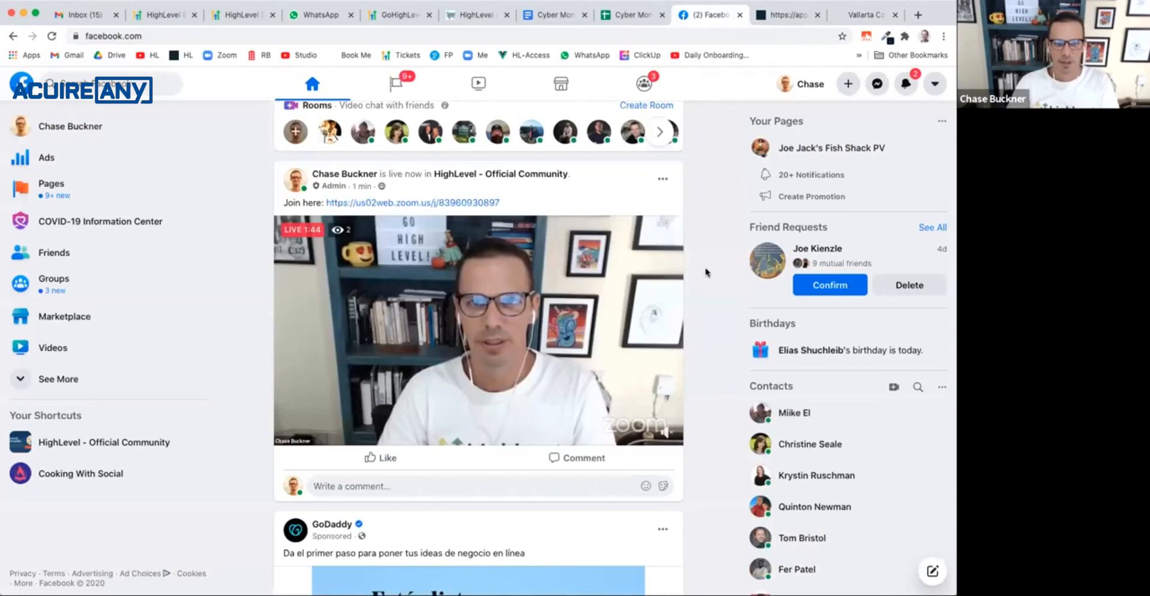
Step: Switch to HighLevel and create a new blank website named "Vallarta Cowork Rebuild"
{"action": "left_click", "coordinate": [779, 16]}
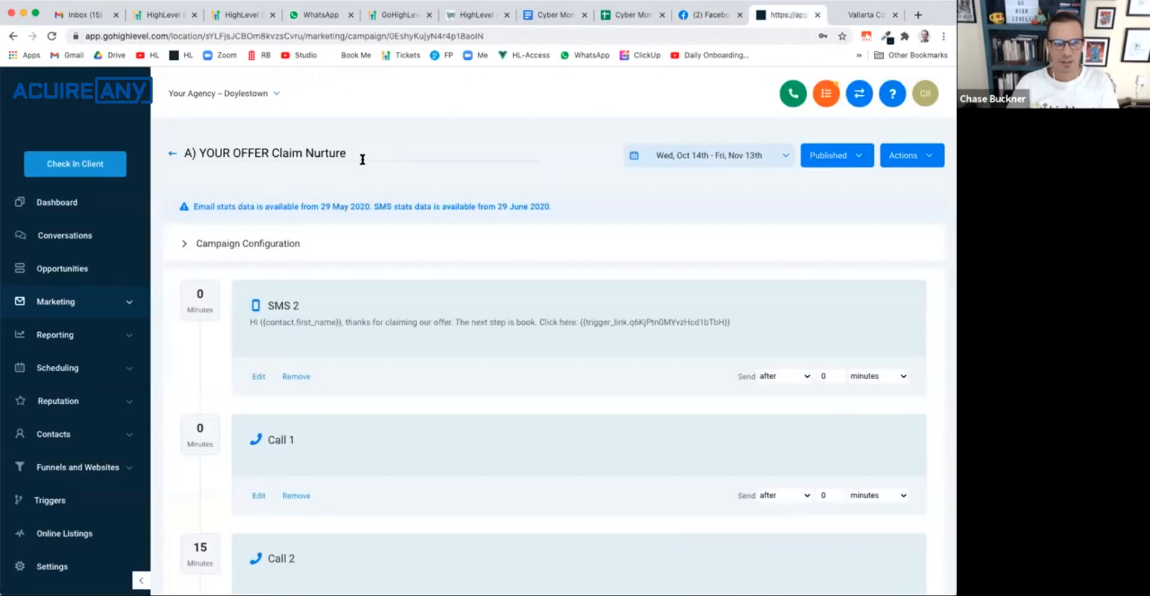
{"action": "left_click", "coordinate": [75, 466]}
{"action": "left_click", "coordinate": [36, 528]}
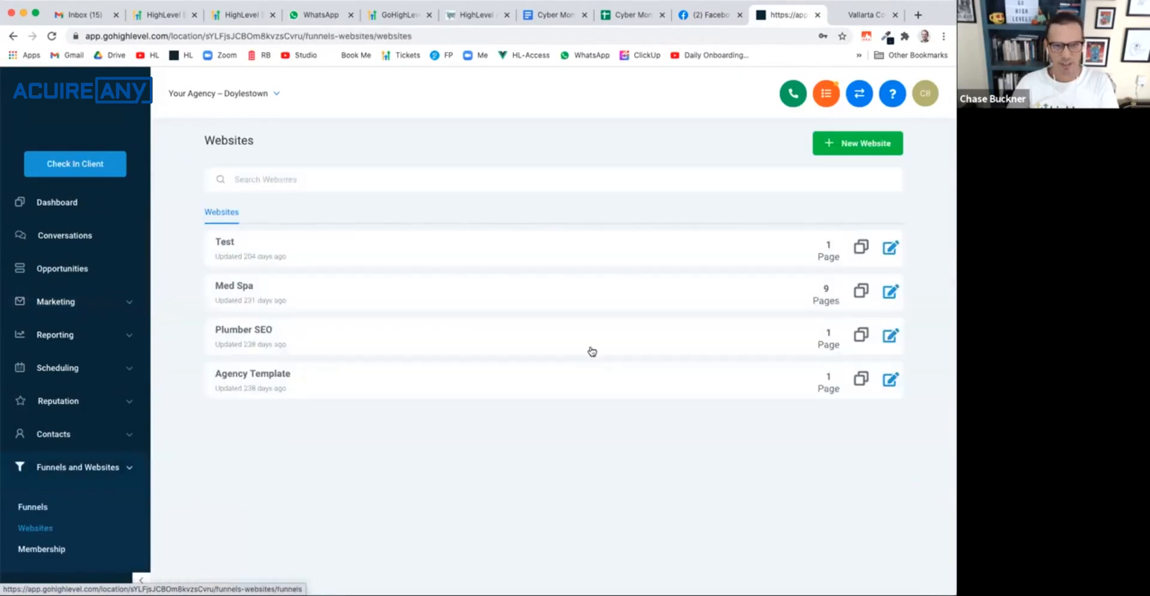
{"action": "left_click", "coordinate": [848, 150]}
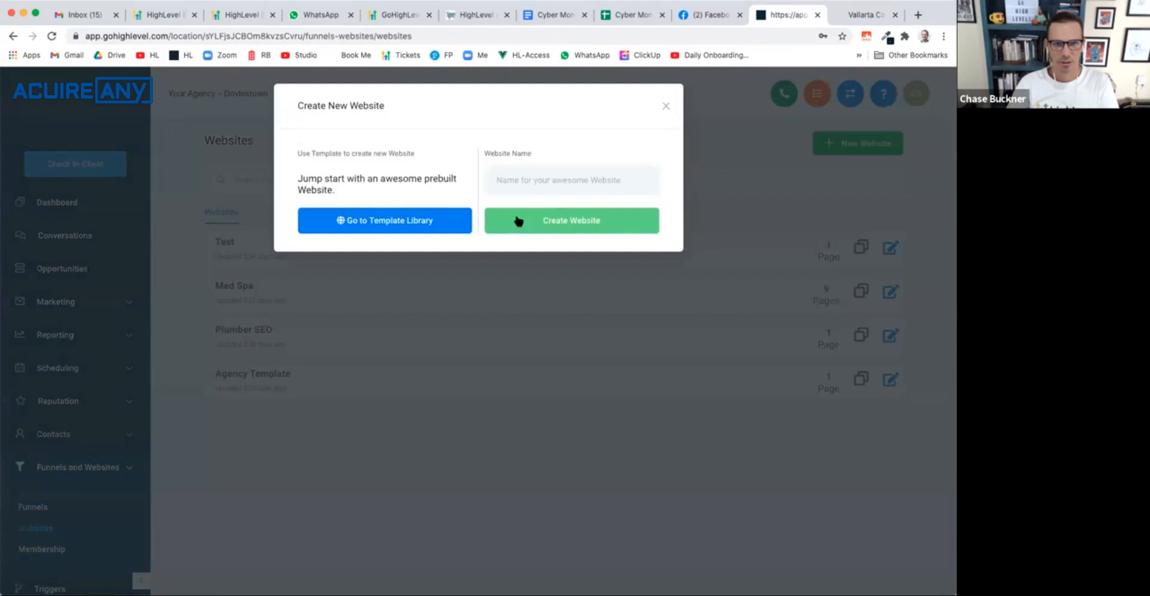
{"action": "type", "text": "Vallarta Cowork Rebuild"}
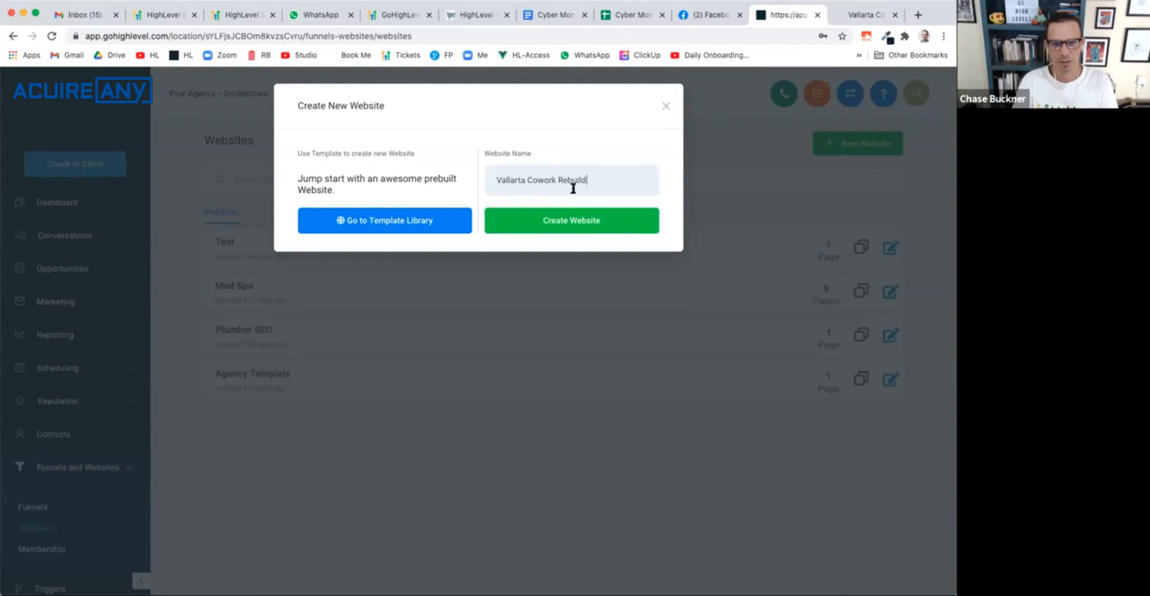
{"action": "left_click", "coordinate": [611, 221]}
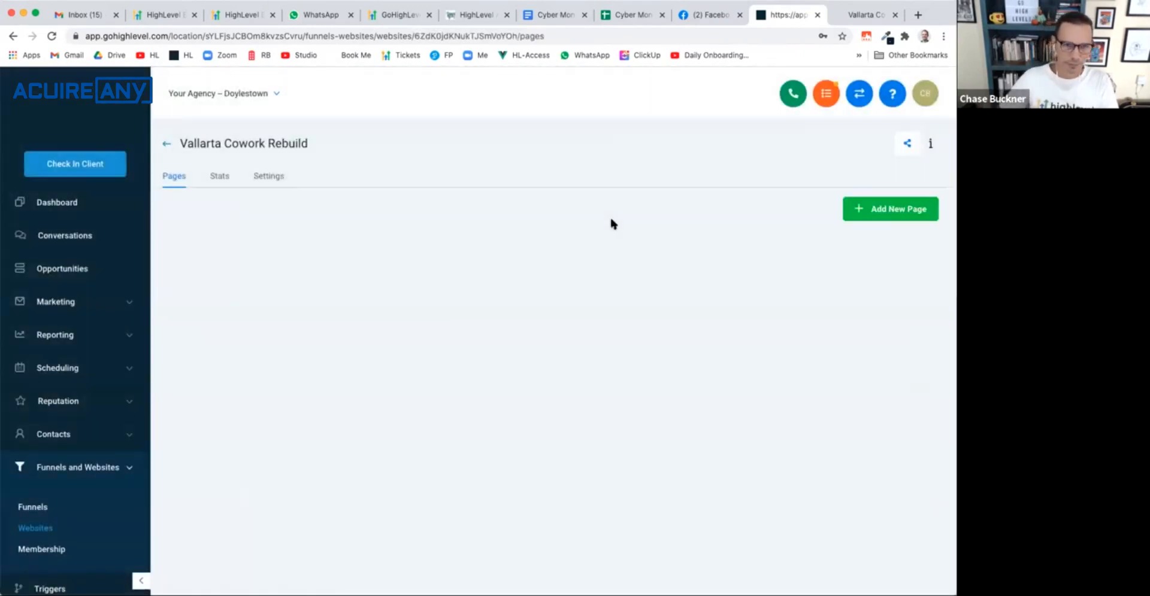
Step: Add a new page named "Home" with the path "/home" to the website
{"action": "left_click", "coordinate": [877, 216]}
{"action": "left_click", "coordinate": [356, 186]}
{"action": "type", "text": "Home"}
{"action": "key", "text": "Tab"}
{"action": "type", "text": "/home"}
{"action": "left_click", "coordinate": [611, 405]}
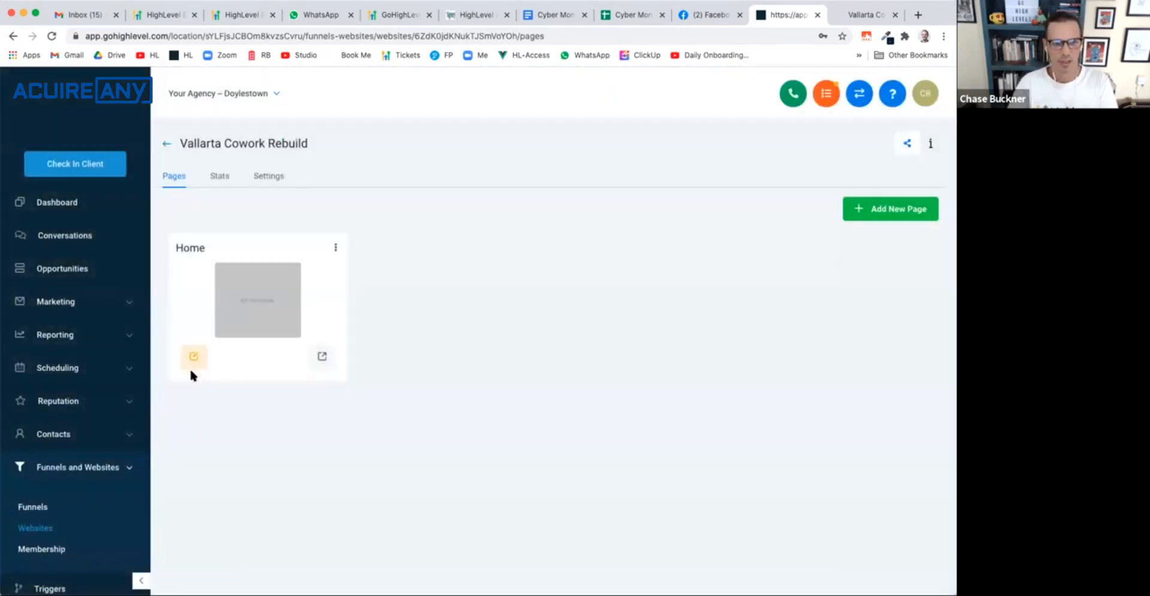
Step: Open the Home page in the page builder and add a full-width section
{"action": "left_click", "coordinate": [193, 358]}
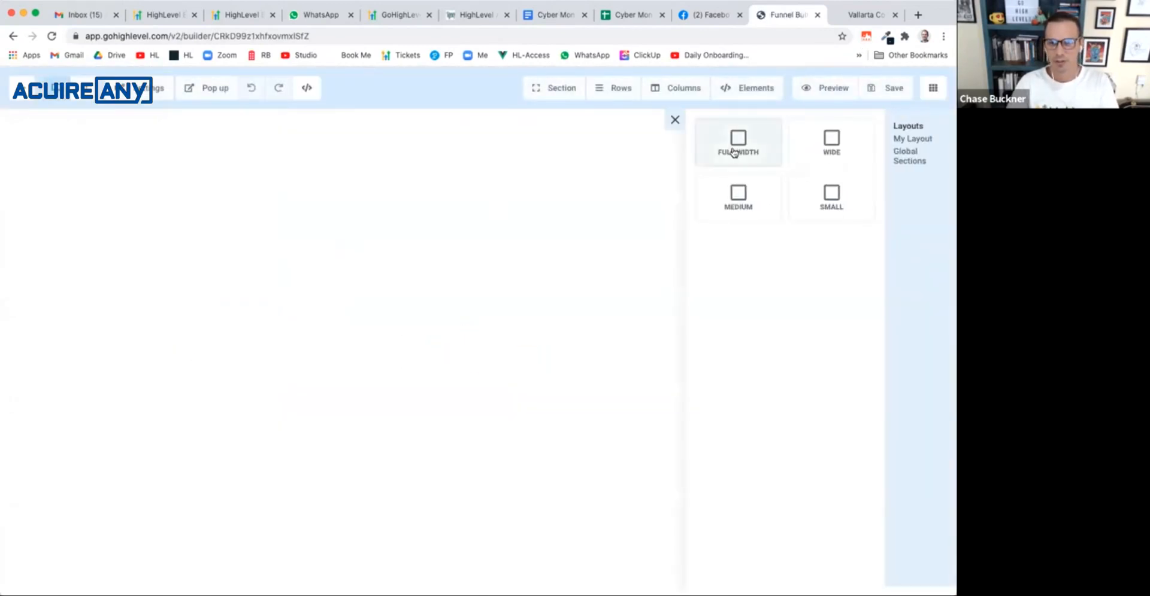
{"action": "left_click", "coordinate": [742, 146]}
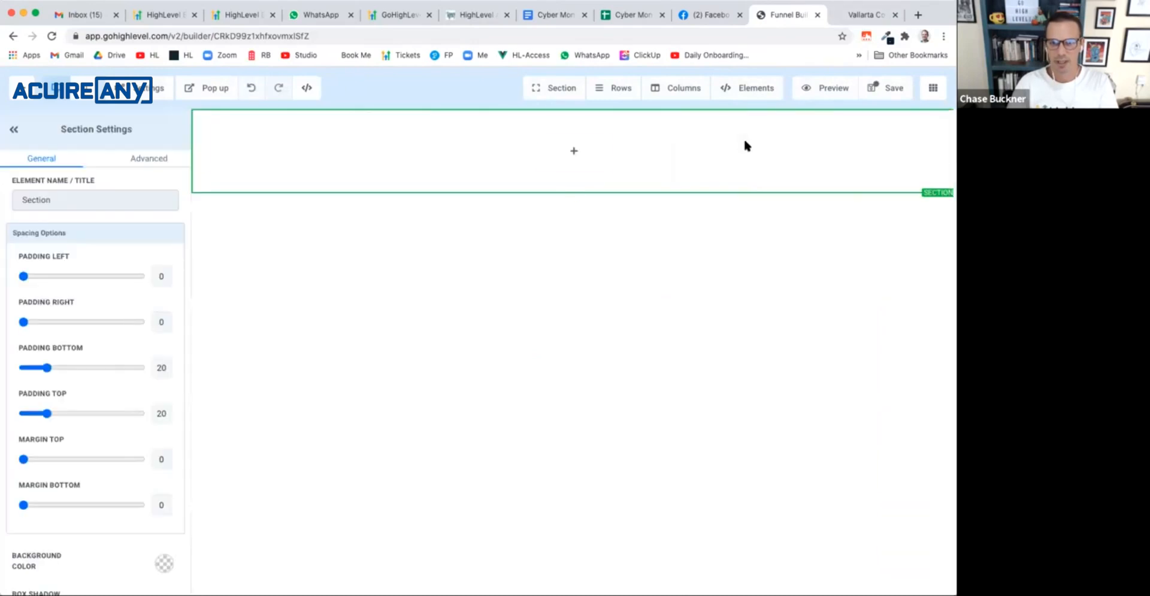
Step: Save the Vallarta Co-Work logo from the existing site's header as logo.png and return to the page builder
{"action": "left_click", "coordinate": [865, 14]}
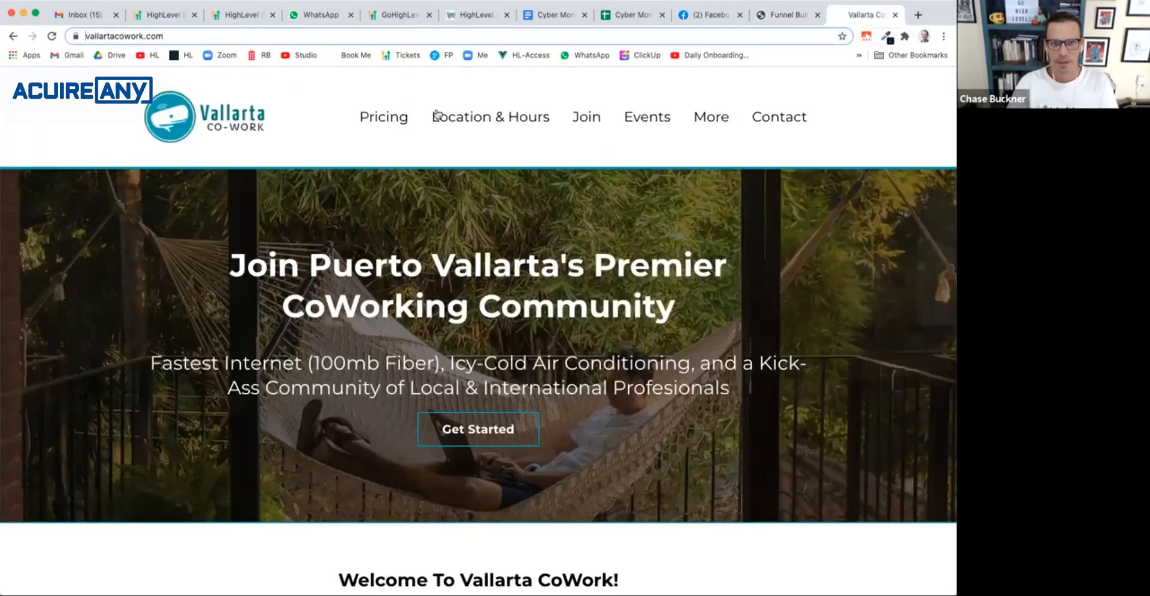
{"action": "right_click", "coordinate": [174, 107]}
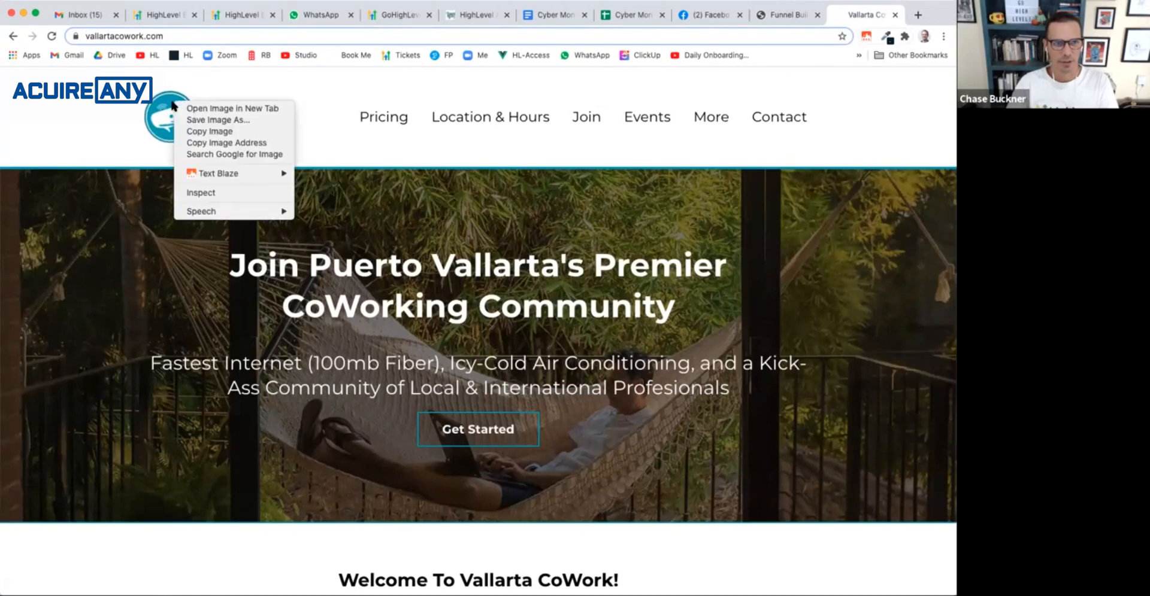
{"action": "left_click", "coordinate": [210, 121]}
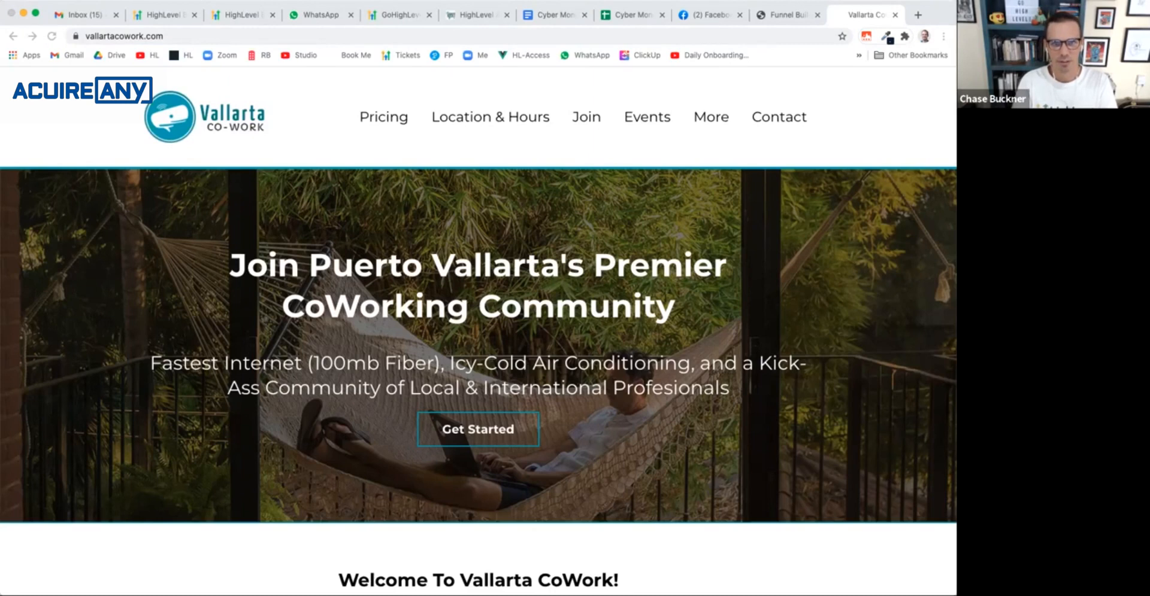
{"action": "key", "text": "Return"}
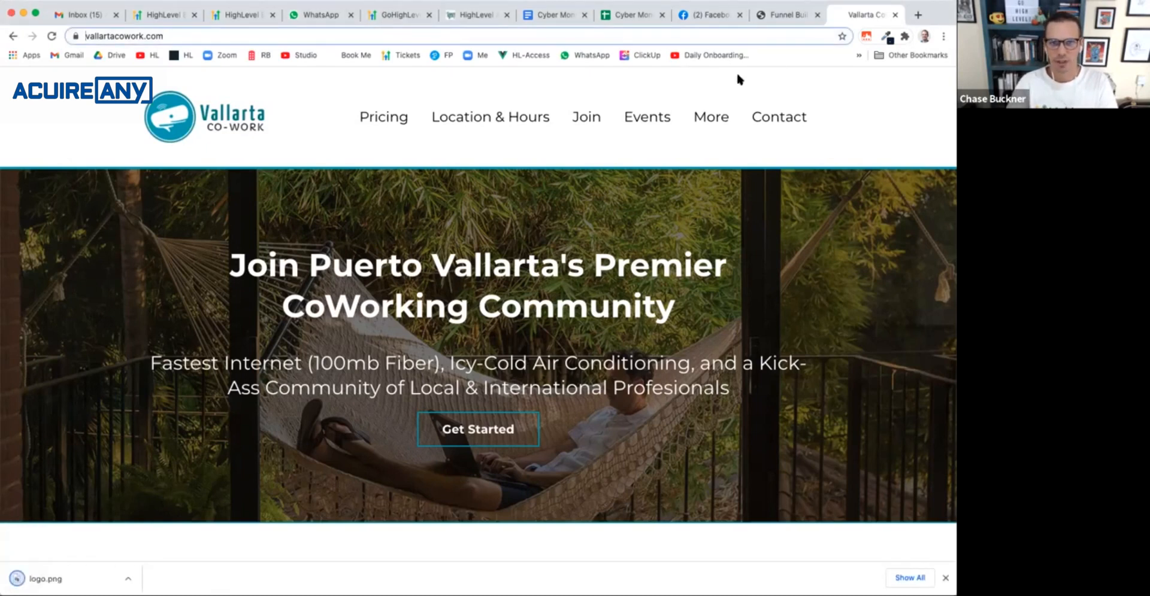
{"action": "left_click", "coordinate": [781, 16]}
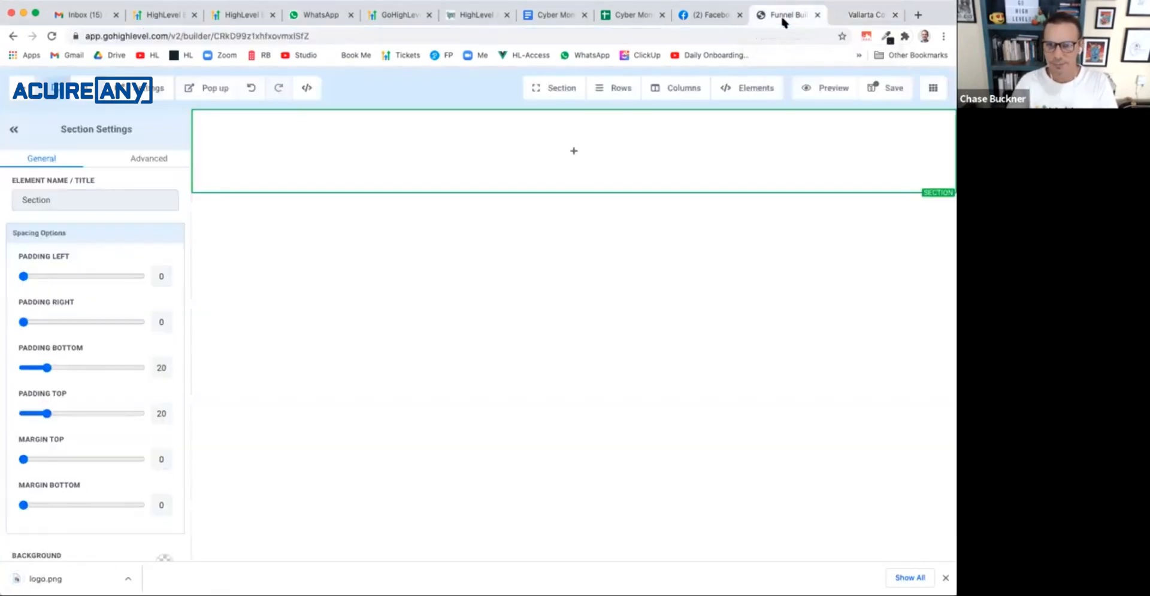
{"action": "left_click", "coordinate": [576, 155]}
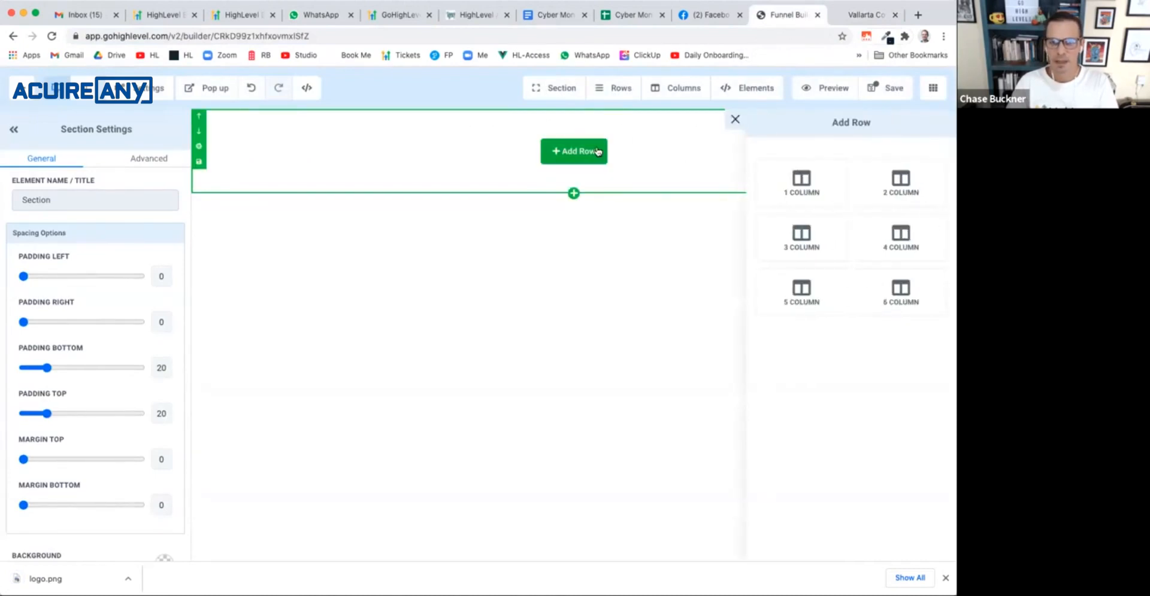
{"action": "left_click", "coordinate": [874, 181]}
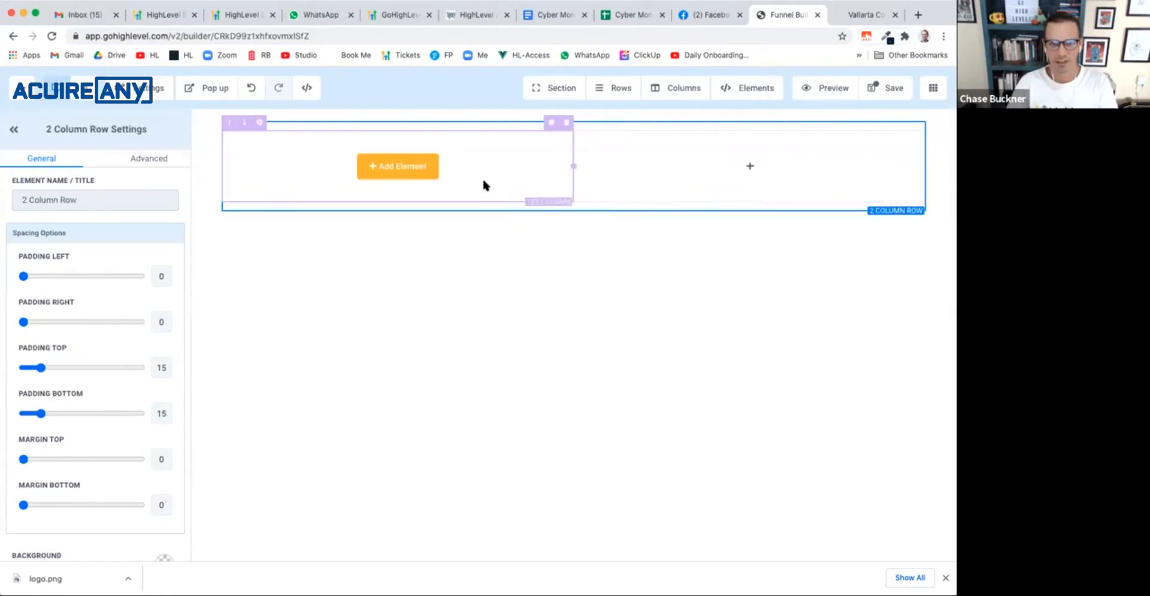
{"action": "left_click", "coordinate": [380, 173]}
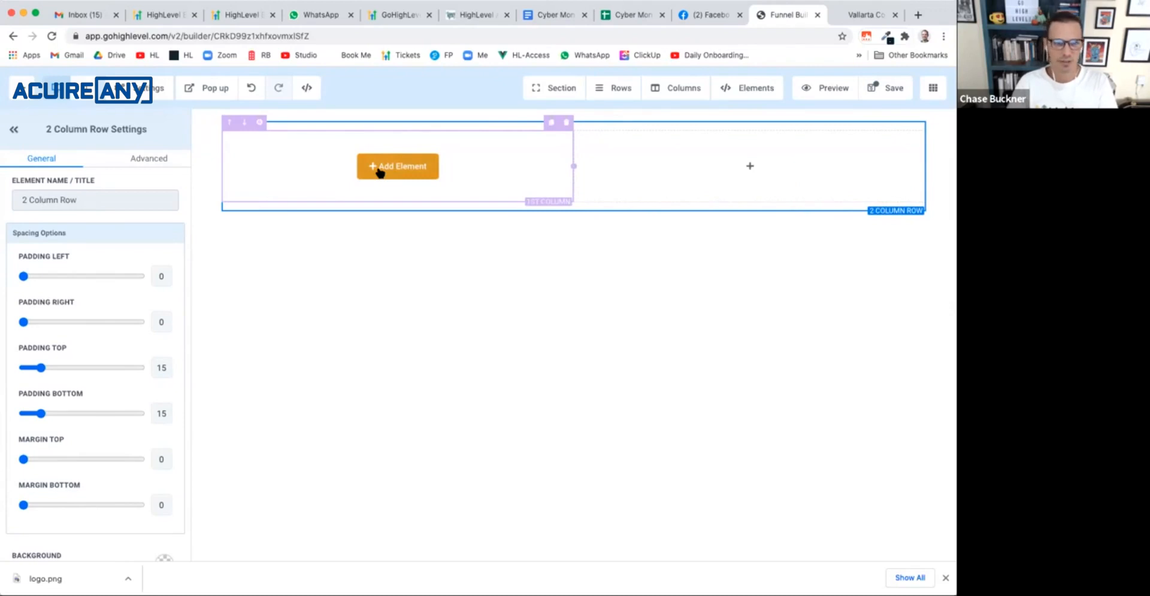
{"action": "left_click", "coordinate": [565, 123]}
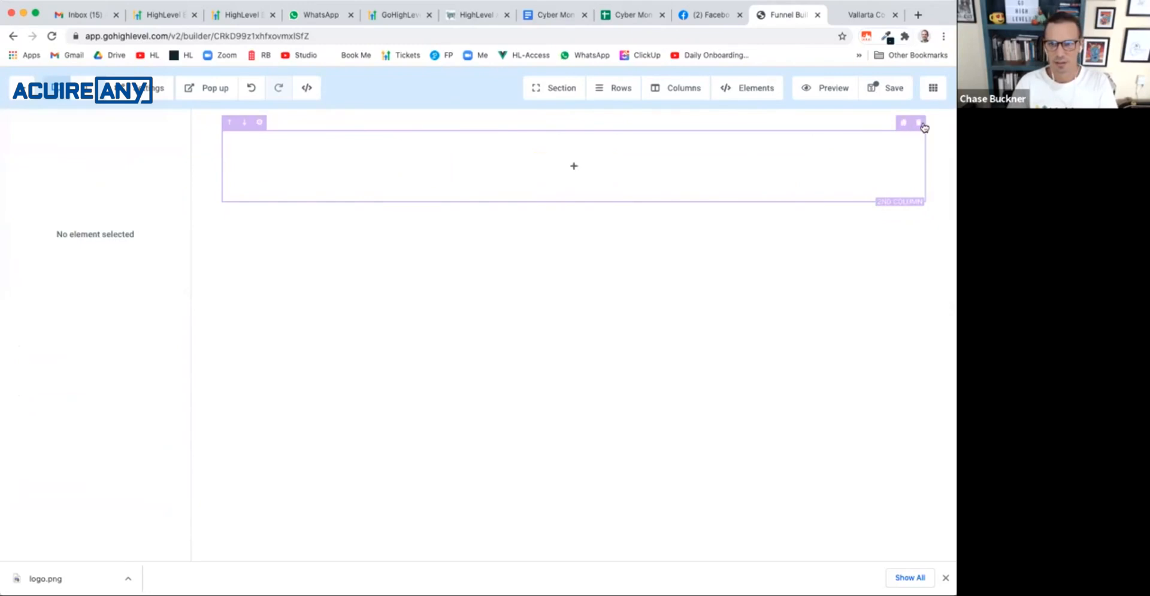
{"action": "left_click", "coordinate": [918, 127]}
Step: Add a one-column row to the full-width section and place a Navigation Menu element in it
{"action": "left_click", "coordinate": [580, 152]}
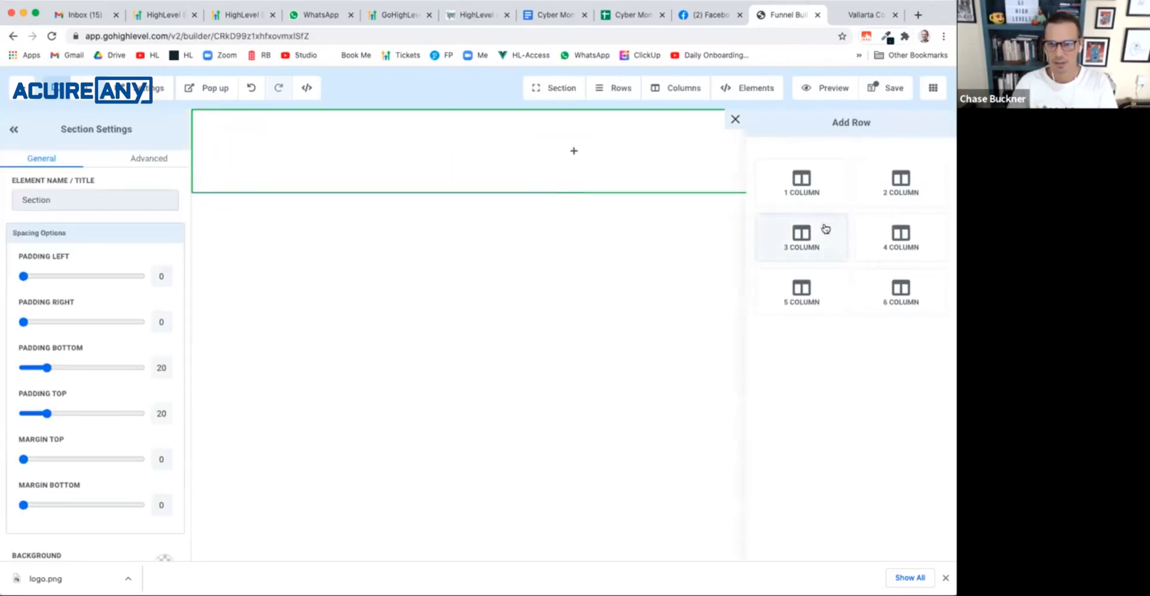
{"action": "left_click", "coordinate": [816, 197]}
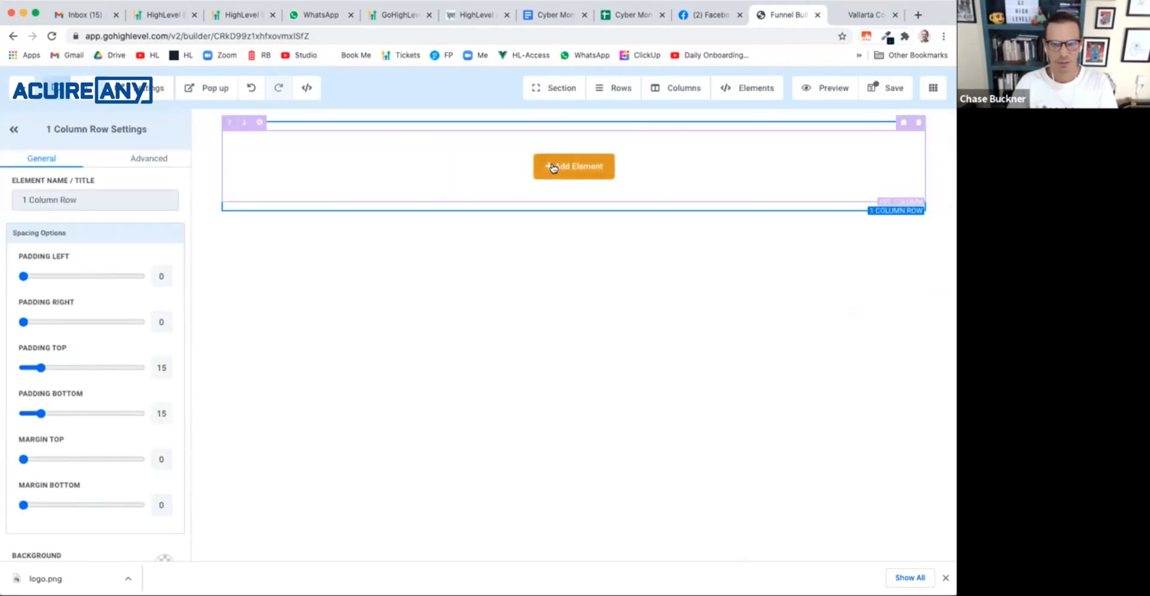
{"action": "left_click", "coordinate": [553, 168]}
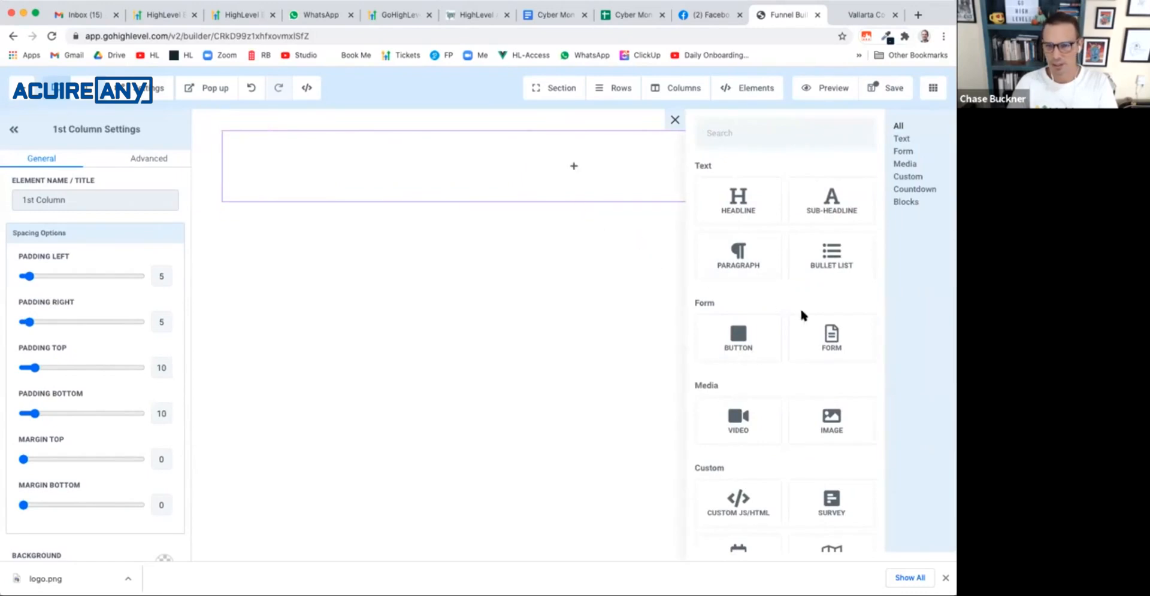
{"action": "scroll", "coordinate": [827, 382], "scroll_direction": "down", "scroll_amount": 3}
{"action": "scroll", "coordinate": [830, 389], "scroll_direction": "down", "scroll_amount": 5}
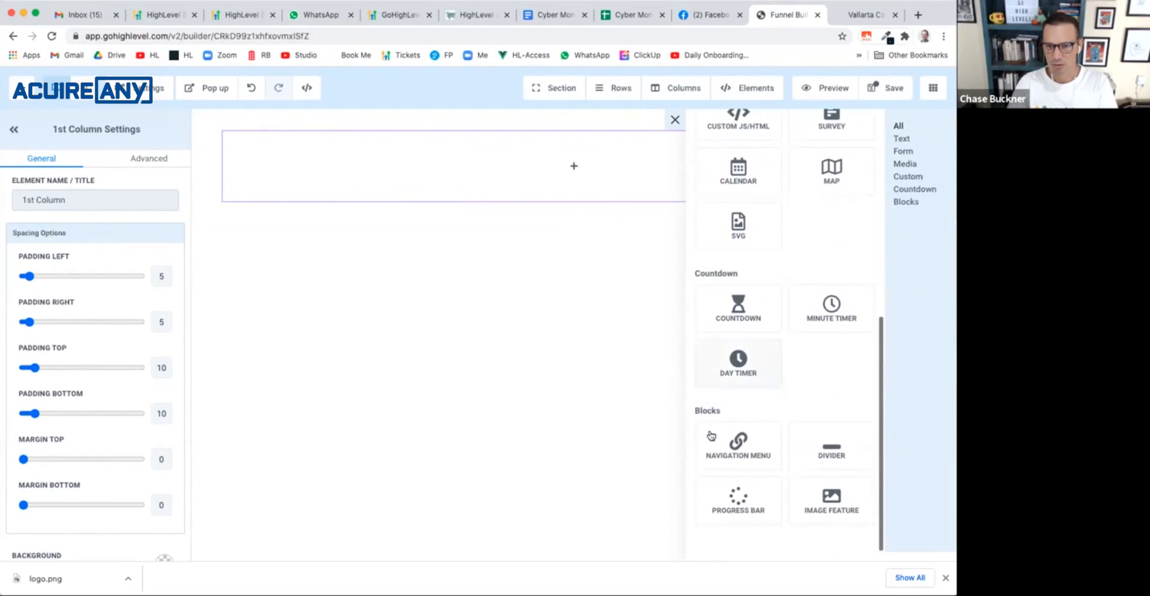
{"action": "left_click", "coordinate": [754, 461]}
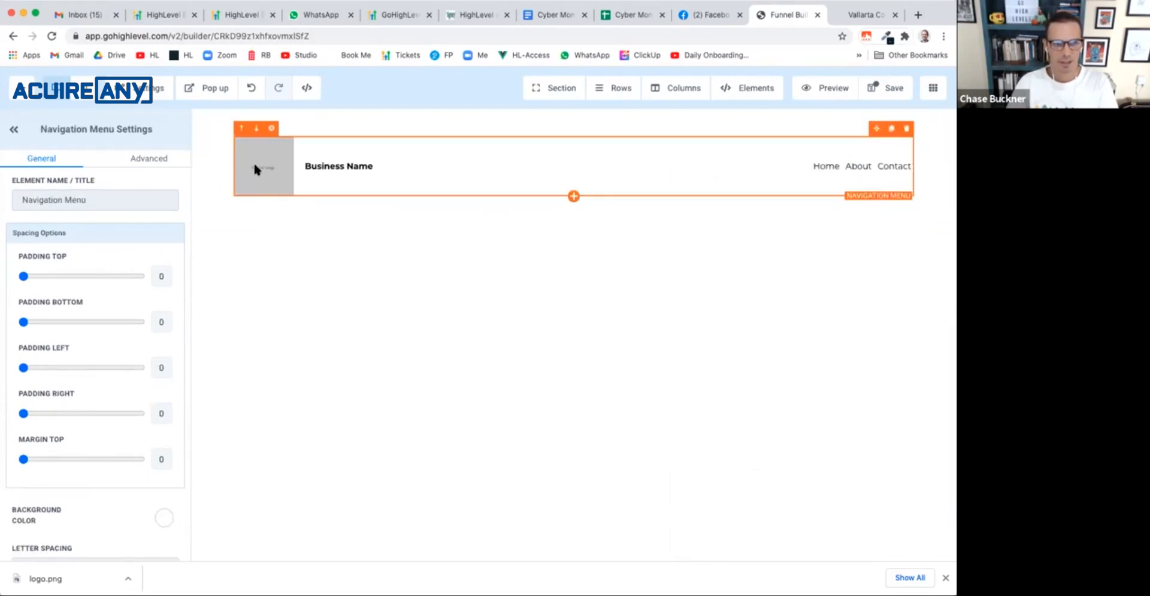
Step: Upload logo.png to the media library and use it as the navigation menu's brand logo
{"action": "scroll", "coordinate": [114, 349], "scroll_direction": "down", "scroll_amount": 4}
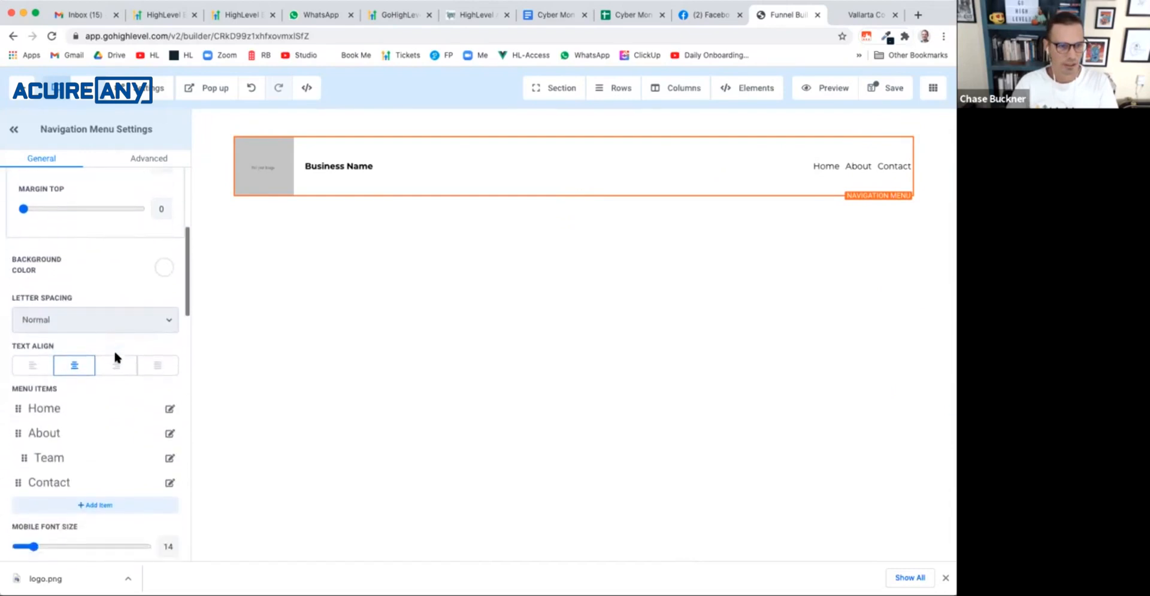
{"action": "scroll", "coordinate": [115, 358], "scroll_direction": "down", "scroll_amount": 10}
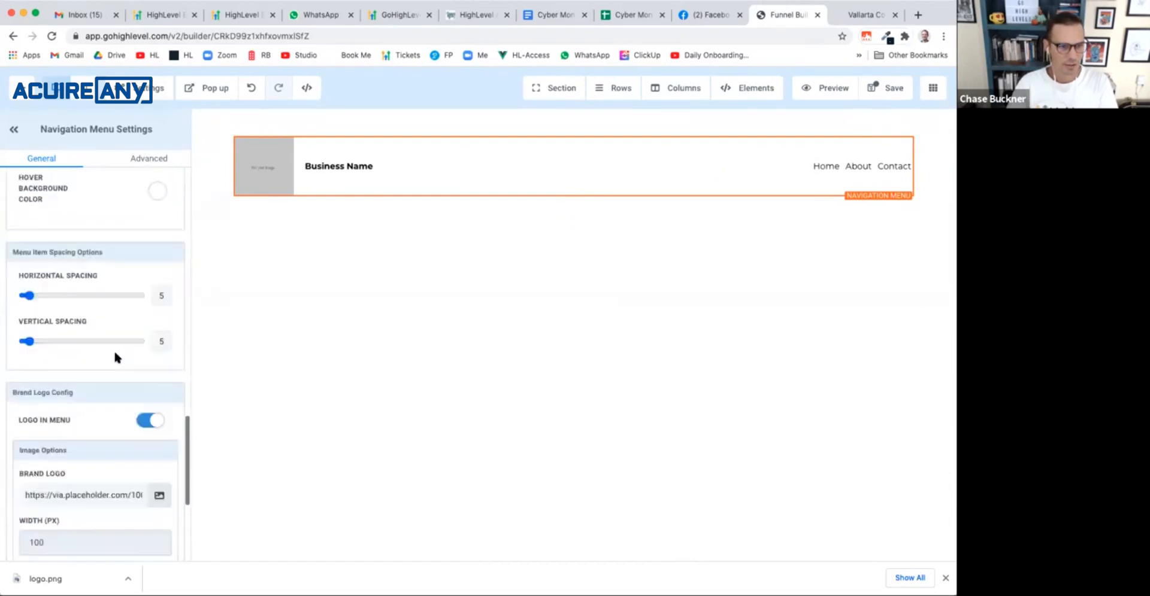
{"action": "scroll", "coordinate": [116, 357], "scroll_direction": "down", "scroll_amount": 5}
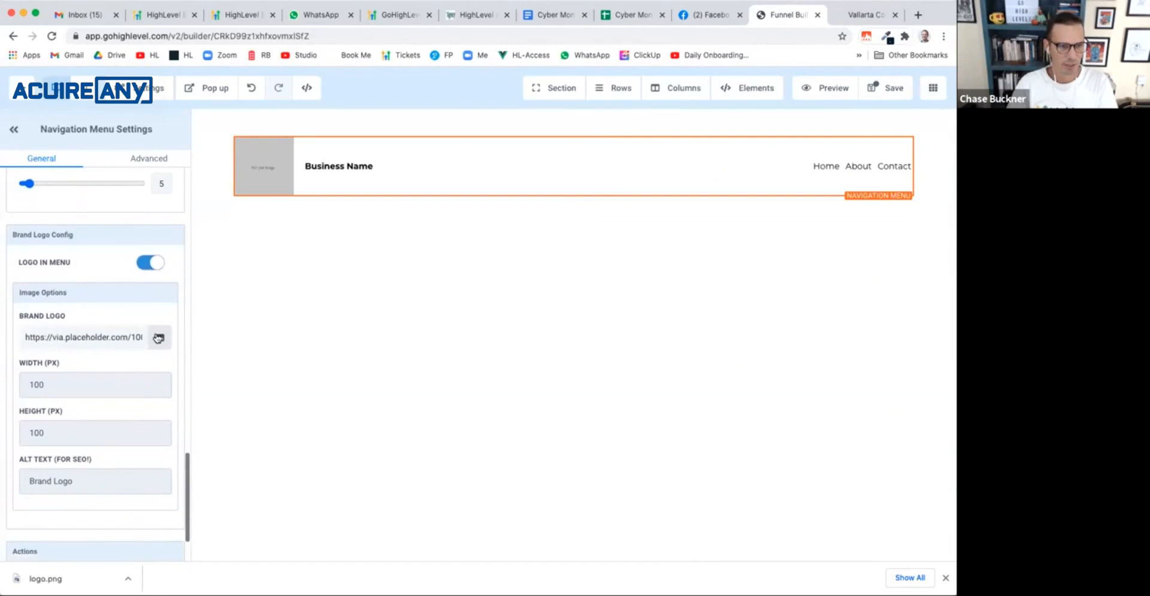
{"action": "left_click", "coordinate": [158, 338]}
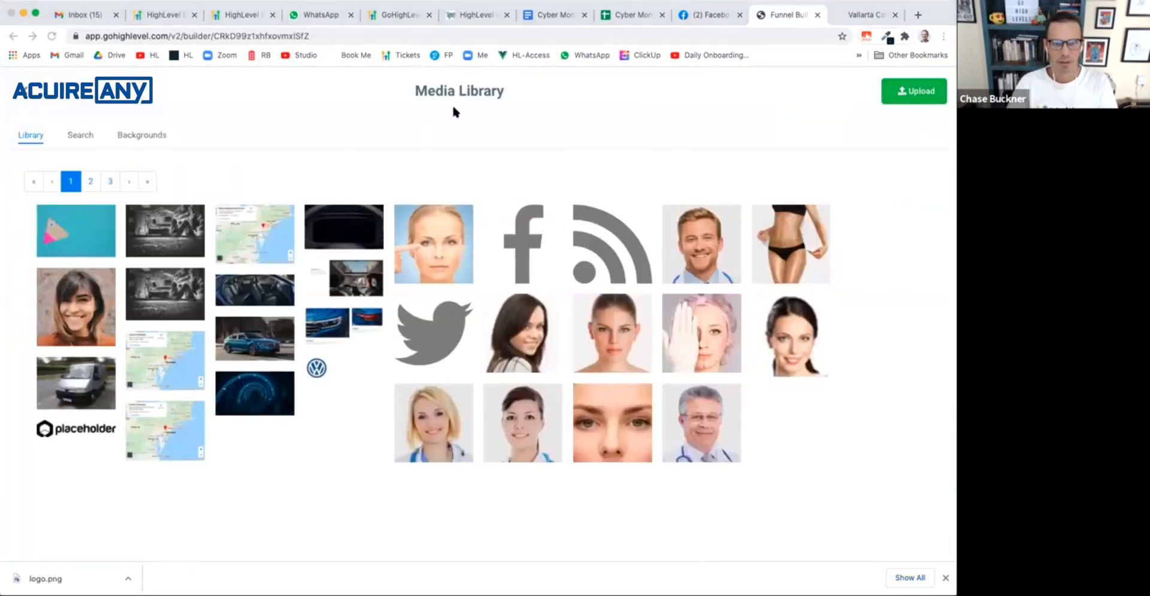
{"action": "left_click", "coordinate": [643, 276]}
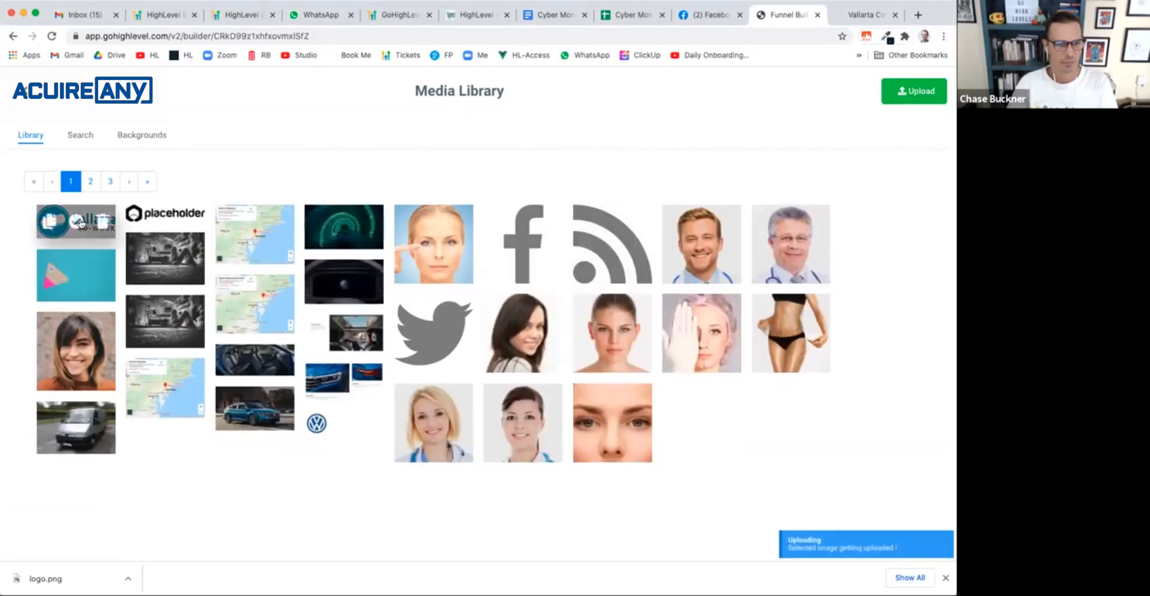
{"action": "left_click", "coordinate": [76, 222]}
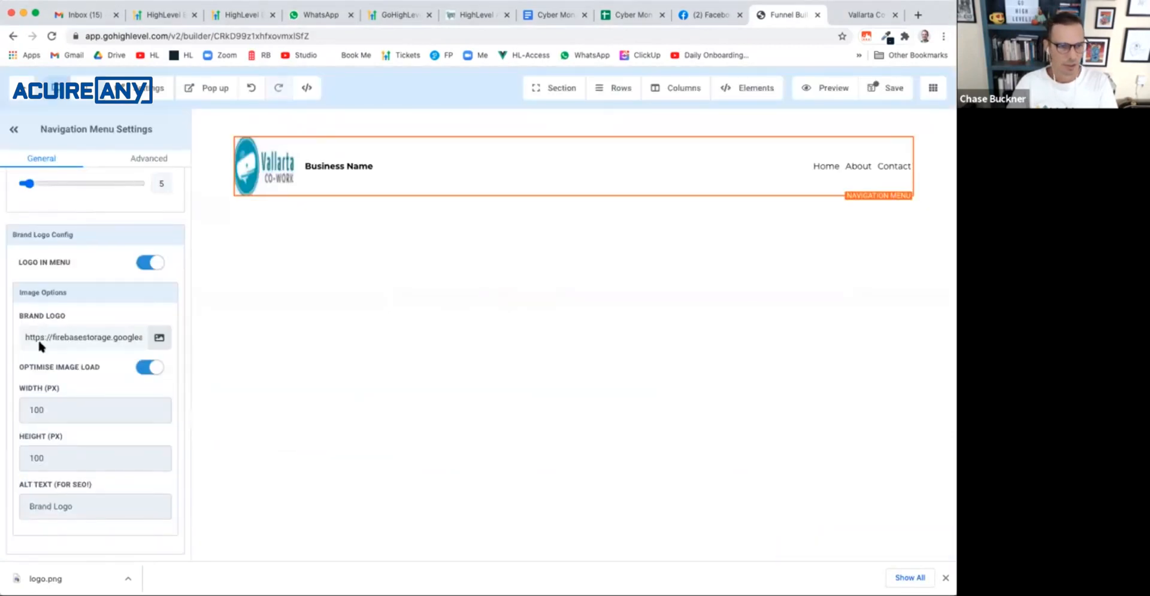
Step: Set the brand logo's width to 240 px after trying 200 and 250 px
{"action": "type", "text": "200"}
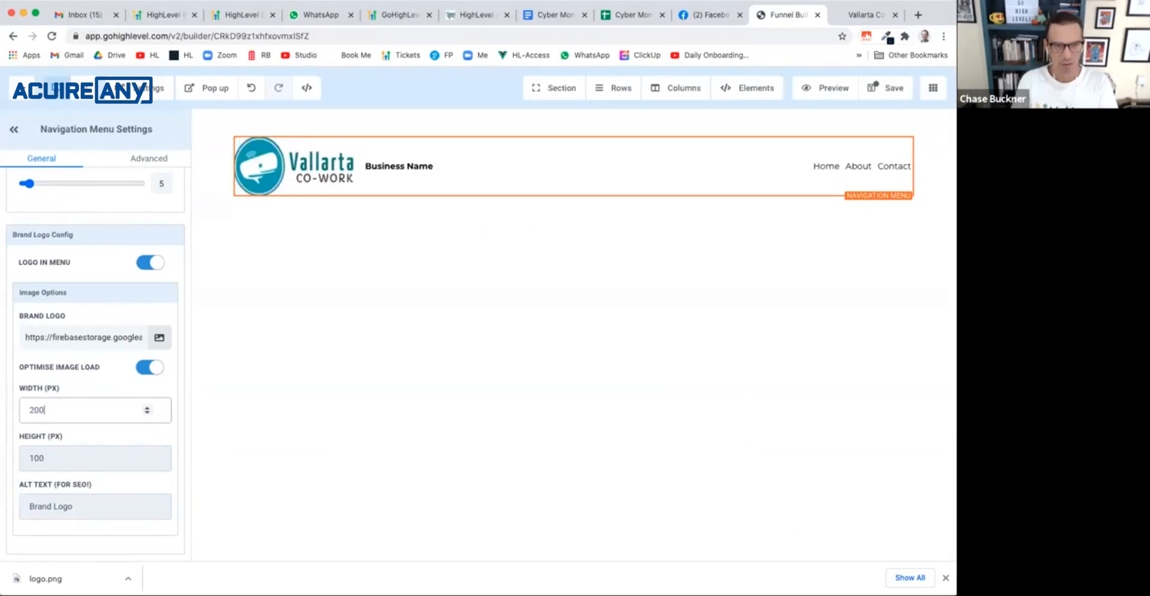
{"action": "key", "text": "BackSpace"}
{"action": "key", "text": "BackSpace"}
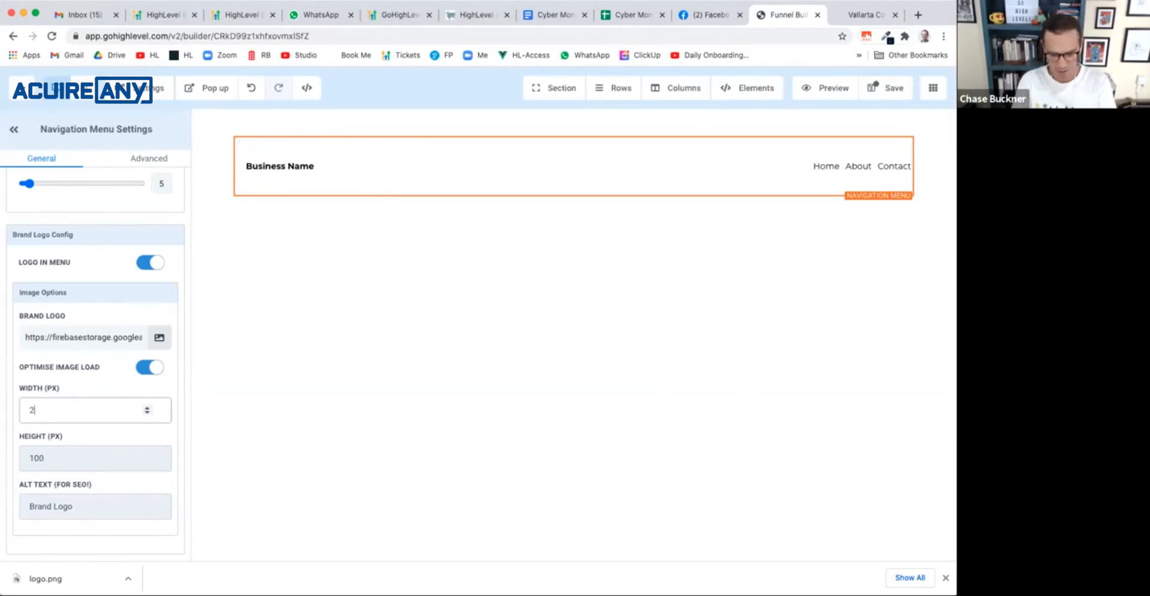
{"action": "type", "text": "50"}
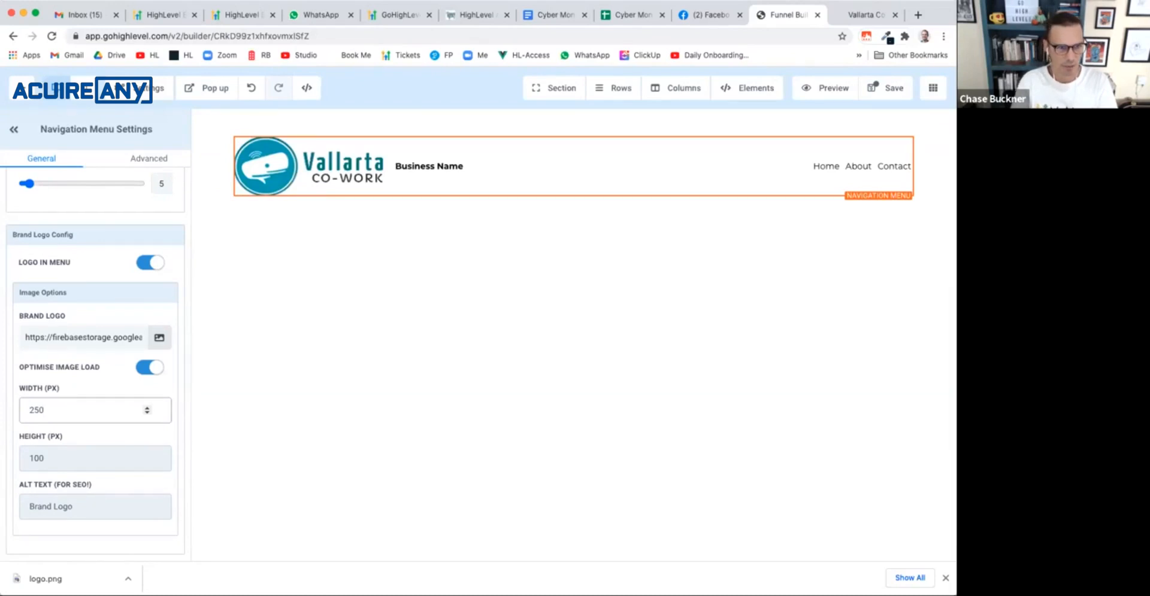
{"action": "key", "text": "BackSpace"}
{"action": "key", "text": "BackSpace"}
{"action": "type", "text": "40"}
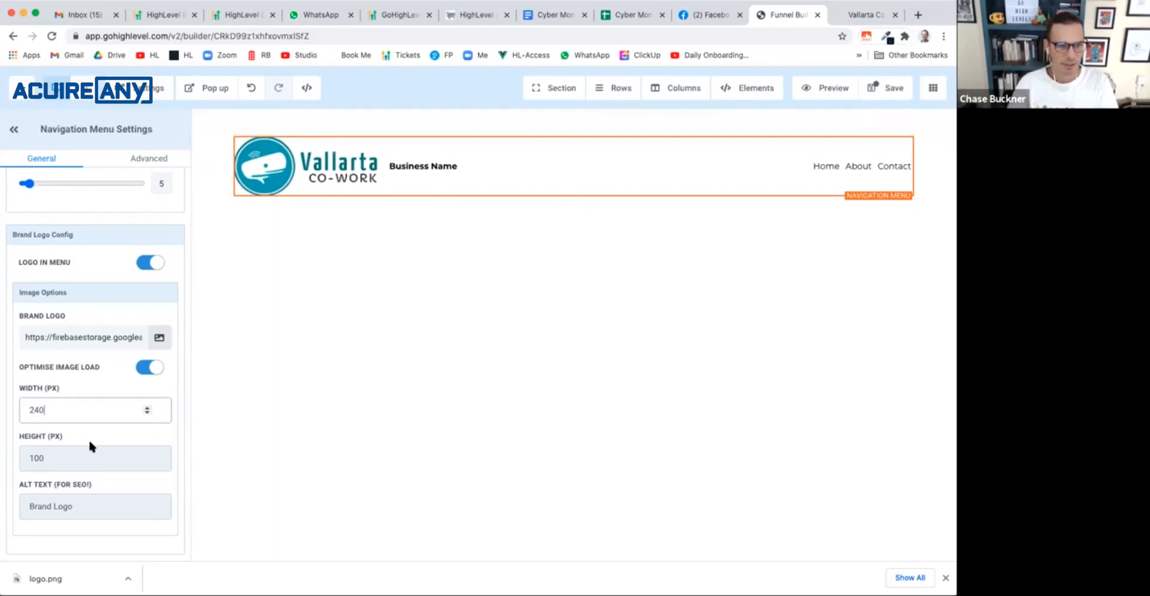
Step: Turn off the headline in the navigation menu so only the brand logo and menu items remain
{"action": "scroll", "coordinate": [90, 446], "scroll_direction": "down", "scroll_amount": 3}
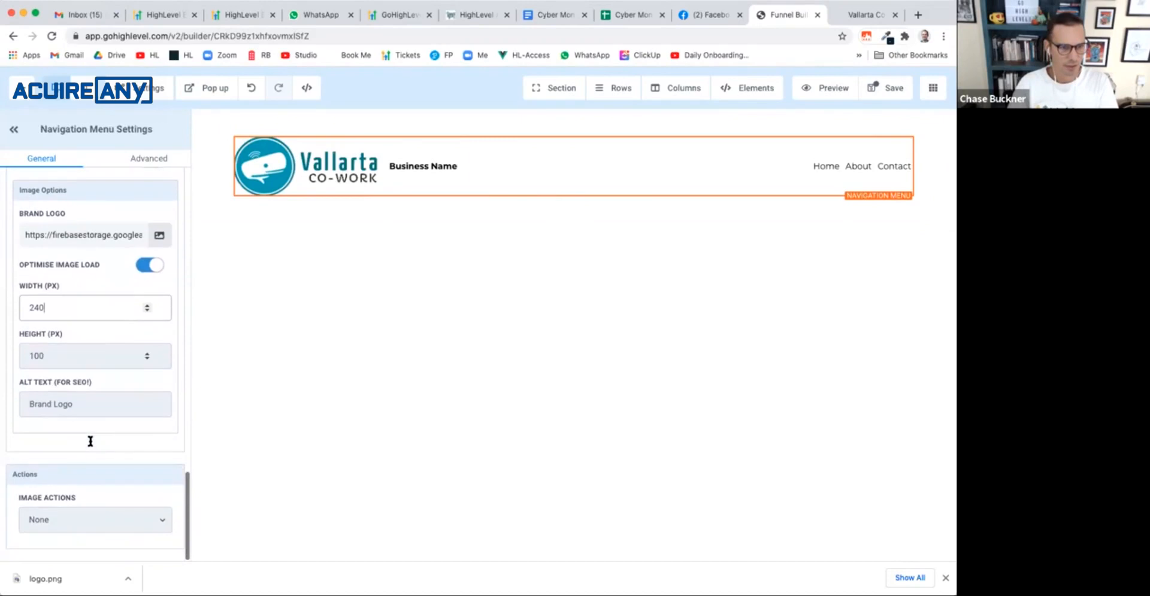
{"action": "left_click", "coordinate": [149, 158]}
{"action": "scroll", "coordinate": [113, 377], "scroll_direction": "up", "scroll_amount": 4}
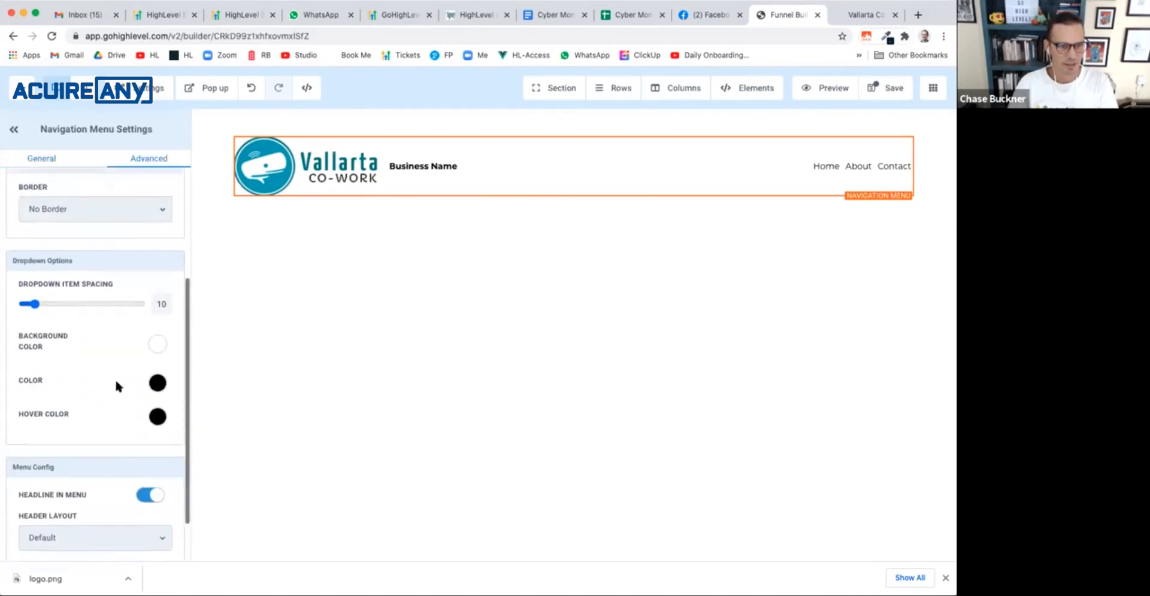
{"action": "scroll", "coordinate": [114, 377], "scroll_direction": "down", "scroll_amount": 4}
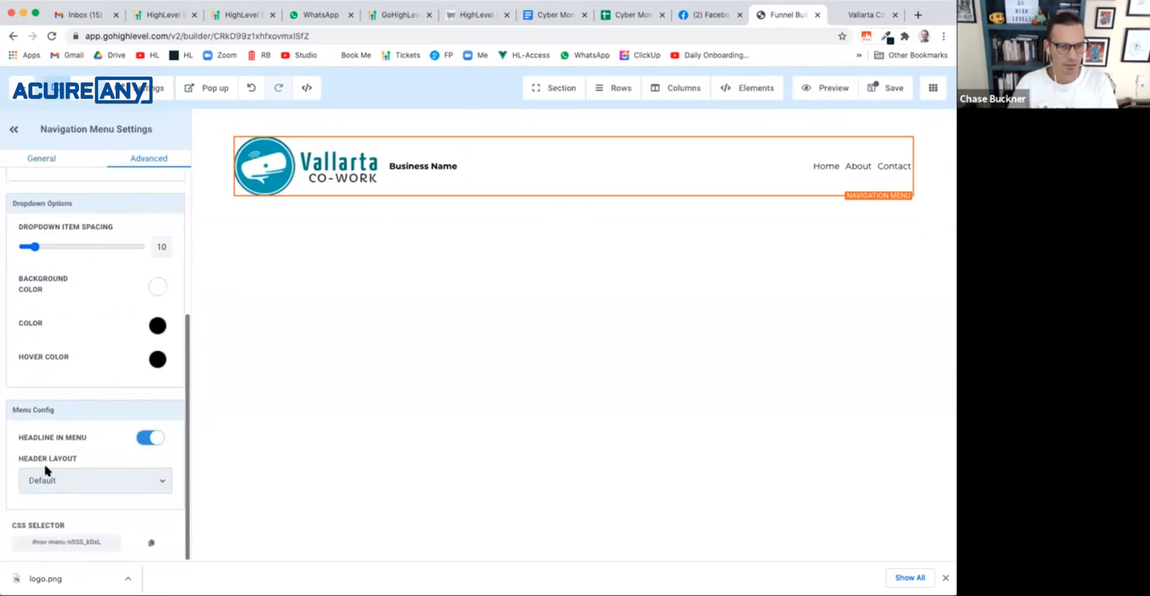
{"action": "left_click", "coordinate": [140, 437]}
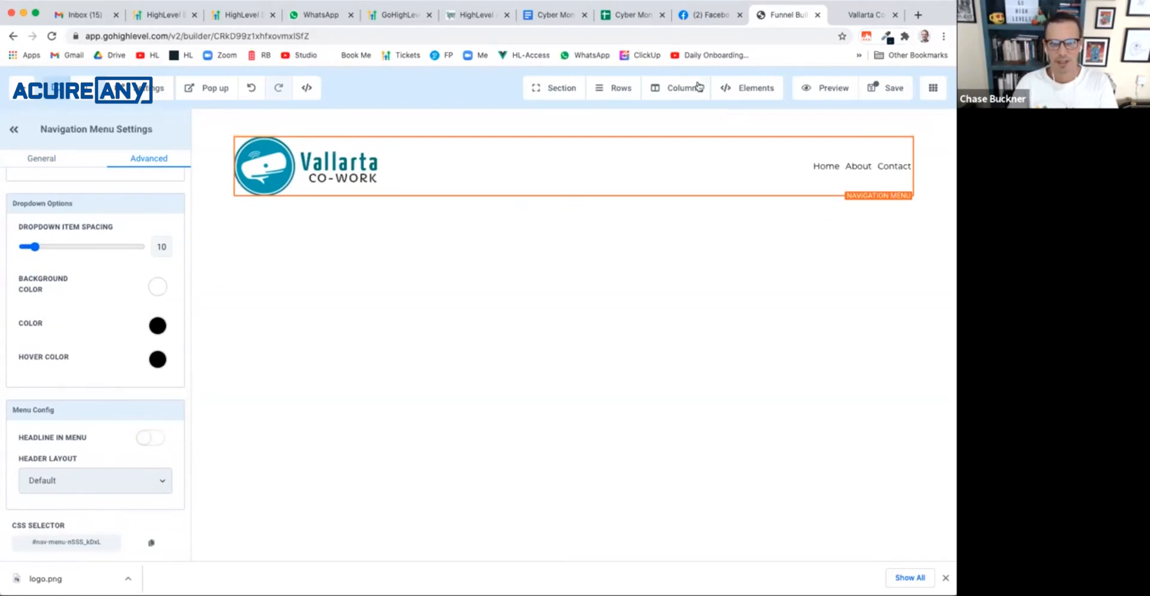
Step: Check the menu on the existing Vallarta Co-Work site, then add one menu item with default settings to the navigation menu
{"action": "left_click", "coordinate": [862, 15]}
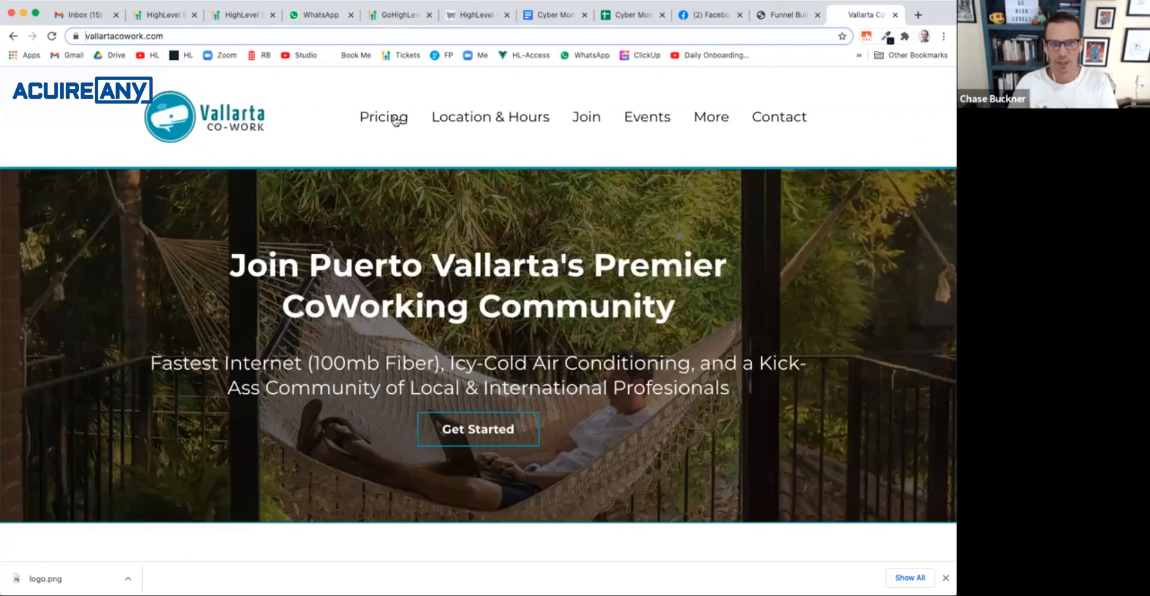
{"action": "left_click", "coordinate": [777, 17]}
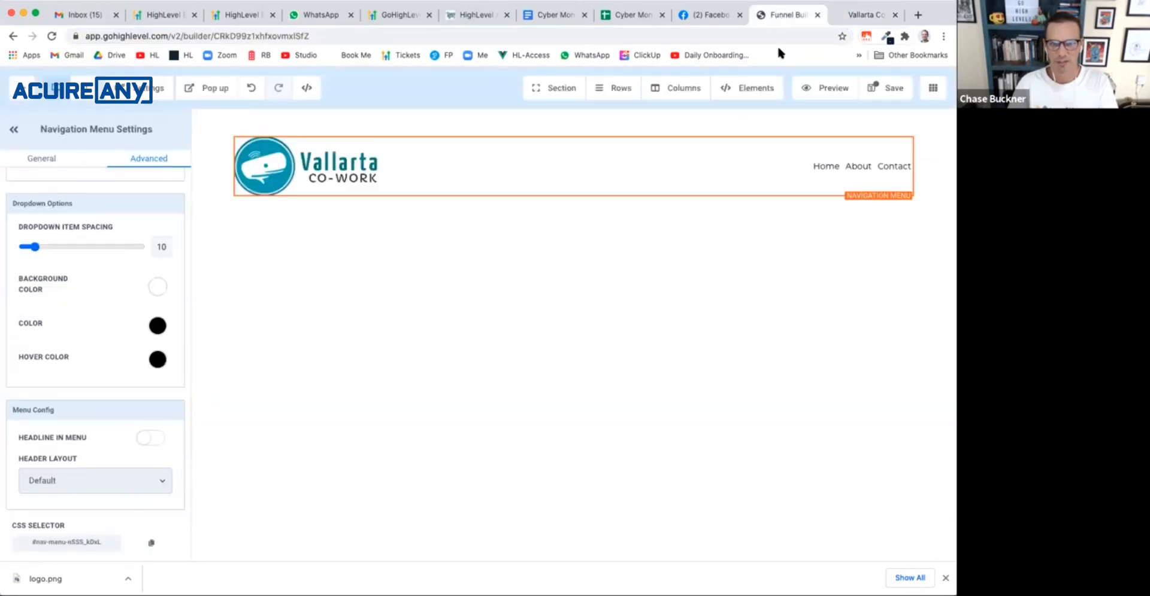
{"action": "scroll", "coordinate": [131, 287], "scroll_direction": "up", "scroll_amount": 4}
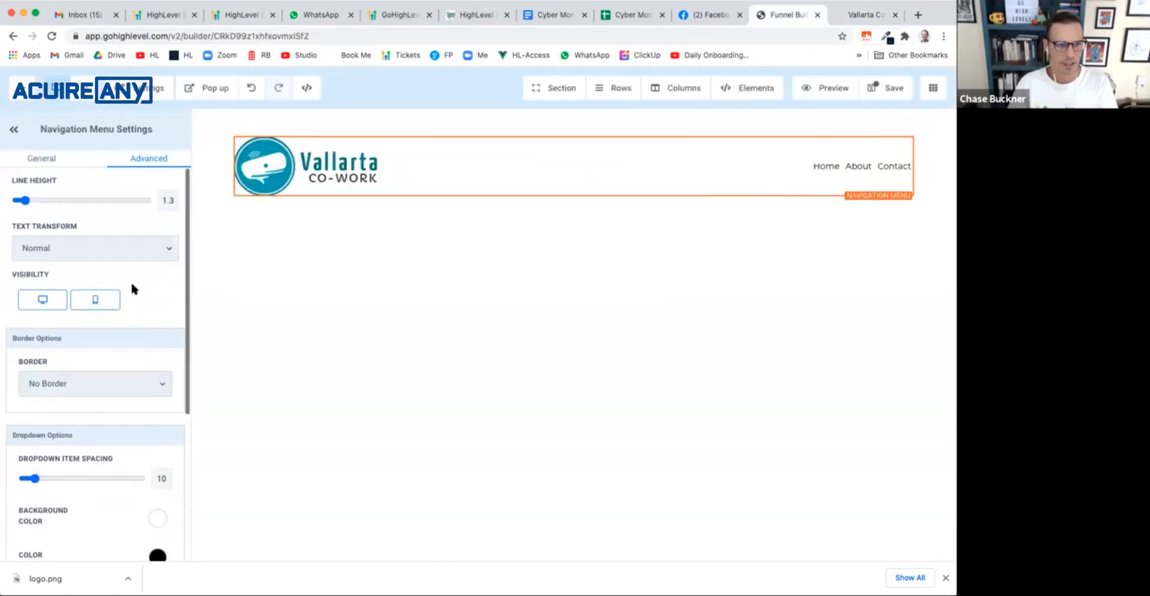
{"action": "left_click", "coordinate": [37, 158]}
{"action": "scroll", "coordinate": [77, 317], "scroll_direction": "down", "scroll_amount": 6}
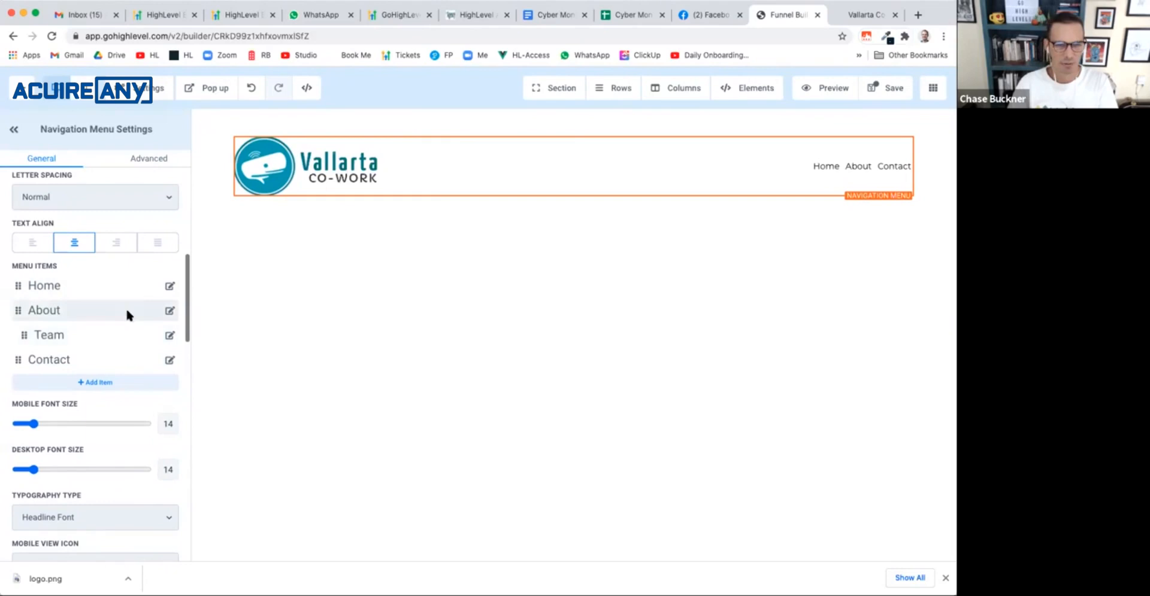
{"action": "left_click", "coordinate": [91, 388]}
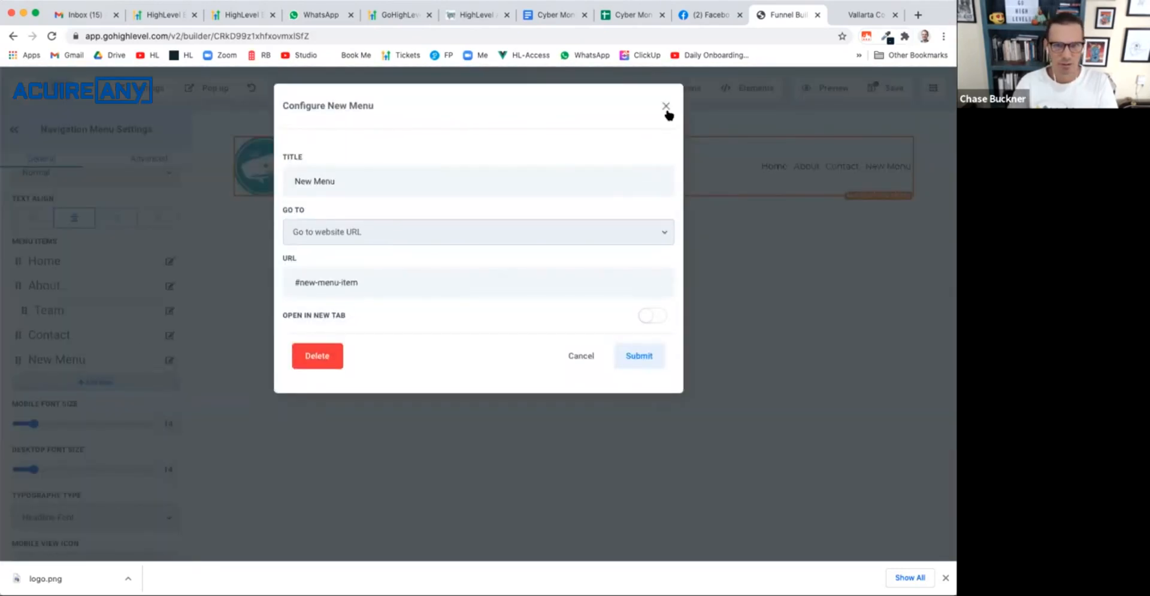
{"action": "left_click", "coordinate": [667, 110]}
Step: Set the navigation menu's desktop font size to 26 and its horizontal item spacing to 24
{"action": "left_click_drag", "start_coordinate": [46, 472], "coordinate": [51, 471]}
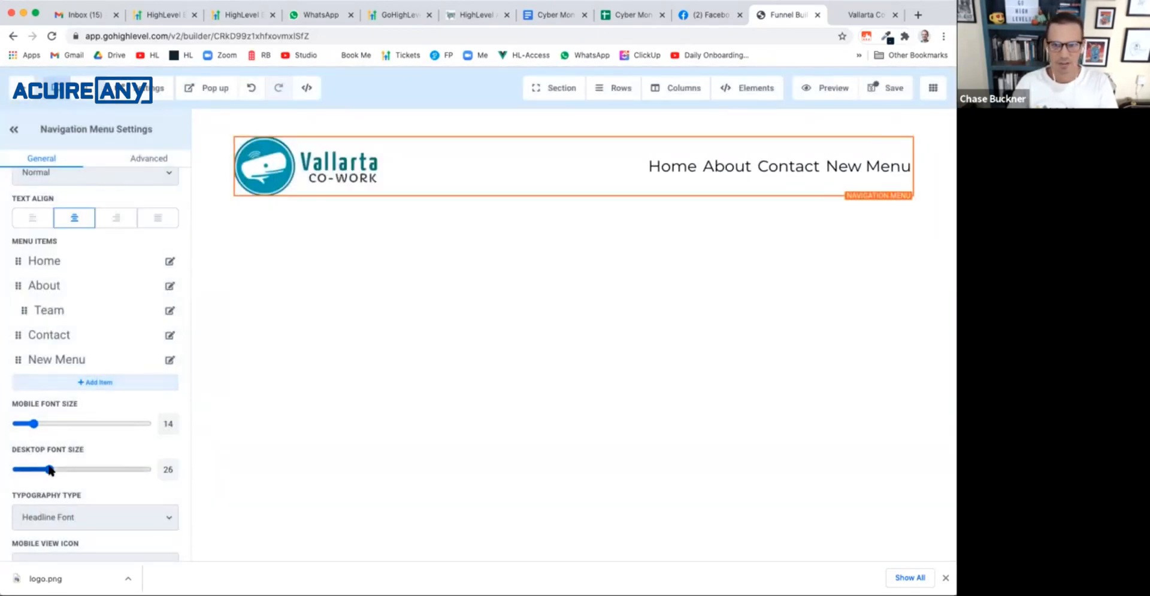
{"action": "left_click", "coordinate": [148, 157]}
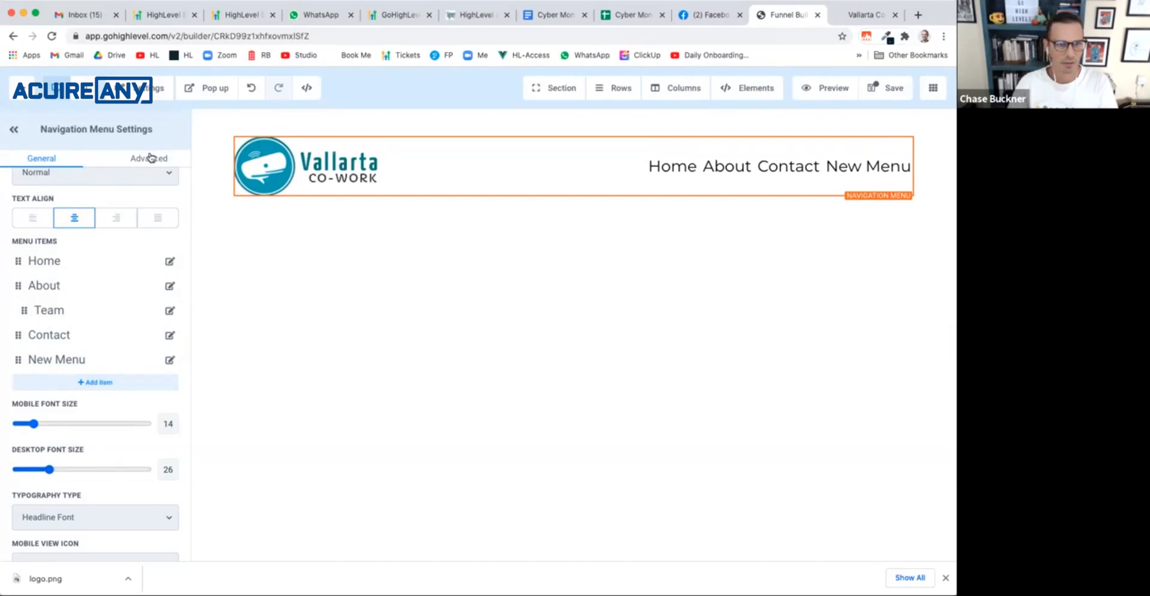
{"action": "scroll", "coordinate": [49, 372], "scroll_direction": "up", "scroll_amount": 4}
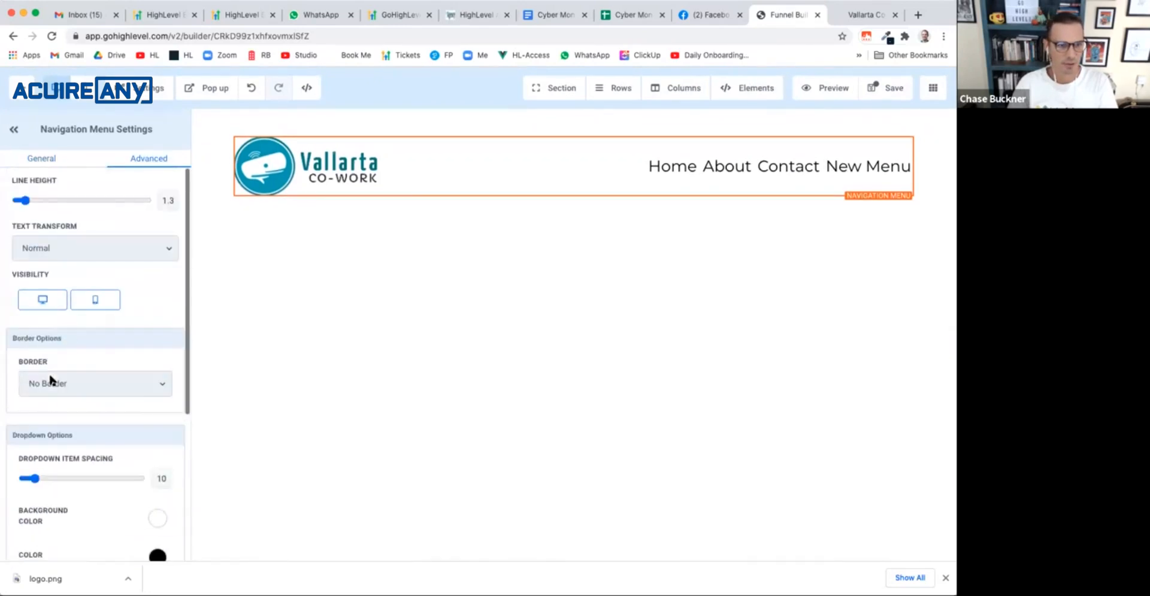
{"action": "scroll", "coordinate": [61, 363], "scroll_direction": "down", "scroll_amount": 3}
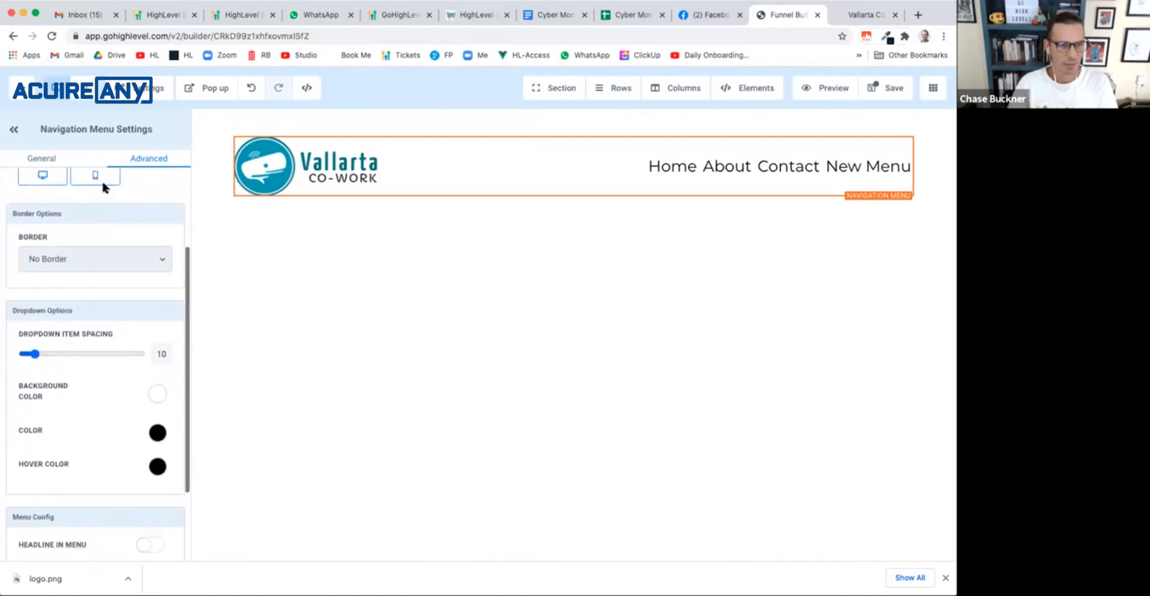
{"action": "left_click", "coordinate": [42, 158]}
{"action": "scroll", "coordinate": [98, 375], "scroll_direction": "down", "scroll_amount": 10}
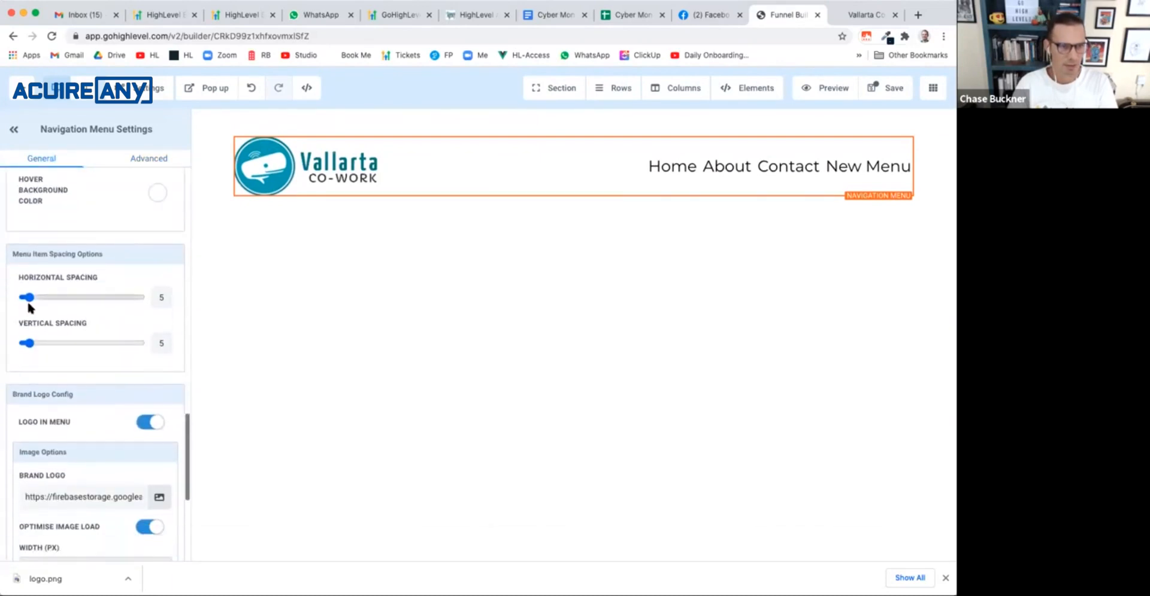
{"action": "left_click_drag", "start_coordinate": [29, 298], "coordinate": [51, 298]}
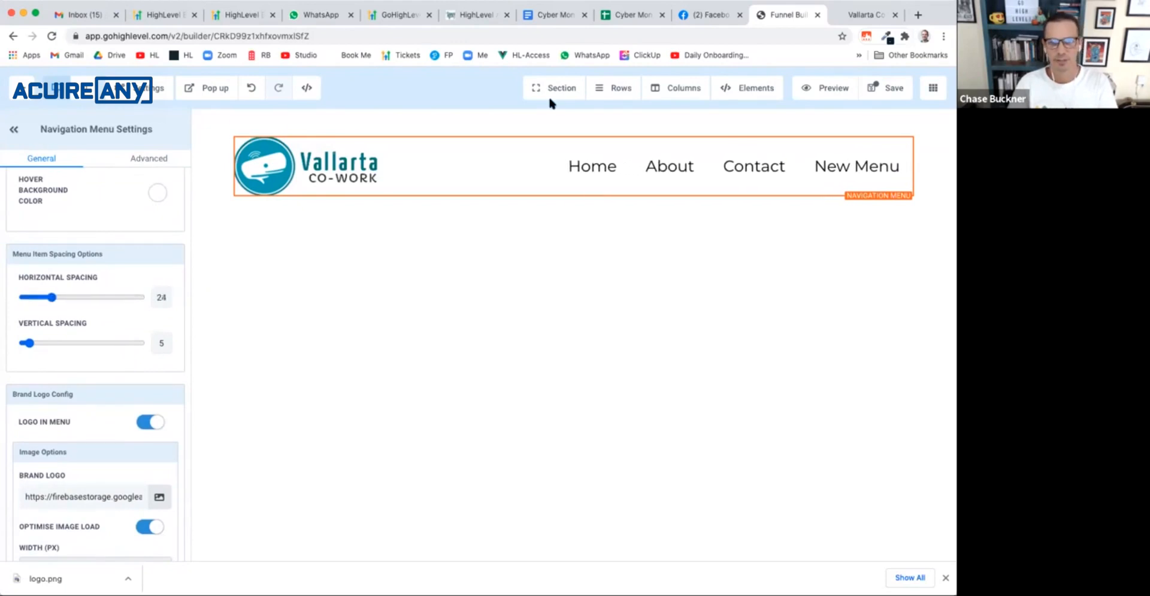
Step: Sample the teal from the logo on the existing Vallarta Co-Work site with the color picker and return to the page builder
{"action": "left_click", "coordinate": [855, 18]}
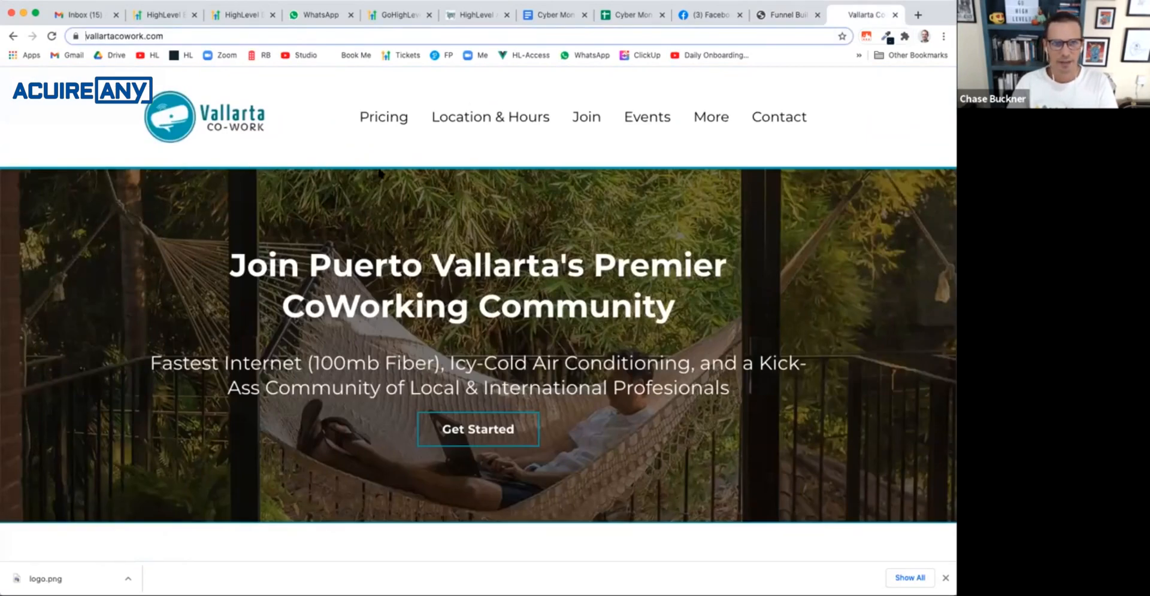
{"action": "left_click", "coordinate": [887, 37]}
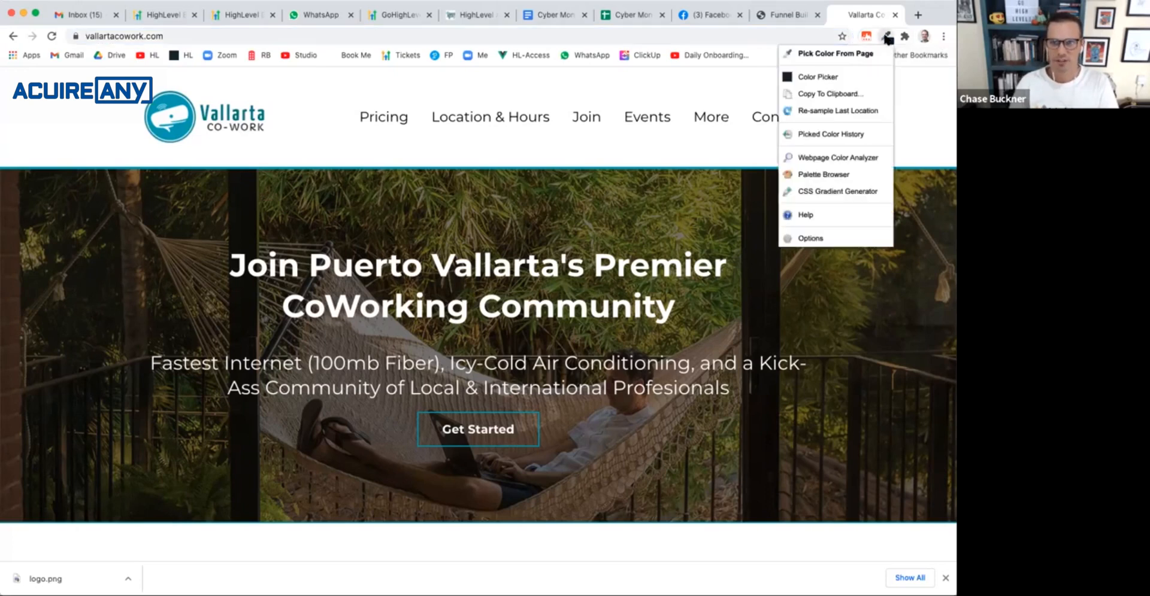
{"action": "left_click", "coordinate": [822, 53]}
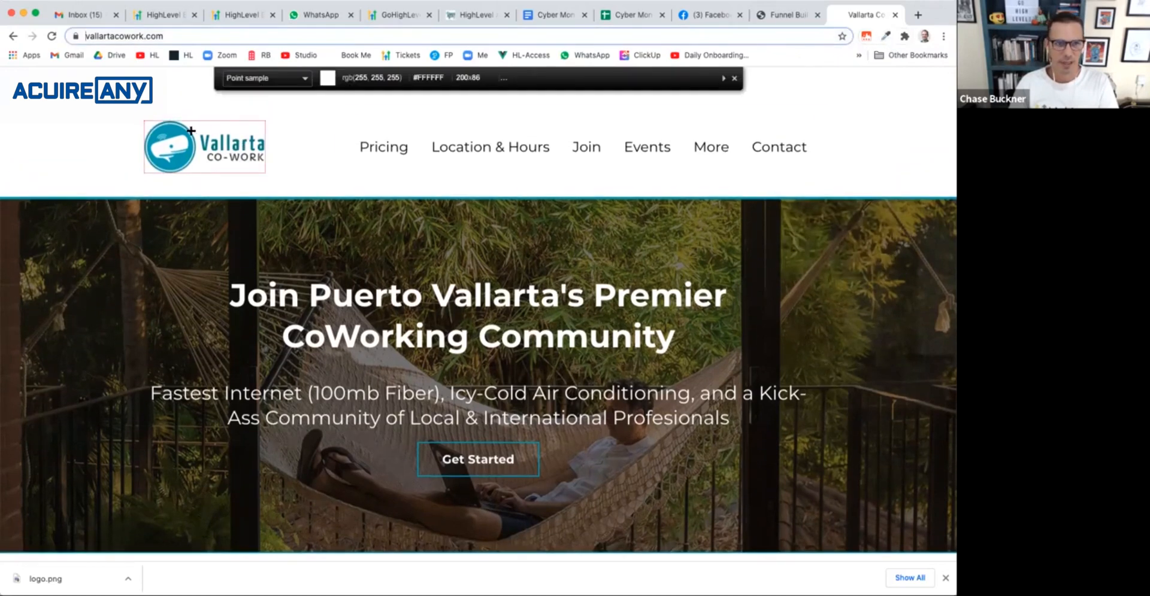
{"action": "left_click", "coordinate": [172, 130]}
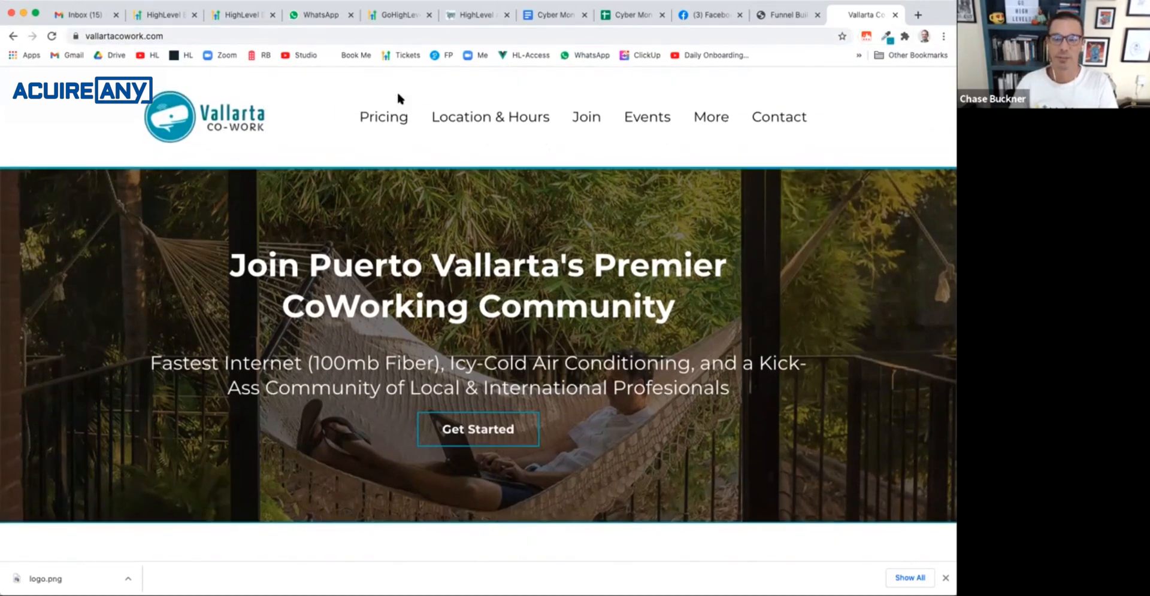
{"action": "left_click", "coordinate": [788, 18]}
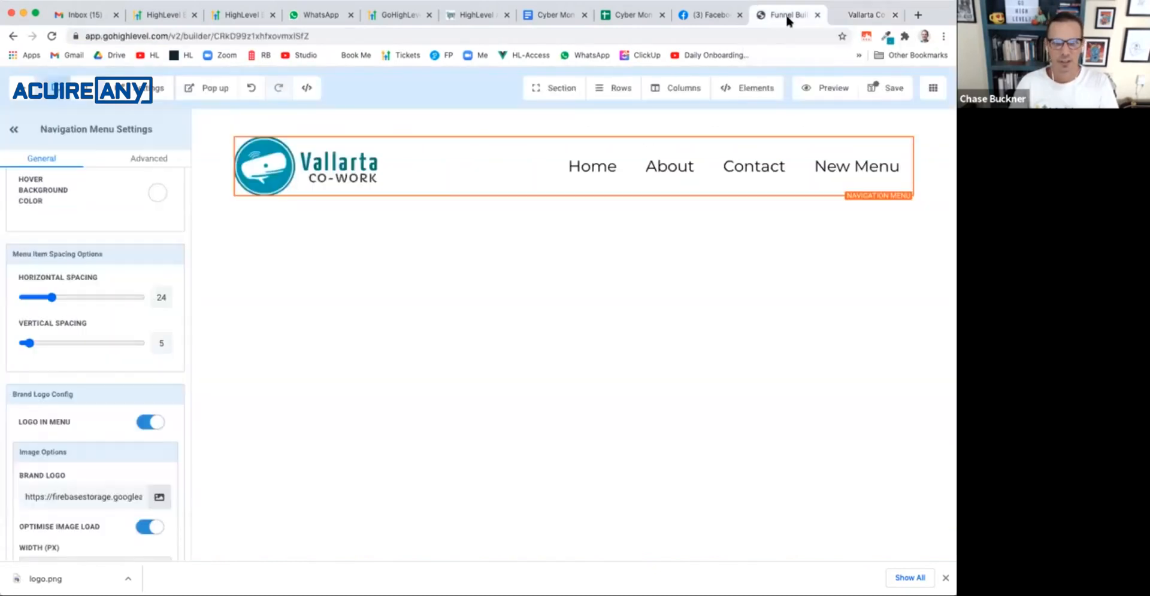
Step: Give the header section a bottom border
{"action": "left_click", "coordinate": [209, 205]}
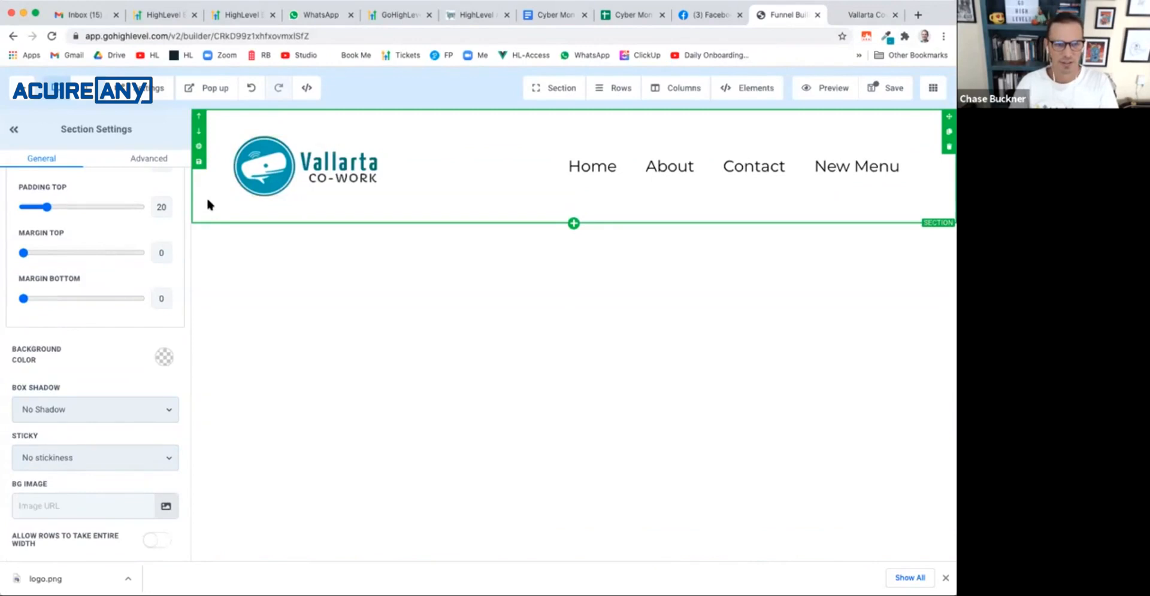
{"action": "left_click", "coordinate": [150, 161]}
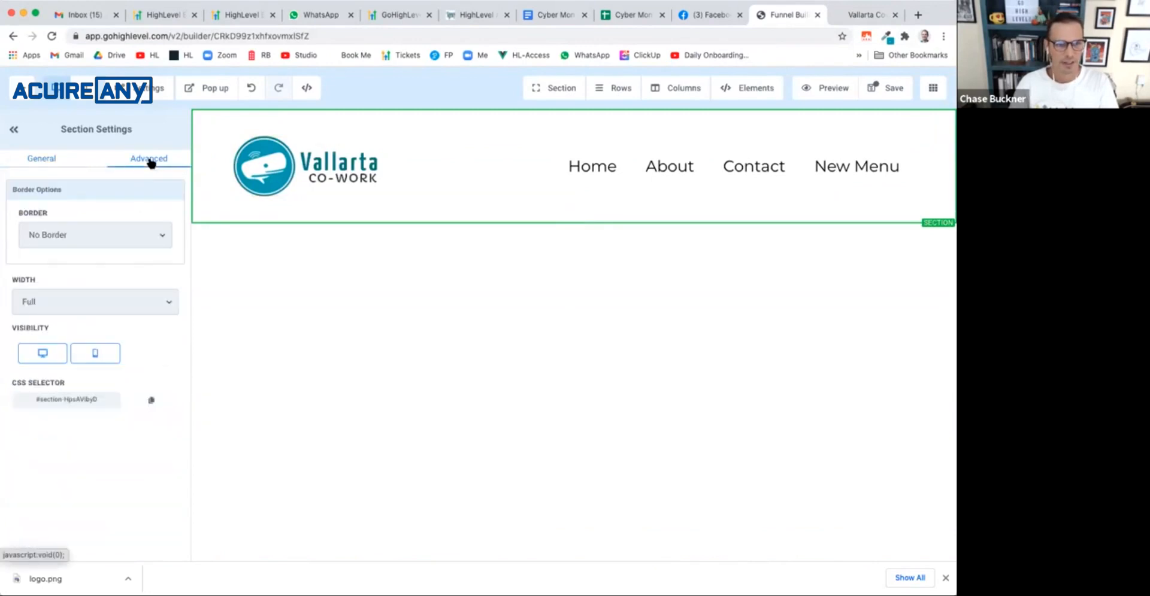
{"action": "left_click", "coordinate": [117, 227]}
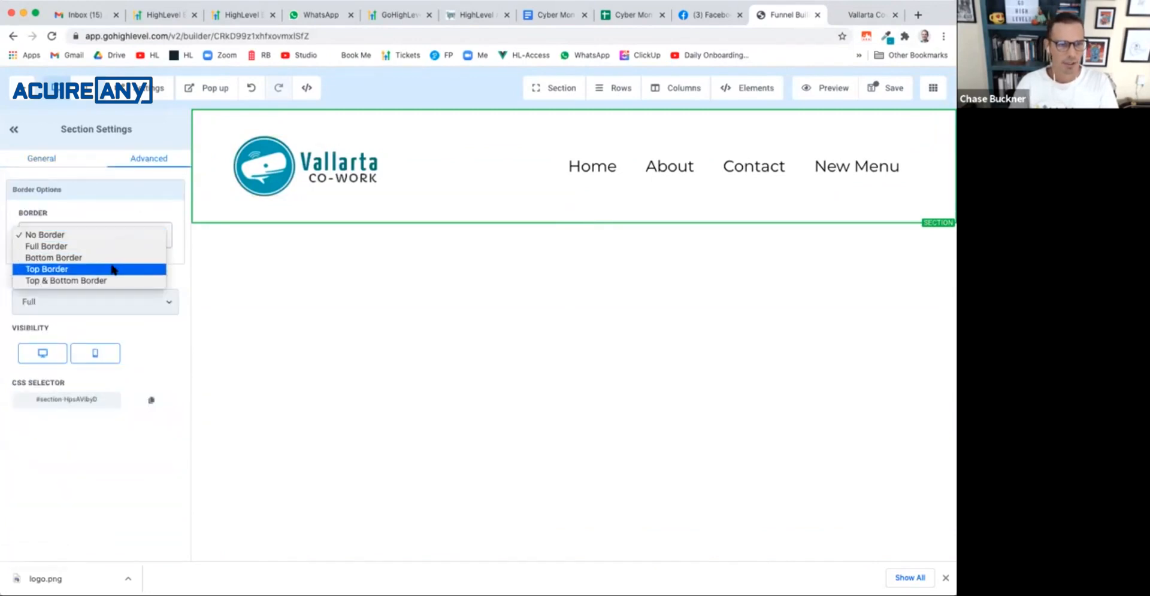
{"action": "left_click", "coordinate": [112, 258]}
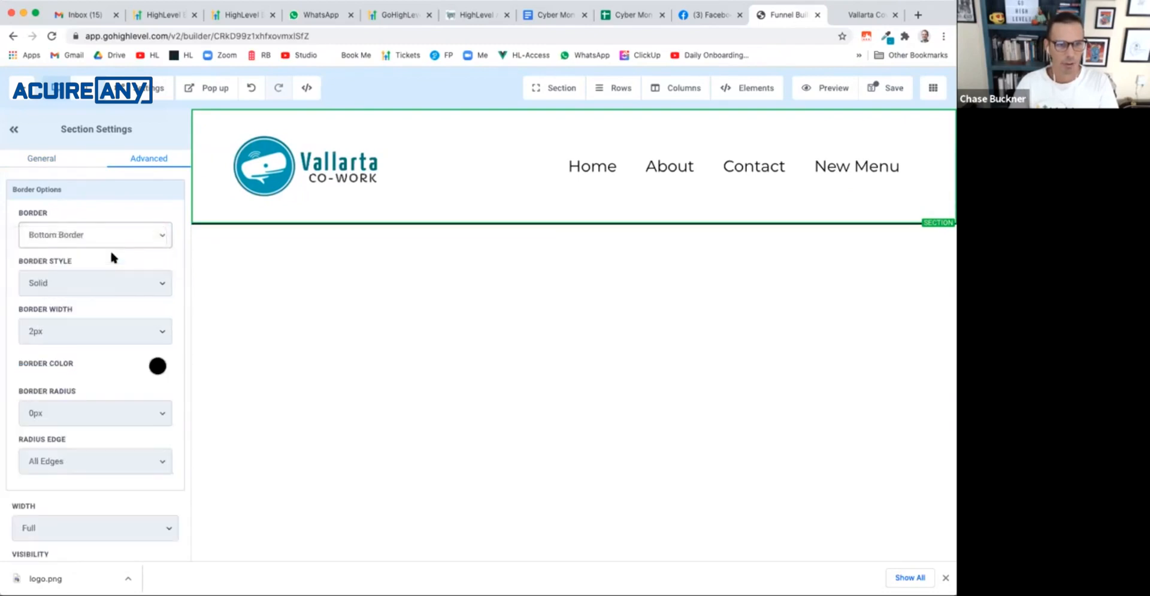
Step: Add the sampled logo teal as a custom color for the header section's bottom border
{"action": "left_click", "coordinate": [157, 365]}
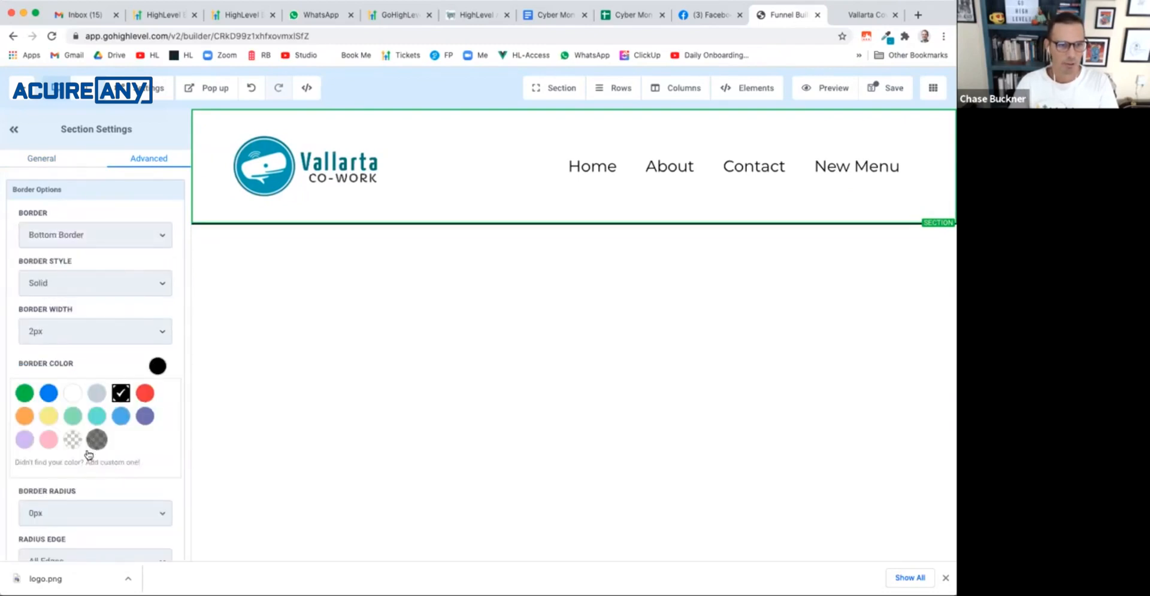
{"action": "left_click", "coordinate": [70, 466]}
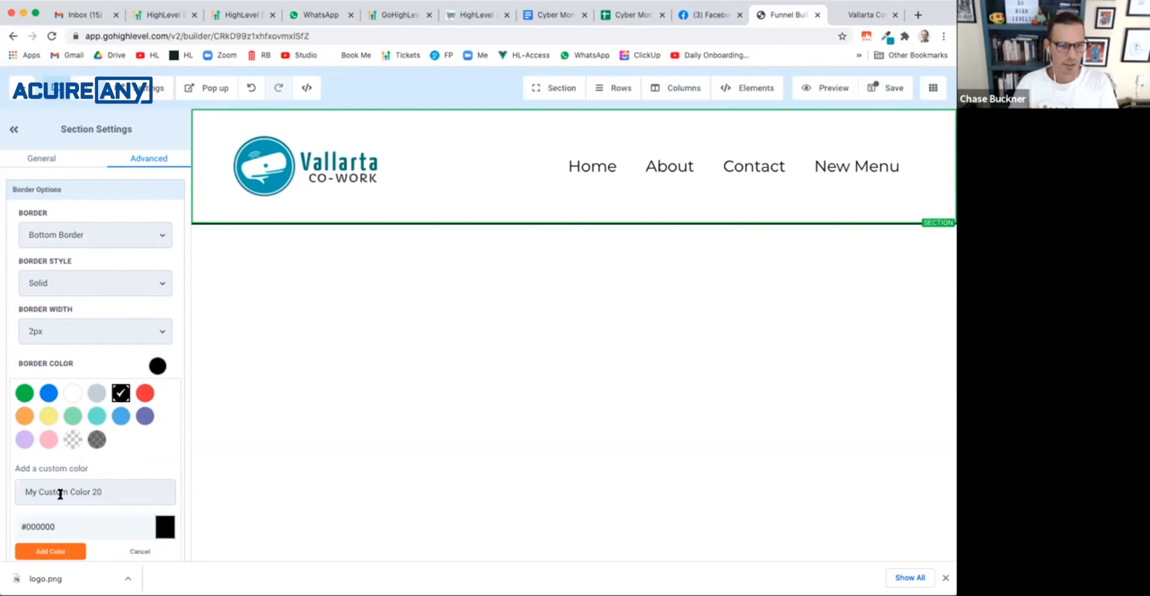
{"action": "scroll", "coordinate": [62, 488], "scroll_direction": "down", "scroll_amount": 1}
{"action": "triple_click", "coordinate": [41, 500]}
{"action": "key", "text": "ctrl+v"}
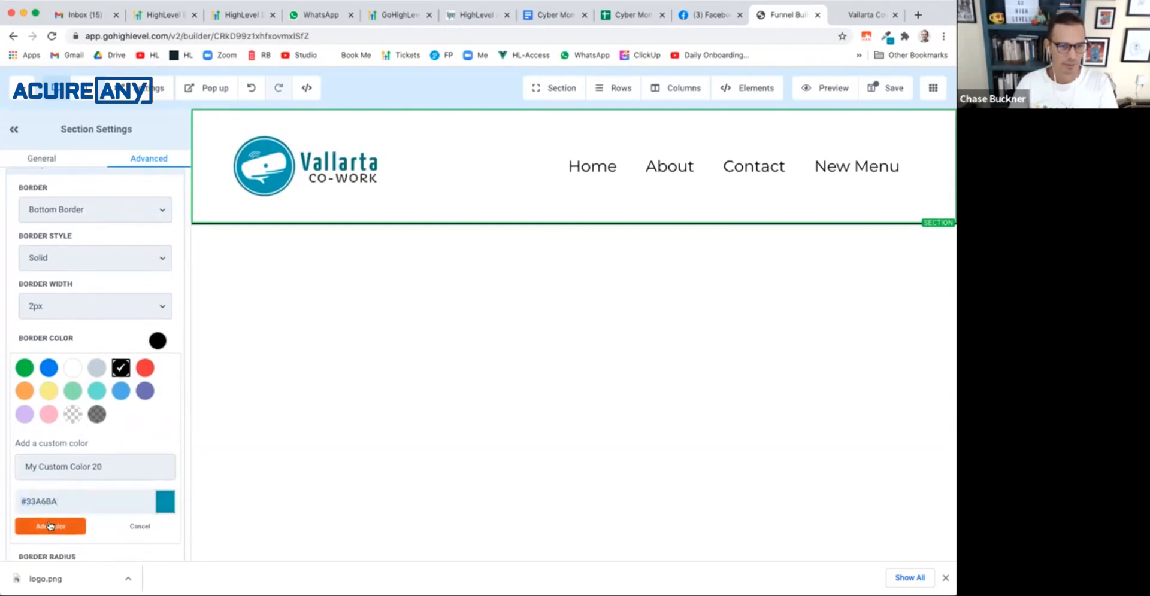
{"action": "left_click", "coordinate": [50, 527]}
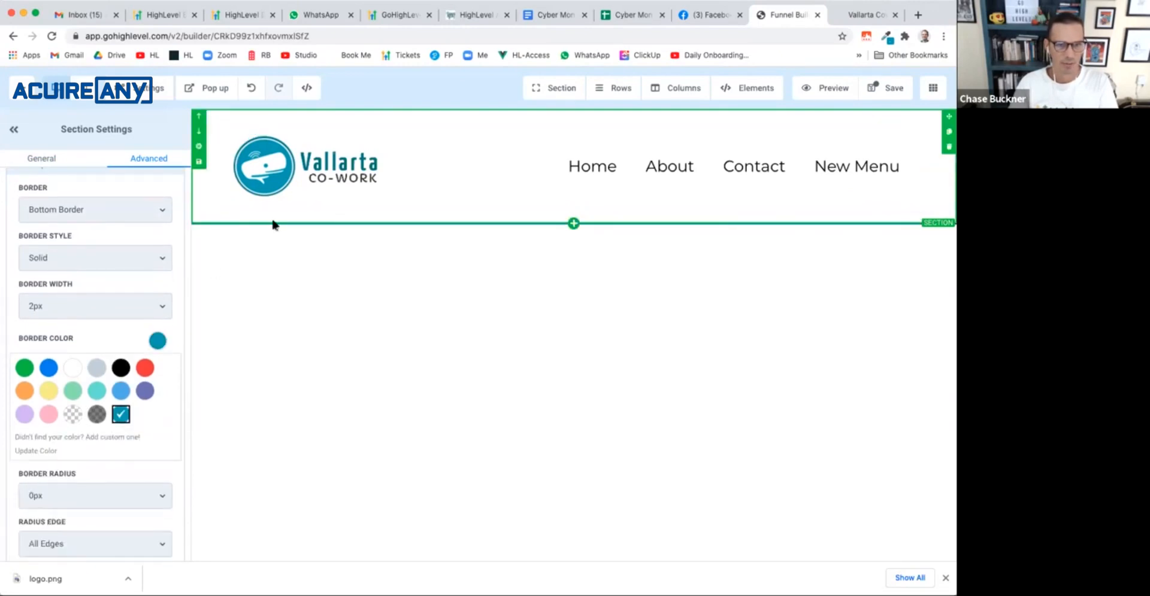
Step: Set the width of the header section's bottom border to 3px
{"action": "left_click", "coordinate": [225, 206]}
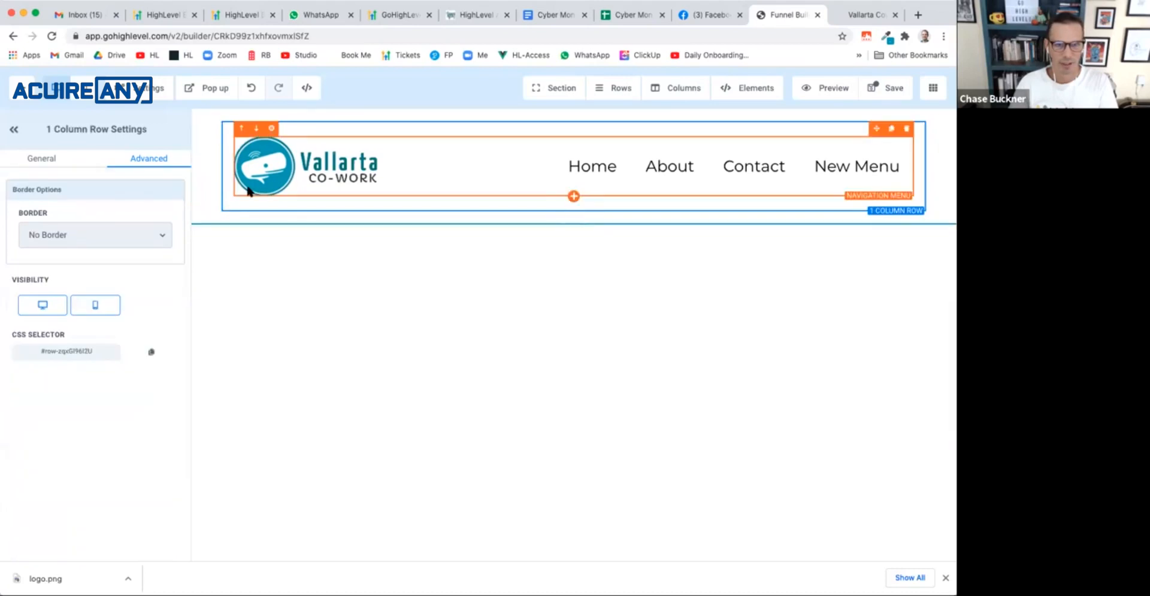
{"action": "left_click", "coordinate": [207, 192]}
{"action": "left_click", "coordinate": [99, 331]}
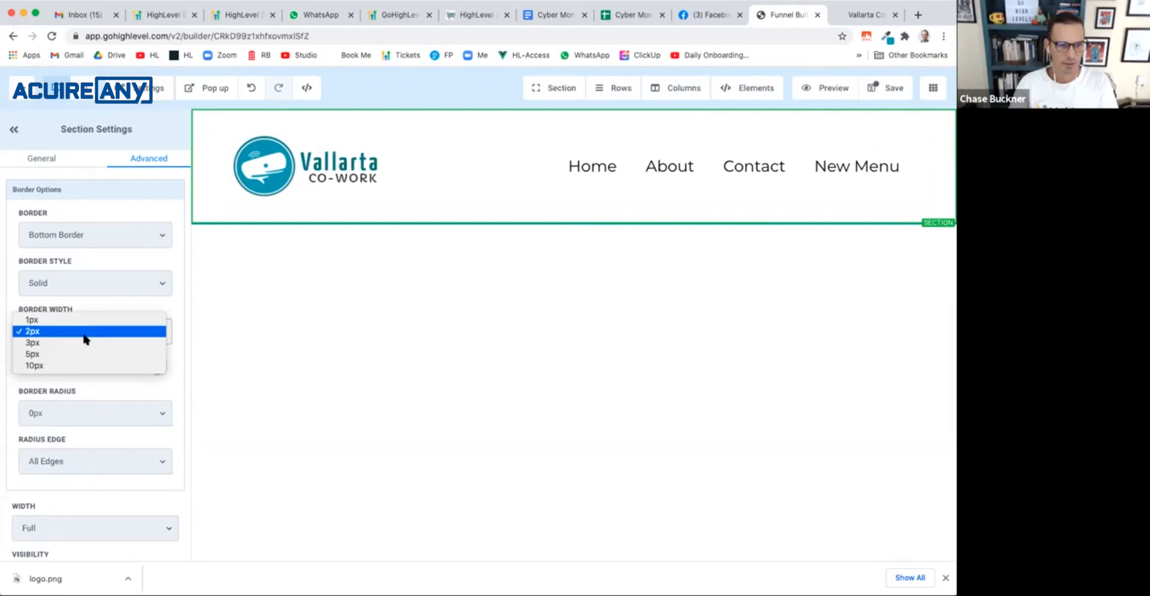
{"action": "left_click", "coordinate": [87, 343]}
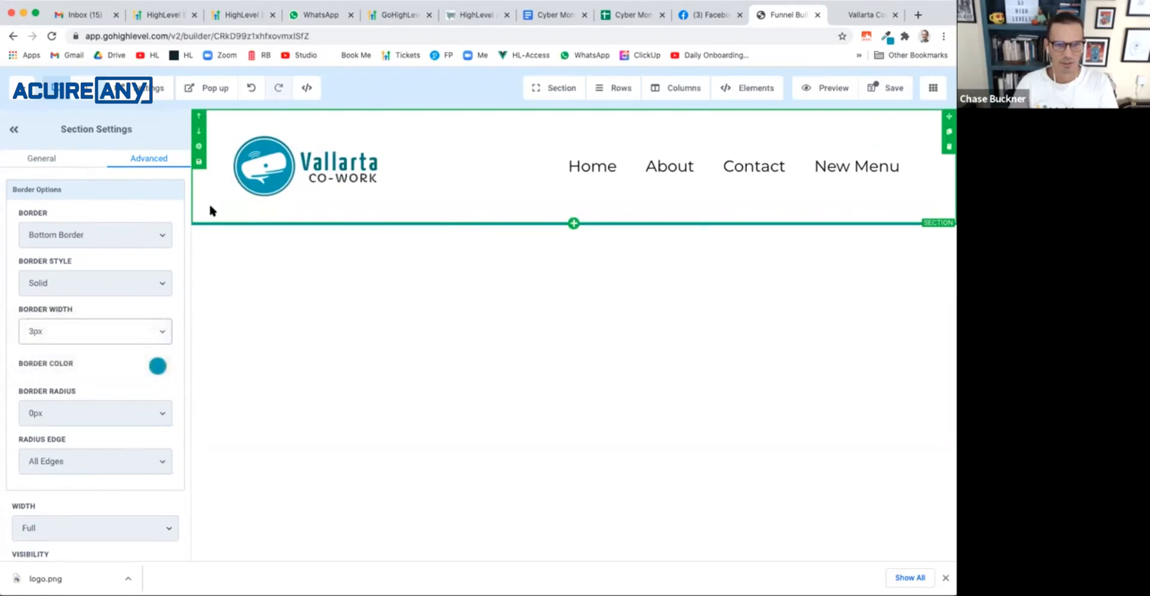
Step: Compare the header with the existing site and set the header section's bottom and top padding to 10
{"action": "left_click", "coordinate": [857, 14]}
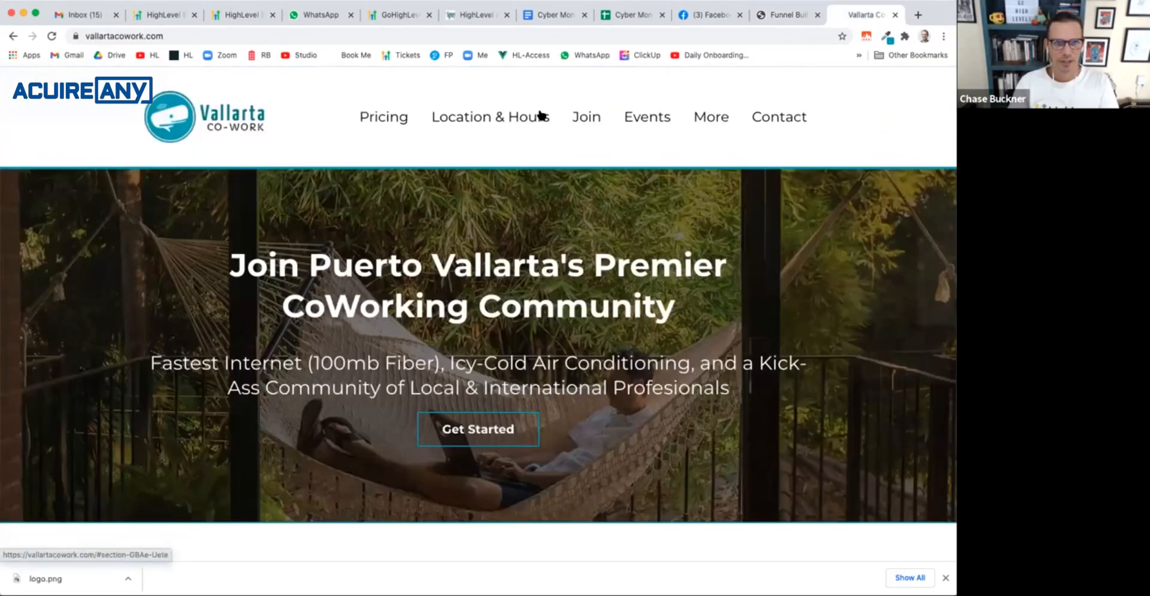
{"action": "left_click", "coordinate": [778, 14]}
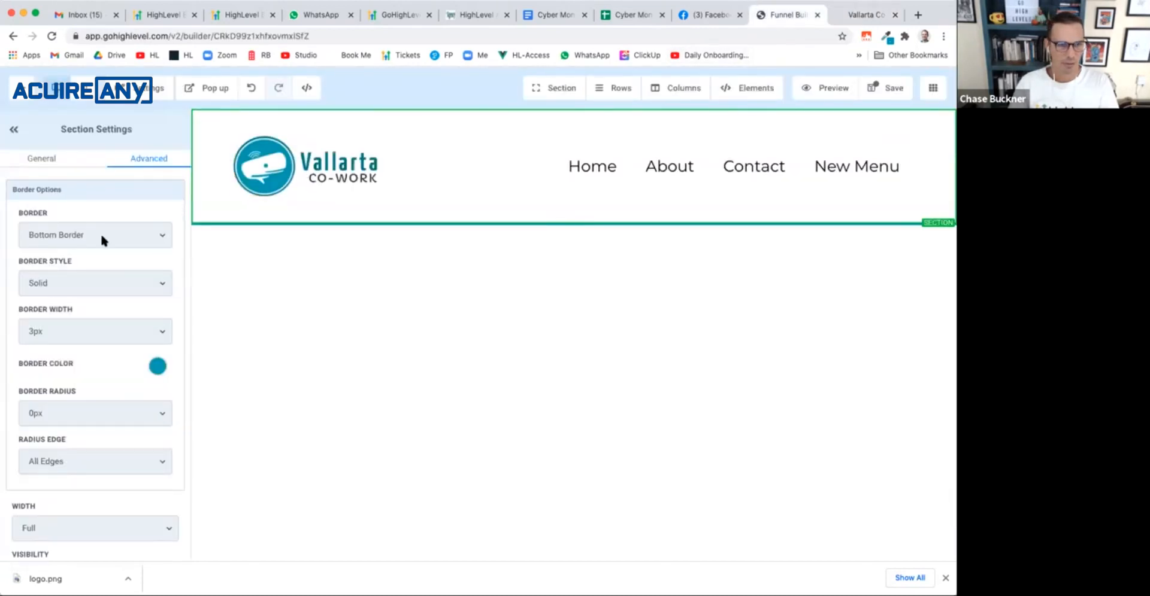
{"action": "left_click", "coordinate": [48, 165]}
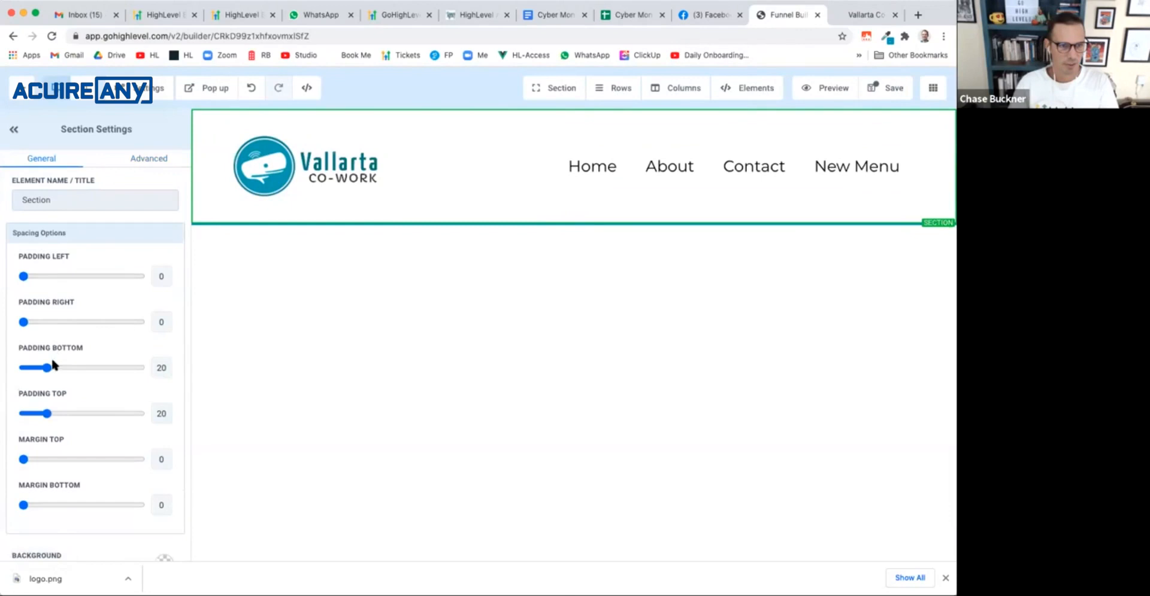
{"action": "type", "text": "10"}
{"action": "key", "text": "Tab"}
{"action": "key", "text": "Tab"}
{"action": "type", "text": "10"}
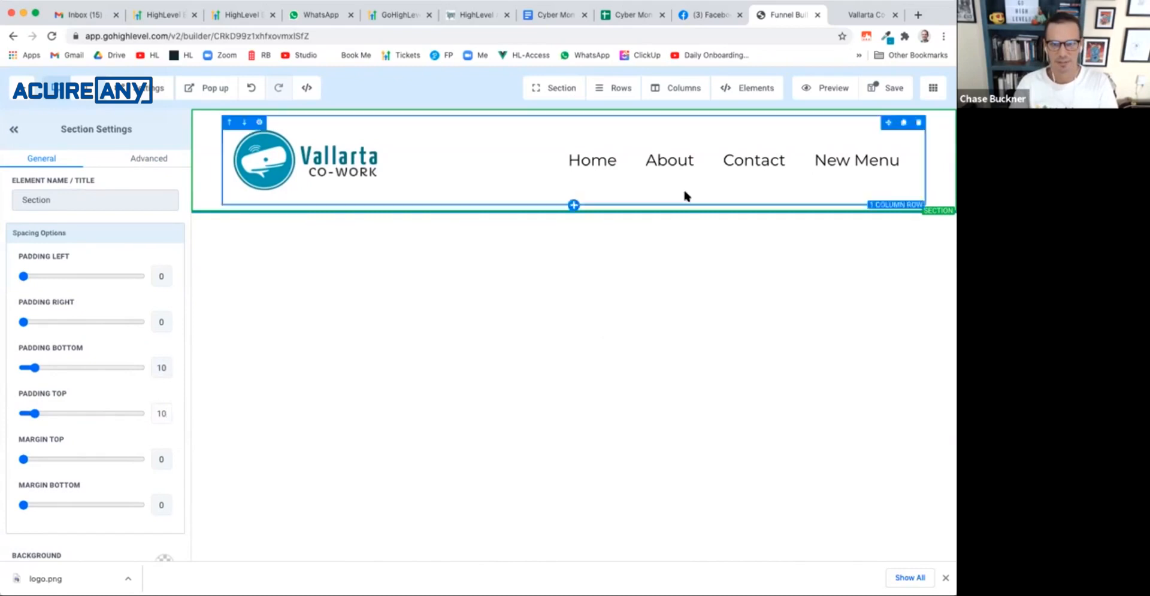
Step: Compare the header with the existing site and save it as a global section named Header Desktop
{"action": "left_click", "coordinate": [865, 16]}
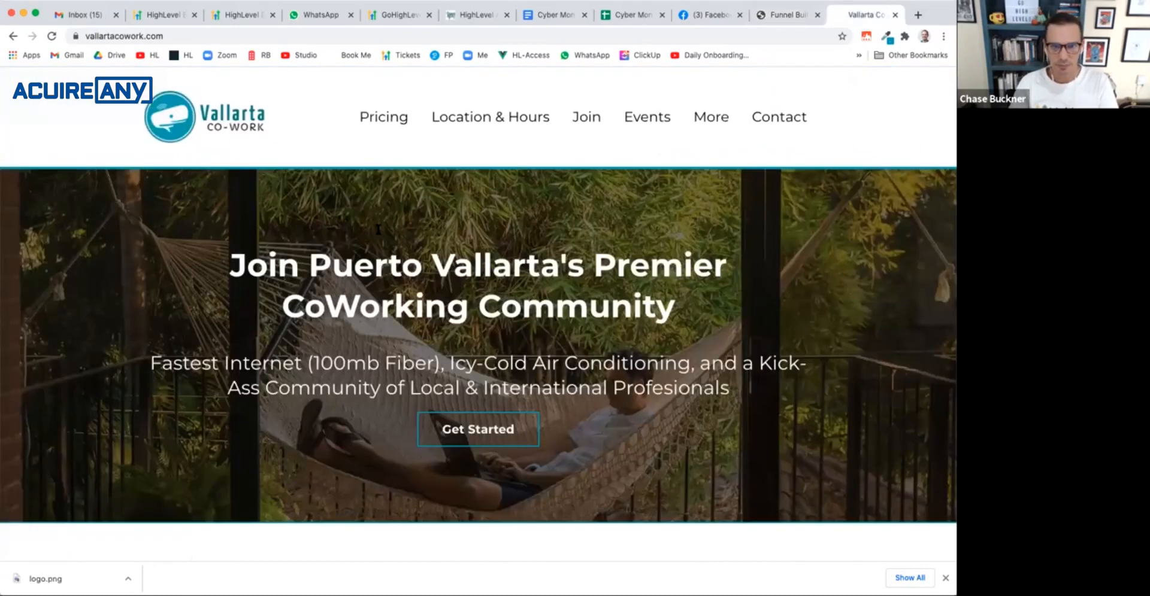
{"action": "left_click", "coordinate": [790, 18]}
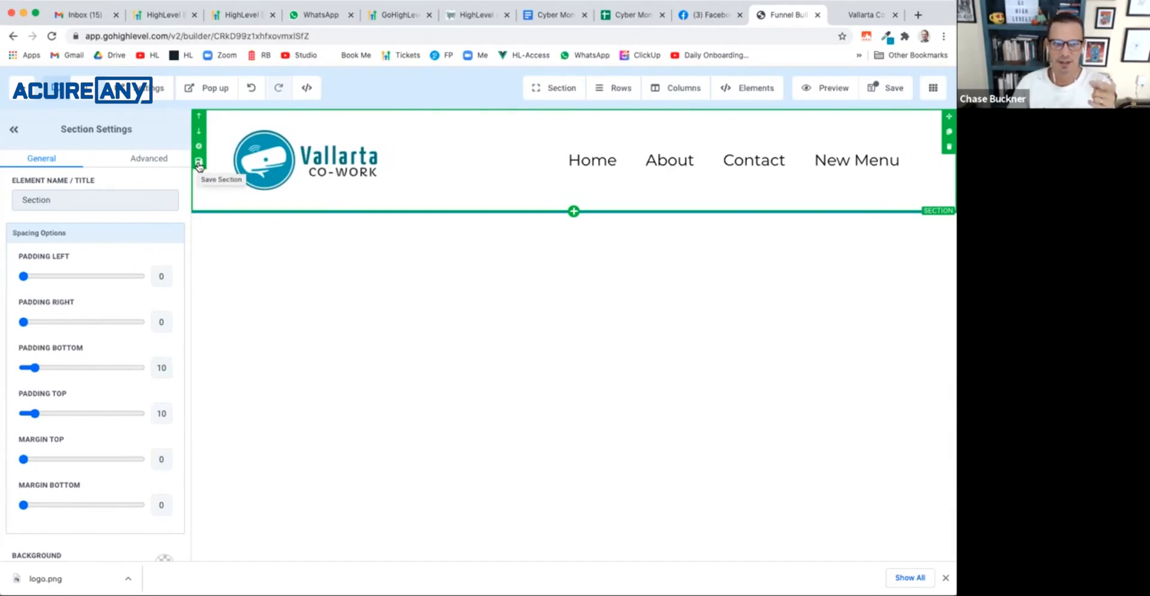
{"action": "left_click", "coordinate": [199, 162]}
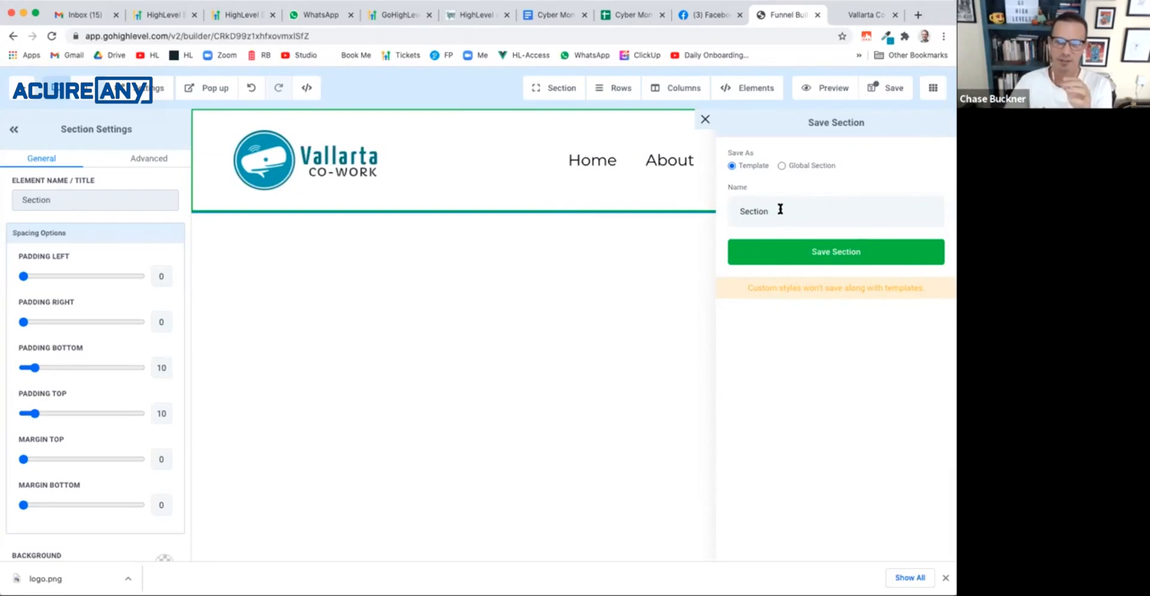
{"action": "left_click", "coordinate": [781, 166]}
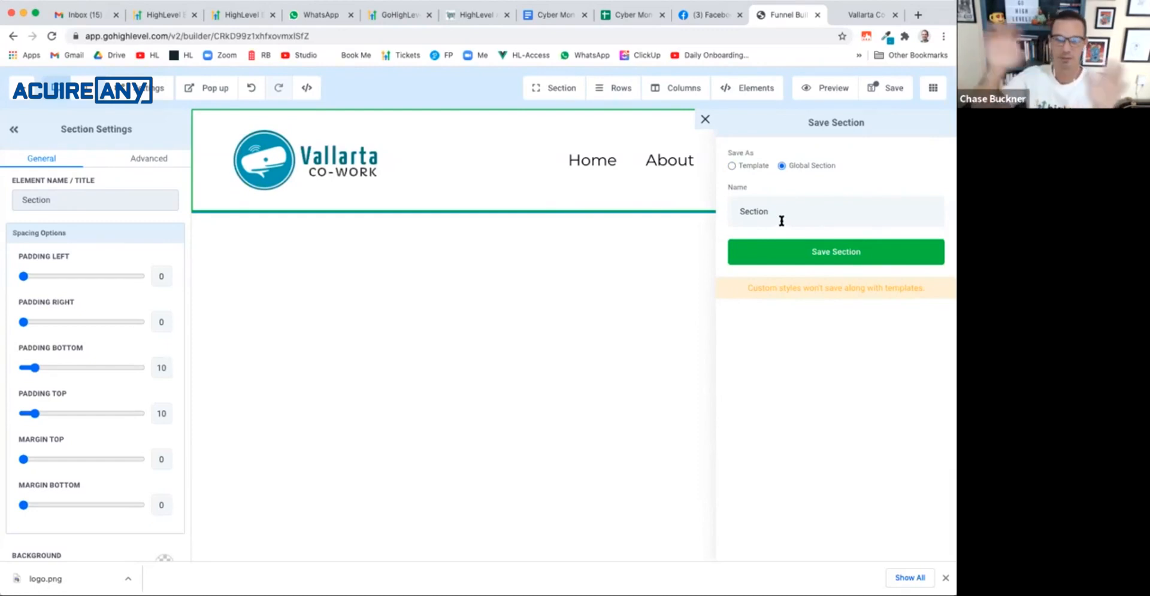
{"action": "left_click", "coordinate": [731, 167]}
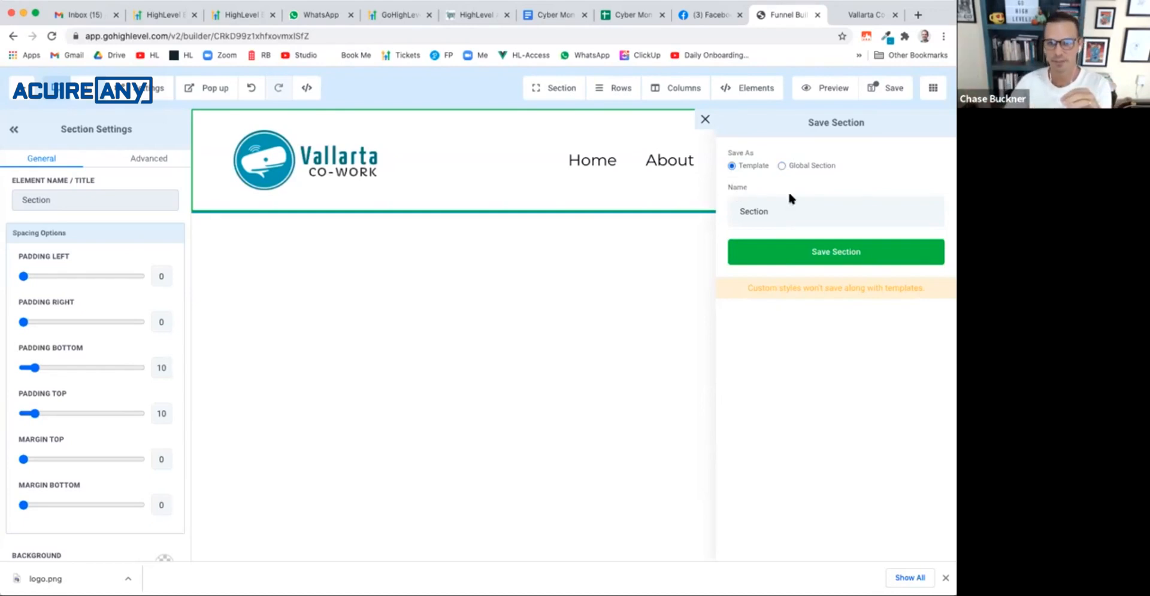
{"action": "left_click", "coordinate": [781, 166]}
{"action": "double_click", "coordinate": [756, 212]}
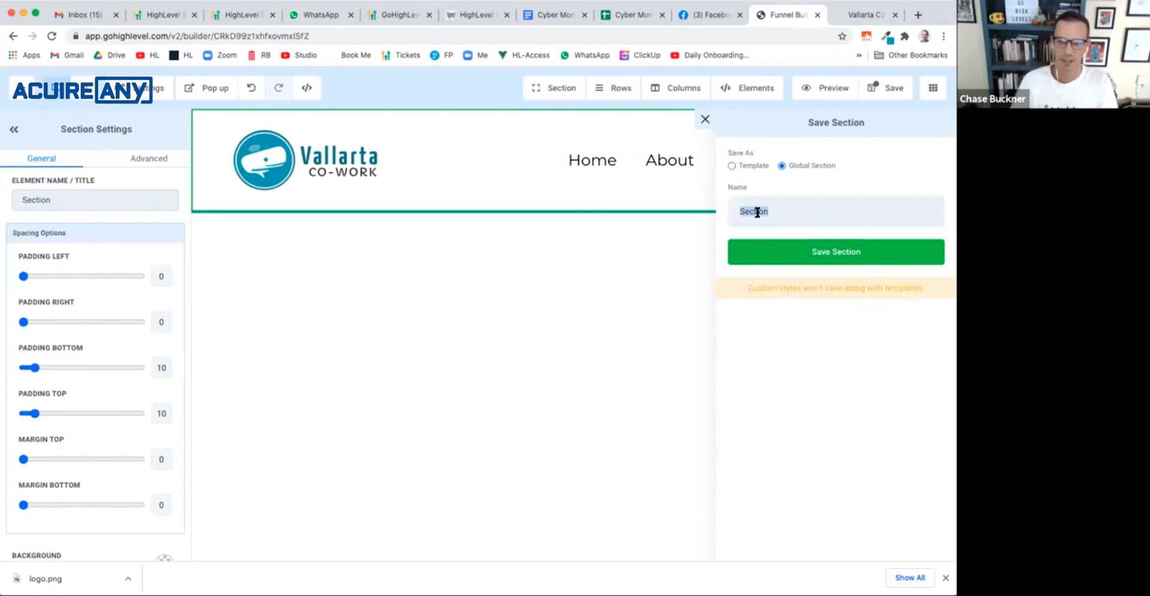
{"action": "type", "text": "Header Desktop"}
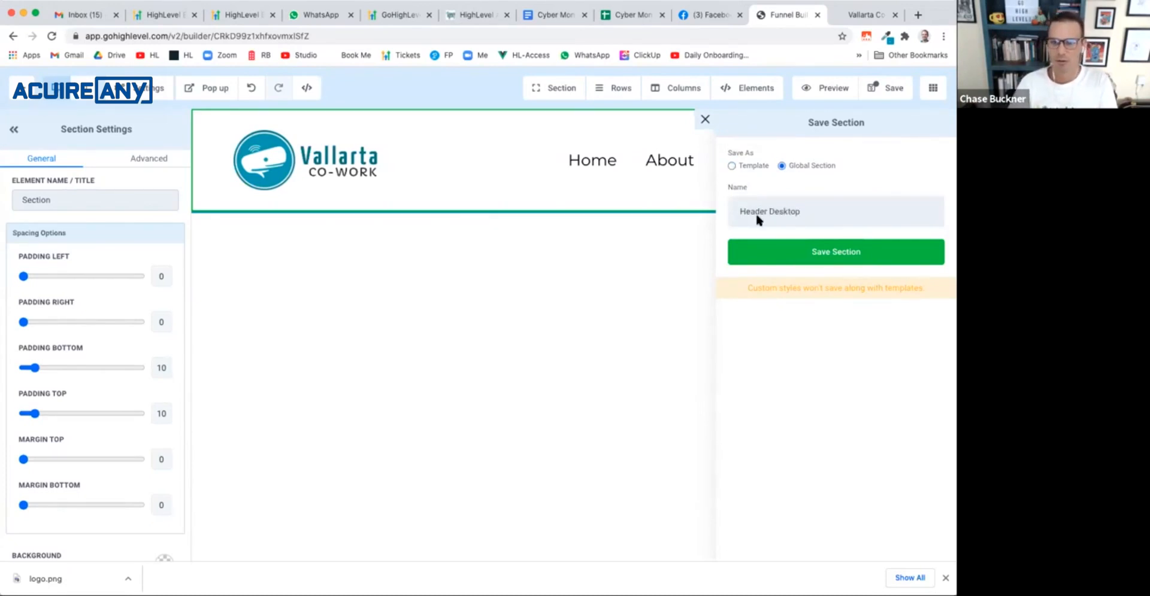
{"action": "left_click", "coordinate": [781, 257]}
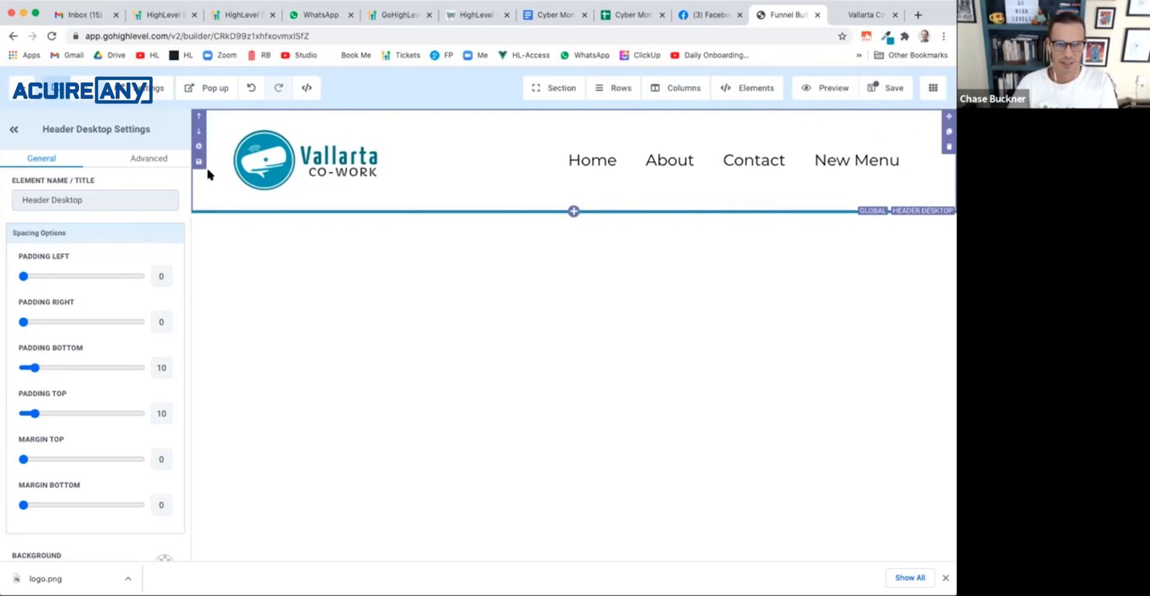
Step: Try desktop-only visibility for the global header section, check the page's mobile view, and restore the section's mobile visibility
{"action": "left_click", "coordinate": [168, 164]}
{"action": "scroll", "coordinate": [131, 300], "scroll_direction": "down", "scroll_amount": 3}
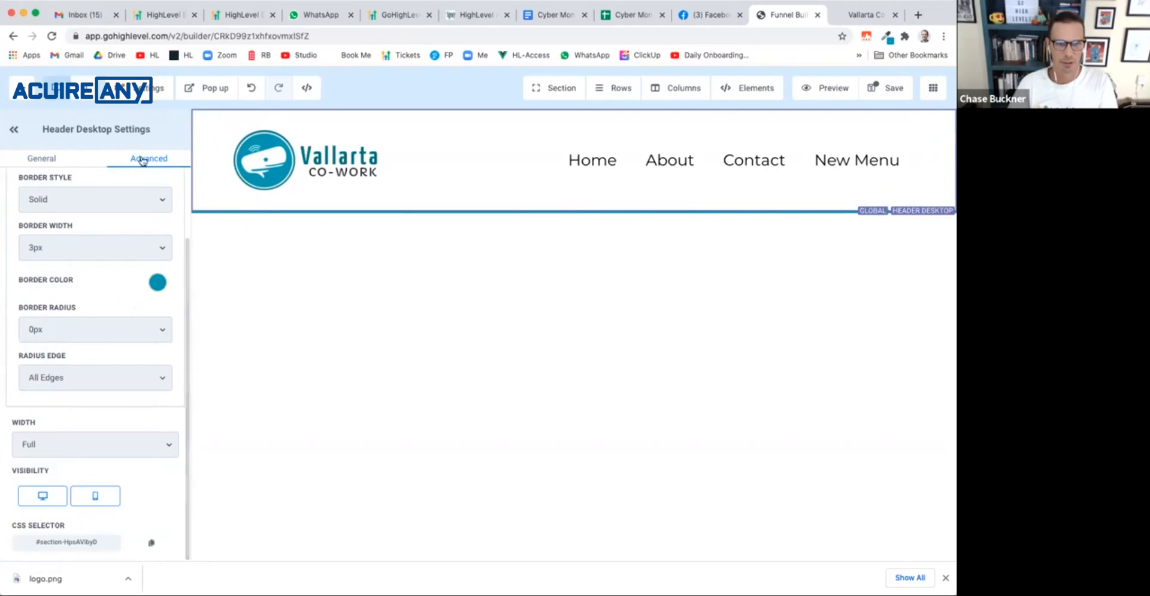
{"action": "left_click", "coordinate": [44, 504]}
{"action": "left_click", "coordinate": [93, 496]}
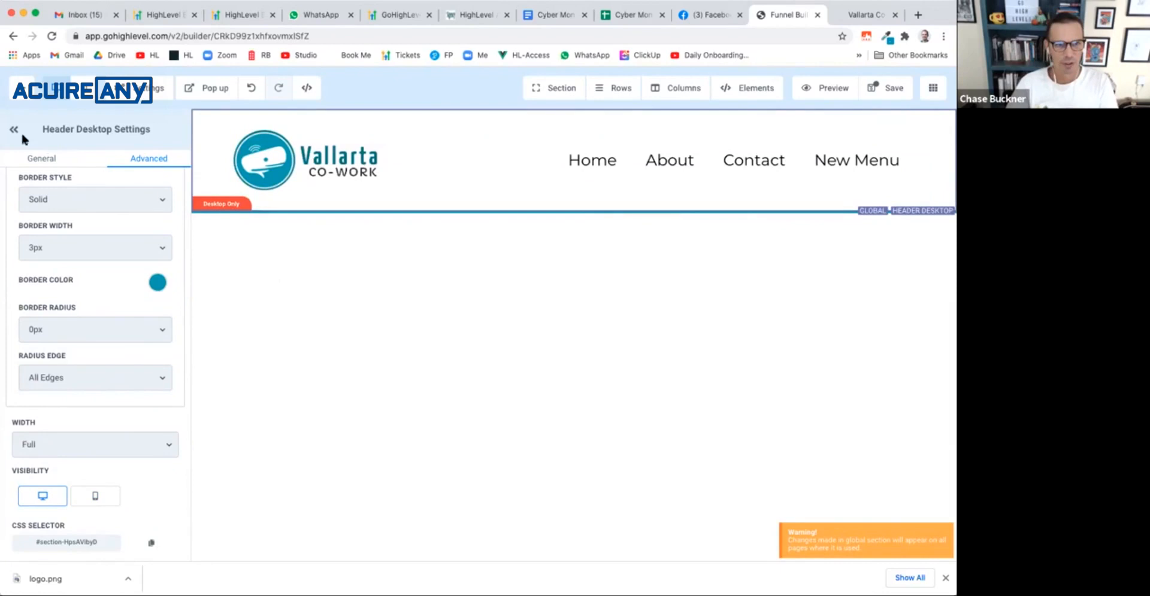
{"action": "left_click", "coordinate": [88, 92]}
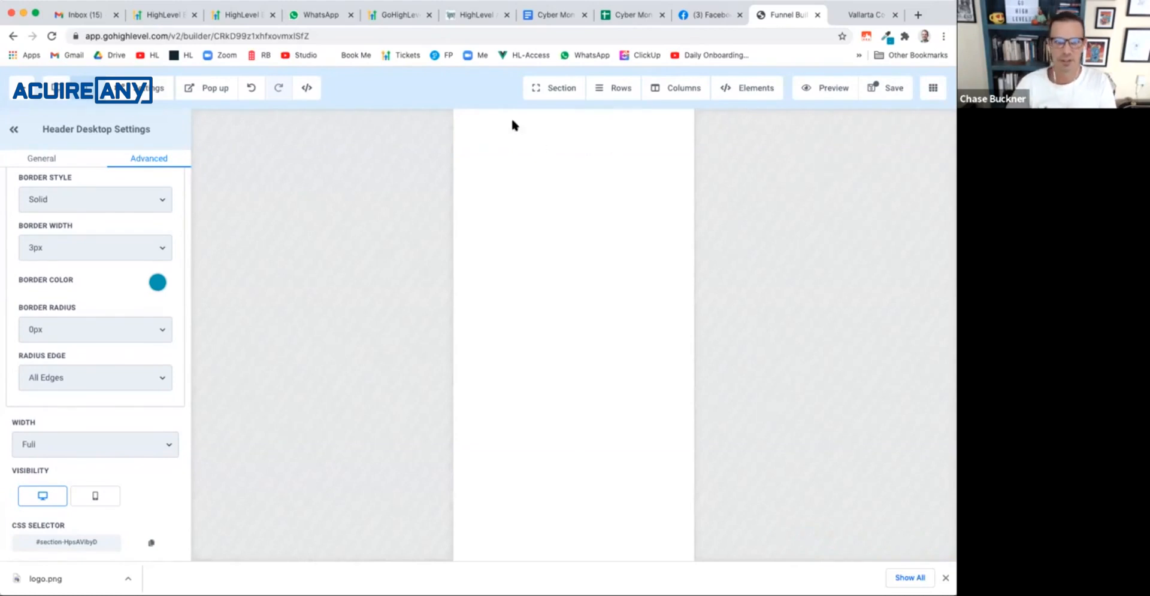
{"action": "left_click", "coordinate": [547, 89]}
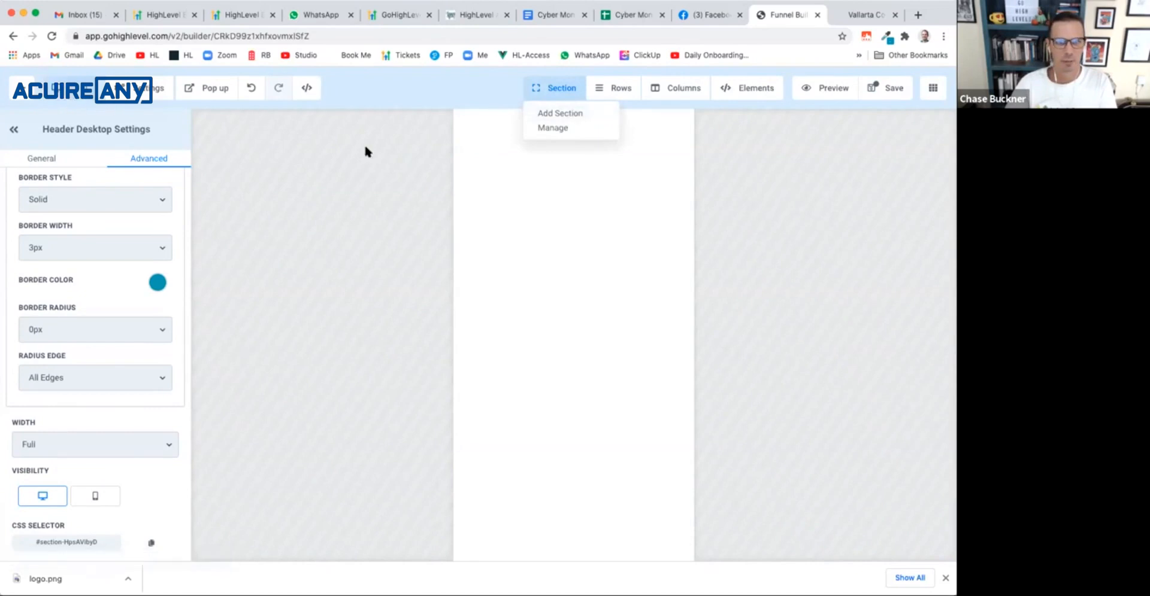
{"action": "left_click", "coordinate": [536, 172]}
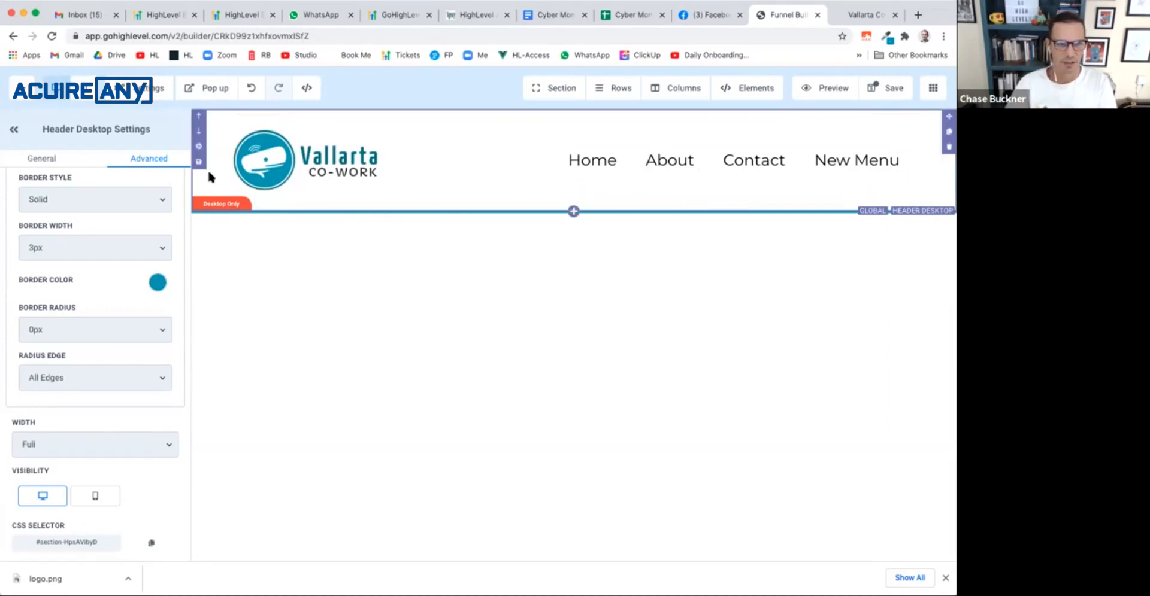
{"action": "left_click", "coordinate": [100, 493]}
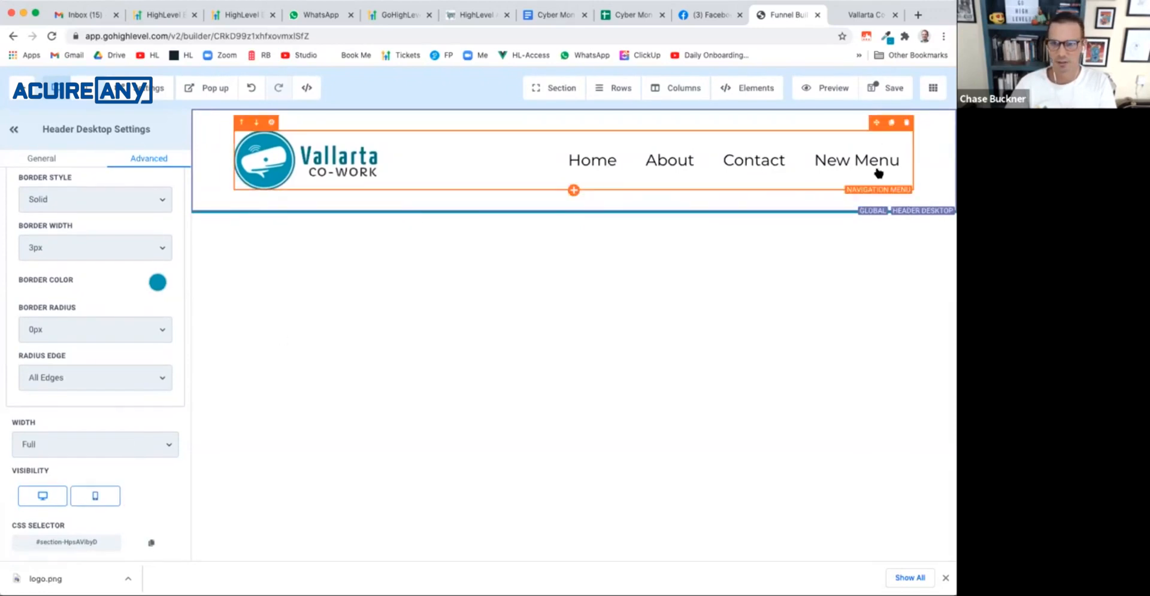
Step: Duplicate the header section, showing the original on desktop only and the copy on mobile only
{"action": "left_click", "coordinate": [949, 131]}
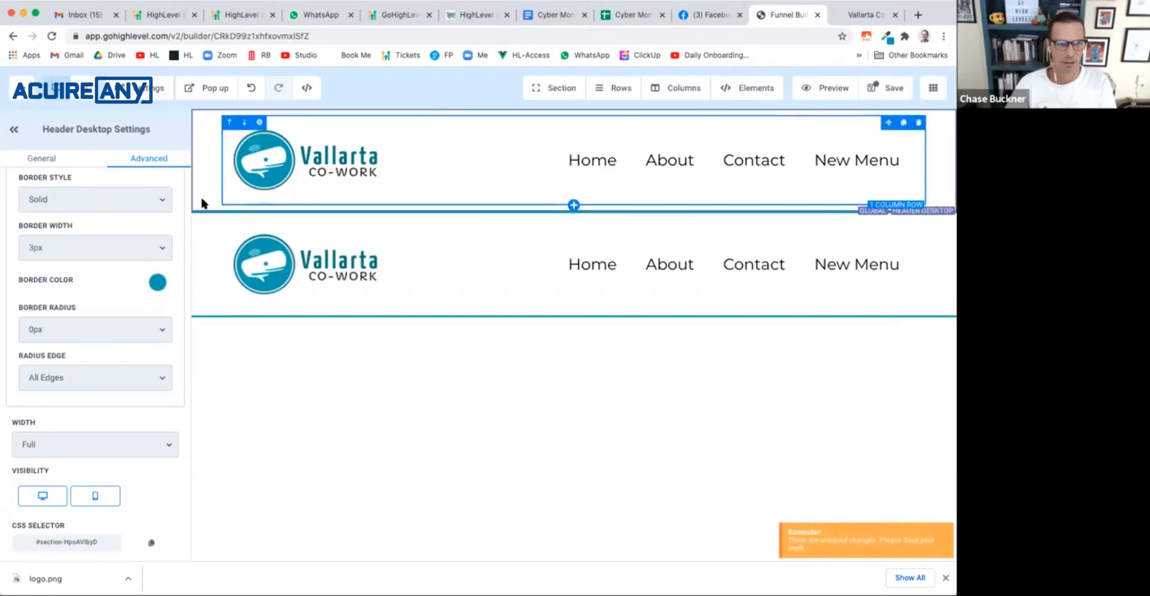
{"action": "left_click", "coordinate": [103, 495]}
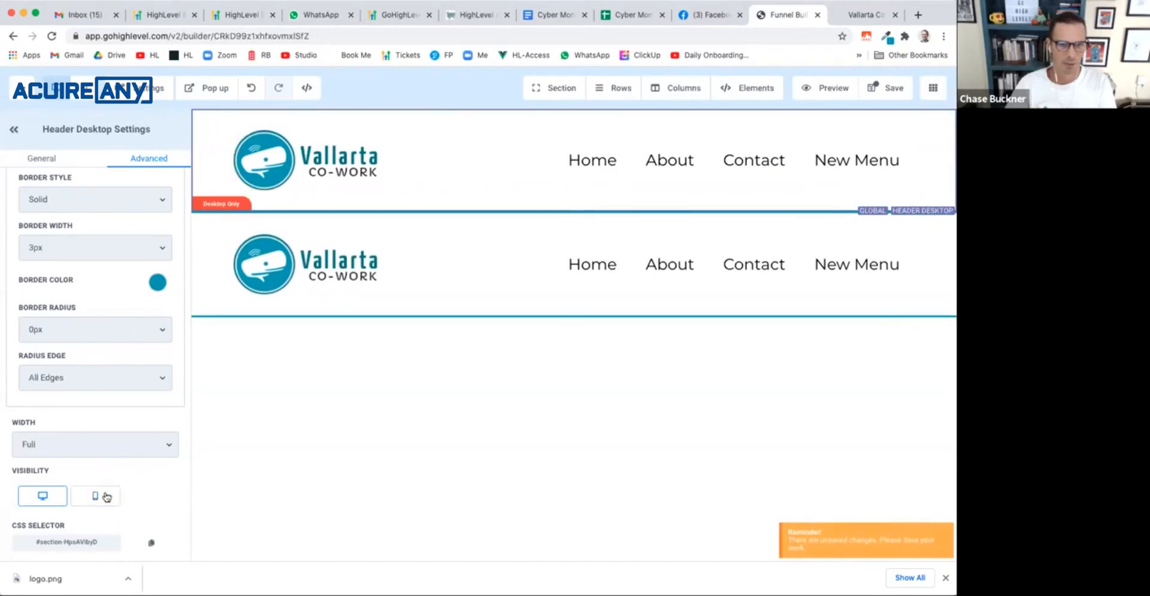
{"action": "left_click", "coordinate": [227, 296]}
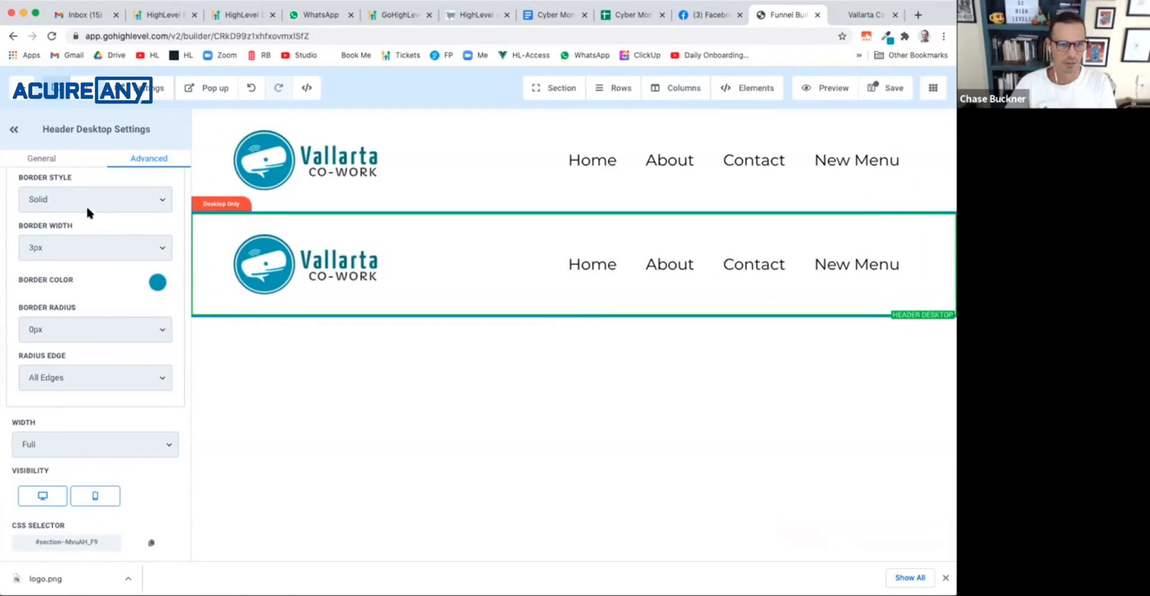
{"action": "left_click", "coordinate": [37, 497]}
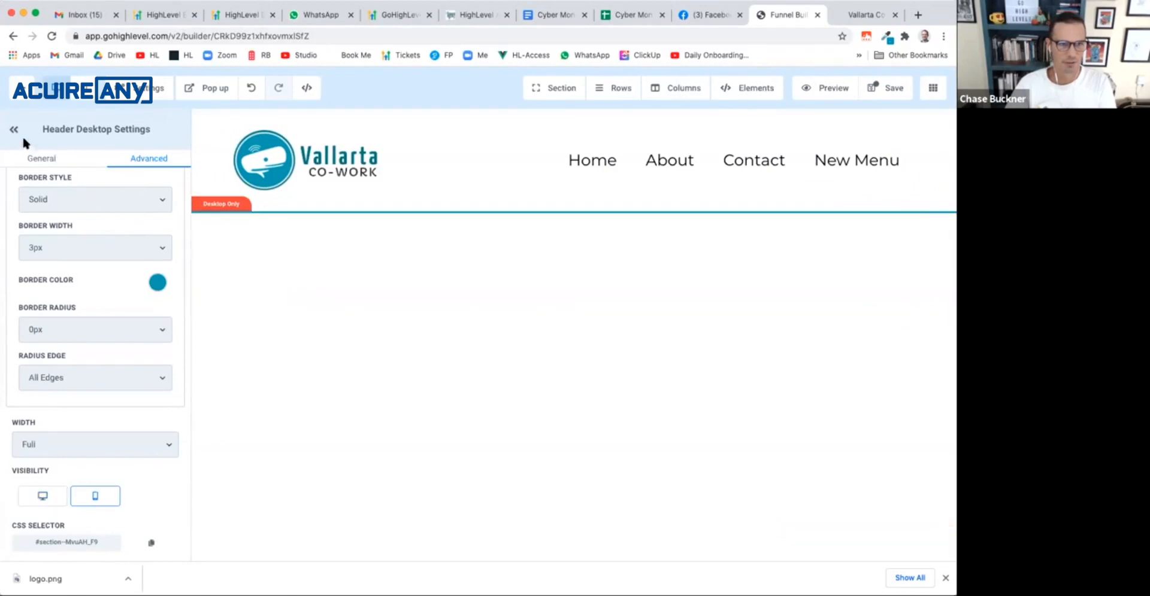
Step: Preview the mobile header's expanded menu and set its navigation menu's mobile font size to 24
{"action": "left_click", "coordinate": [76, 87]}
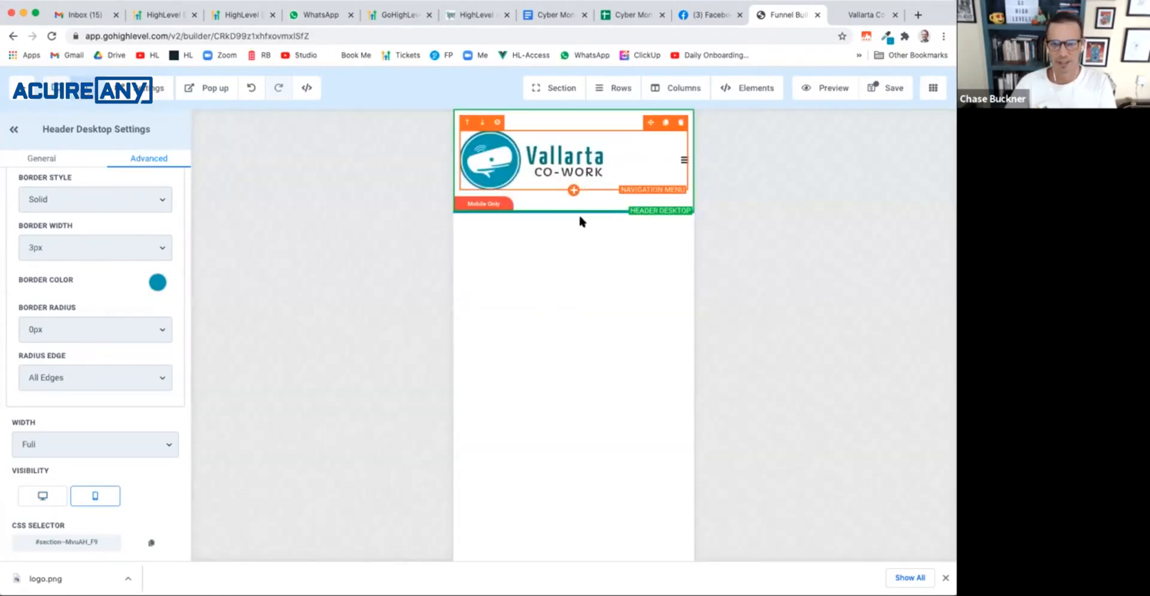
{"action": "left_click", "coordinate": [596, 155]}
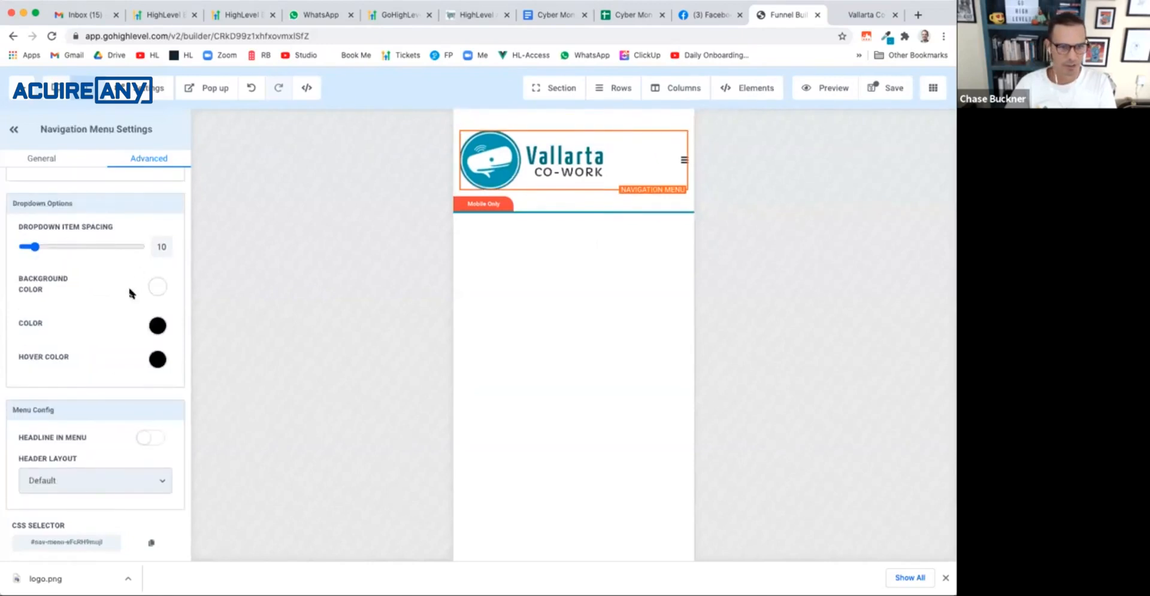
{"action": "left_click", "coordinate": [56, 159]}
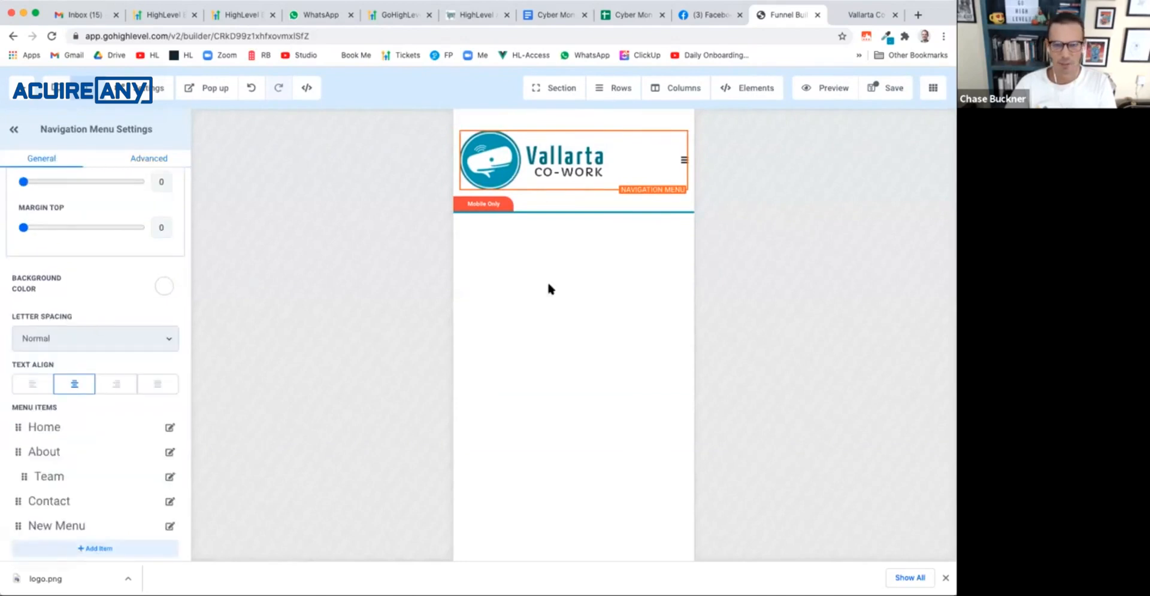
{"action": "left_click", "coordinate": [683, 159]}
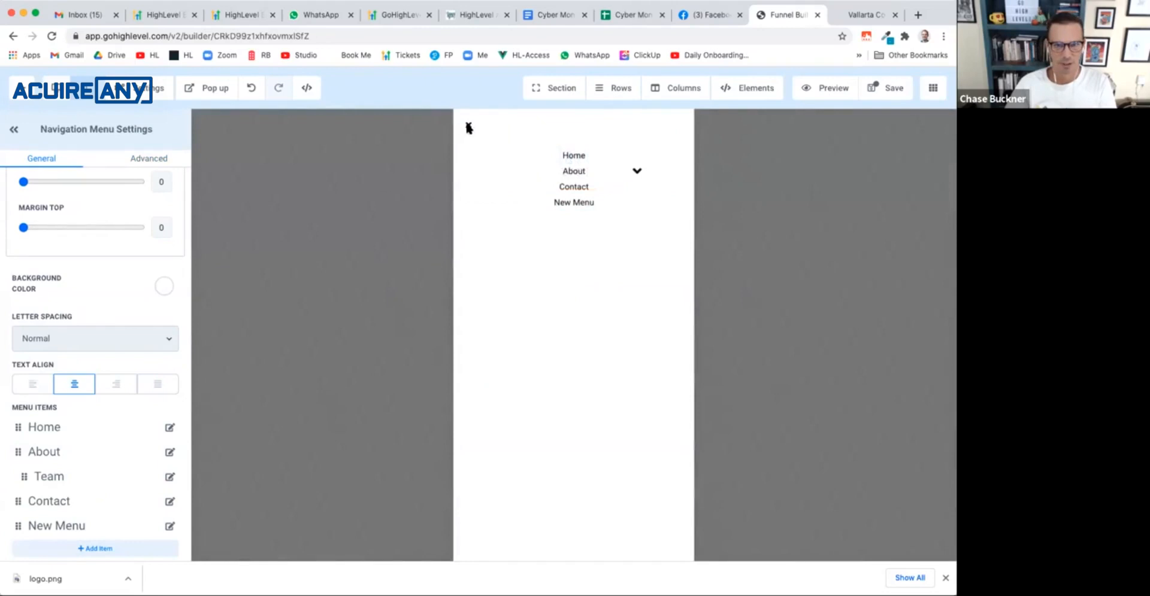
{"action": "left_click", "coordinate": [466, 124]}
{"action": "scroll", "coordinate": [117, 269], "scroll_direction": "up", "scroll_amount": 3}
{"action": "scroll", "coordinate": [74, 186], "scroll_direction": "up", "scroll_amount": 2}
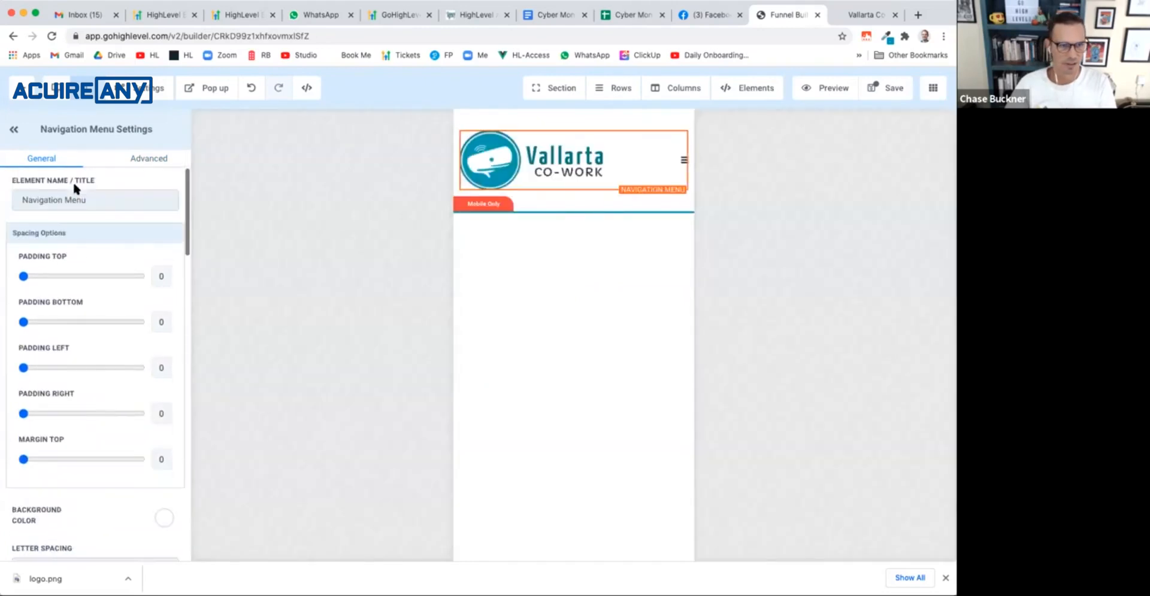
{"action": "scroll", "coordinate": [68, 311], "scroll_direction": "down", "scroll_amount": 5}
{"action": "scroll", "coordinate": [71, 317], "scroll_direction": "down", "scroll_amount": 3}
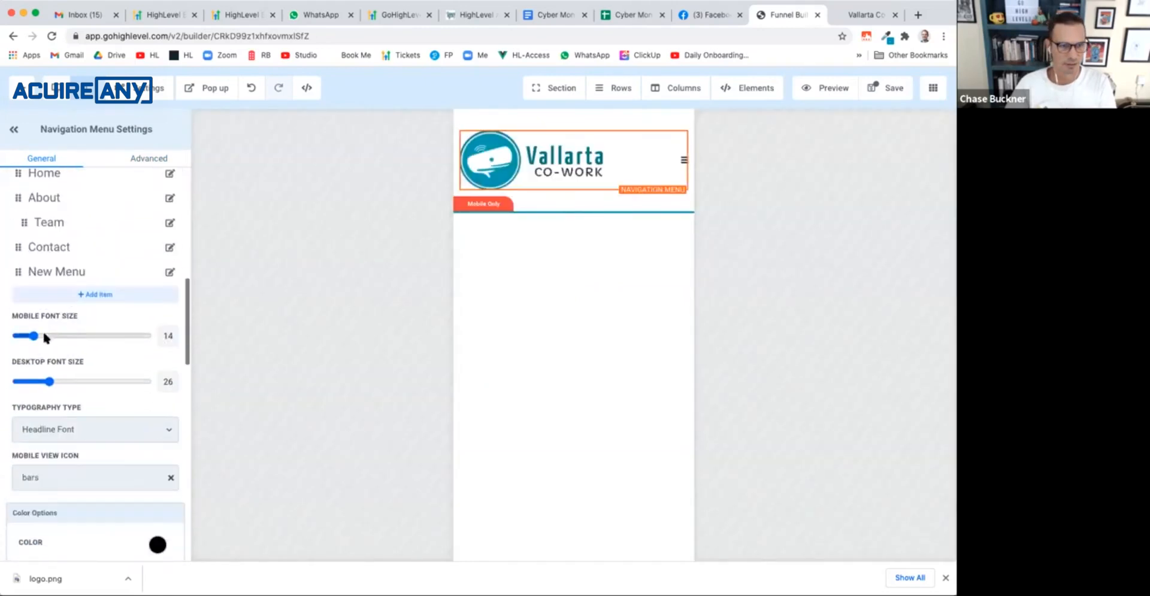
{"action": "left_click_drag", "start_coordinate": [33, 336], "coordinate": [48, 339]}
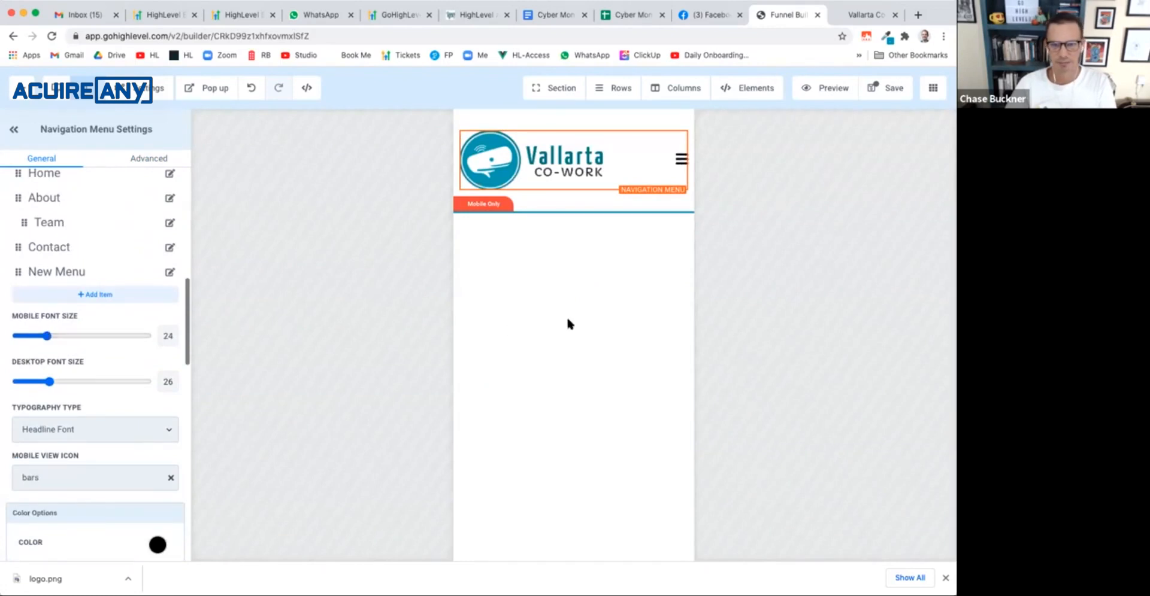
{"action": "left_click", "coordinate": [61, 95]}
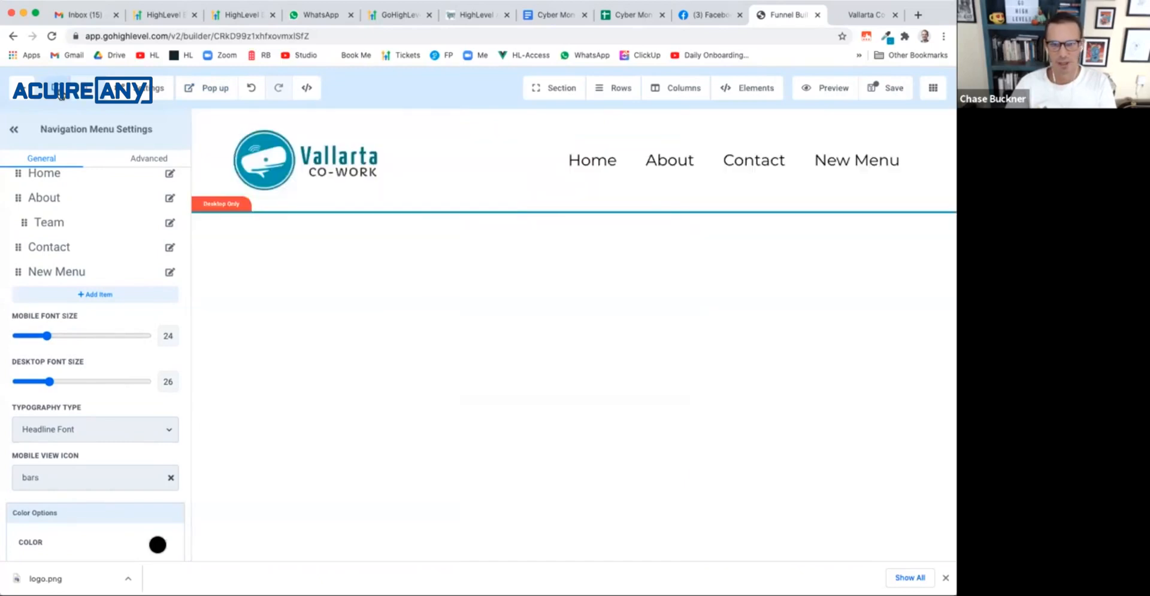
{"action": "left_click", "coordinate": [832, 16]}
{"action": "left_click", "coordinate": [796, 16]}
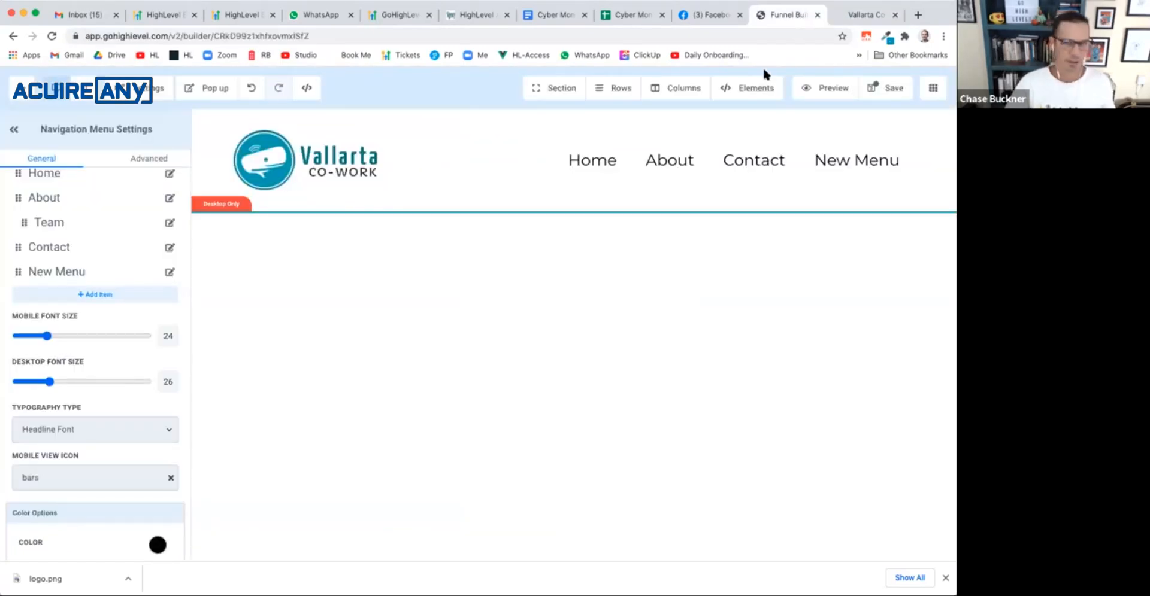
{"action": "left_click", "coordinate": [706, 15]}
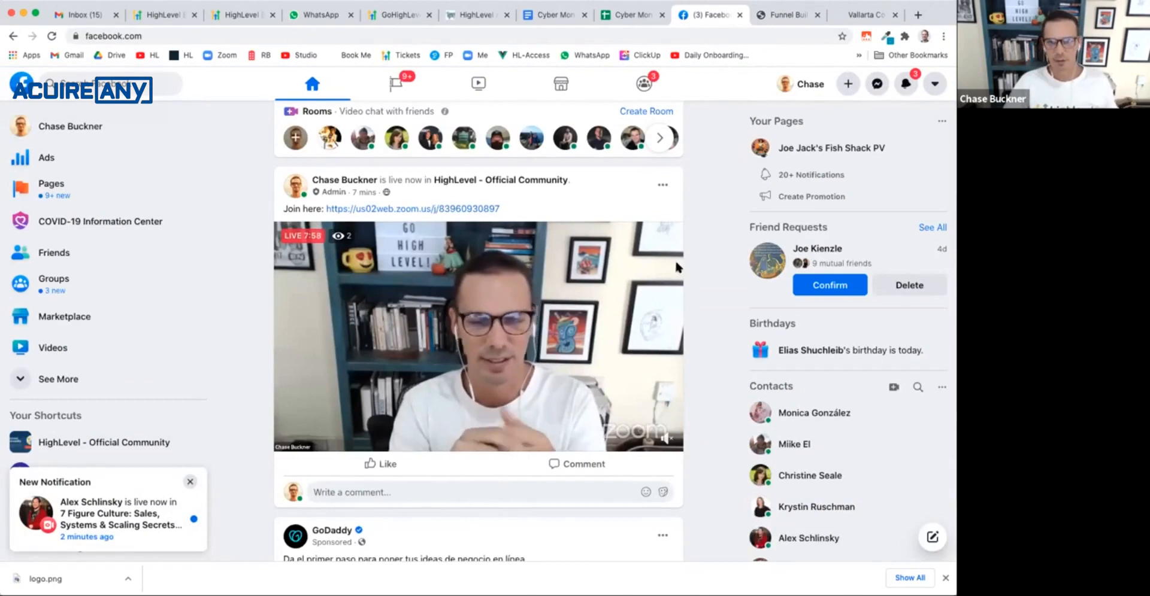
{"action": "left_click", "coordinate": [781, 15]}
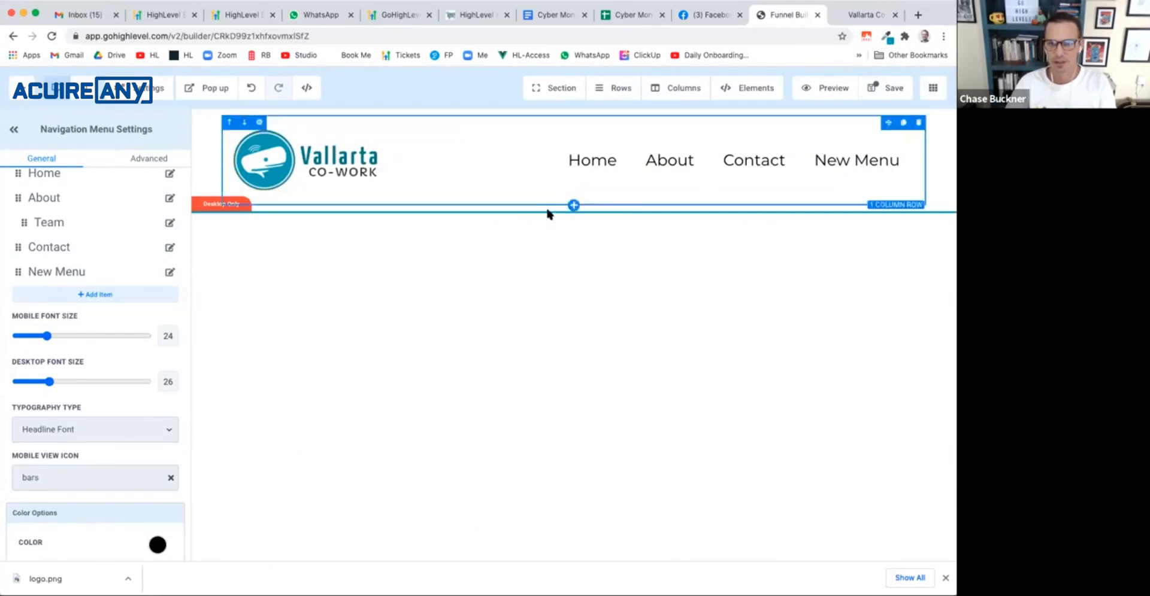
Step: Save the existing Vallarta Co-Work homepage to the computer as a web page and locate the downloaded file
{"action": "left_click", "coordinate": [850, 15]}
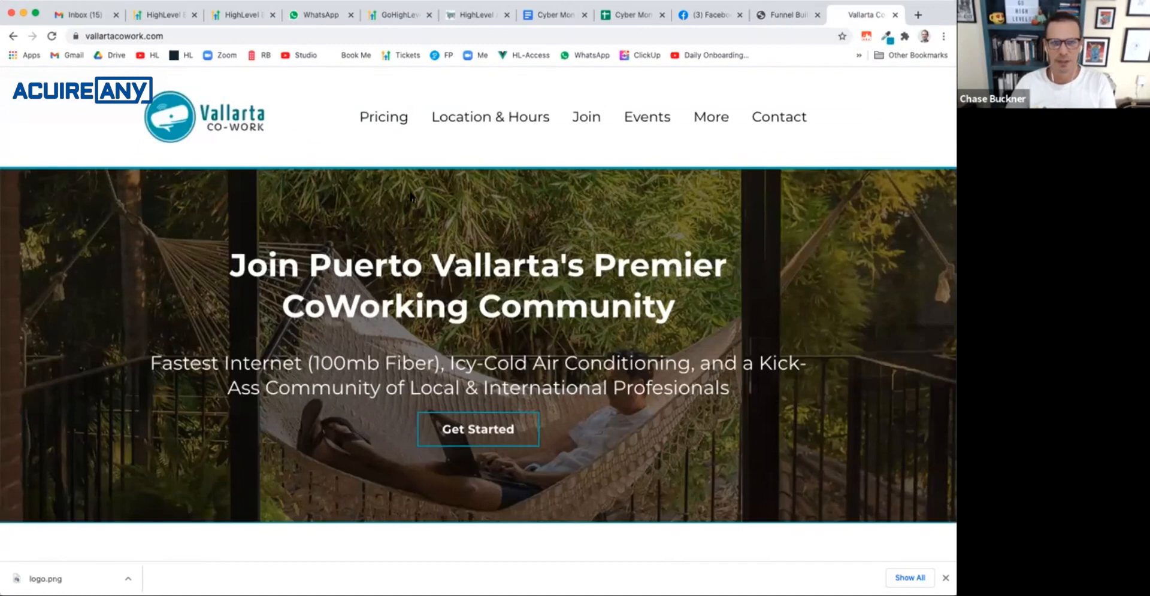
{"action": "right_click", "coordinate": [99, 273]}
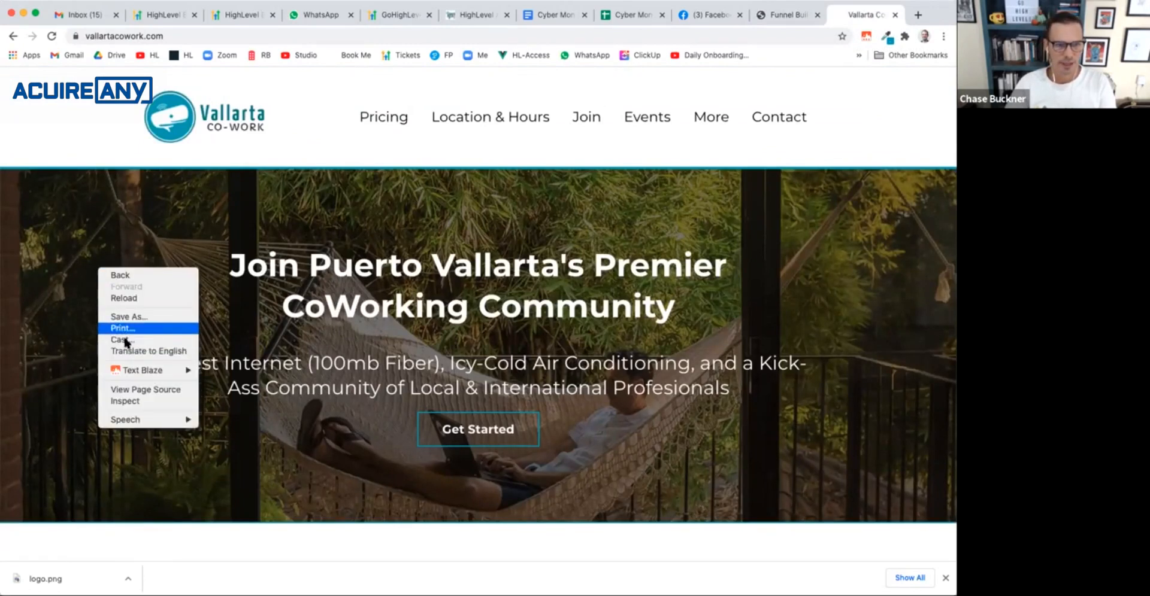
{"action": "left_click", "coordinate": [141, 319]}
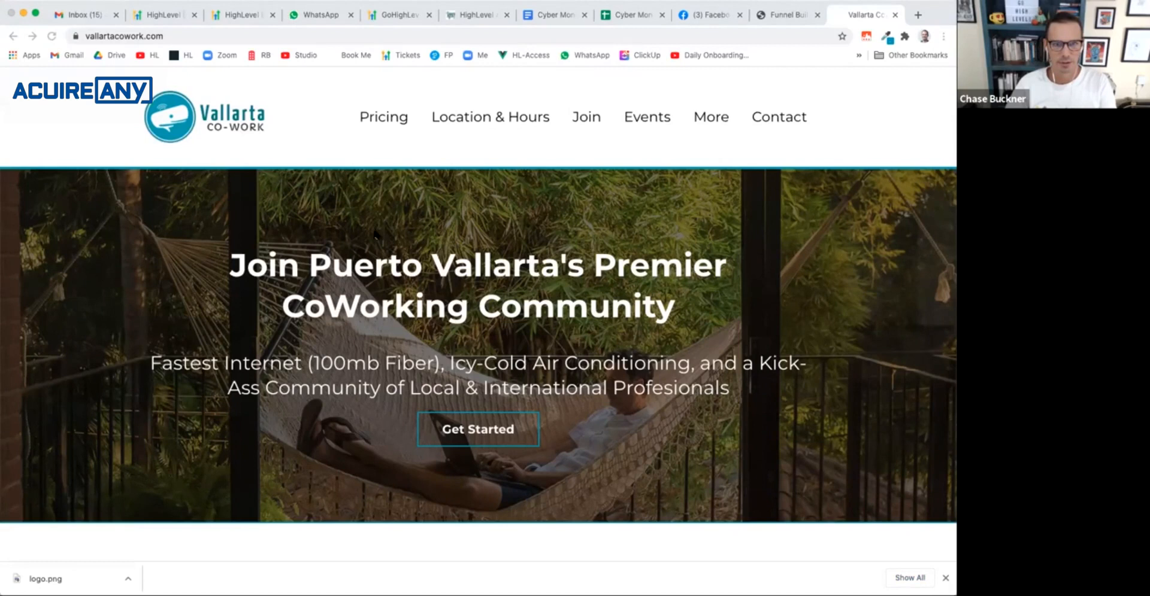
{"action": "left_click", "coordinate": [694, 299]}
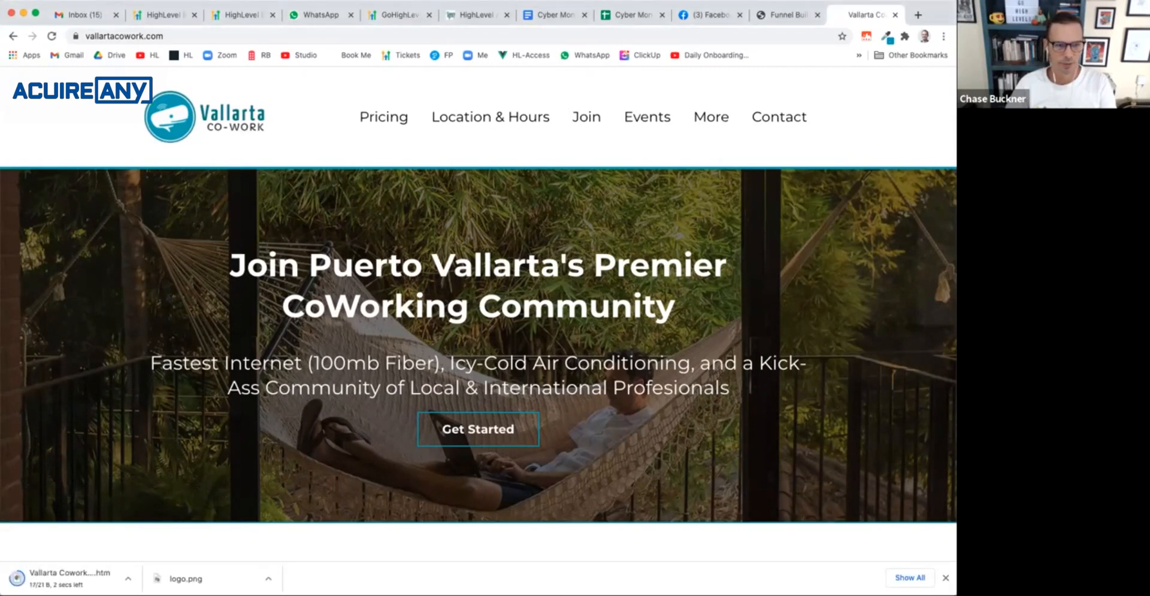
{"action": "left_click", "coordinate": [128, 579]}
{"action": "left_click", "coordinate": [157, 593]}
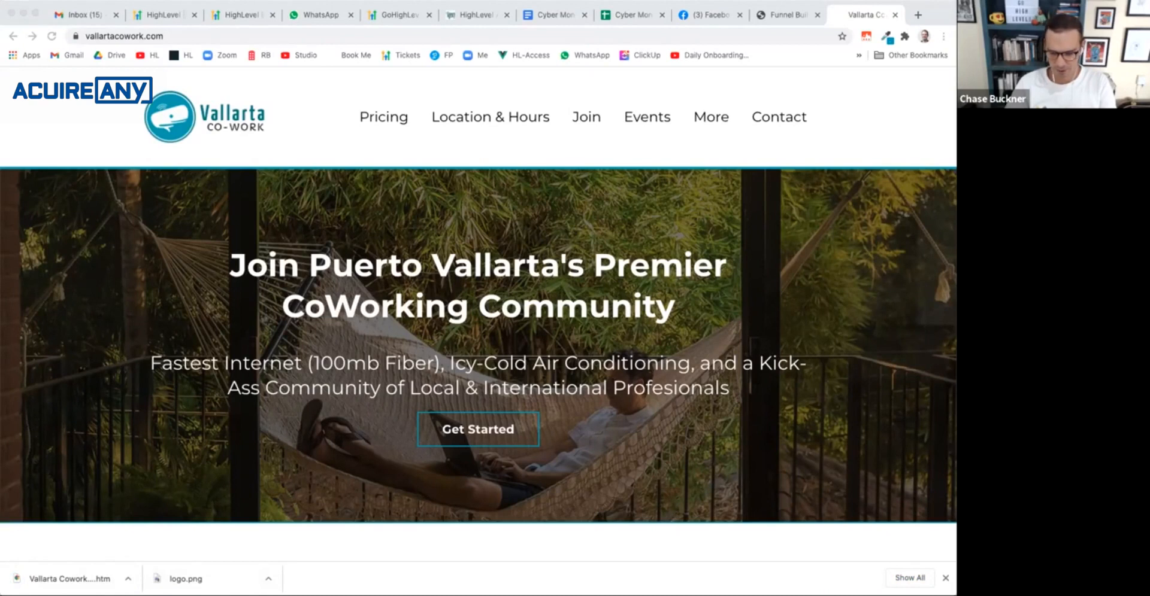
{"action": "left_click", "coordinate": [122, 281]}
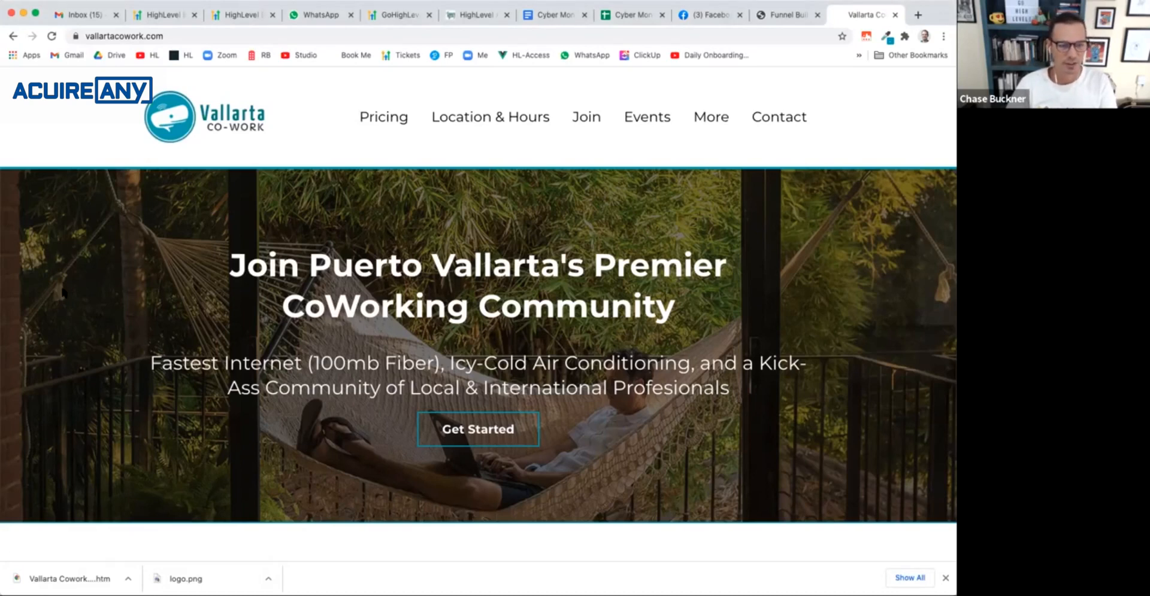
{"action": "right_click", "coordinate": [63, 292]}
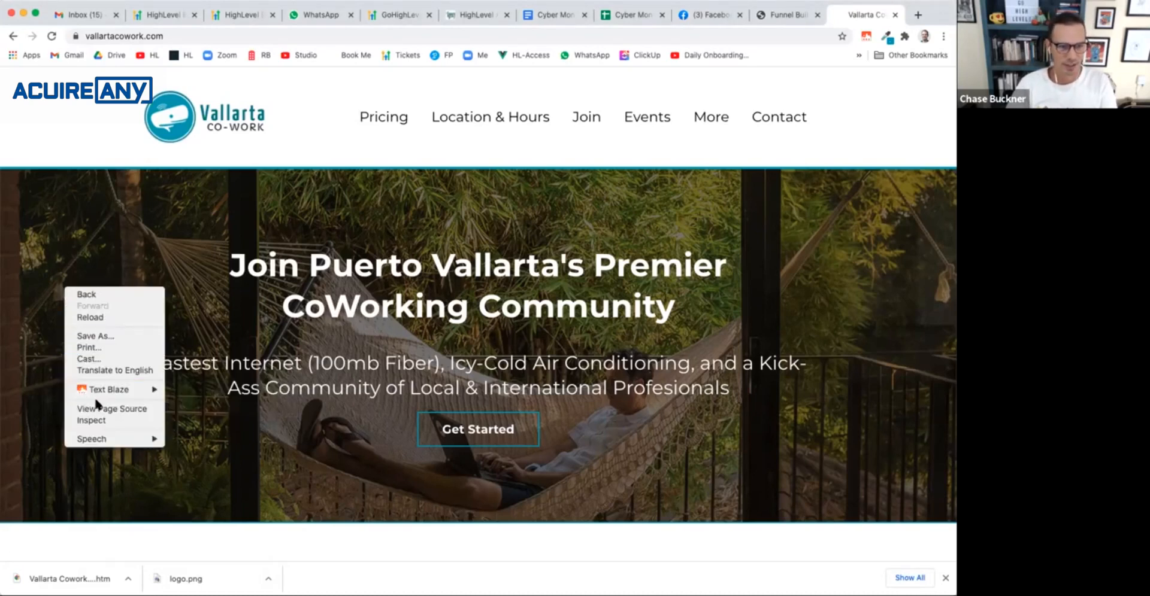
{"action": "mouse_move", "coordinate": [111, 396]}
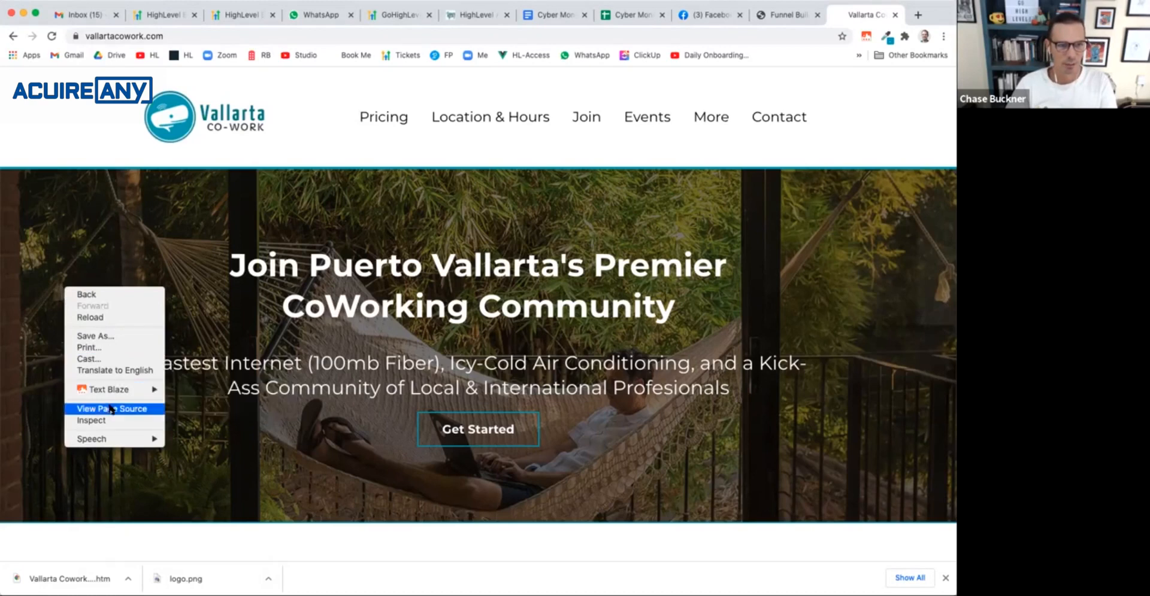
{"action": "left_click", "coordinate": [105, 410]}
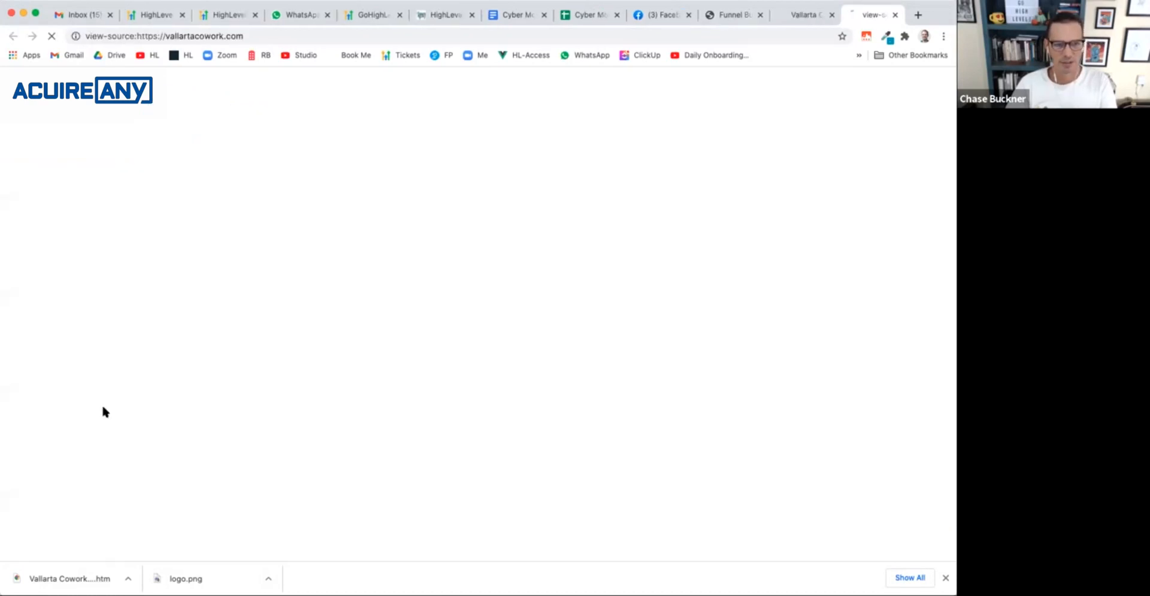
{"action": "left_click", "coordinate": [895, 15]}
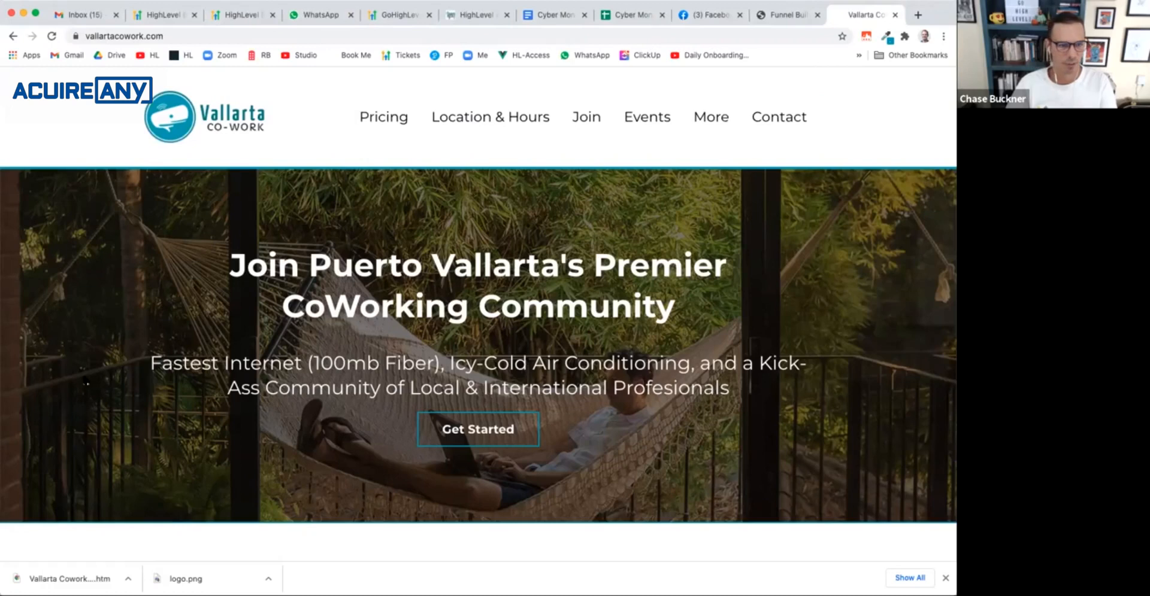
Step: Inspect the original homepage's hero section and expand its element to reach the background image's markup
{"action": "right_click", "coordinate": [87, 382]}
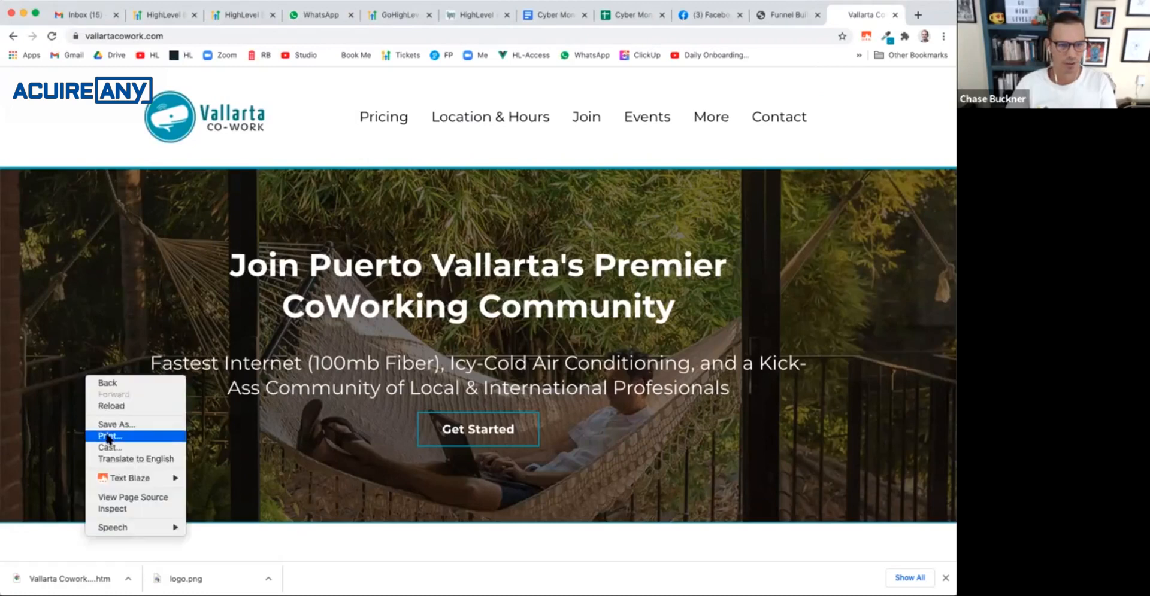
{"action": "left_click", "coordinate": [113, 509]}
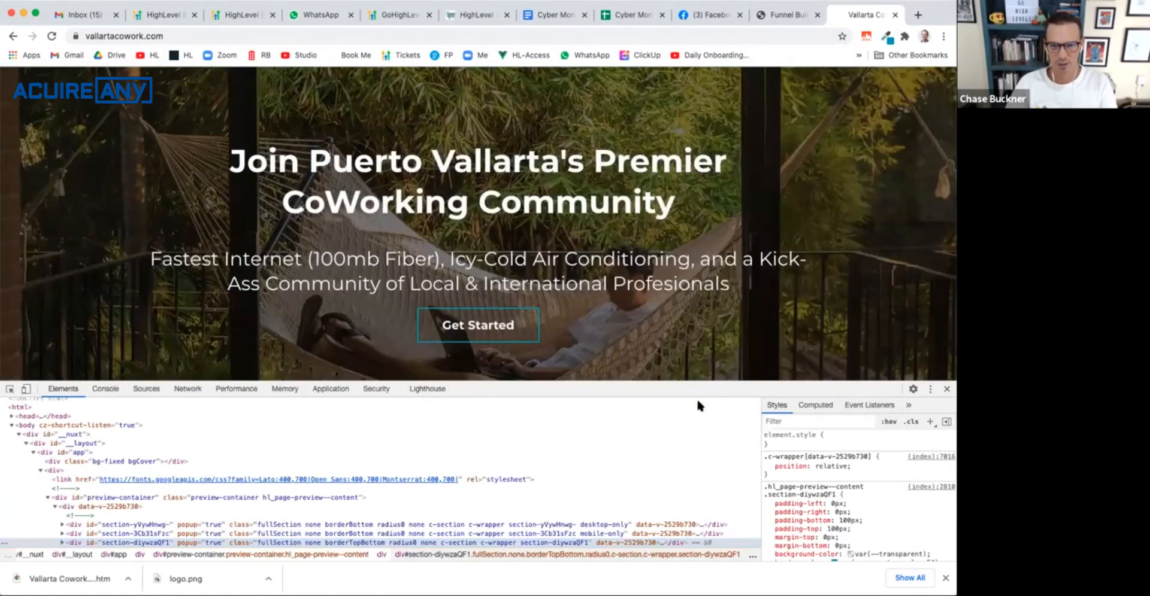
{"action": "left_click_drag", "start_coordinate": [673, 382], "coordinate": [672, 435]}
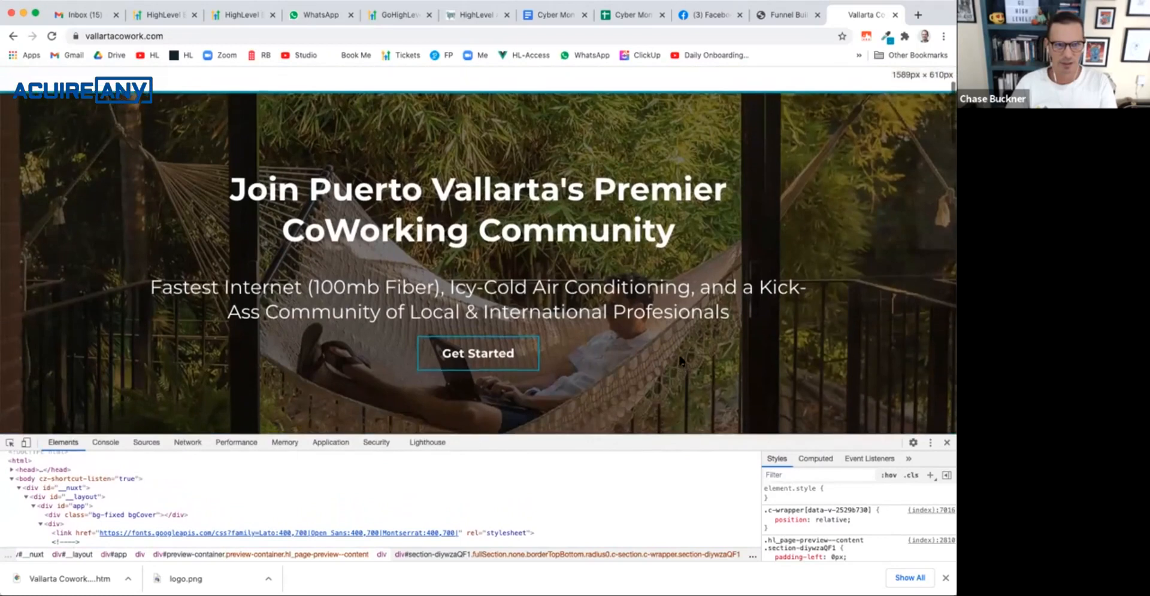
{"action": "left_click", "coordinate": [9, 447]}
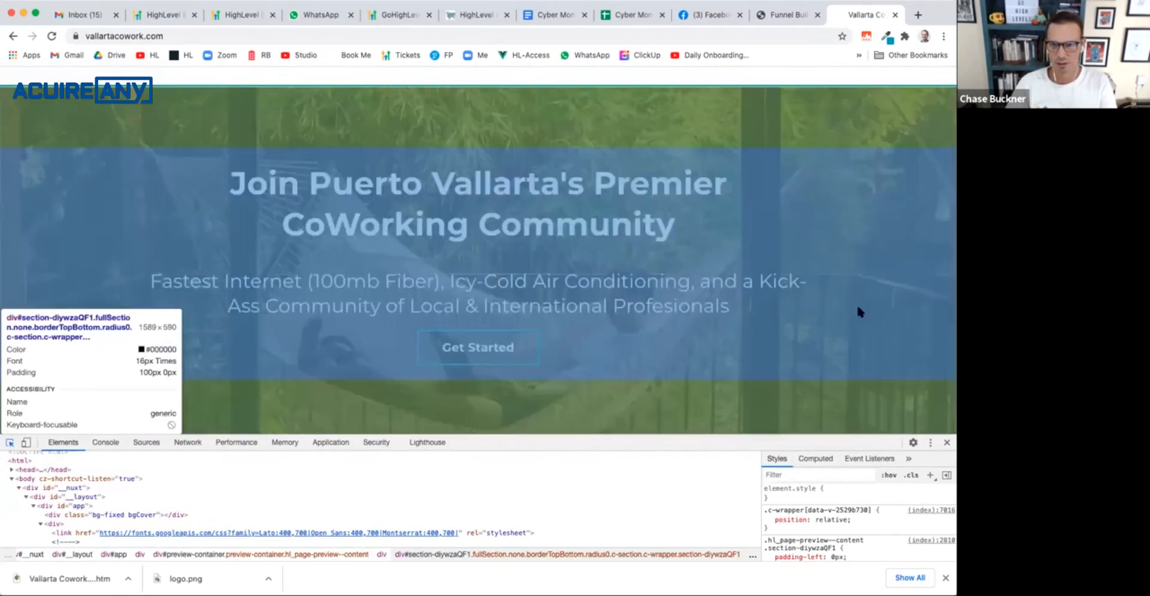
{"action": "left_click", "coordinate": [902, 330]}
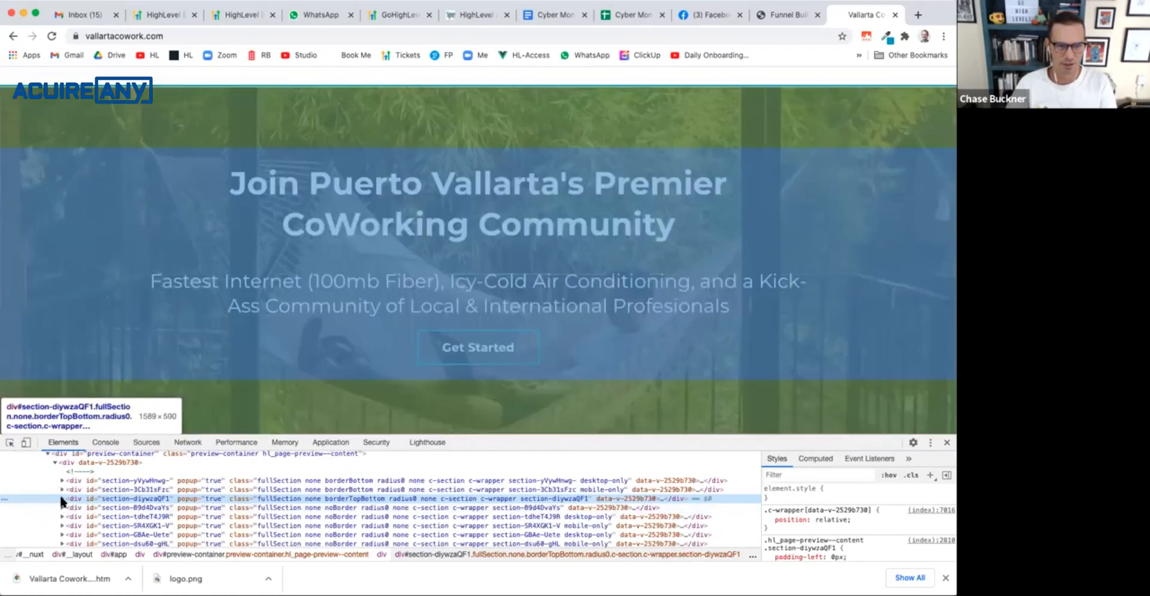
{"action": "left_click", "coordinate": [61, 499]}
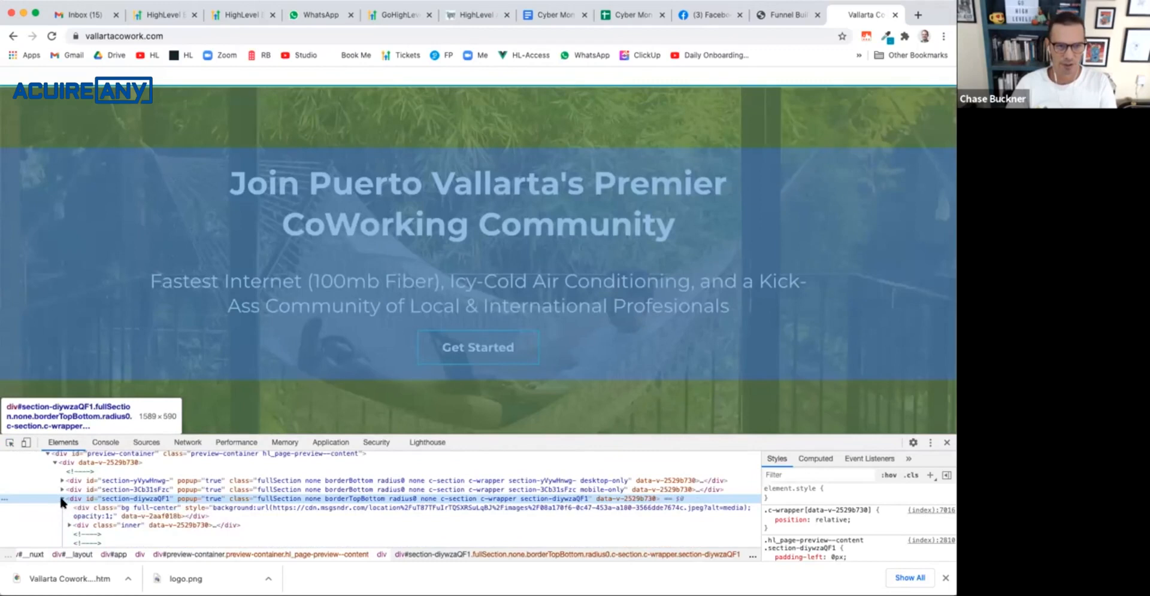
{"action": "scroll", "coordinate": [62, 501], "scroll_direction": "down", "scroll_amount": 2}
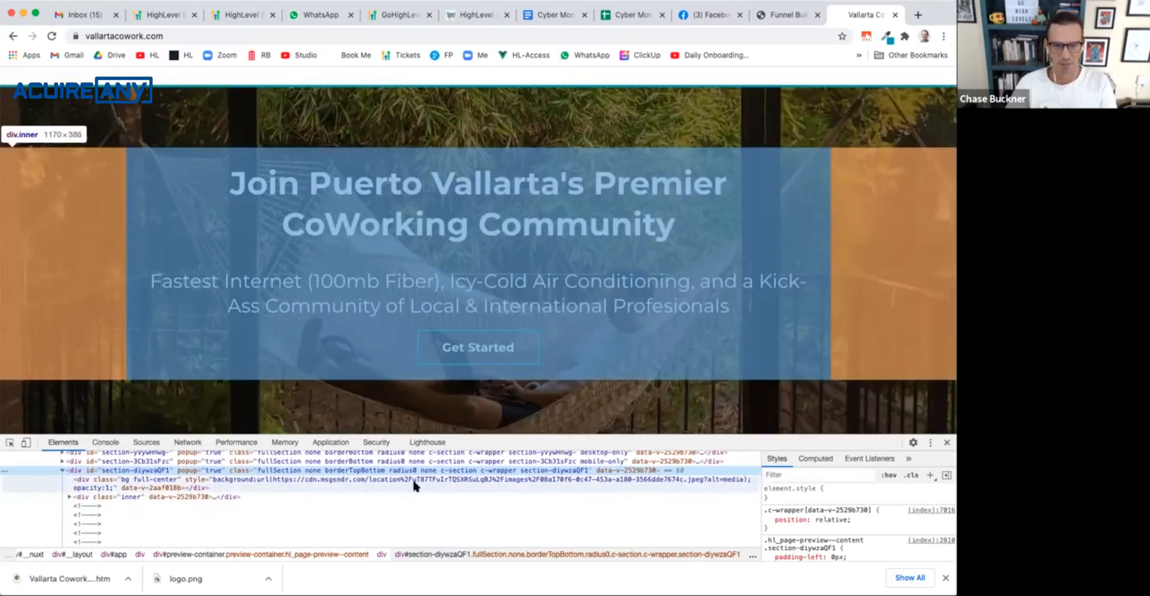
Step: Copy the hero background image's URL from the element's style attribute, up to .jpeg, and open it in a new tab
{"action": "left_click", "coordinate": [549, 481]}
{"action": "double_click", "coordinate": [359, 482]}
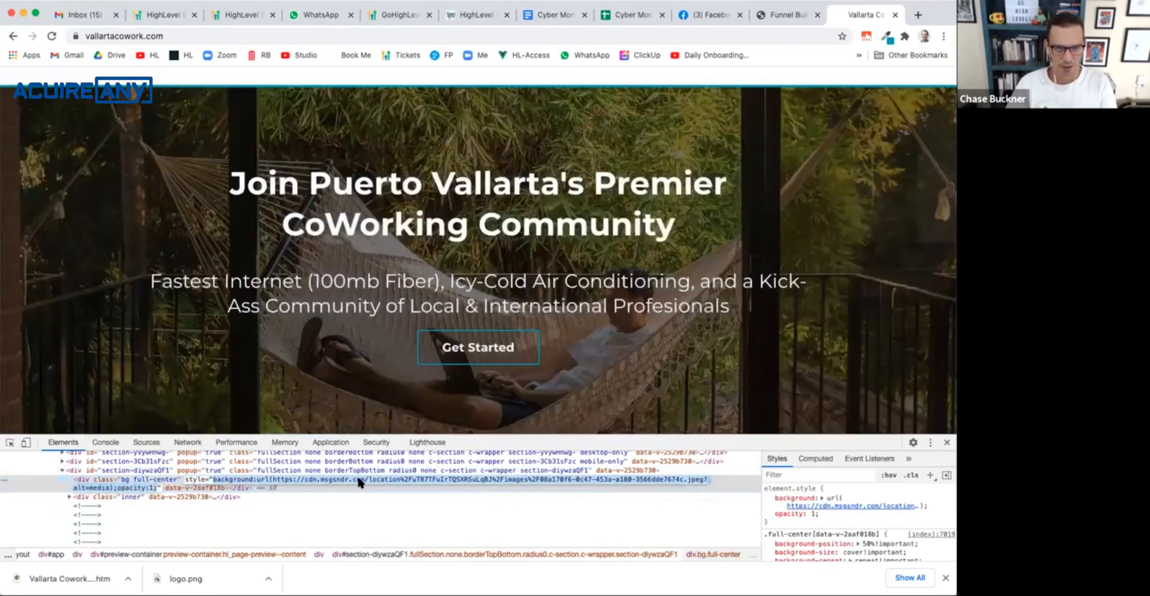
{"action": "left_click", "coordinate": [332, 481]}
{"action": "left_click_drag", "start_coordinate": [272, 482], "coordinate": [702, 484]}
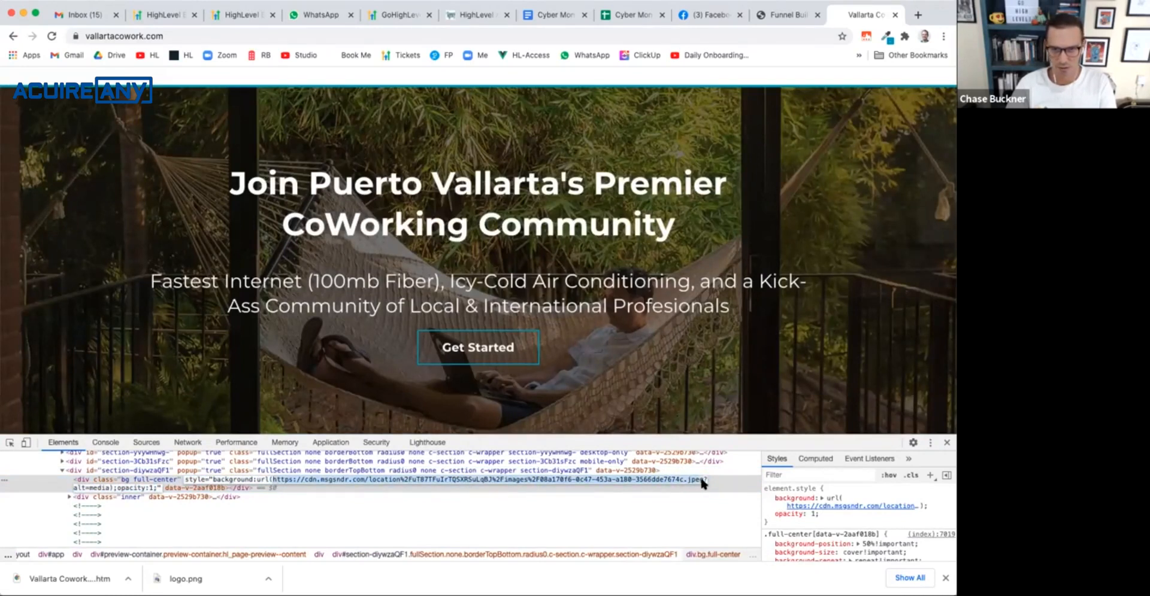
{"action": "key", "text": "super+t"}
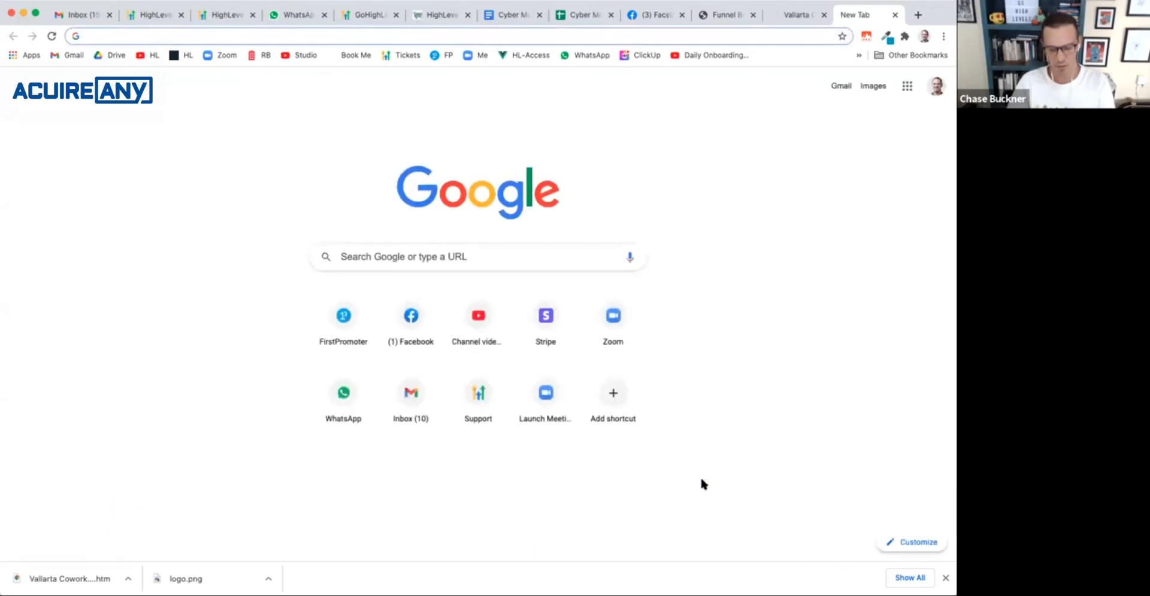
{"action": "type", "text": "https://cdn.msgsndr.com/location%2FuT87TFulrTQSXRSuLqBJ%2Fimages%2F08a170f6-0c47-453a-a180-3566dde7674c.jpeg"}
{"action": "key", "text": "Return"}
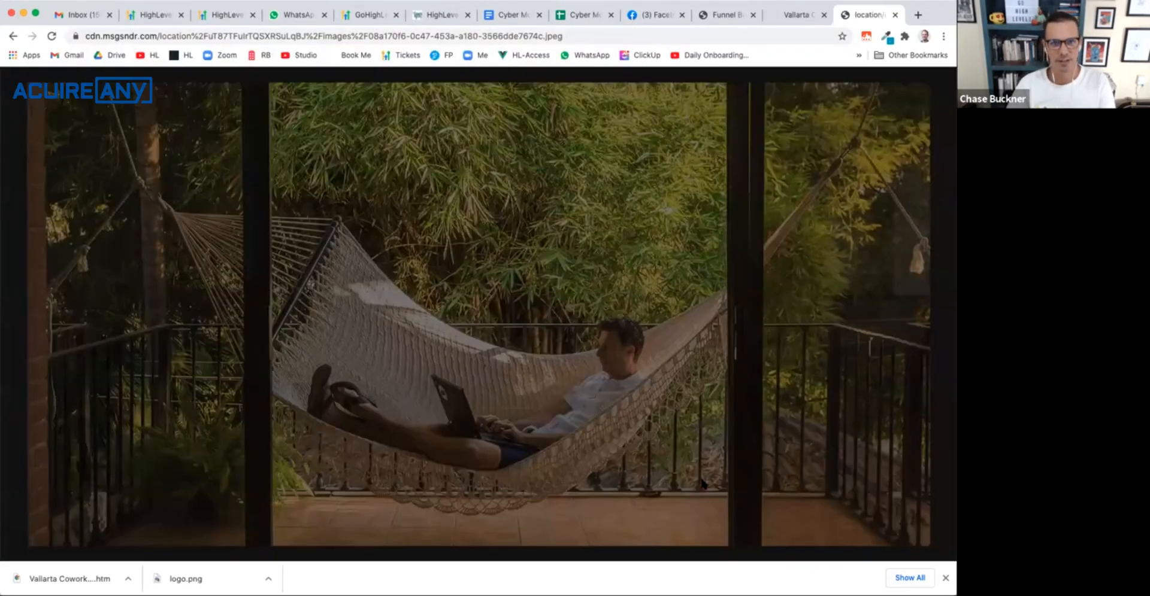
Step: Save the hero background image to the computer as hammock.jpeg and close the image's tab
{"action": "right_click", "coordinate": [344, 257]}
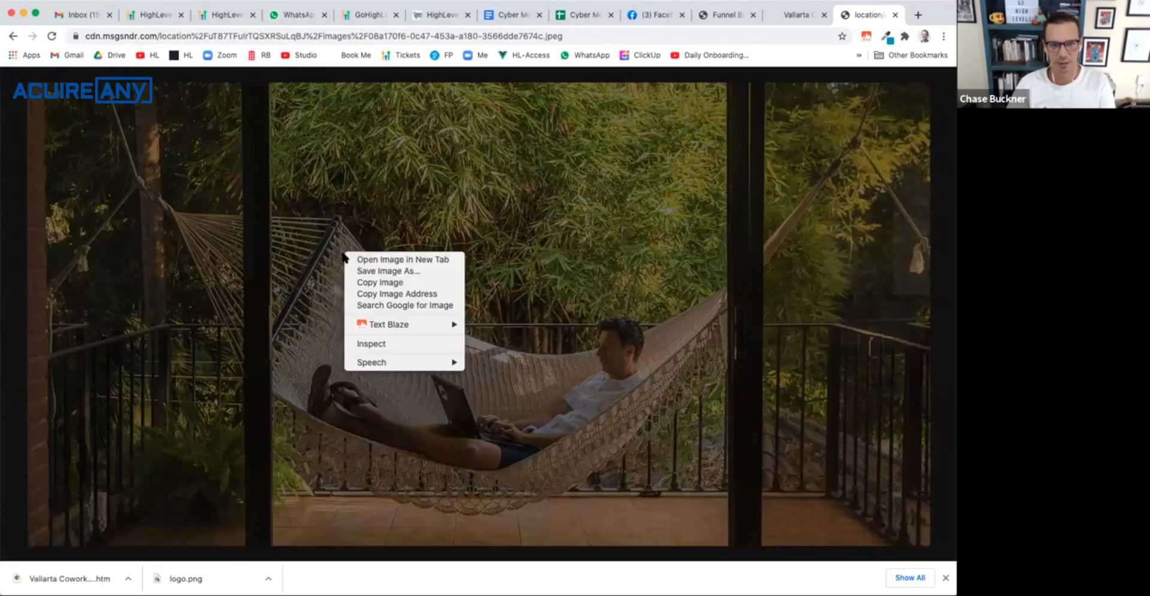
{"action": "left_click", "coordinate": [364, 272]}
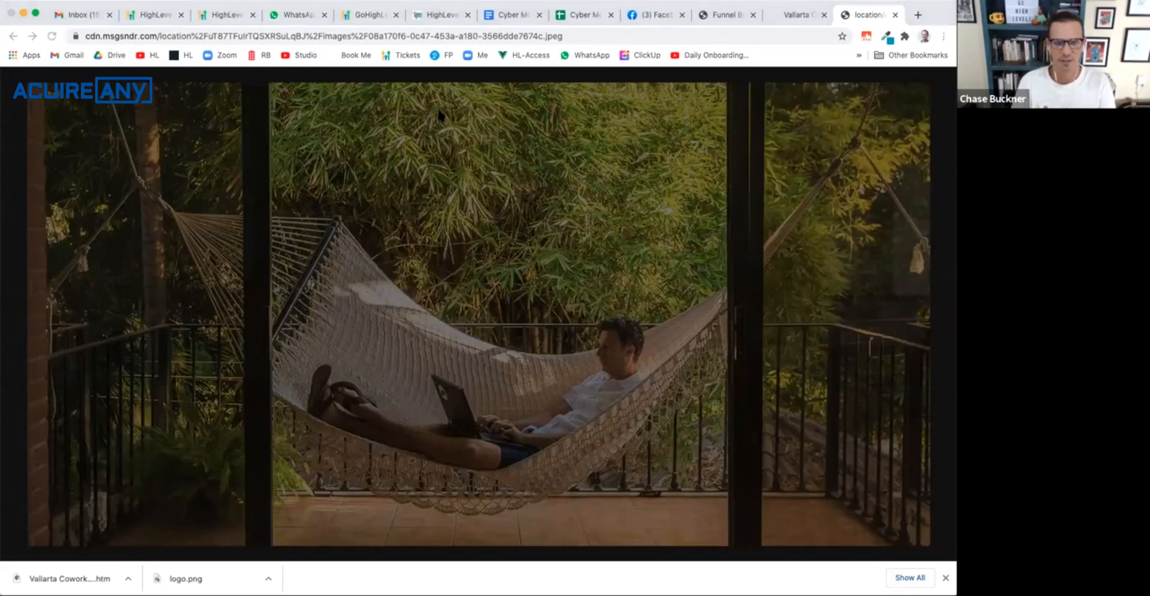
{"action": "key", "text": "Return"}
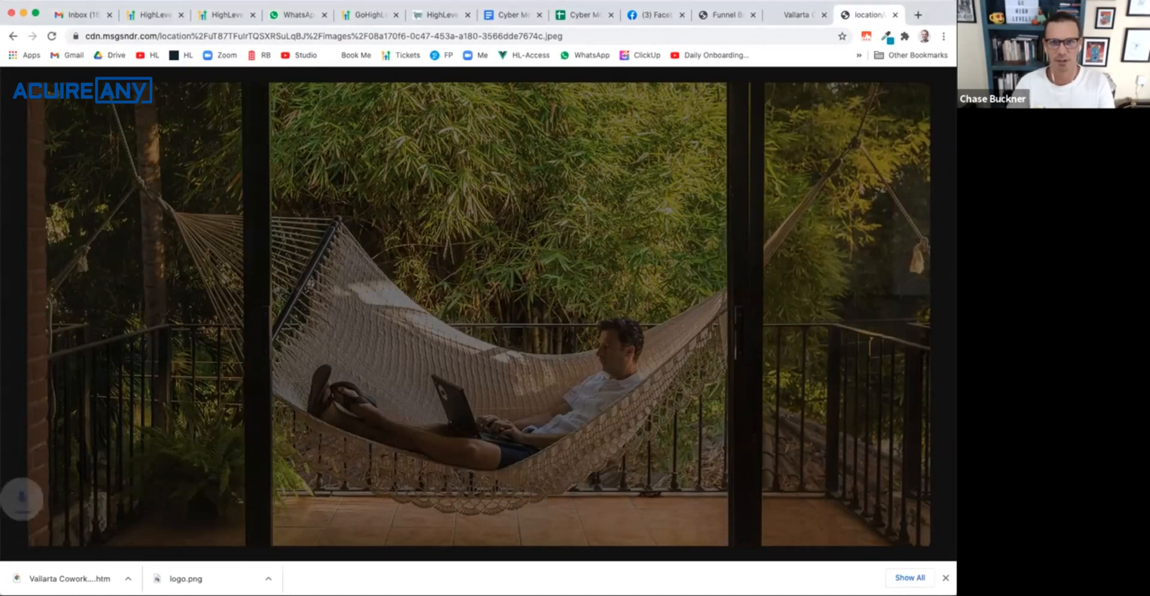
{"action": "left_click", "coordinate": [894, 16]}
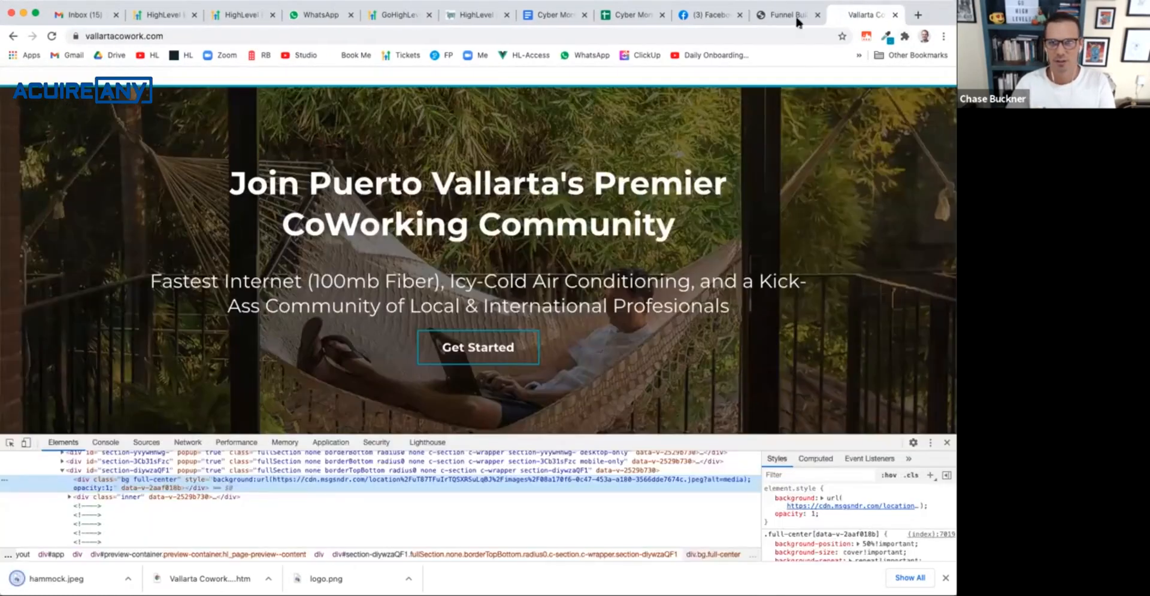
Step: Switch to the HighLevel page builder and add a new section directly below the desktop header
{"action": "left_click", "coordinate": [771, 14]}
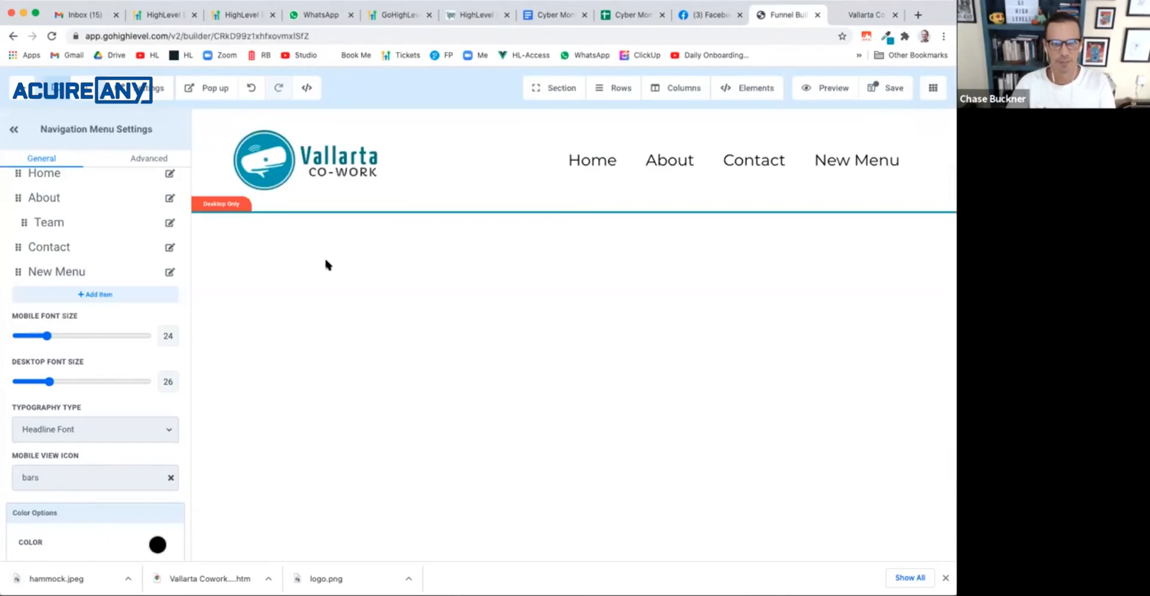
{"action": "left_click", "coordinate": [548, 89]}
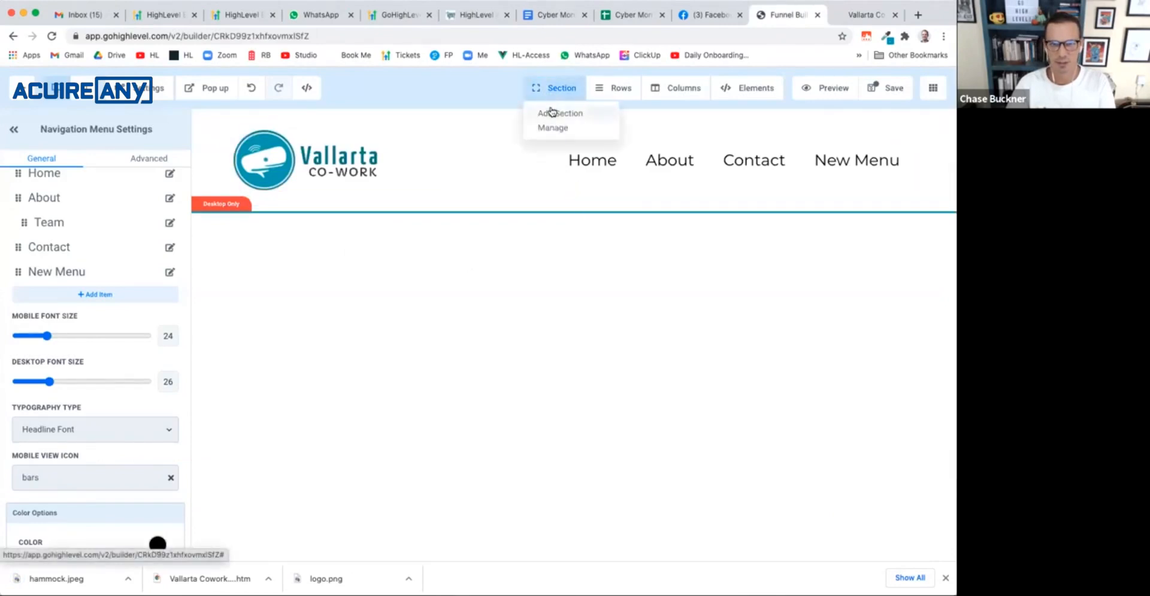
{"action": "left_click", "coordinate": [551, 112]}
{"action": "left_click_drag", "start_coordinate": [737, 144], "coordinate": [585, 249]}
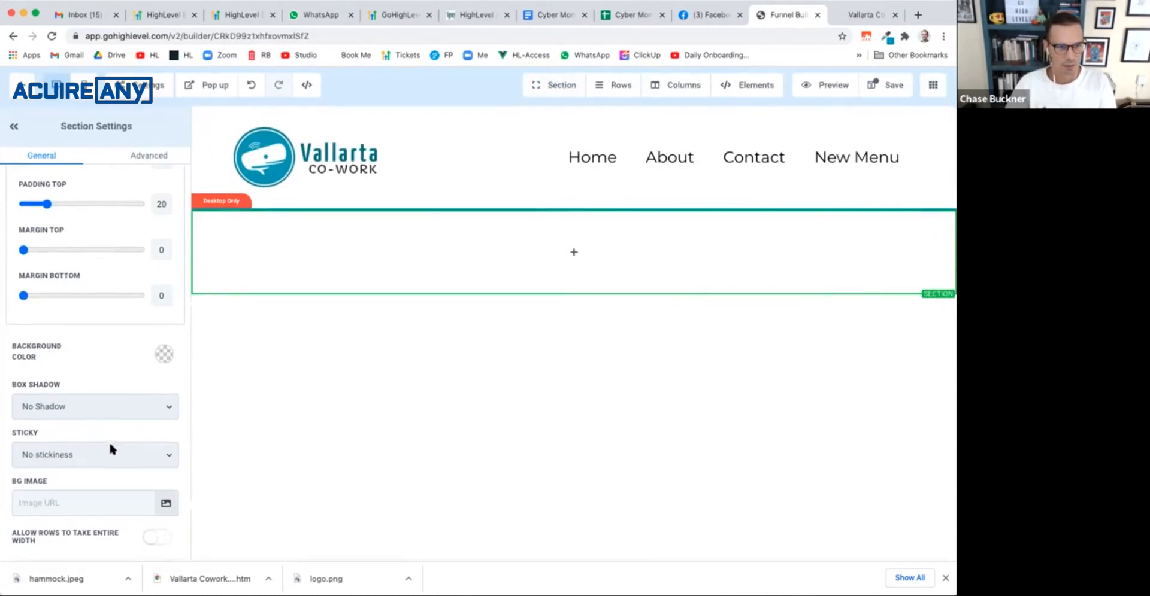
Step: Upload hammock.jpeg to the media library and set it as the new section's background image
{"action": "left_click", "coordinate": [163, 506]}
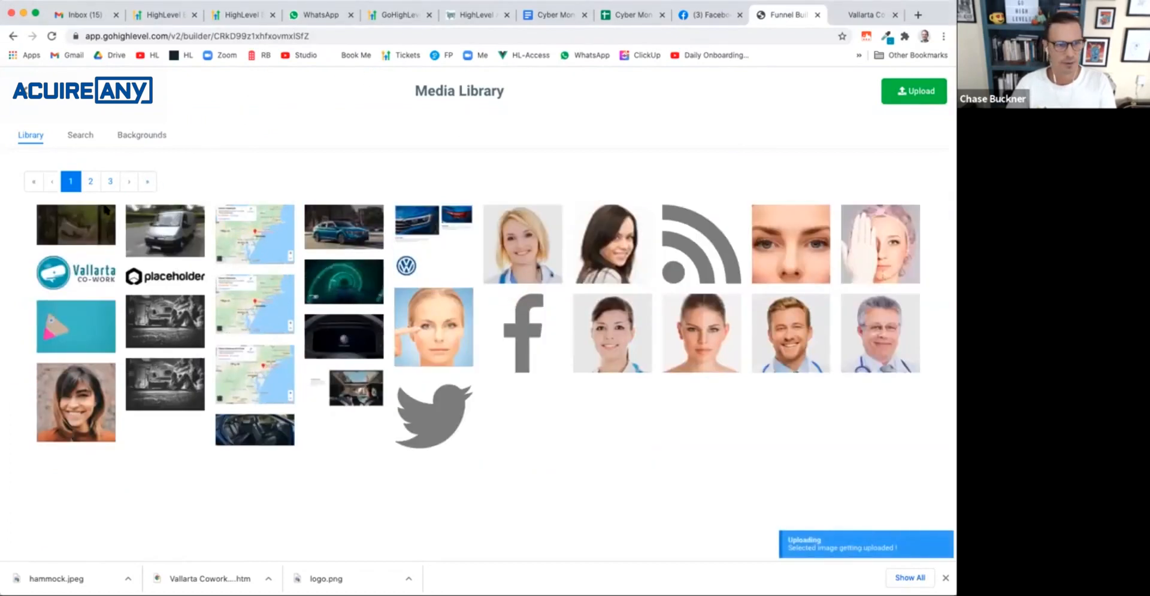
{"action": "left_click", "coordinate": [77, 229]}
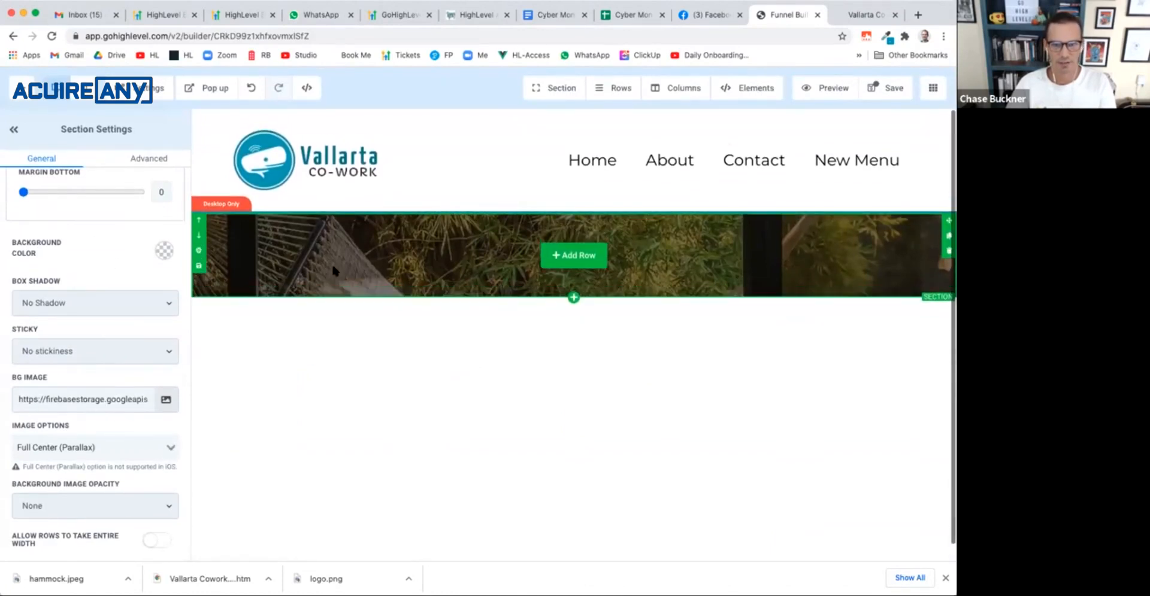
{"action": "scroll", "coordinate": [331, 262], "scroll_direction": "down", "scroll_amount": 1}
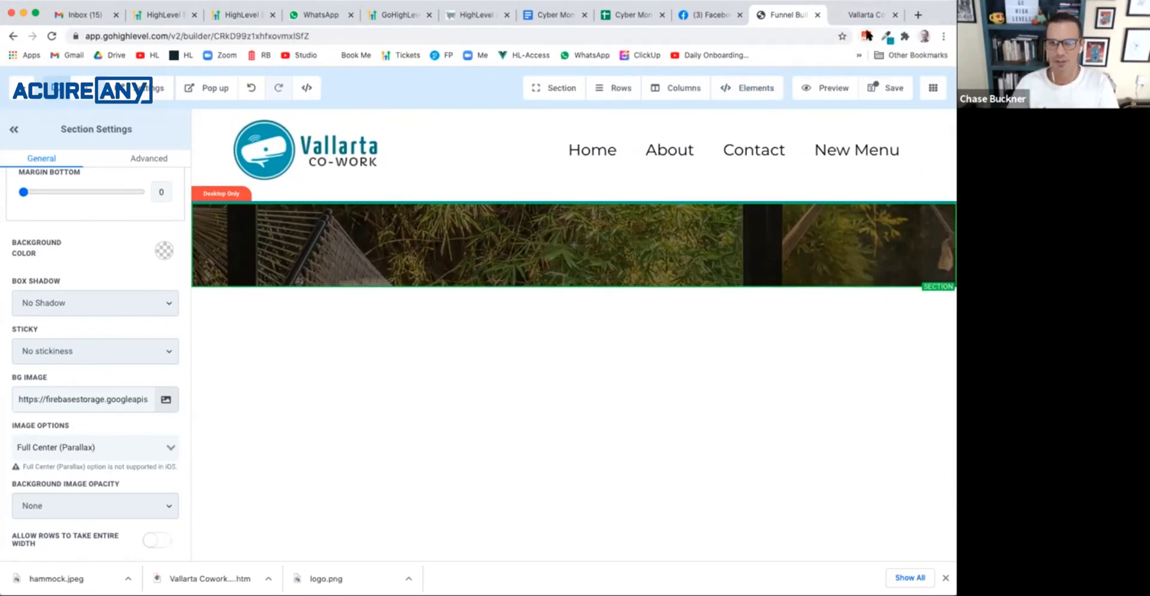
Step: Copy the hero headline text "Join Puerto Vallarta's Premier CoWorking Community" from the original homepage
{"action": "key", "text": "ctrl+Tab"}
{"action": "left_click_drag", "start_coordinate": [675, 228], "coordinate": [232, 184]}
{"action": "key", "text": "ctrl+c"}
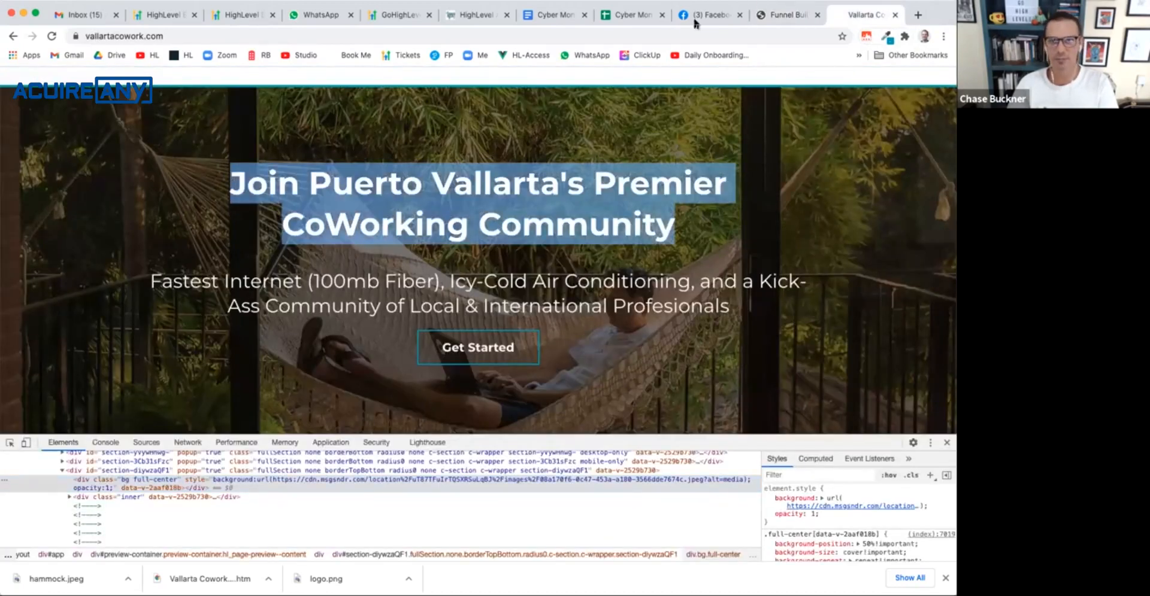
Step: Back in the page builder, add a one-column row with a headline element to the hammock section
{"action": "left_click", "coordinate": [778, 15]}
{"action": "left_click", "coordinate": [572, 245]}
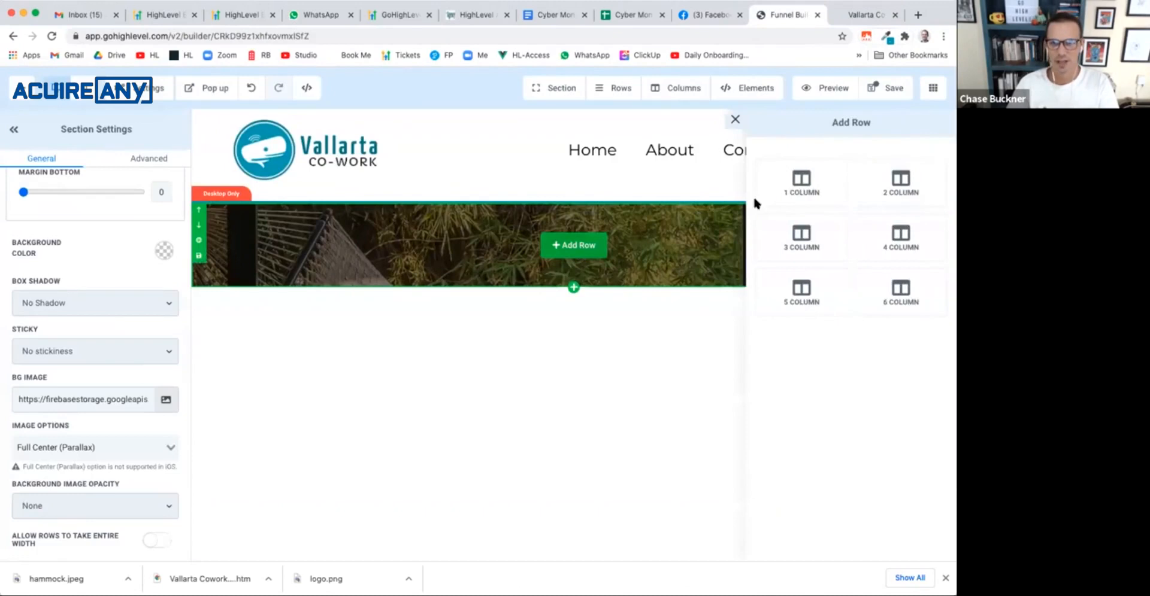
{"action": "left_click", "coordinate": [801, 181]}
{"action": "left_click", "coordinate": [573, 259]}
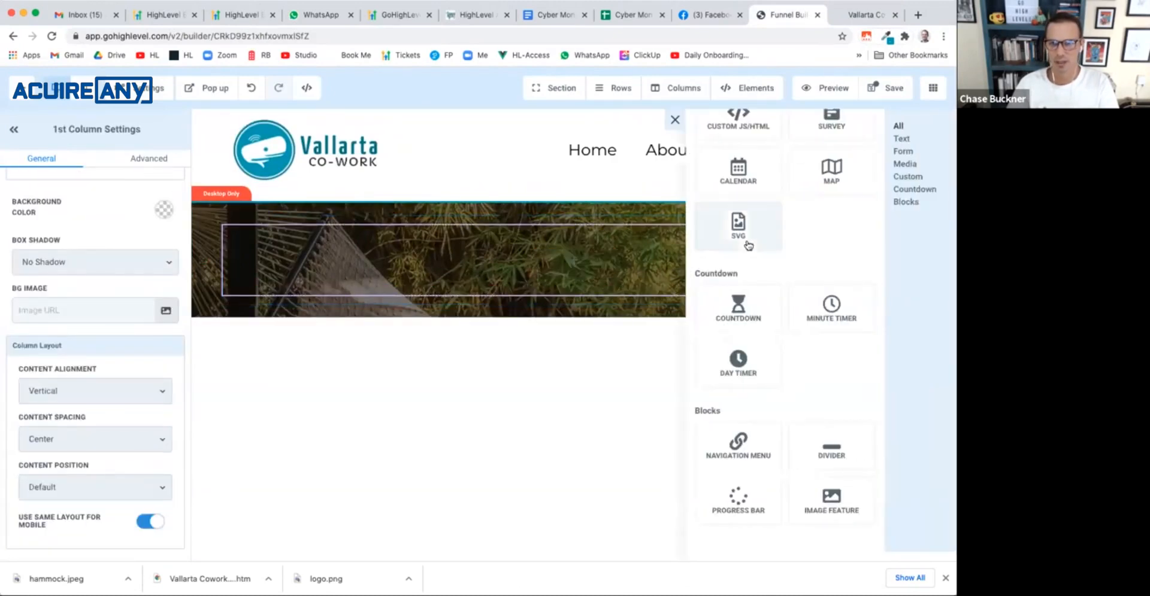
{"action": "scroll", "coordinate": [748, 245], "scroll_direction": "up", "scroll_amount": 10}
{"action": "left_click", "coordinate": [741, 200]}
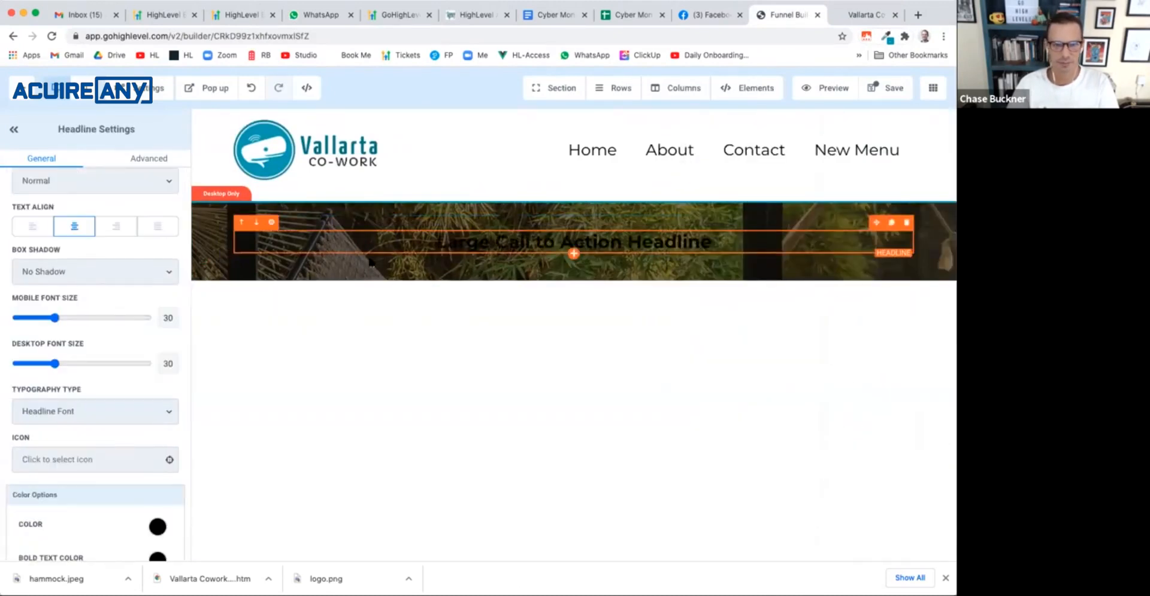
Step: Set the new headline's bold text color to white
{"action": "scroll", "coordinate": [160, 450], "scroll_direction": "down", "scroll_amount": 5}
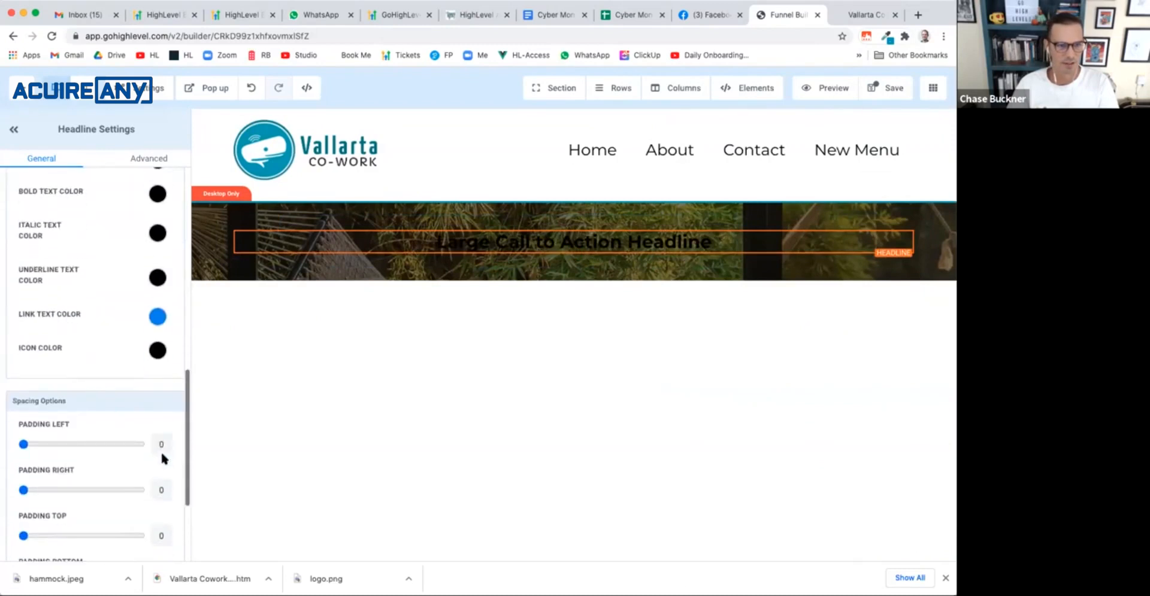
{"action": "scroll", "coordinate": [161, 450], "scroll_direction": "up", "scroll_amount": 2}
{"action": "left_click", "coordinate": [156, 368]}
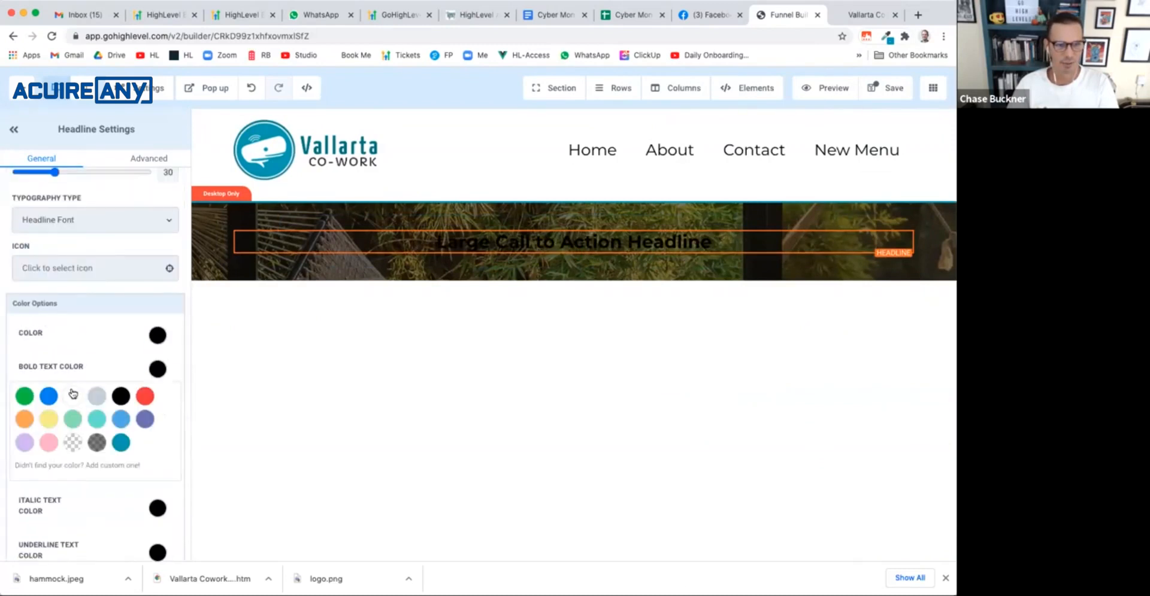
{"action": "left_click", "coordinate": [72, 395]}
Step: Replace the placeholder headline with "Join Puerto Vallarta's Premier CoWorking Community" and make the text bold
{"action": "triple_click", "coordinate": [585, 242]}
{"action": "key", "text": "ctrl+v"}
{"action": "triple_click", "coordinate": [586, 242]}
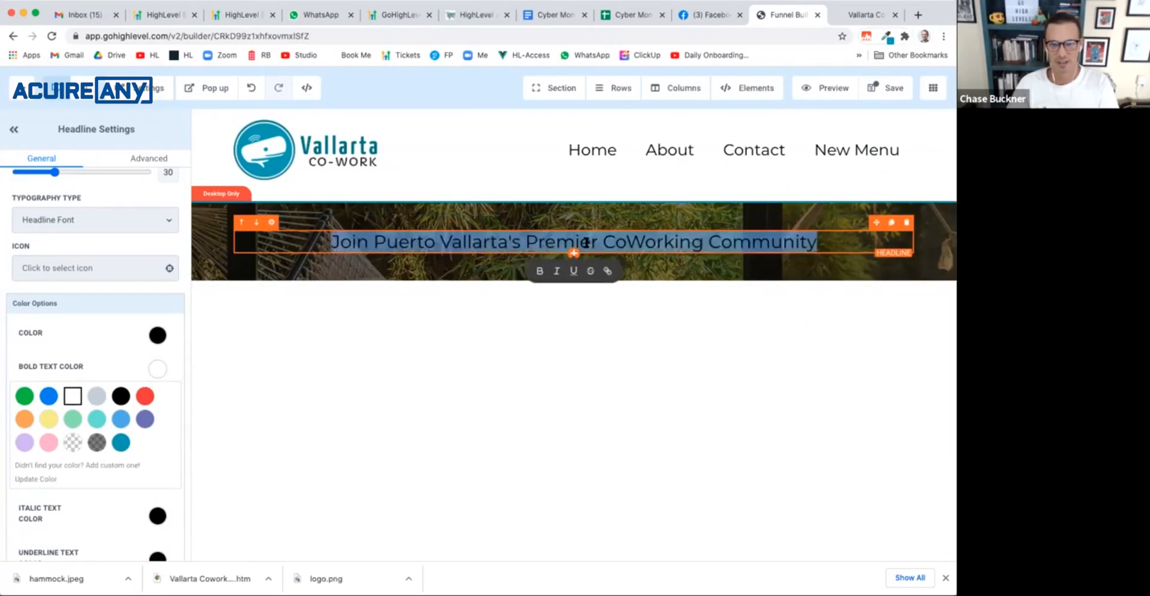
{"action": "key", "text": "ctrl+b"}
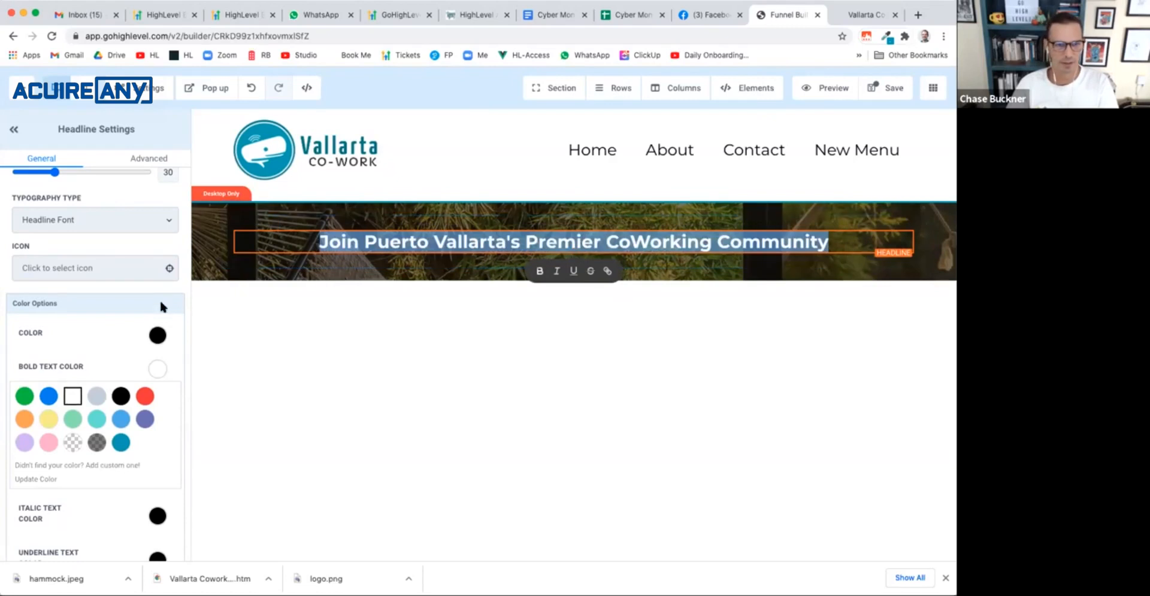
Step: Set the hero headline's desktop font size to 54
{"action": "scroll", "coordinate": [78, 314], "scroll_direction": "up", "scroll_amount": 6}
{"action": "scroll", "coordinate": [64, 392], "scroll_direction": "down", "scroll_amount": 3}
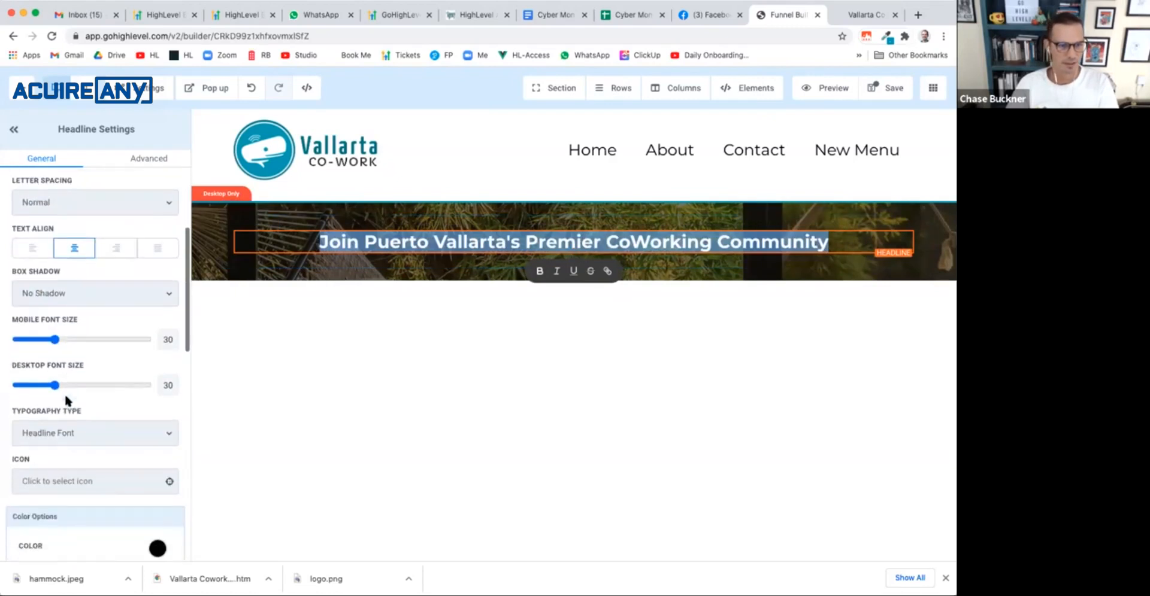
{"action": "left_click_drag", "start_coordinate": [55, 386], "coordinate": [87, 385]}
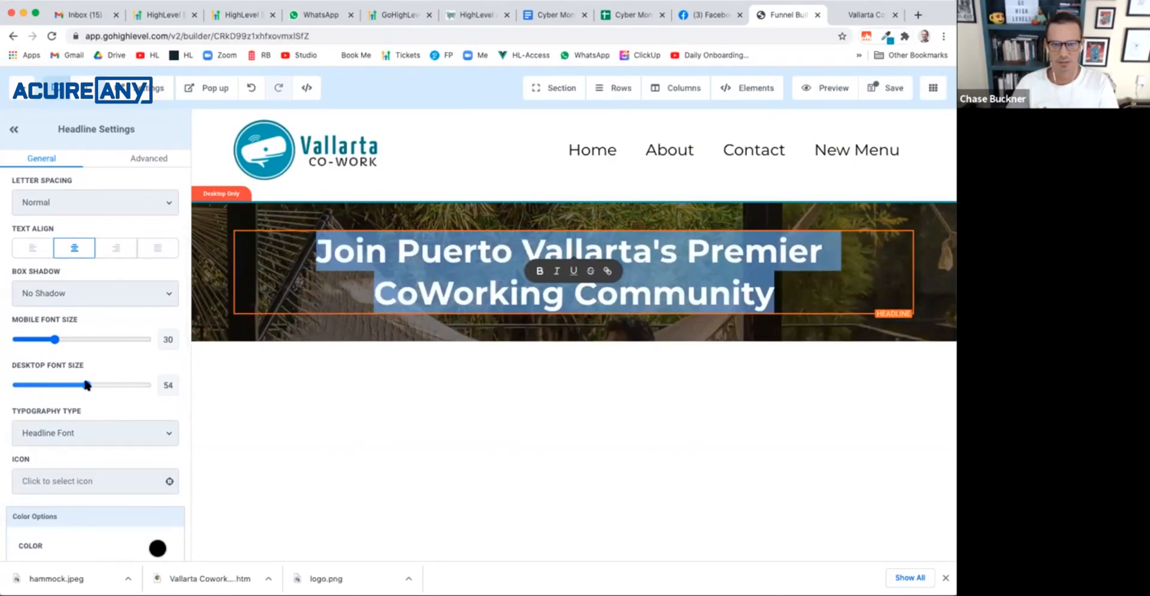
Step: On the original Vallarta Co-Work site, copy the hero's sub-headline beginning "Fastest Internet (100mb Fiber), Icy-Cold Air Conditioning"
{"action": "left_click", "coordinate": [856, 14]}
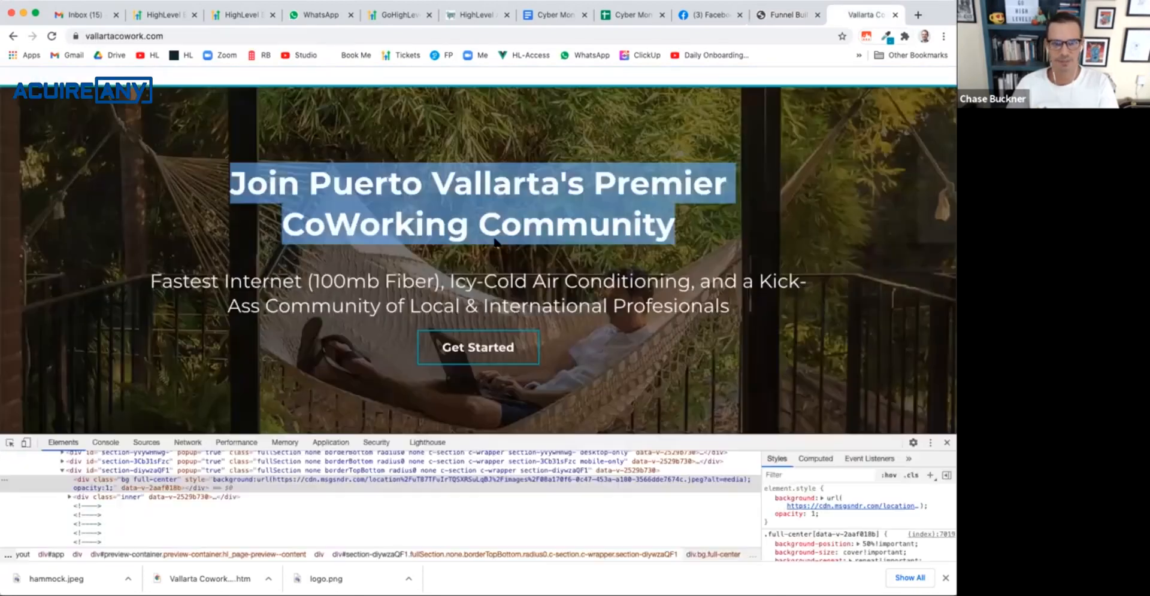
{"action": "triple_click", "coordinate": [511, 280]}
{"action": "key", "text": "ctrl+c"}
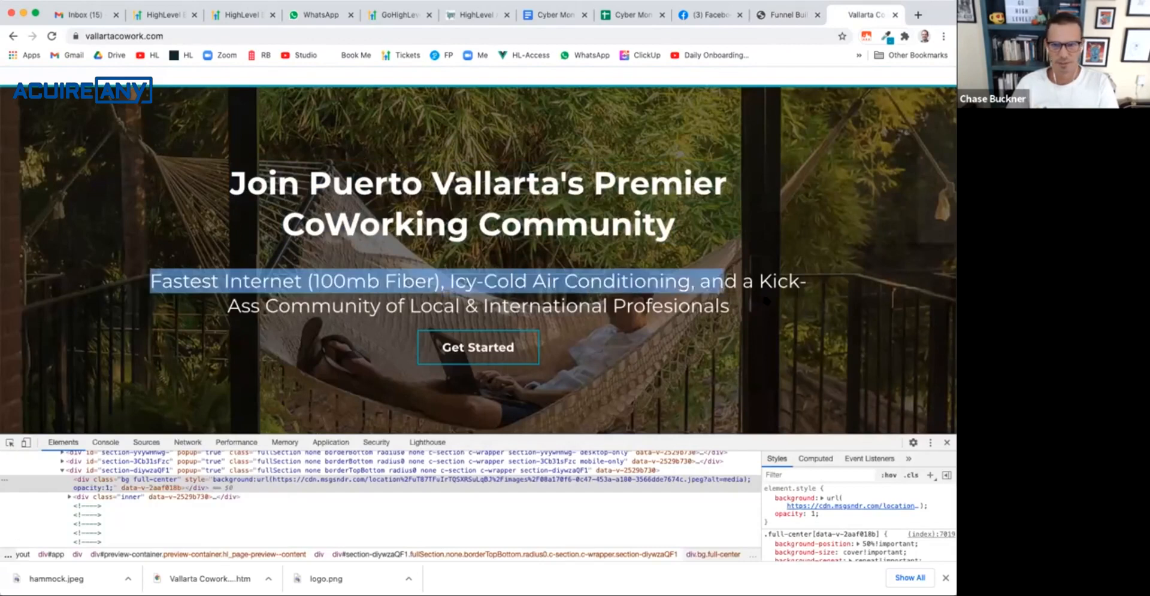
Step: Back in the page builder, add a sub-headline element directly below the hero headline
{"action": "left_click", "coordinate": [784, 14]}
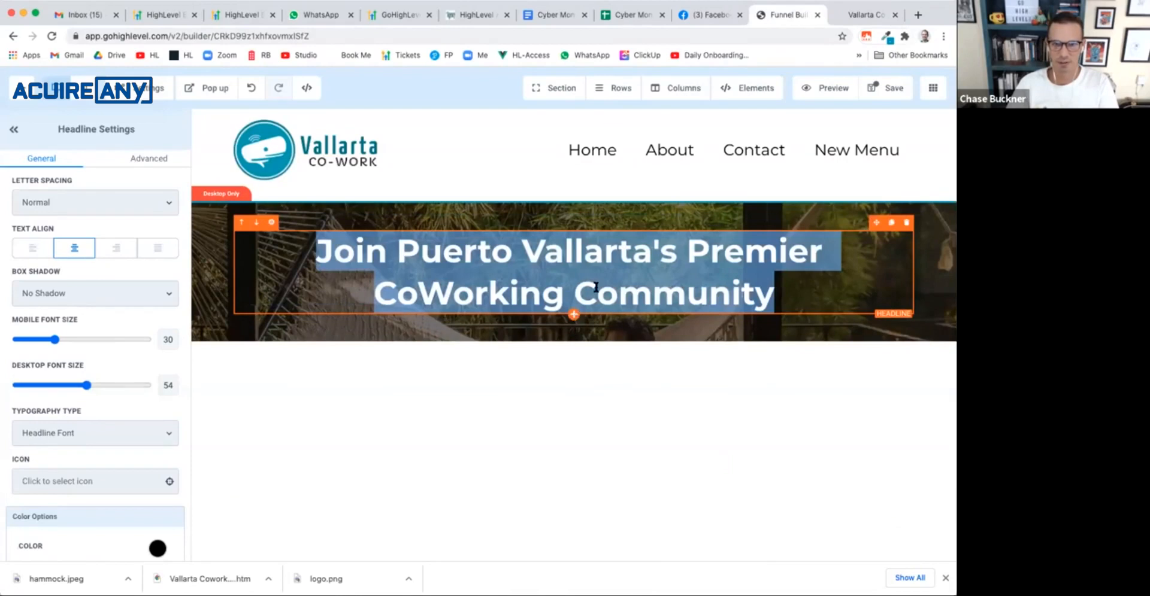
{"action": "left_click", "coordinate": [573, 314]}
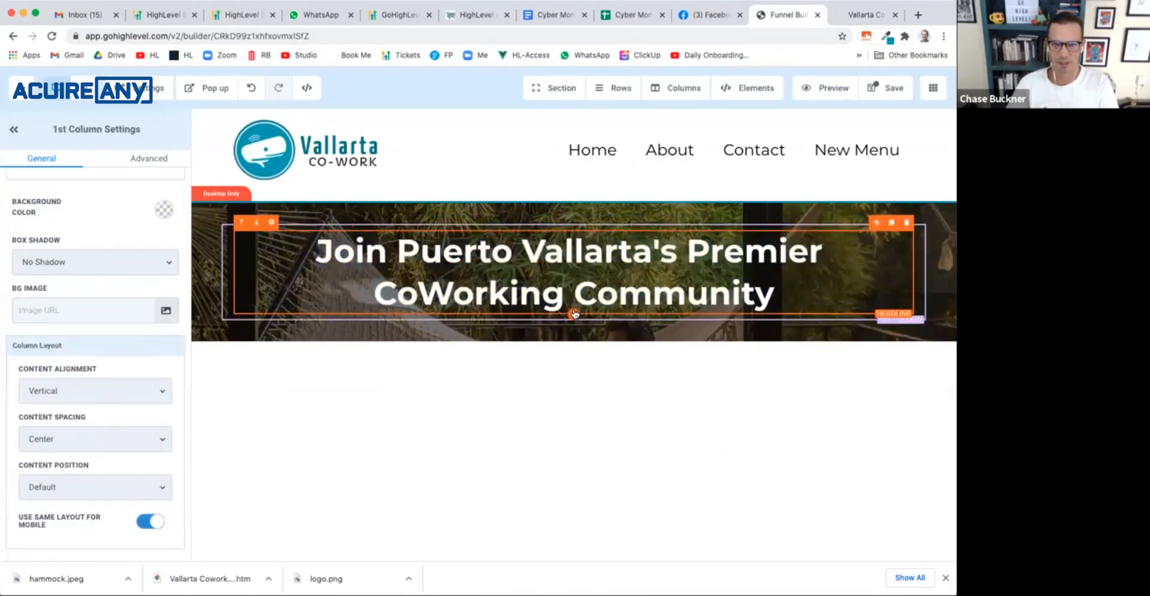
{"action": "left_click", "coordinate": [831, 201]}
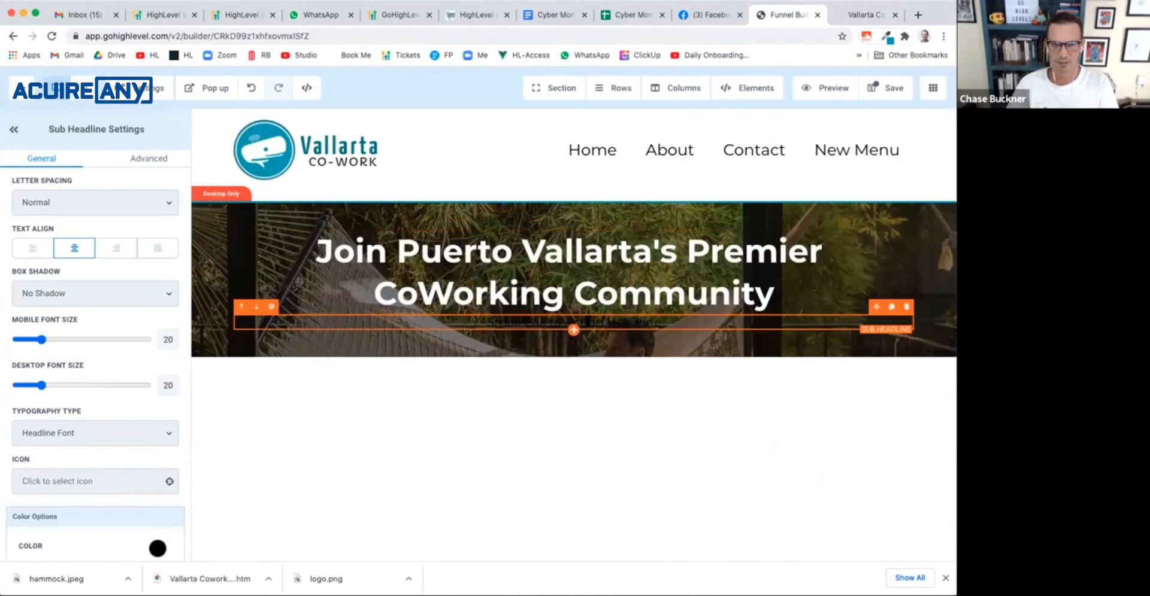
Step: Set the sub-headline's text color to white and replace its placeholder with the copied text beginning "Fastest Internet (100mb Fiber)"
{"action": "scroll", "coordinate": [93, 472], "scroll_direction": "down", "scroll_amount": 4}
{"action": "left_click", "coordinate": [157, 327]}
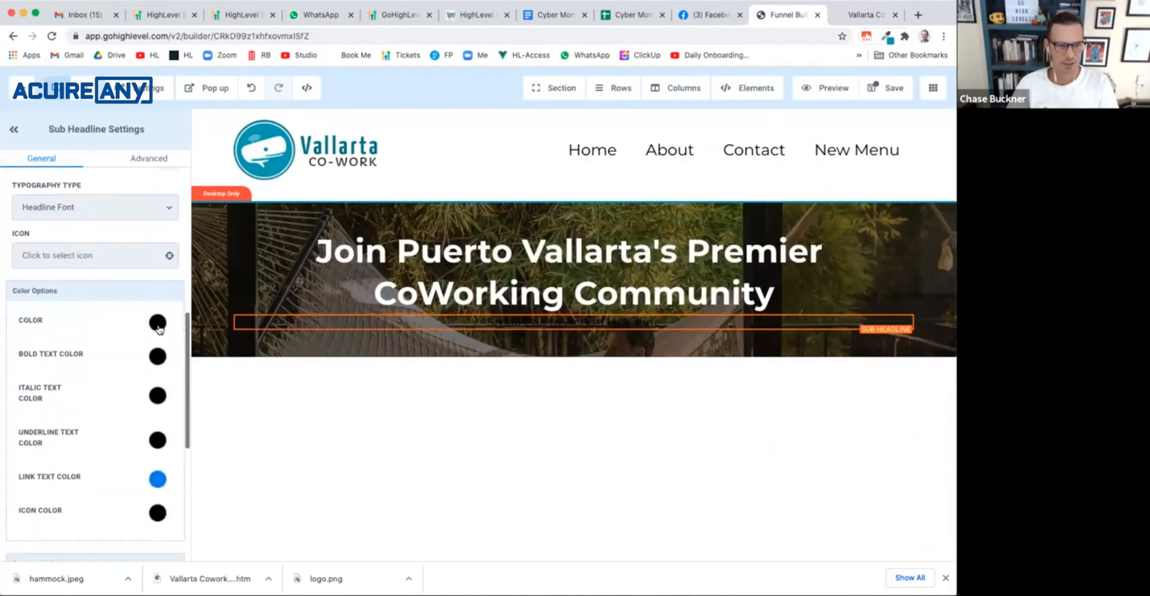
{"action": "left_click", "coordinate": [73, 349]}
{"action": "left_click", "coordinate": [516, 322]}
{"action": "triple_click", "coordinate": [516, 322]}
{"action": "key", "text": "ctrl+v"}
Step: Set the sub-headline's desktop font size to 28 and compare the hero with the original site
{"action": "scroll", "coordinate": [47, 298], "scroll_direction": "up", "scroll_amount": 3}
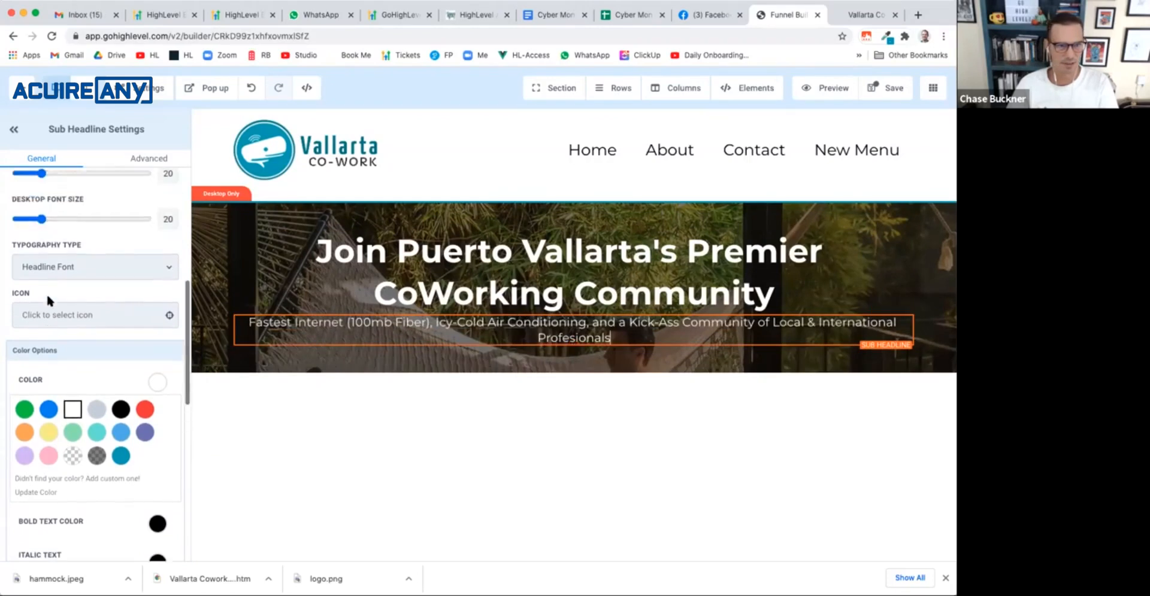
{"action": "scroll", "coordinate": [47, 299], "scroll_direction": "up", "scroll_amount": 1}
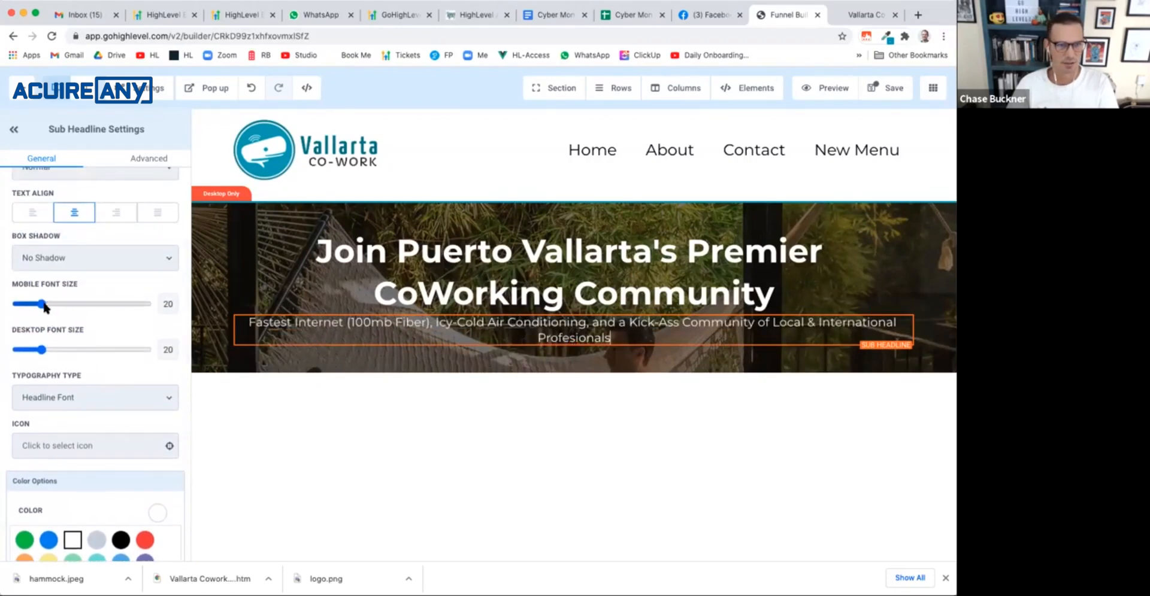
{"action": "left_click_drag", "start_coordinate": [41, 350], "coordinate": [53, 349]}
{"action": "left_click", "coordinate": [862, 15]}
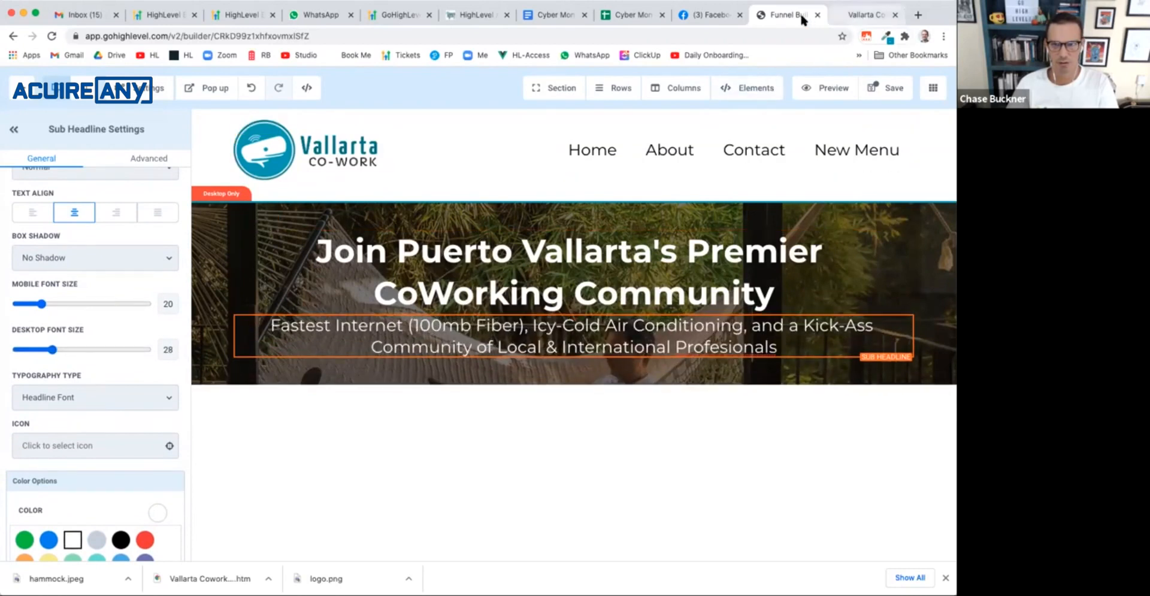
{"action": "left_click", "coordinate": [797, 20]}
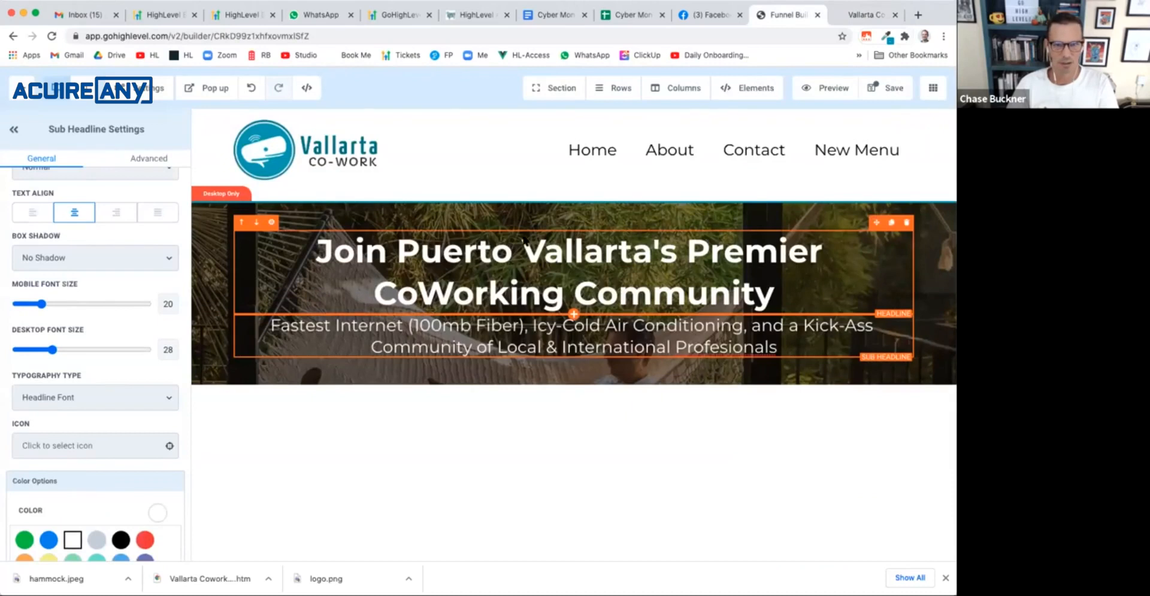
Step: Set the hammock section's bottom and top padding to 100 each
{"action": "left_click", "coordinate": [209, 302]}
{"action": "scroll", "coordinate": [90, 269], "scroll_direction": "up", "scroll_amount": 2}
{"action": "scroll", "coordinate": [89, 267], "scroll_direction": "up", "scroll_amount": 2}
{"action": "left_click_drag", "start_coordinate": [46, 292], "coordinate": [169, 293]}
{"action": "left_click_drag", "start_coordinate": [46, 338], "coordinate": [178, 340]}
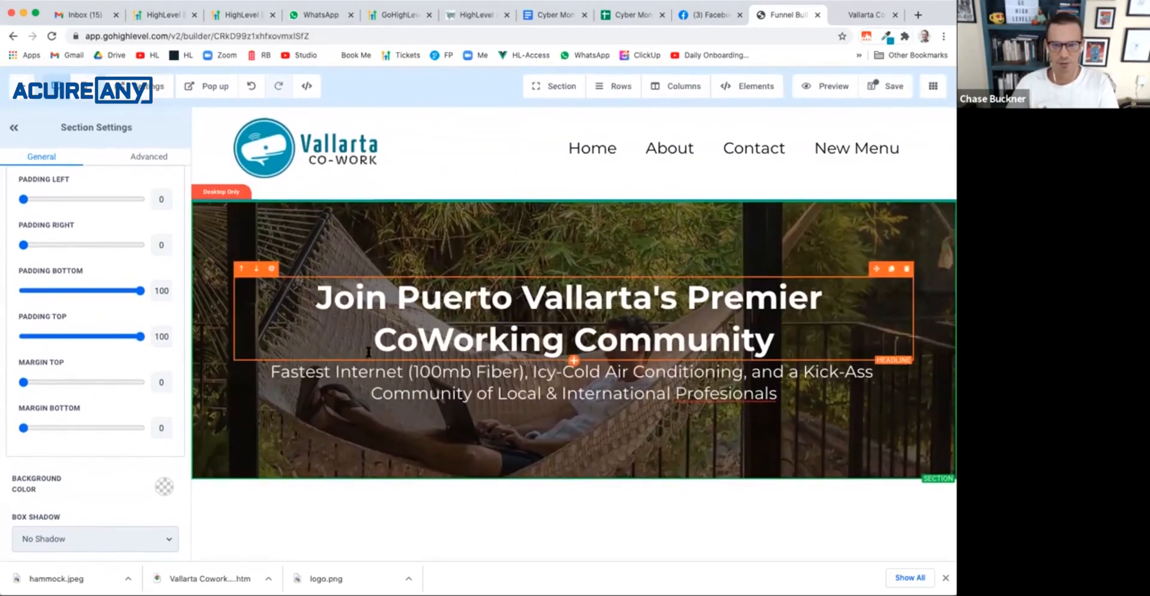
Step: Save the page, preview it and return to the page builder
{"action": "left_click", "coordinate": [883, 91]}
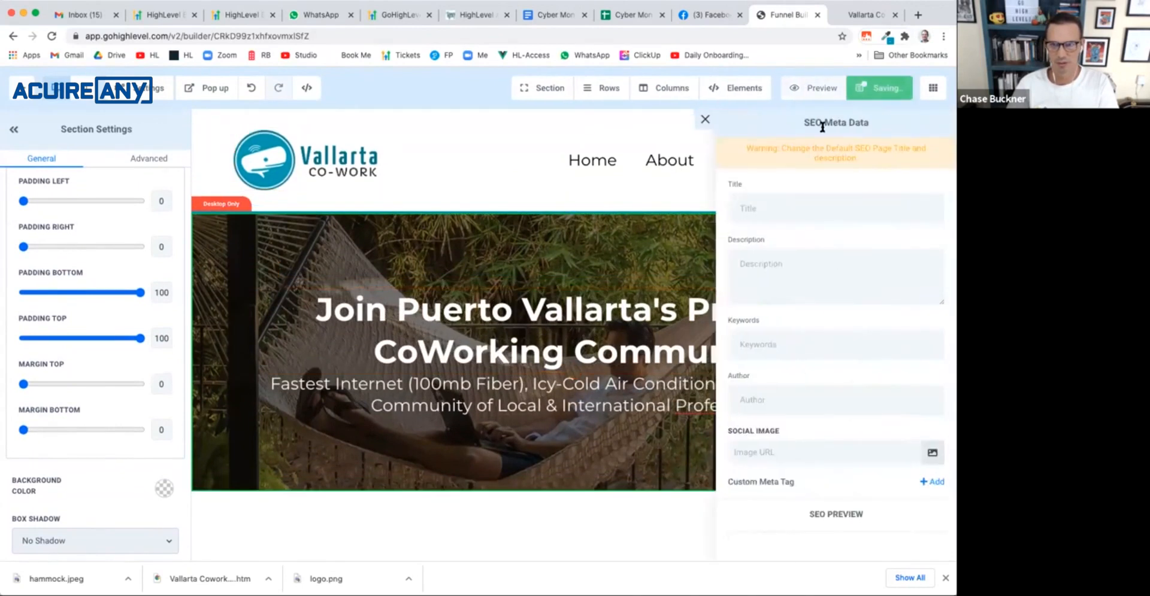
{"action": "left_click", "coordinate": [837, 88]}
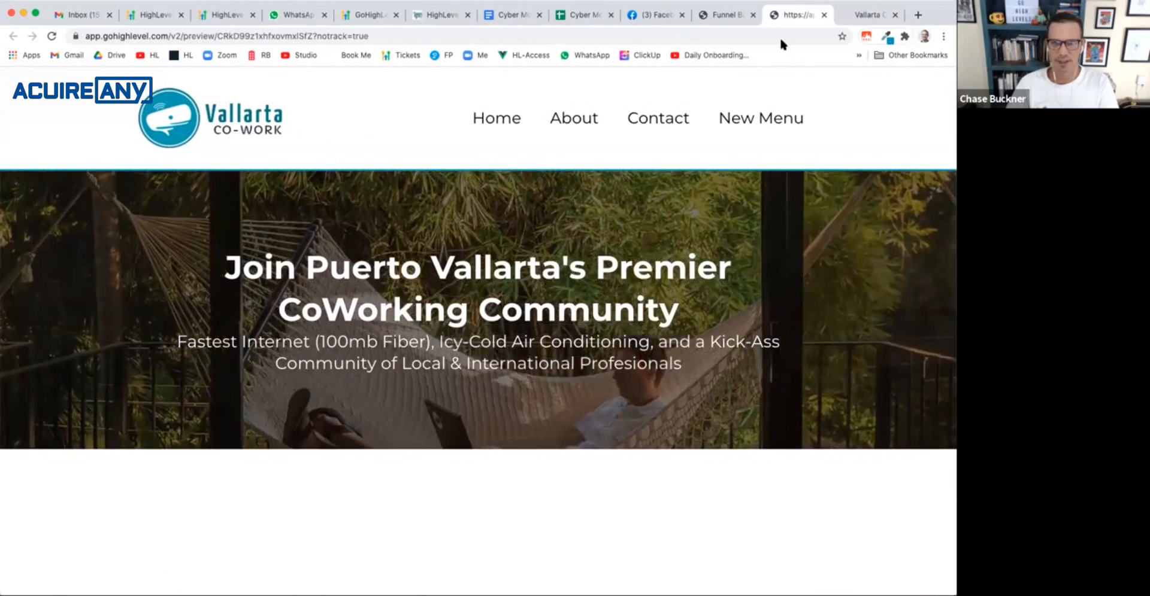
{"action": "left_click", "coordinate": [726, 16]}
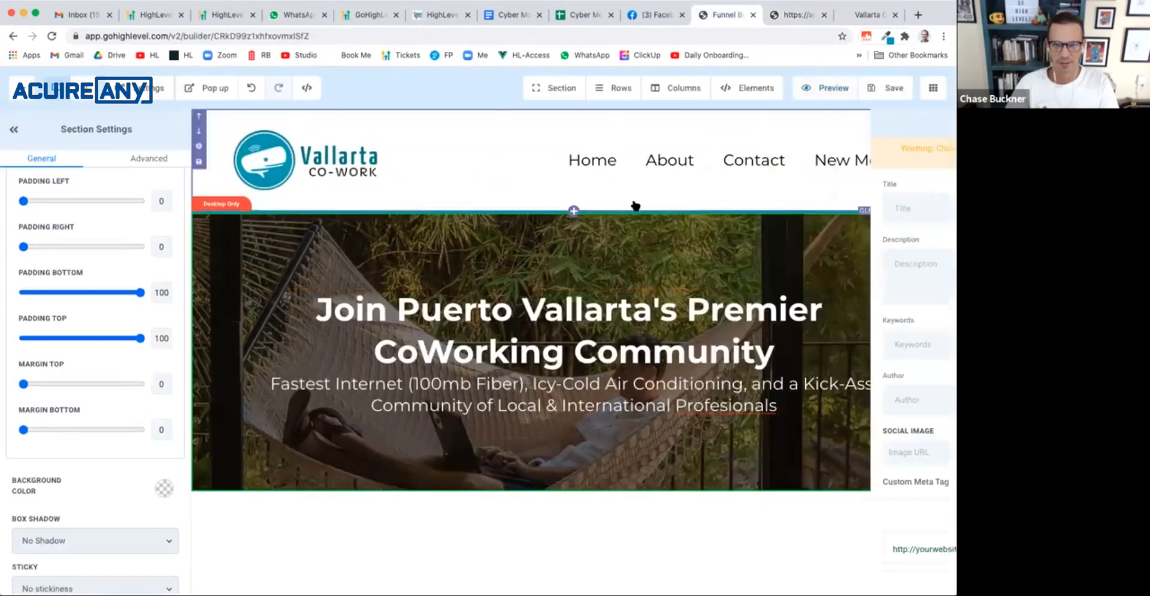
Step: Examine how the hammock section's parallax background behaves while the page moves
{"action": "scroll", "coordinate": [409, 308], "scroll_direction": "down", "scroll_amount": 1}
{"action": "scroll", "coordinate": [410, 307], "scroll_direction": "up", "scroll_amount": 1}
{"action": "scroll", "coordinate": [410, 307], "scroll_direction": "down", "scroll_amount": 1}
{"action": "scroll", "coordinate": [409, 308], "scroll_direction": "up", "scroll_amount": 1}
{"action": "scroll", "coordinate": [409, 308], "scroll_direction": "down", "scroll_amount": 1}
{"action": "scroll", "coordinate": [410, 308], "scroll_direction": "up", "scroll_amount": 1}
{"action": "scroll", "coordinate": [409, 308], "scroll_direction": "down", "scroll_amount": 1}
{"action": "scroll", "coordinate": [409, 308], "scroll_direction": "up", "scroll_amount": 1}
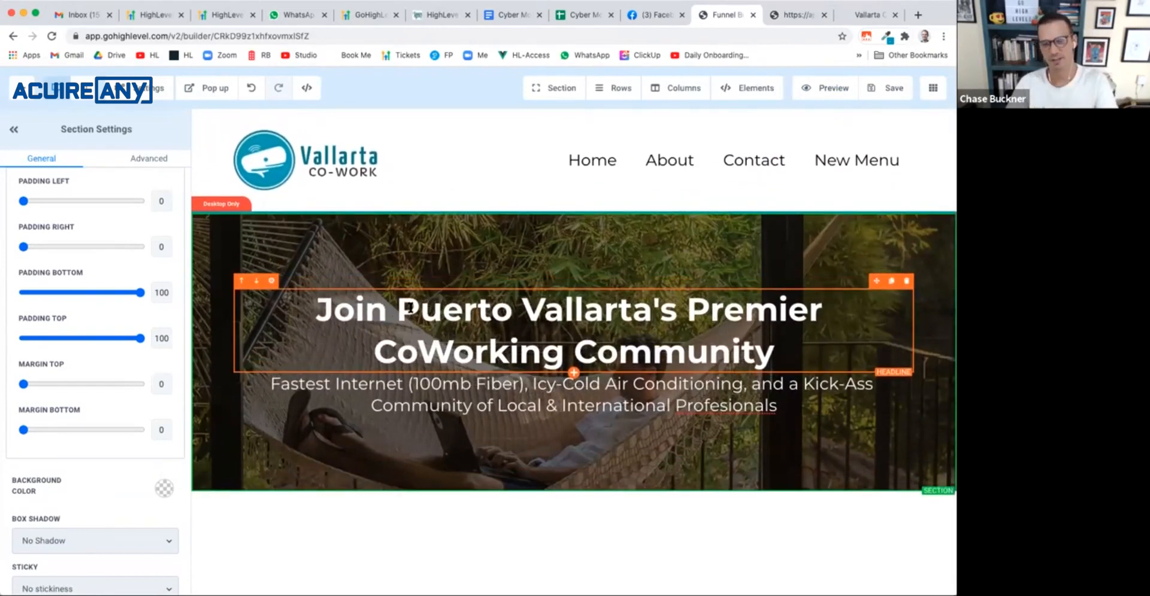
Step: Change the hammock section's background image option to Full Center
{"action": "scroll", "coordinate": [103, 444], "scroll_direction": "down", "scroll_amount": 4}
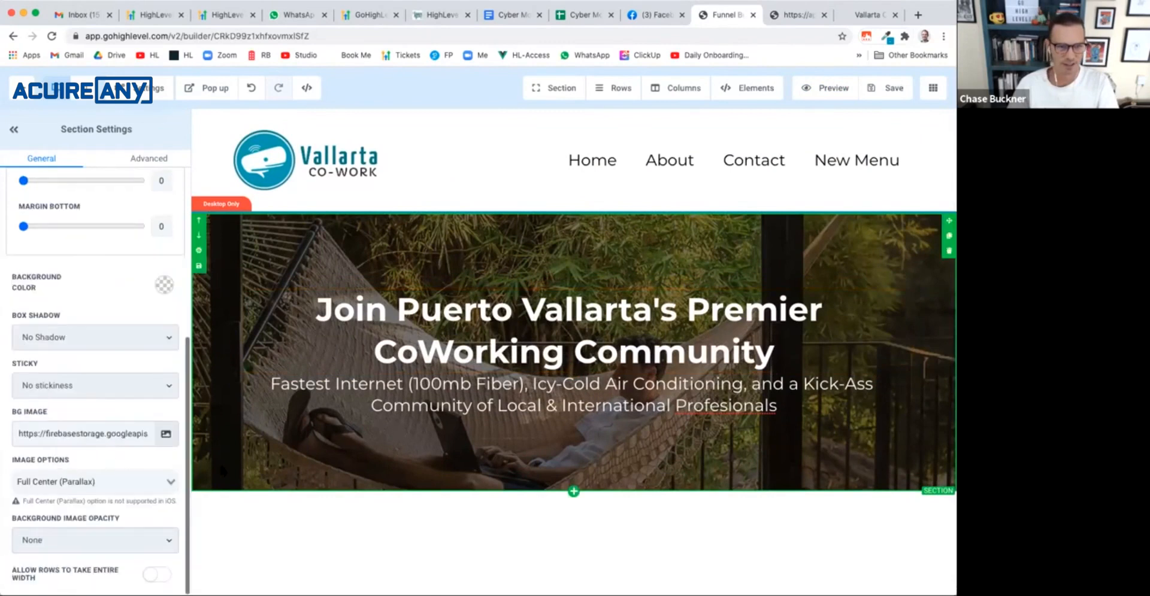
{"action": "left_click", "coordinate": [169, 484]}
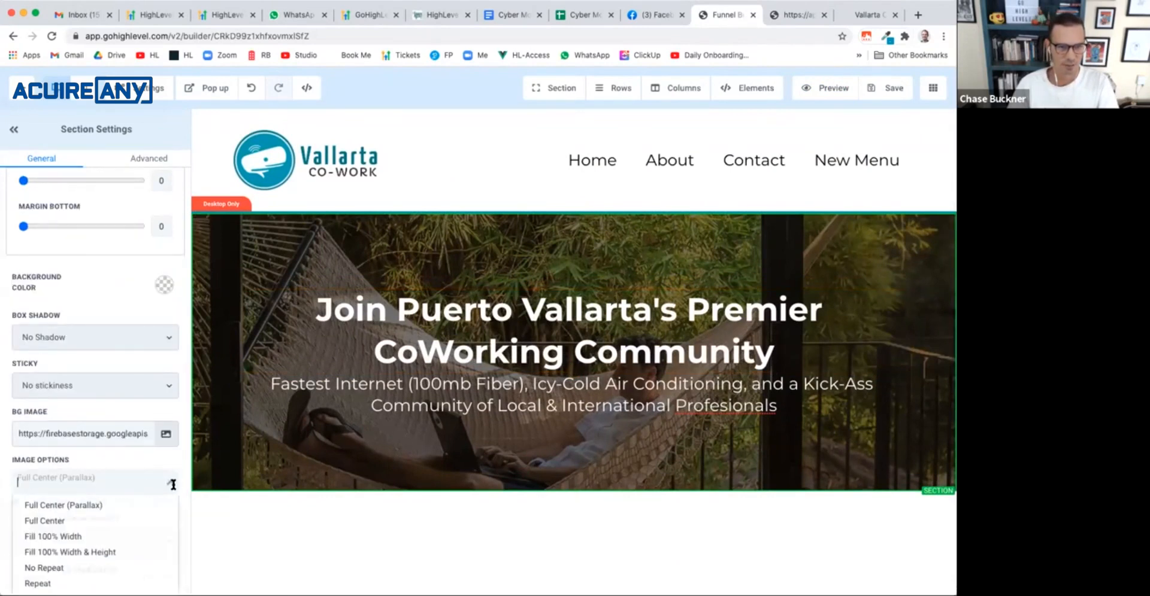
{"action": "left_click", "coordinate": [137, 522]}
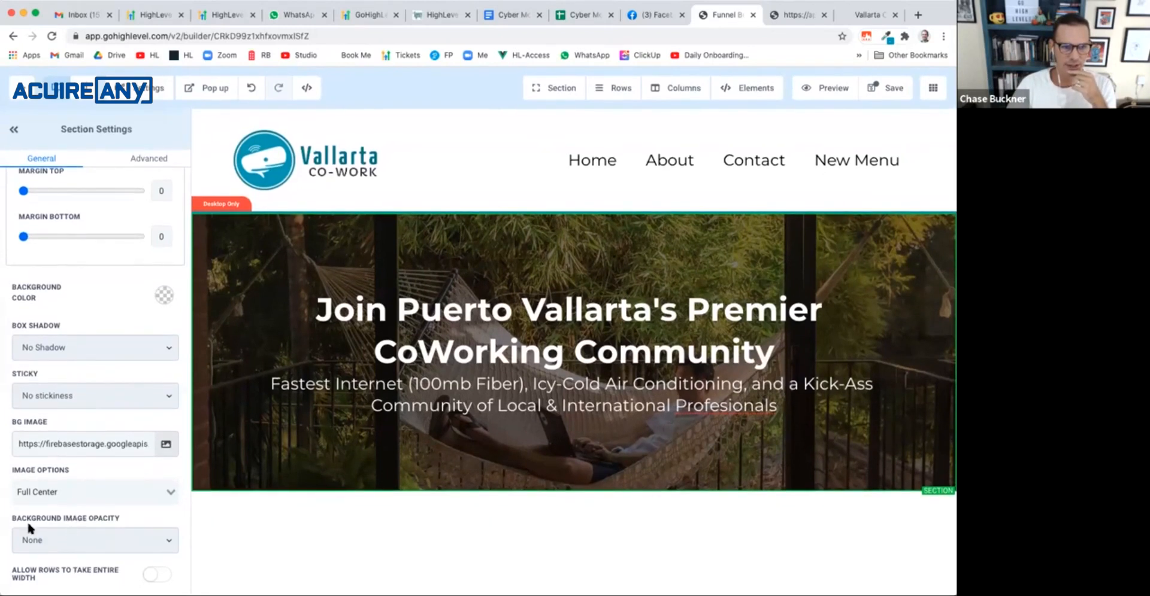
Step: Set the hammock section's background color to black
{"action": "left_click", "coordinate": [161, 545]}
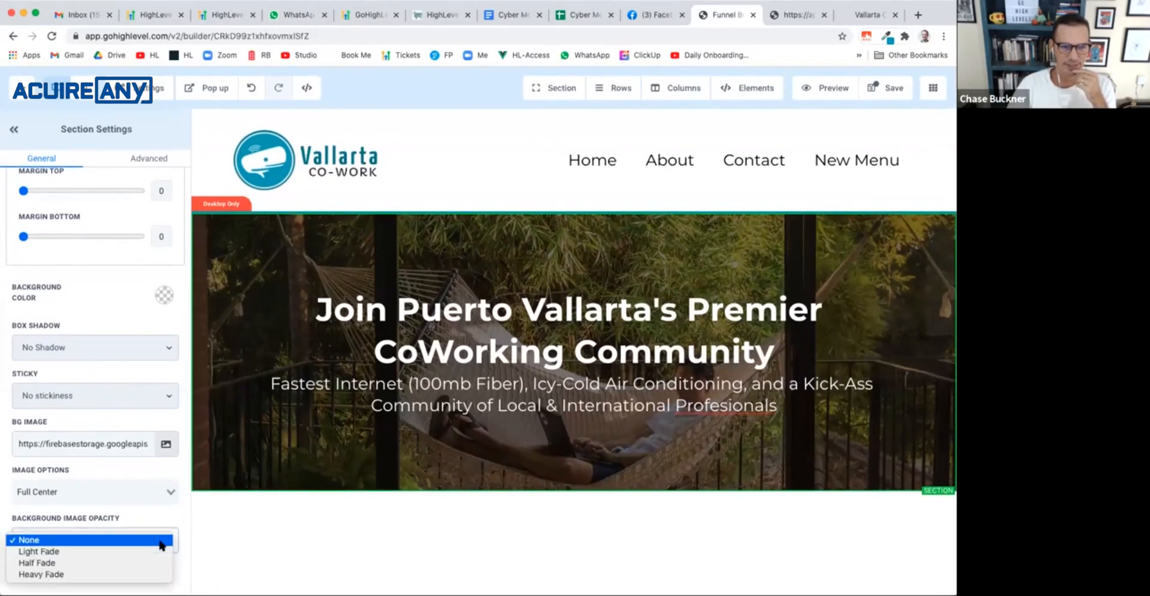
{"action": "left_click", "coordinate": [150, 501]}
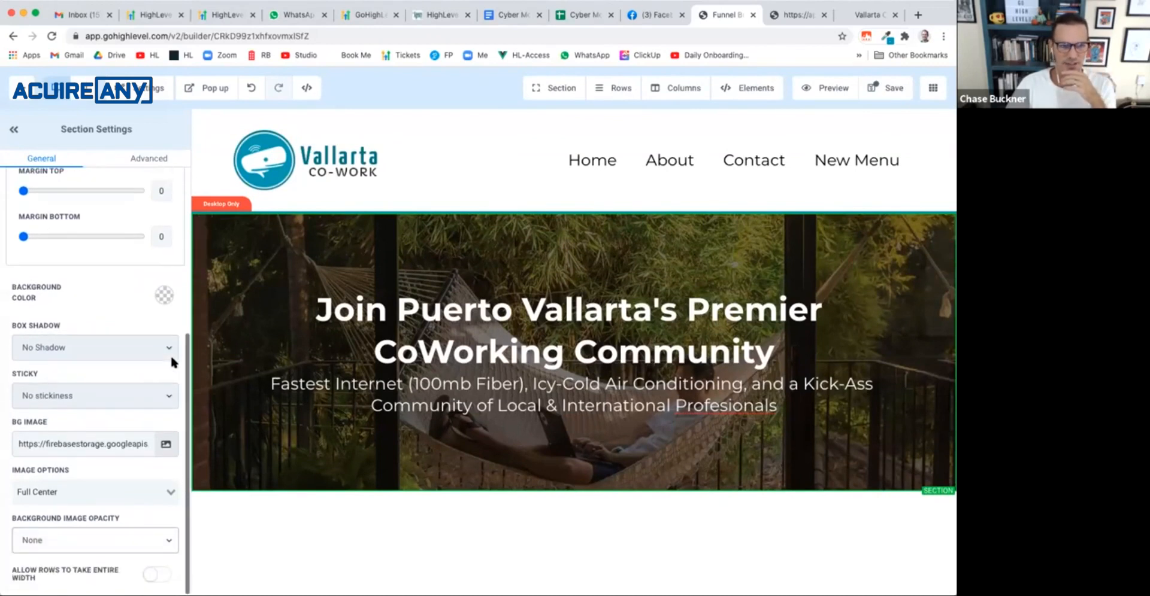
{"action": "left_click", "coordinate": [164, 297]}
{"action": "left_click", "coordinate": [114, 327]}
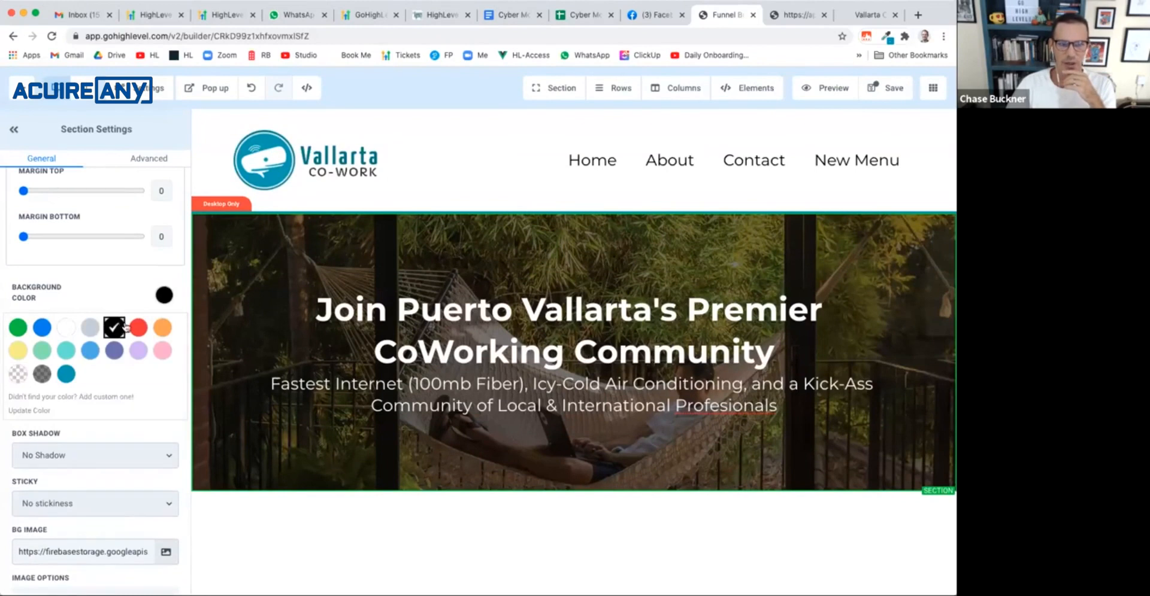
{"action": "scroll", "coordinate": [123, 434], "scroll_direction": "down", "scroll_amount": 3}
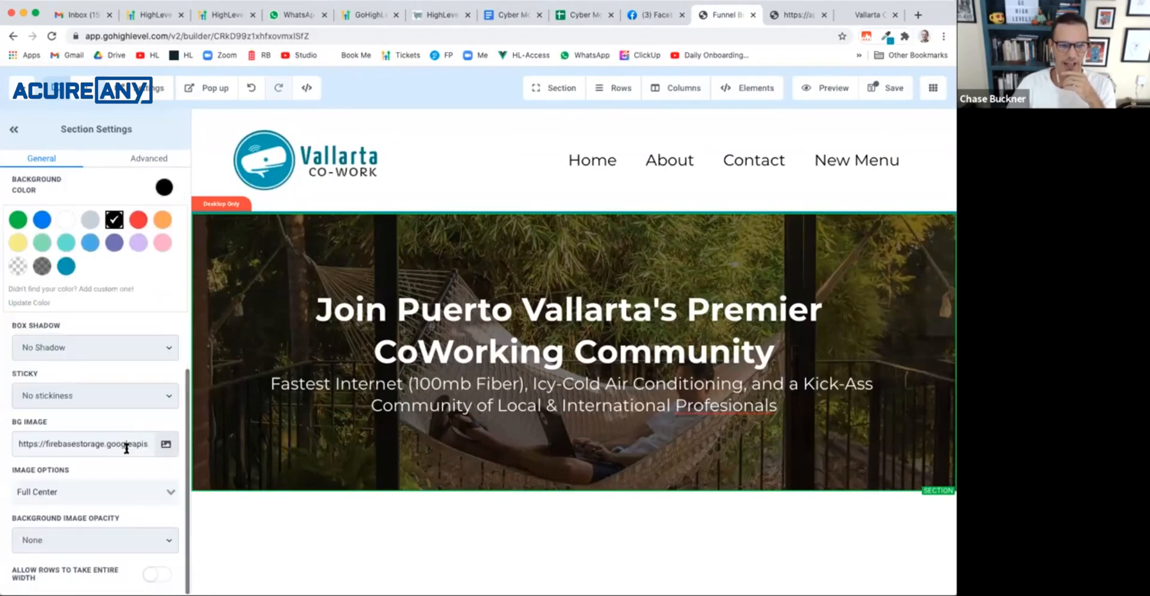
Step: Try the Half Fade, Light Fade and Heavy Fade background image opacities on the hammock section and restore None
{"action": "left_click", "coordinate": [113, 540]}
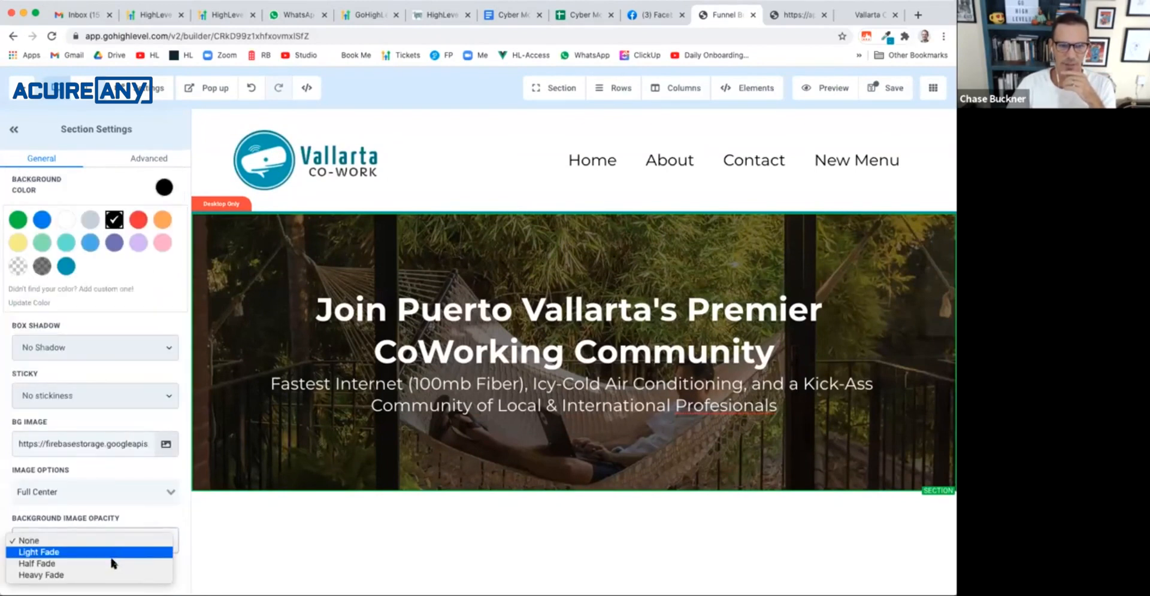
{"action": "left_click", "coordinate": [113, 563]}
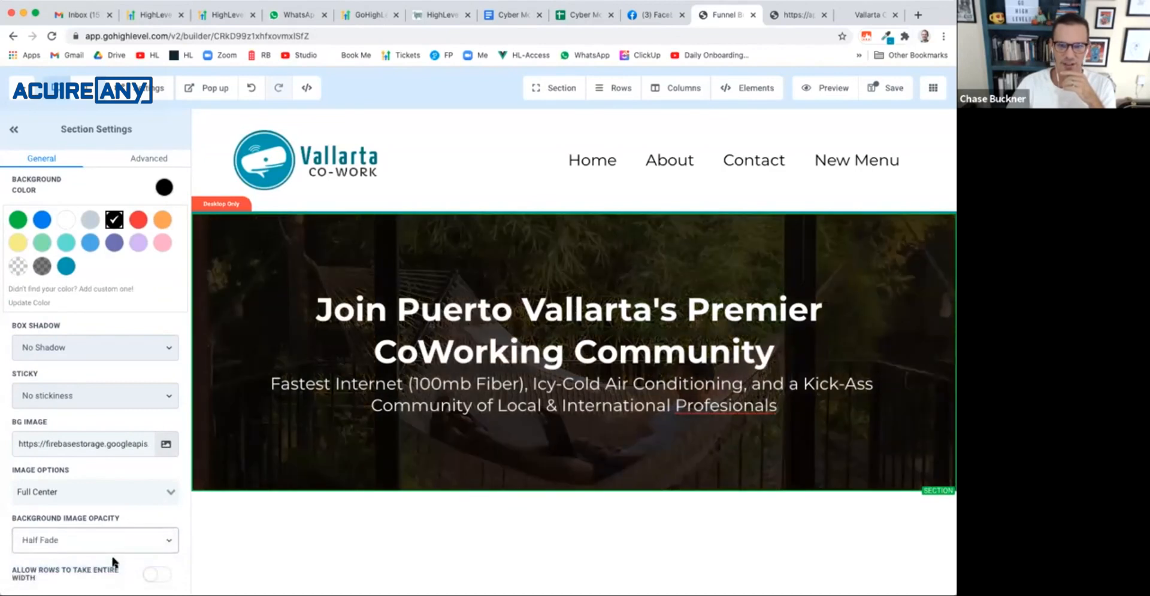
{"action": "left_click", "coordinate": [142, 534]}
{"action": "left_click", "coordinate": [145, 530]}
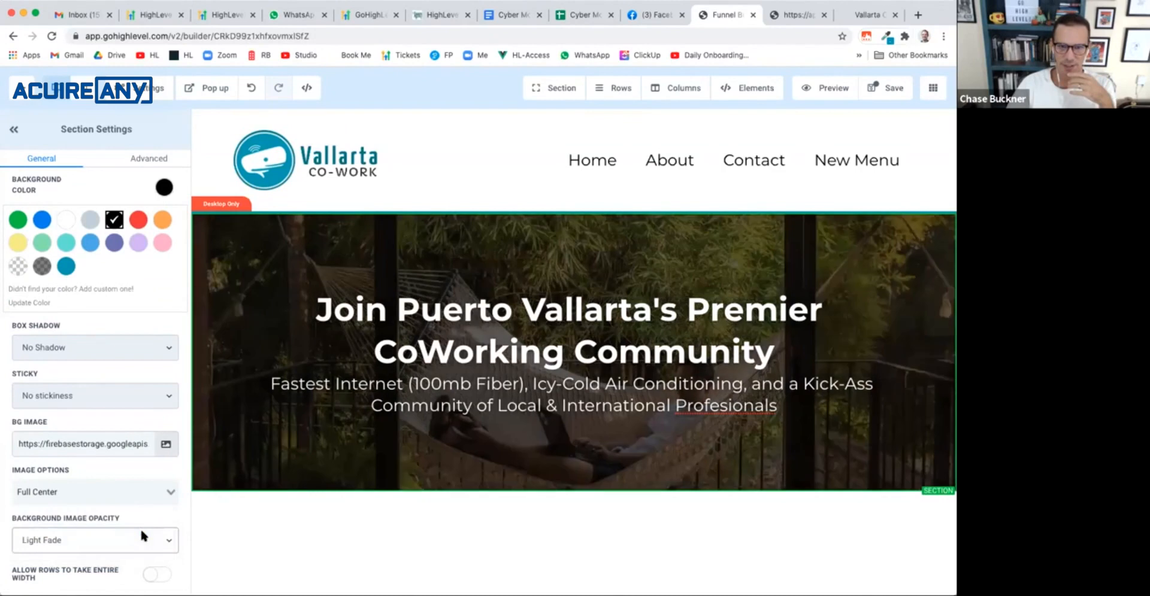
{"action": "left_click", "coordinate": [153, 529]}
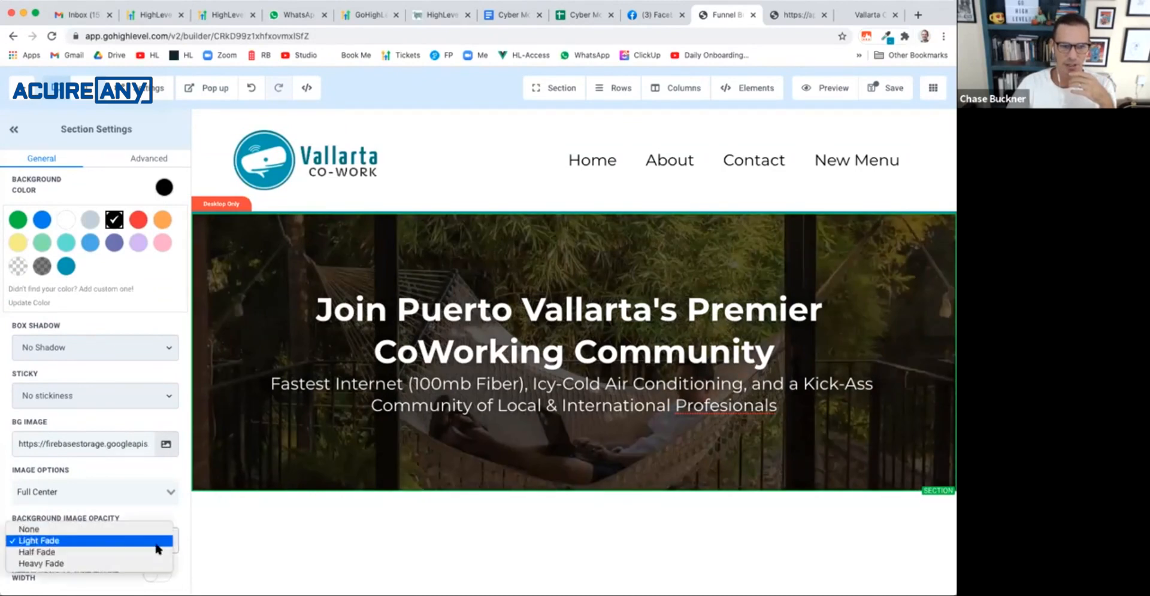
{"action": "left_click", "coordinate": [154, 563]}
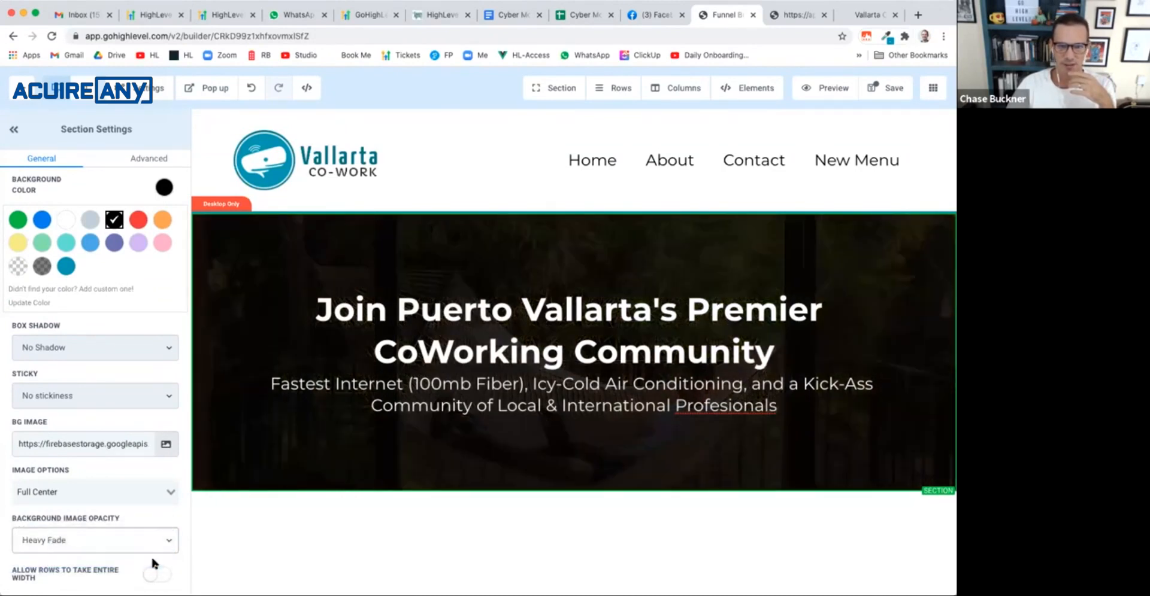
{"action": "left_click", "coordinate": [159, 540]}
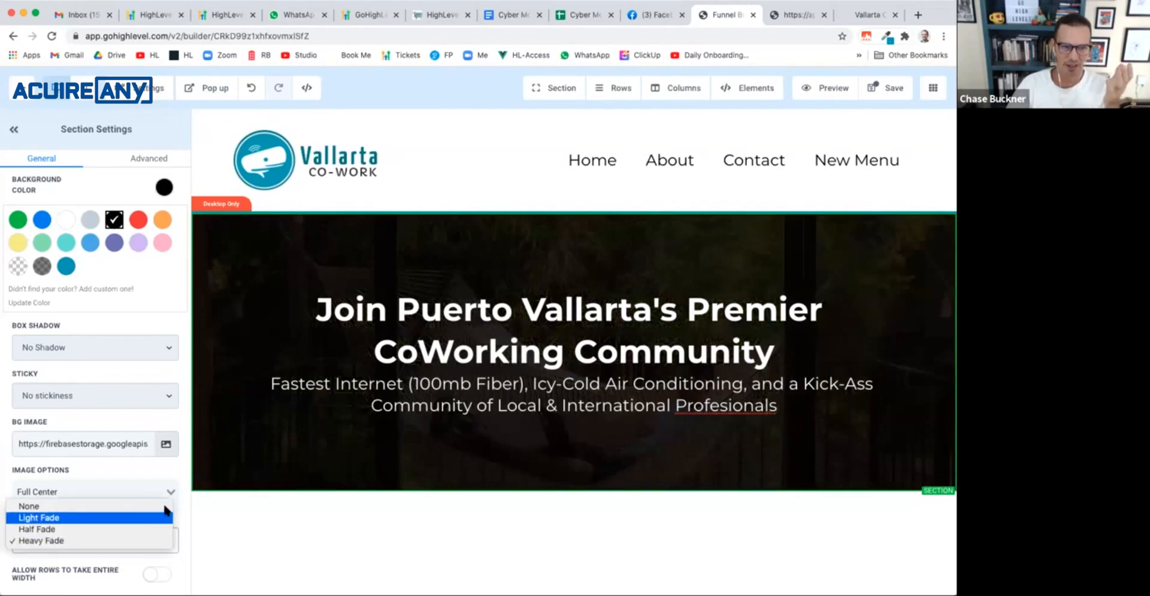
{"action": "left_click", "coordinate": [164, 505]}
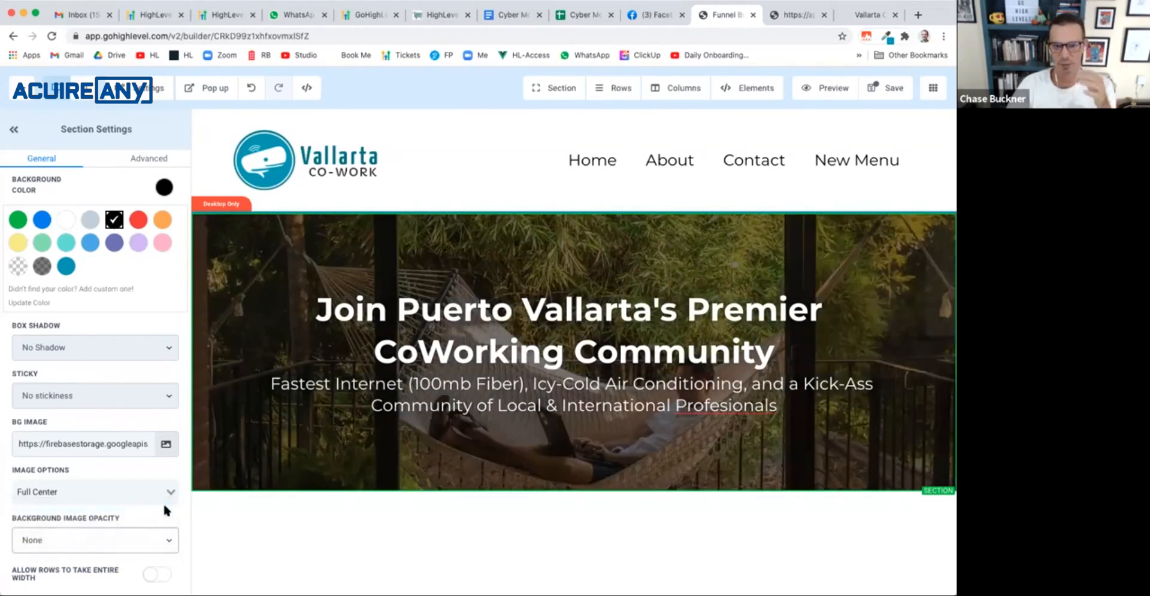
Step: Compare the page preview with the original site's hero and close the preview
{"action": "left_click", "coordinate": [782, 16]}
{"action": "left_click", "coordinate": [871, 17]}
{"action": "left_click", "coordinate": [818, 16]}
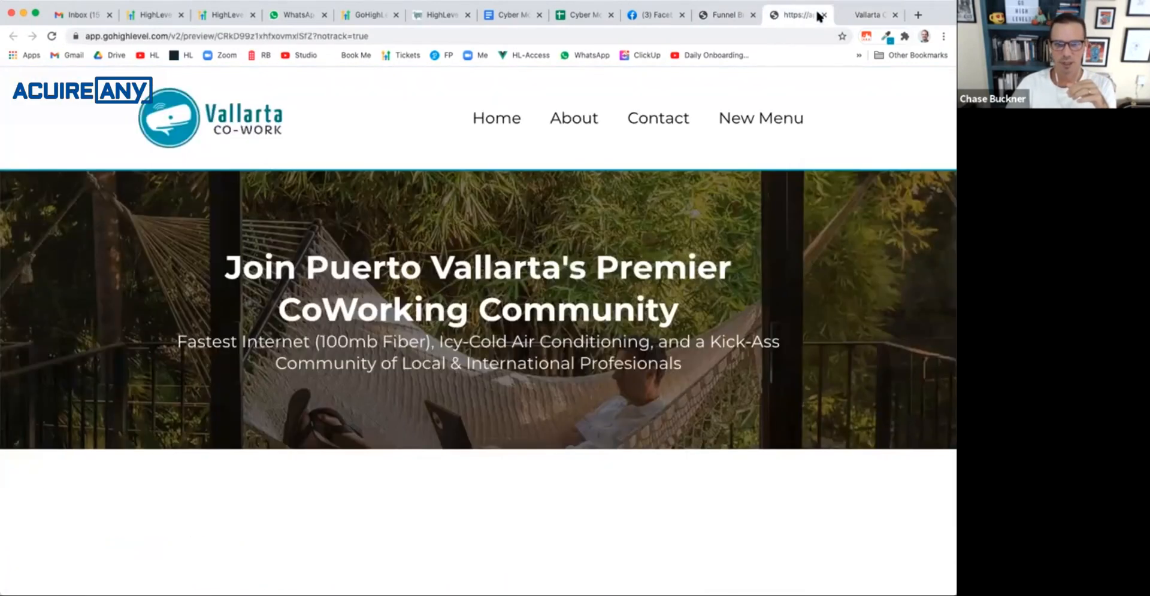
{"action": "left_click", "coordinate": [823, 16]}
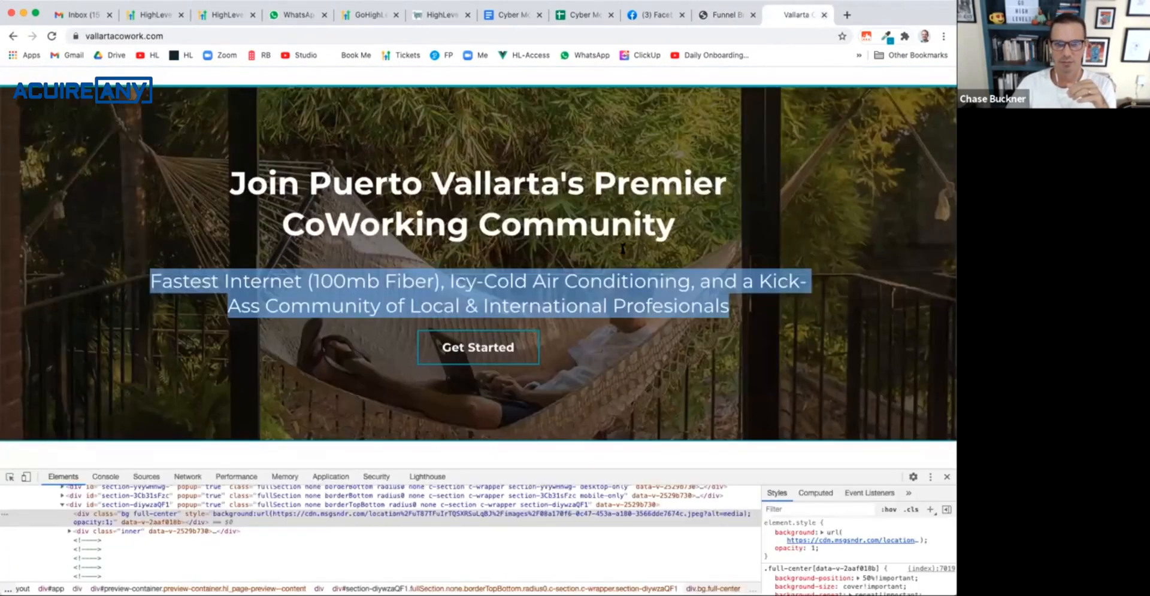
Step: Close the developer tools on the original site and return to the page builder
{"action": "left_click", "coordinate": [593, 356]}
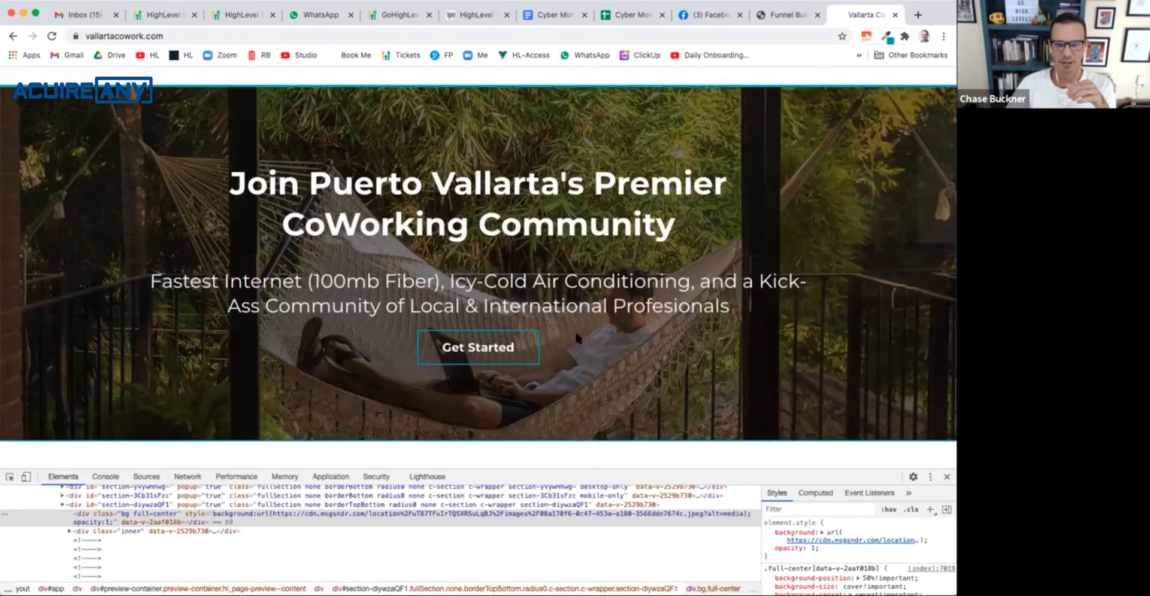
{"action": "left_click", "coordinate": [788, 16]}
{"action": "left_click", "coordinate": [852, 18]}
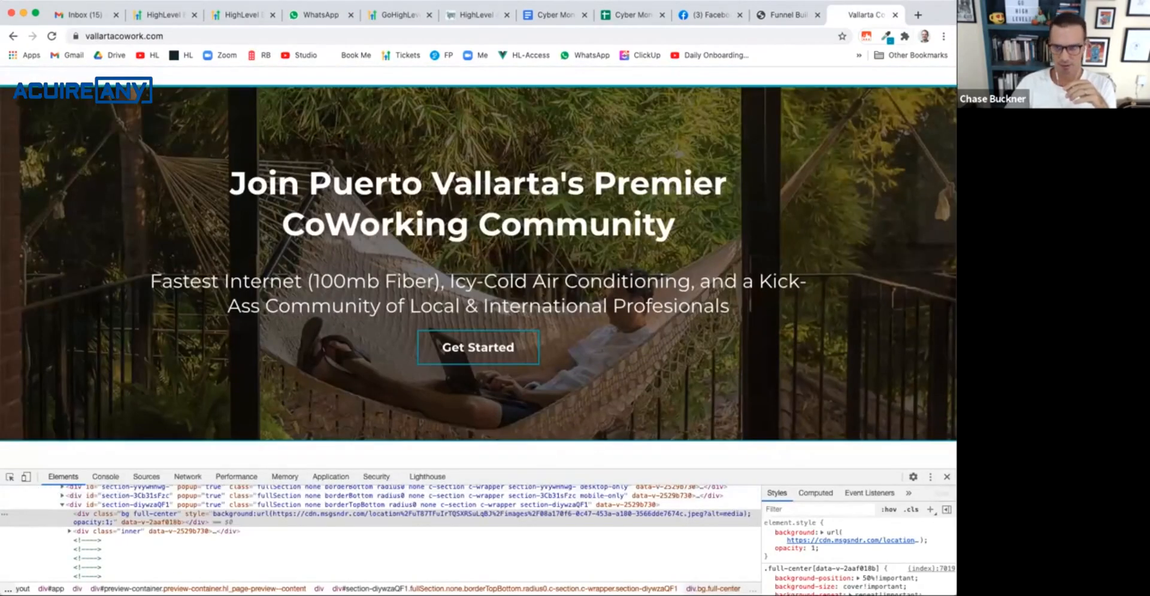
{"action": "left_click", "coordinate": [947, 476]}
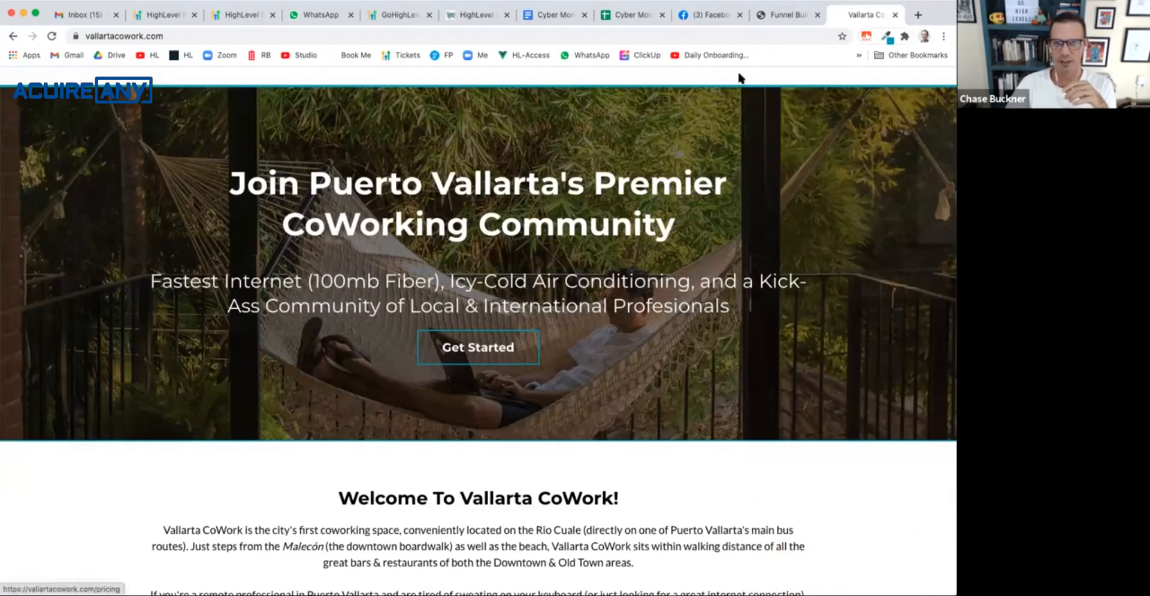
{"action": "left_click", "coordinate": [790, 14]}
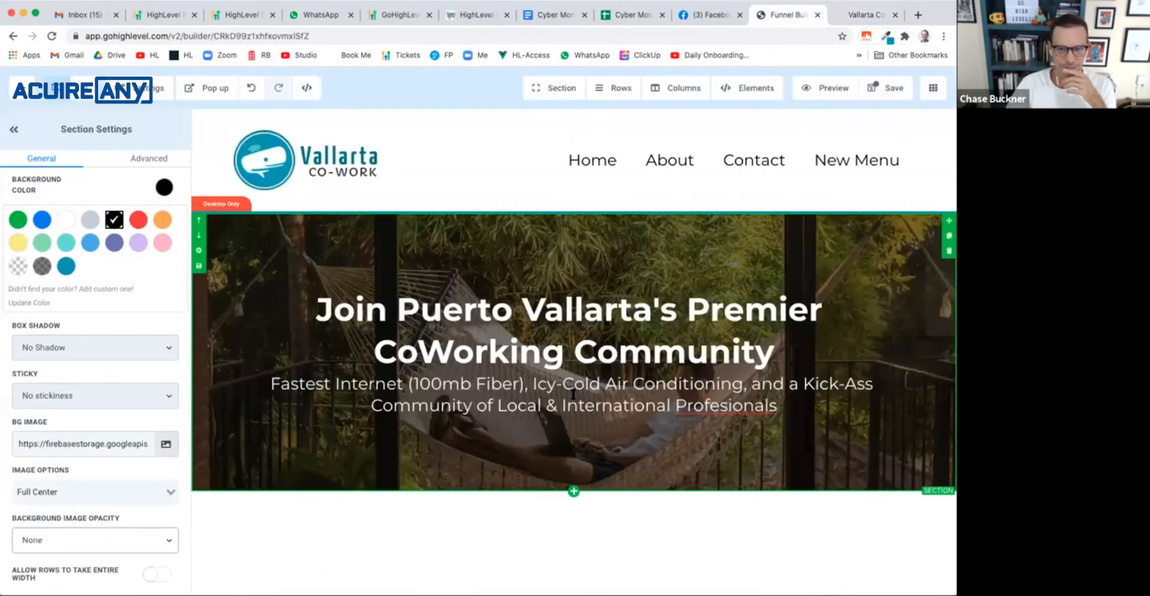
Step: Add a button element below the hero's sub-headline and check the original site's button for reference
{"action": "left_click", "coordinate": [573, 418]}
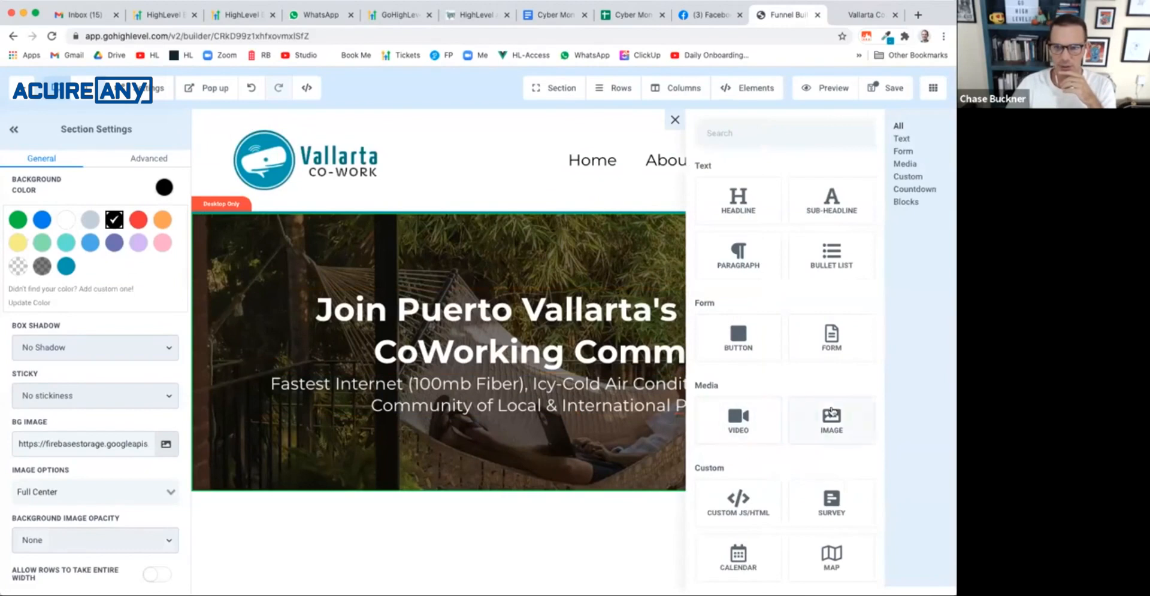
{"action": "left_click", "coordinate": [741, 340]}
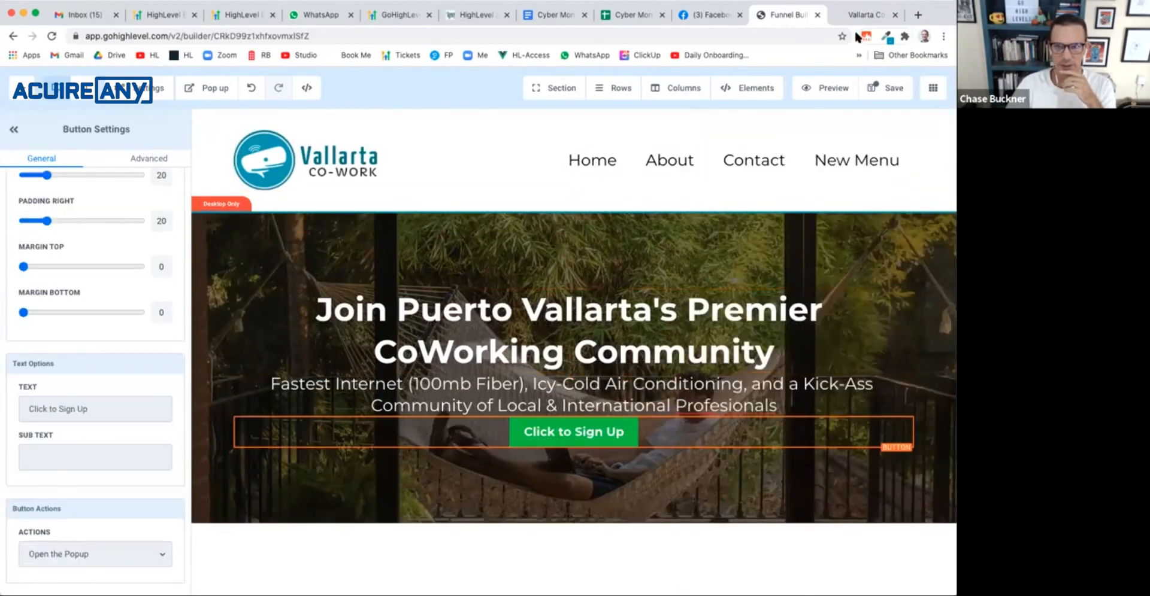
{"action": "left_click", "coordinate": [865, 14]}
{"action": "left_click", "coordinate": [790, 15]}
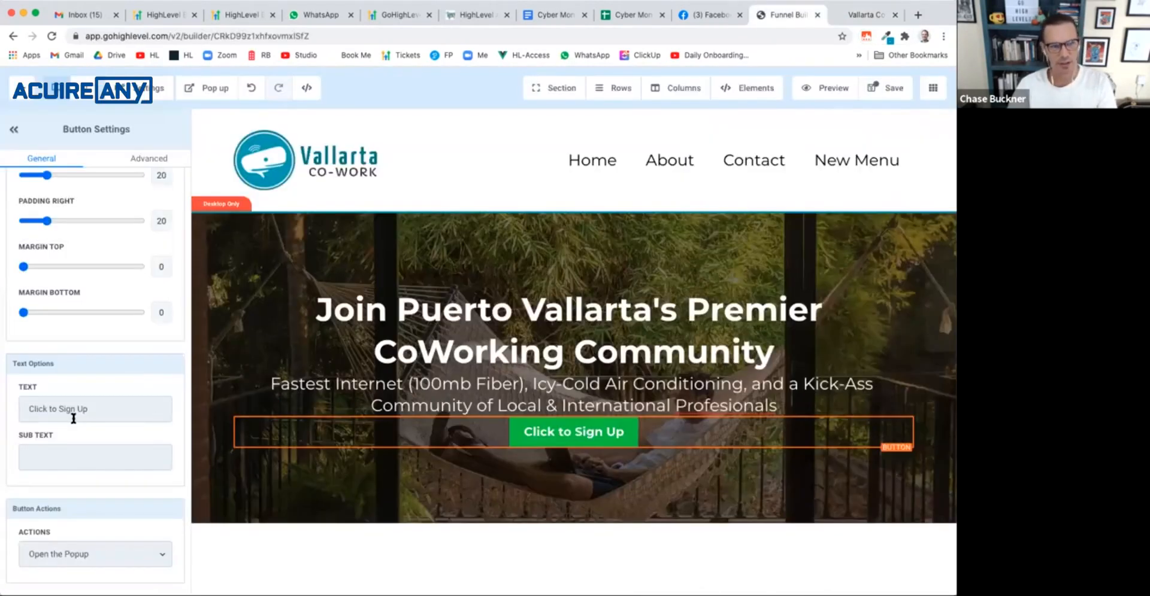
Step: Set the hero button's text to "Get Started"
{"action": "scroll", "coordinate": [74, 419], "scroll_direction": "up", "scroll_amount": 2}
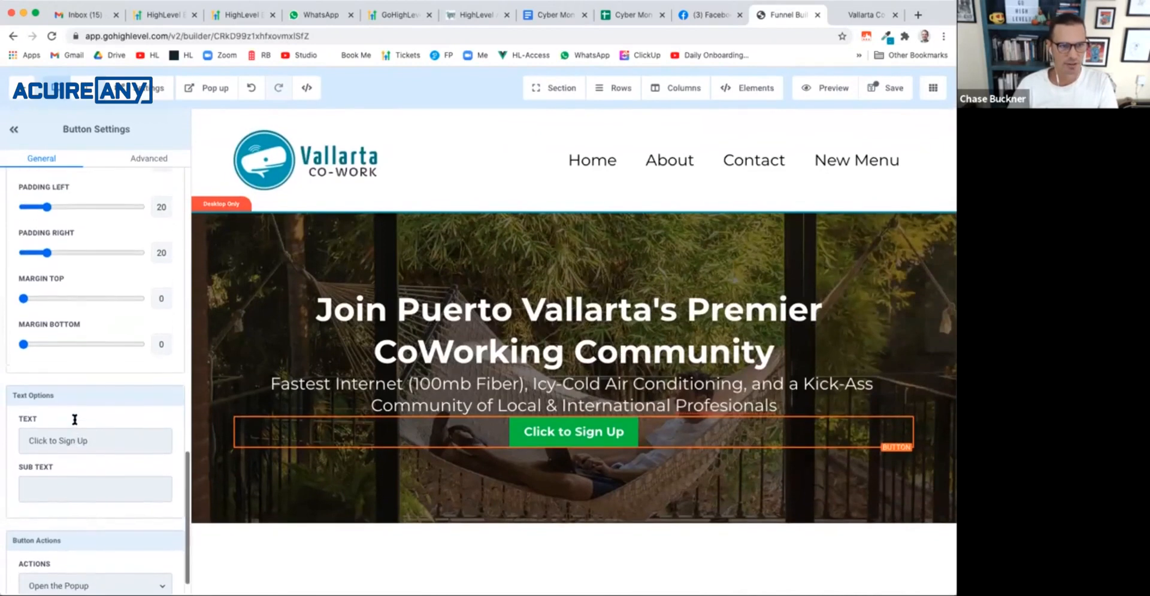
{"action": "triple_click", "coordinate": [59, 440]}
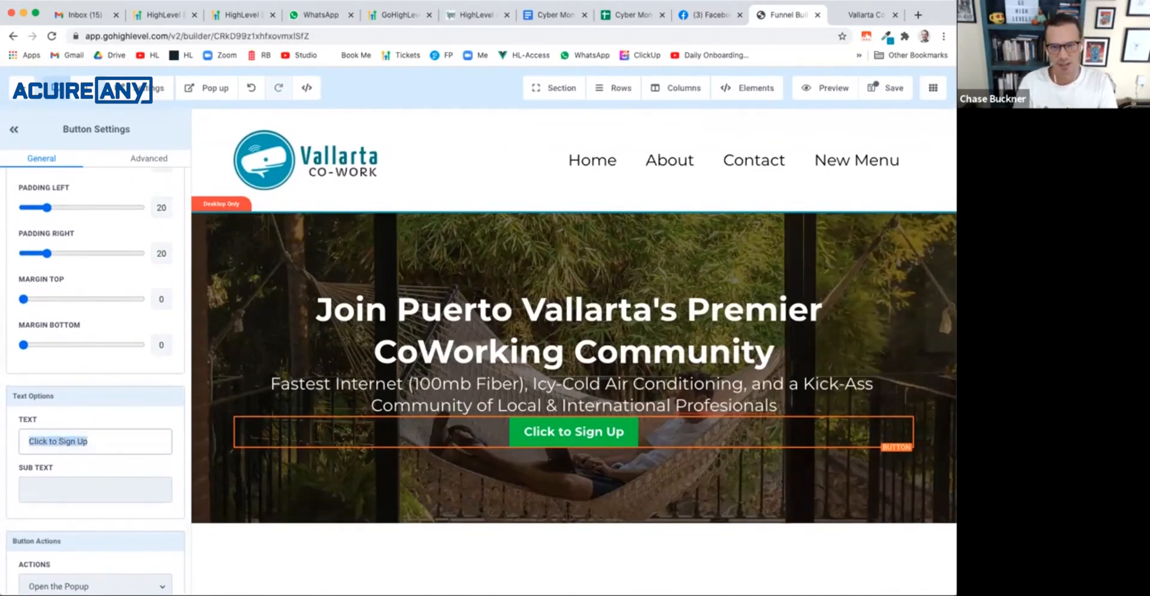
{"action": "type", "text": "Get STar"}
{"action": "key", "text": "BackSpace"}
{"action": "key", "text": "BackSpace"}
{"action": "key", "text": "BackSpace"}
{"action": "type", "text": "tar"}
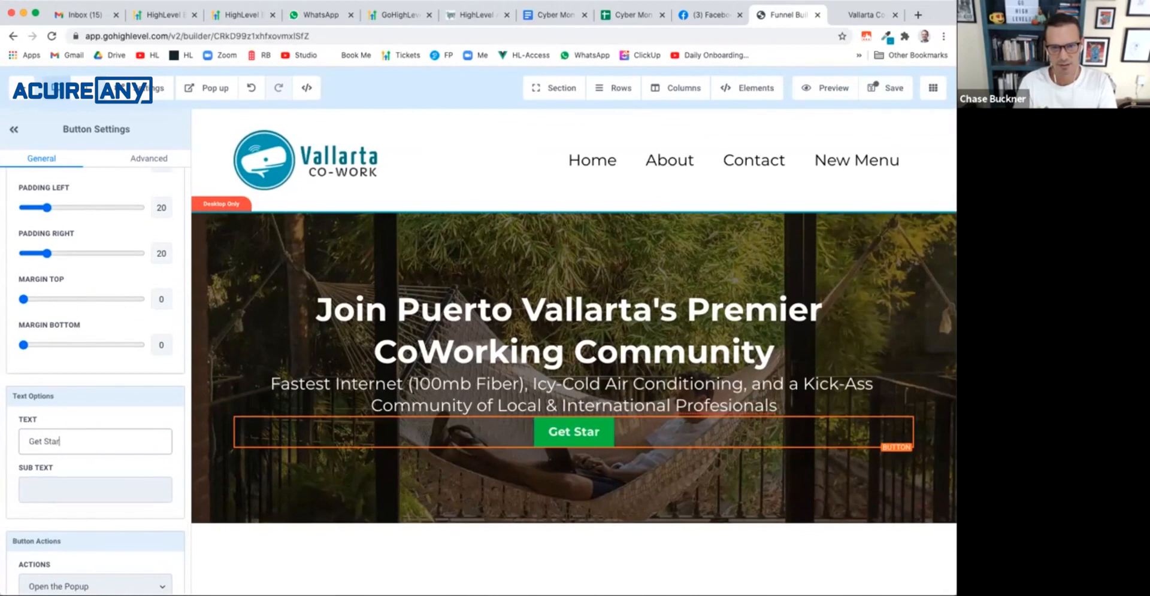
{"action": "type", "text": "ted"}
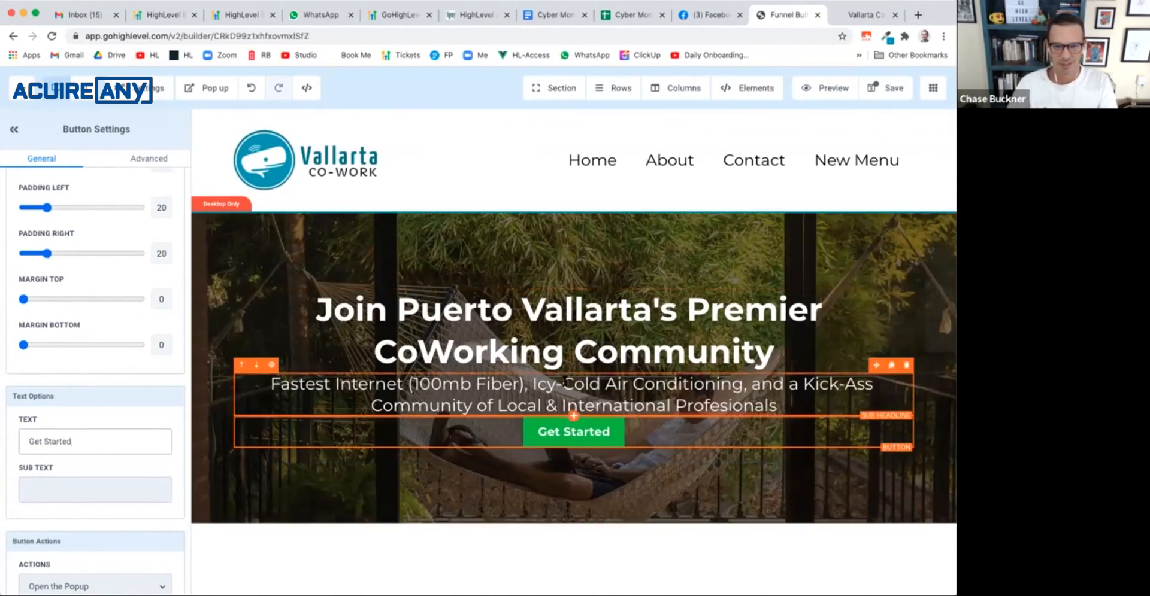
Step: Set the Get Started button's top margin to 20
{"action": "scroll", "coordinate": [121, 410], "scroll_direction": "up", "scroll_amount": 1}
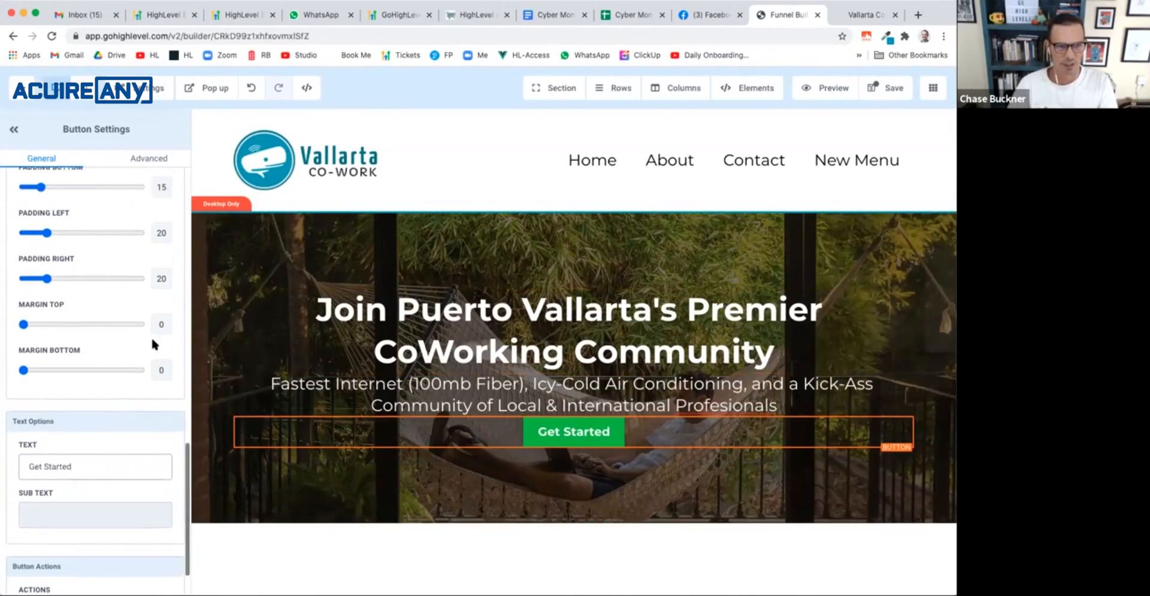
{"action": "left_click", "coordinate": [159, 325]}
{"action": "type", "text": "2"}
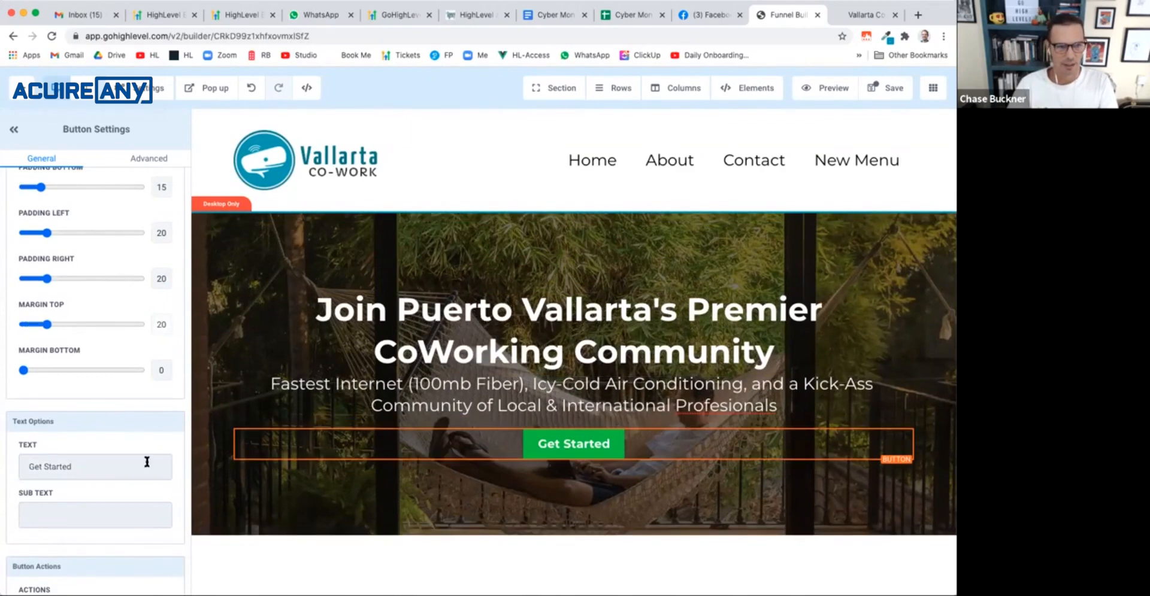
Step: Compare with the original site's button and set the Get Started button's left and right padding to 40
{"action": "scroll", "coordinate": [147, 461], "scroll_direction": "down", "scroll_amount": 2}
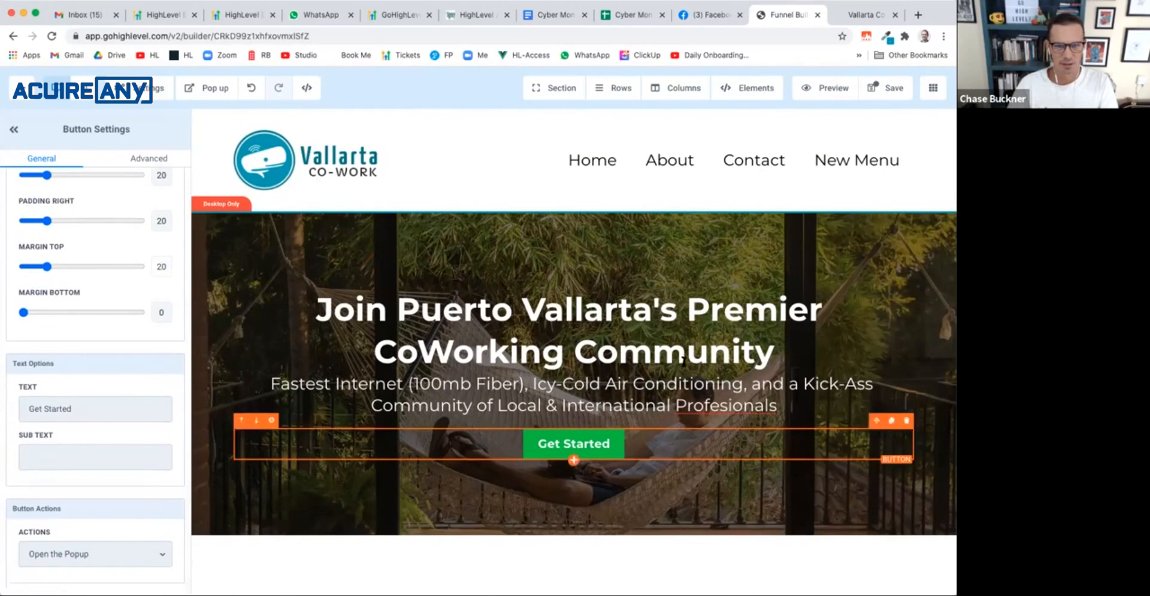
{"action": "left_click", "coordinate": [862, 14]}
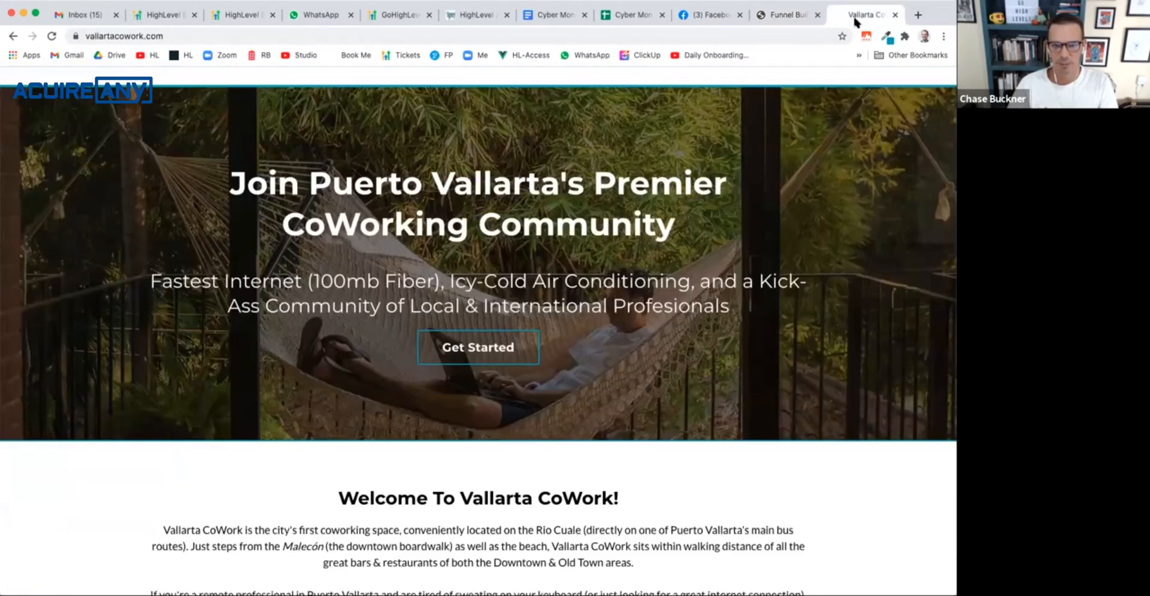
{"action": "left_click", "coordinate": [778, 14]}
{"action": "scroll", "coordinate": [85, 358], "scroll_direction": "up", "scroll_amount": 4}
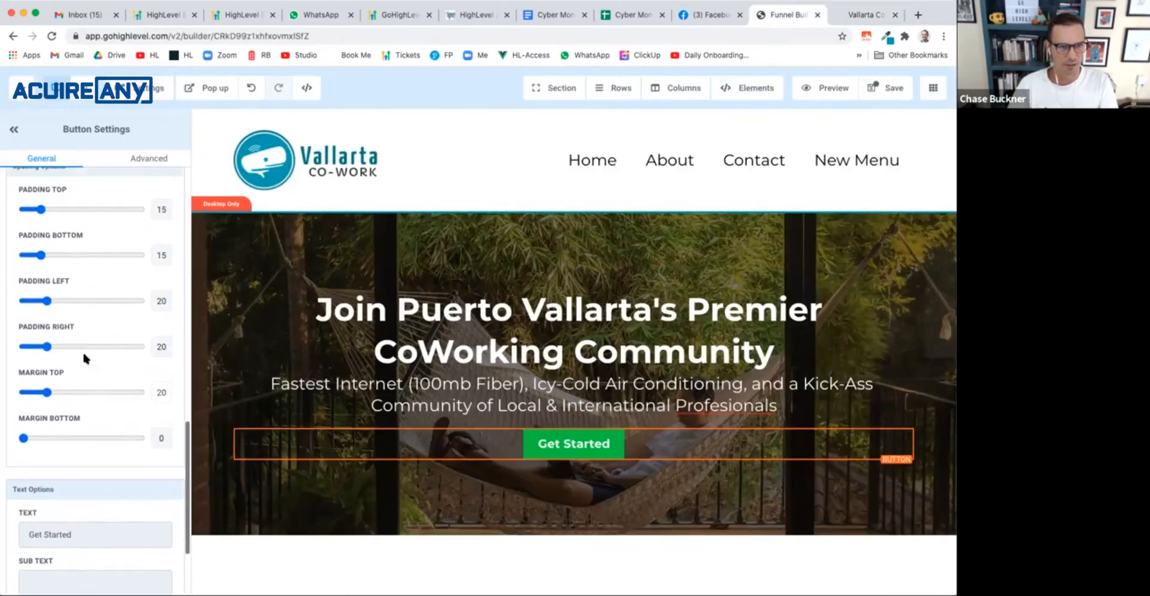
{"action": "left_click_drag", "start_coordinate": [50, 301], "coordinate": [71, 301]}
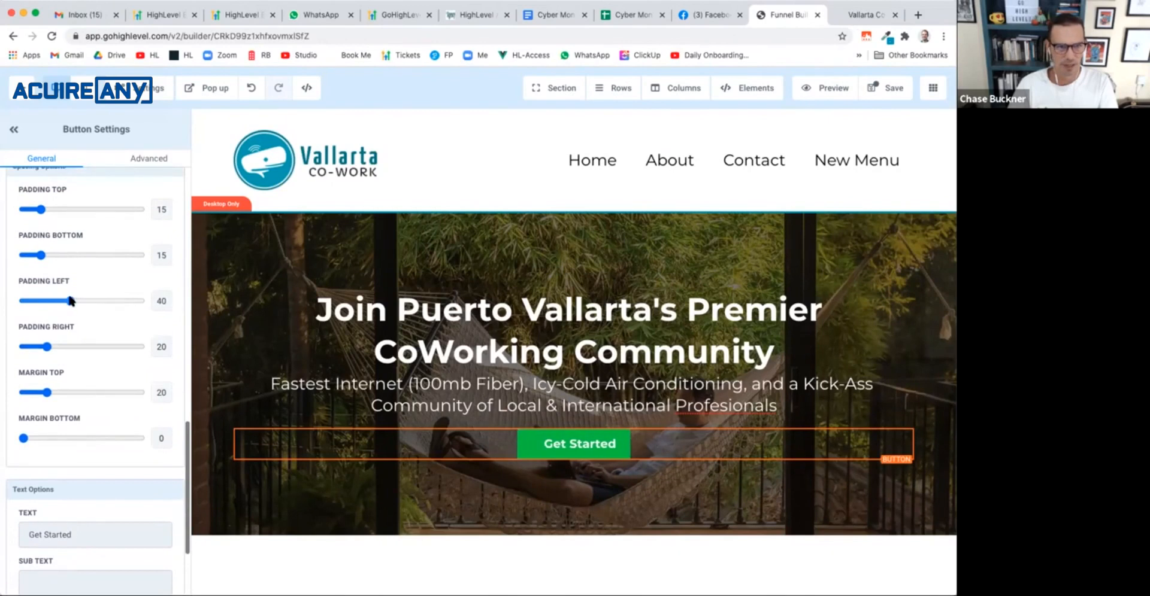
{"action": "left_click_drag", "start_coordinate": [51, 346], "coordinate": [71, 346]}
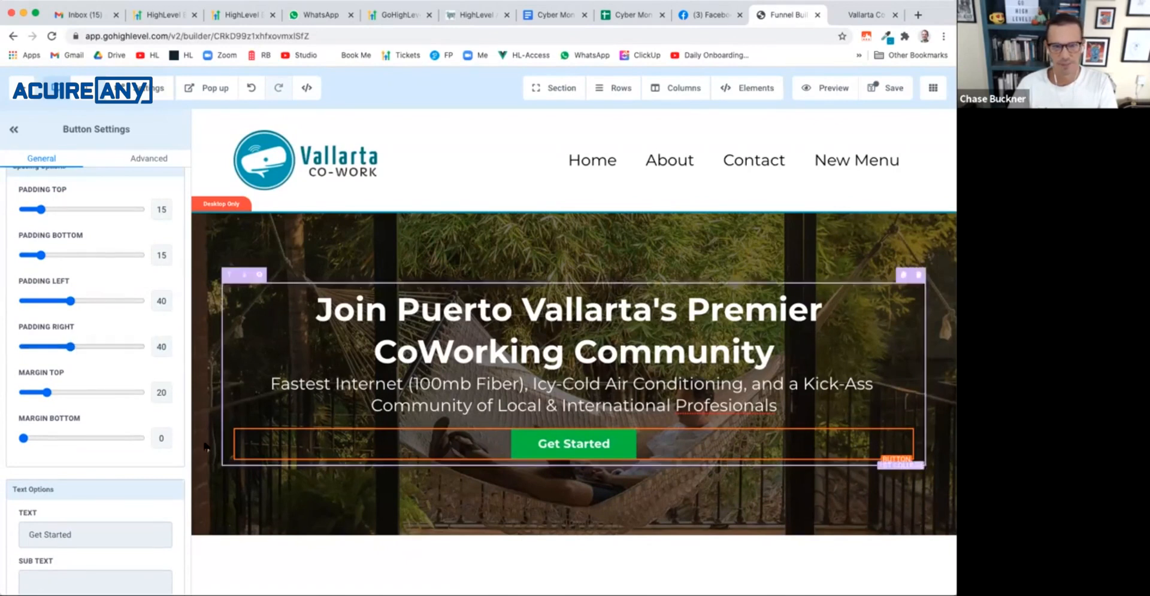
Step: Change the Get Started button's background style to Line Flat
{"action": "scroll", "coordinate": [134, 450], "scroll_direction": "down", "scroll_amount": 10}
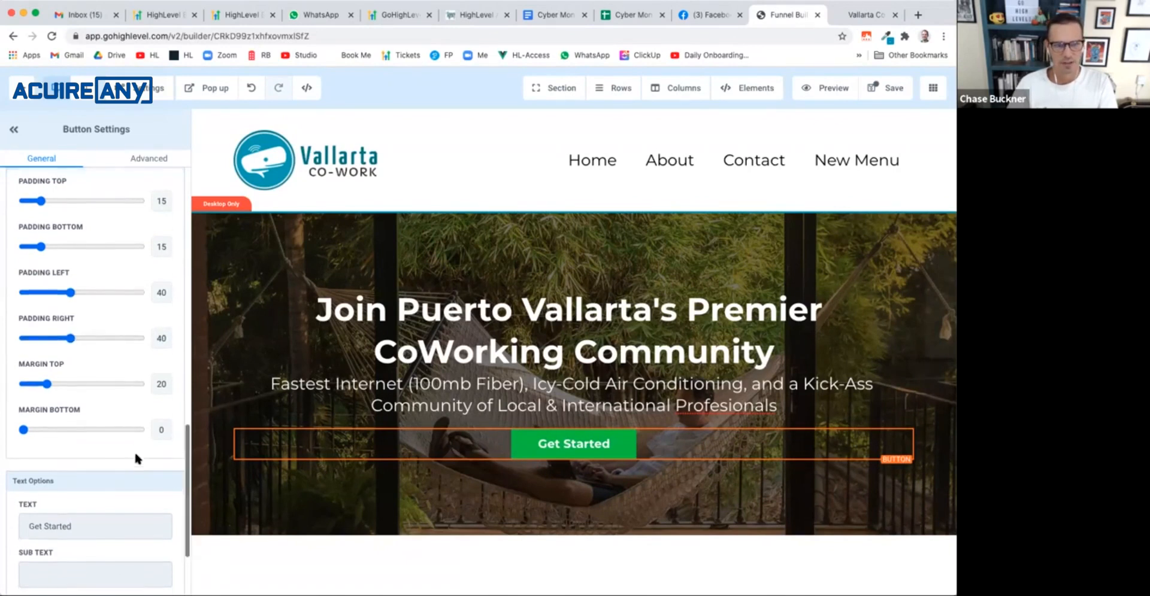
{"action": "left_click", "coordinate": [138, 159]}
{"action": "scroll", "coordinate": [127, 238], "scroll_direction": "up", "scroll_amount": 3}
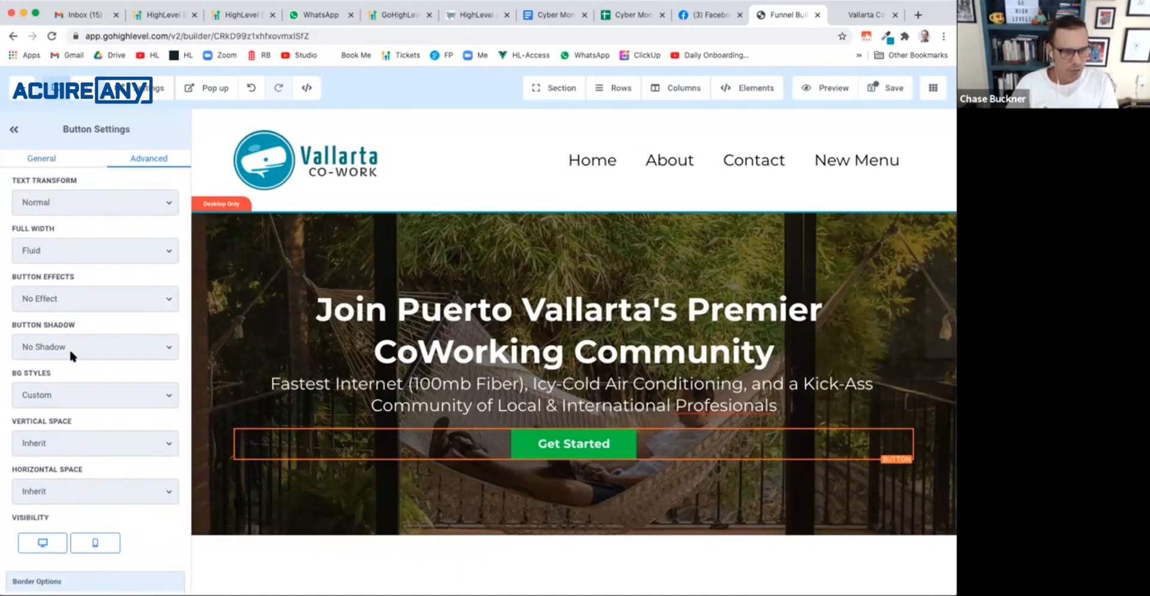
{"action": "left_click", "coordinate": [67, 394]}
{"action": "left_click", "coordinate": [60, 410]}
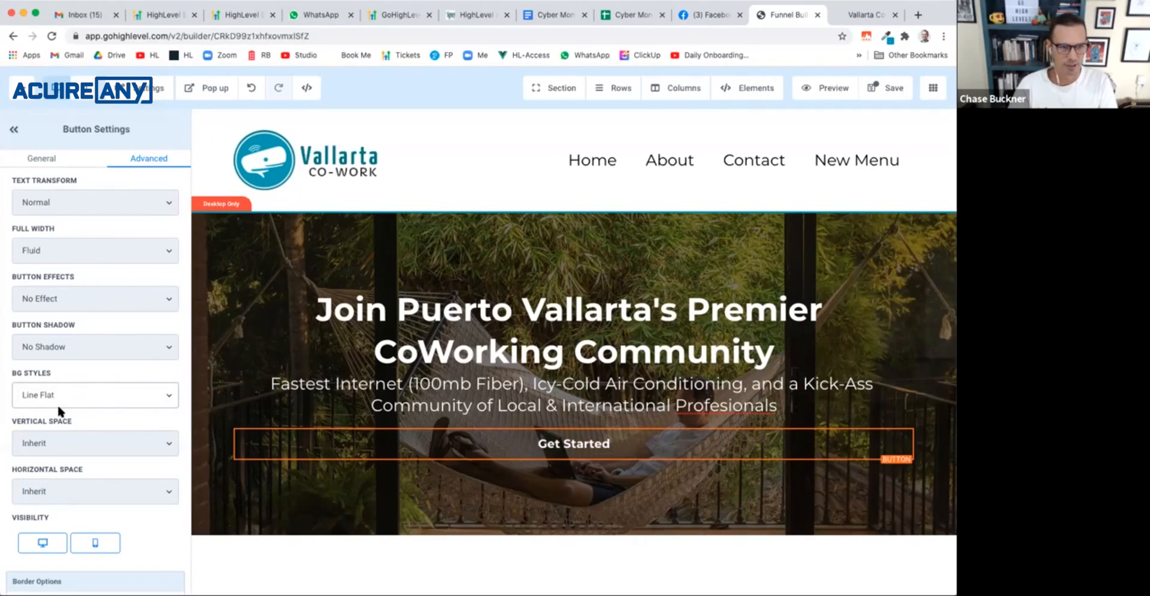
Step: Try a top and bottom border on the Get Started button, and switch it to Full Border
{"action": "scroll", "coordinate": [56, 404], "scroll_direction": "down", "scroll_amount": 3}
{"action": "left_click", "coordinate": [78, 514]}
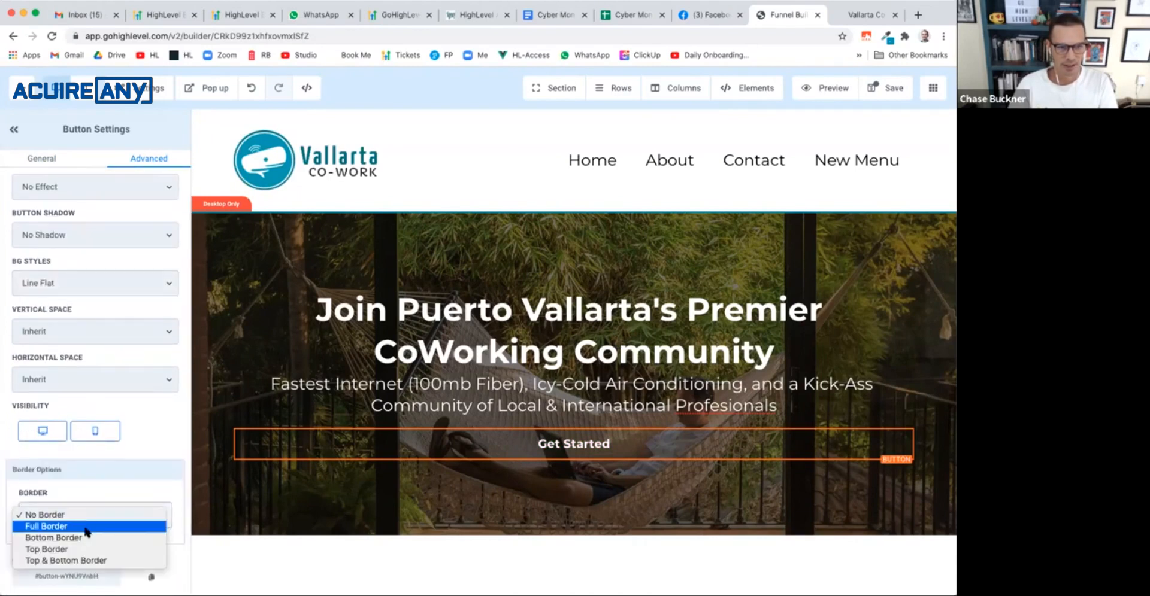
{"action": "left_click", "coordinate": [93, 561]}
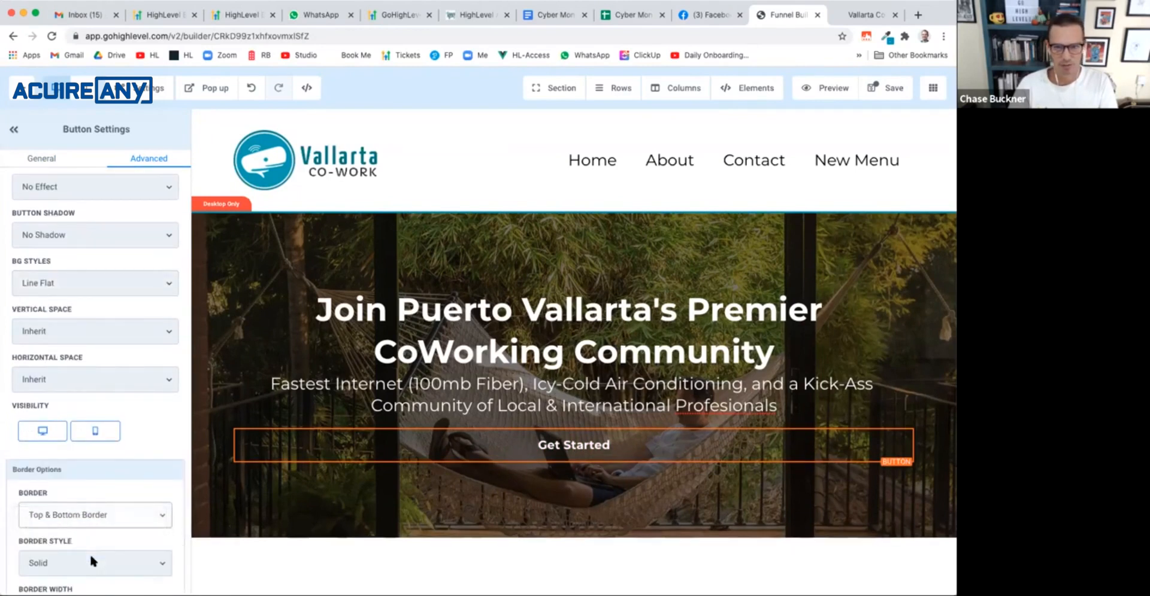
{"action": "left_click", "coordinate": [101, 516]}
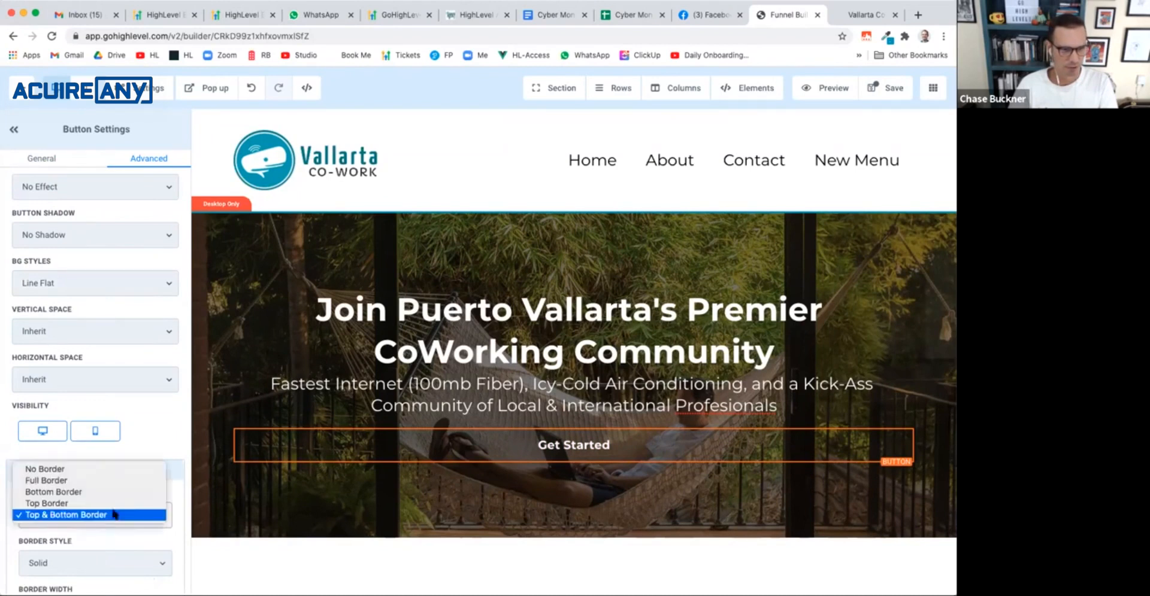
{"action": "left_click", "coordinate": [119, 480]}
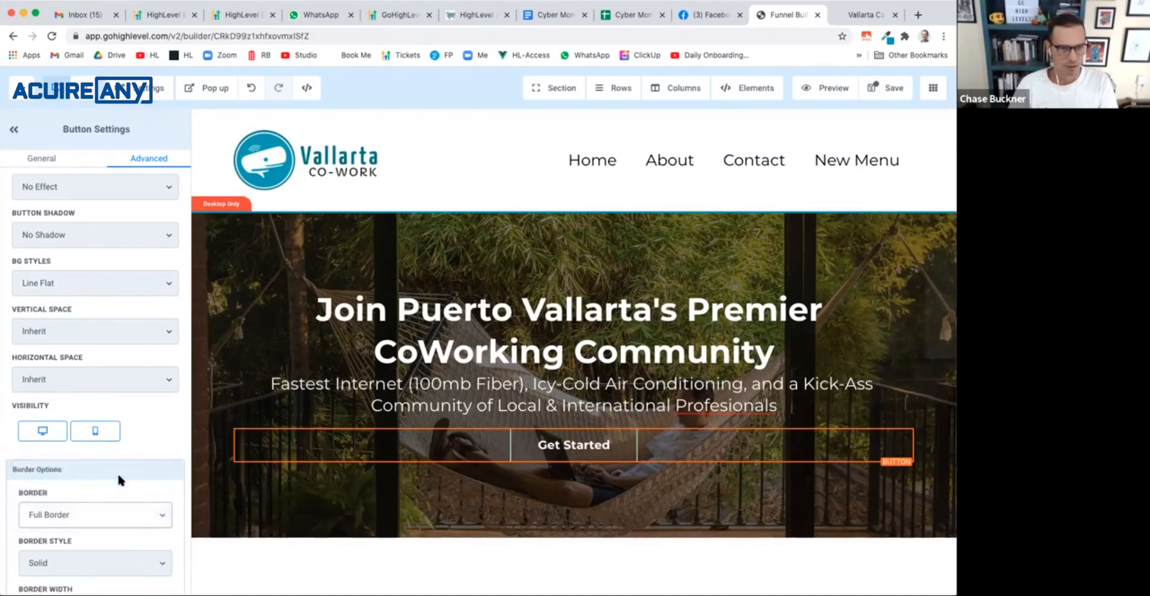
Step: Set the Get Started button's border color to the custom teal and its border width to 3px
{"action": "scroll", "coordinate": [118, 480], "scroll_direction": "down", "scroll_amount": 4}
{"action": "left_click", "coordinate": [157, 419]}
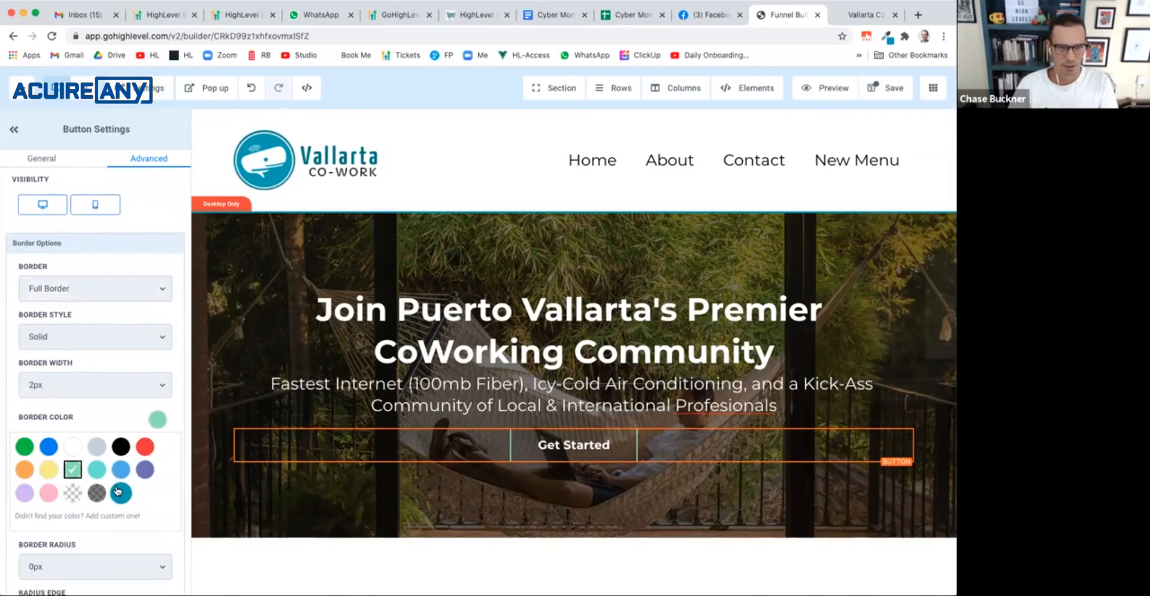
{"action": "left_click", "coordinate": [119, 491]}
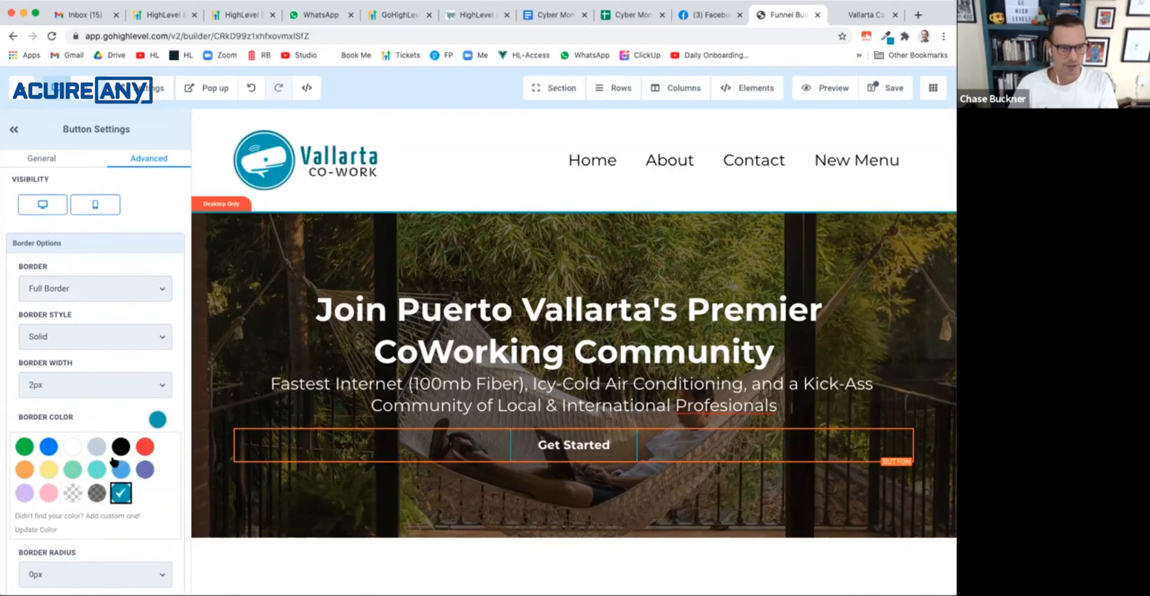
{"action": "left_click", "coordinate": [150, 382]}
{"action": "left_click", "coordinate": [147, 396]}
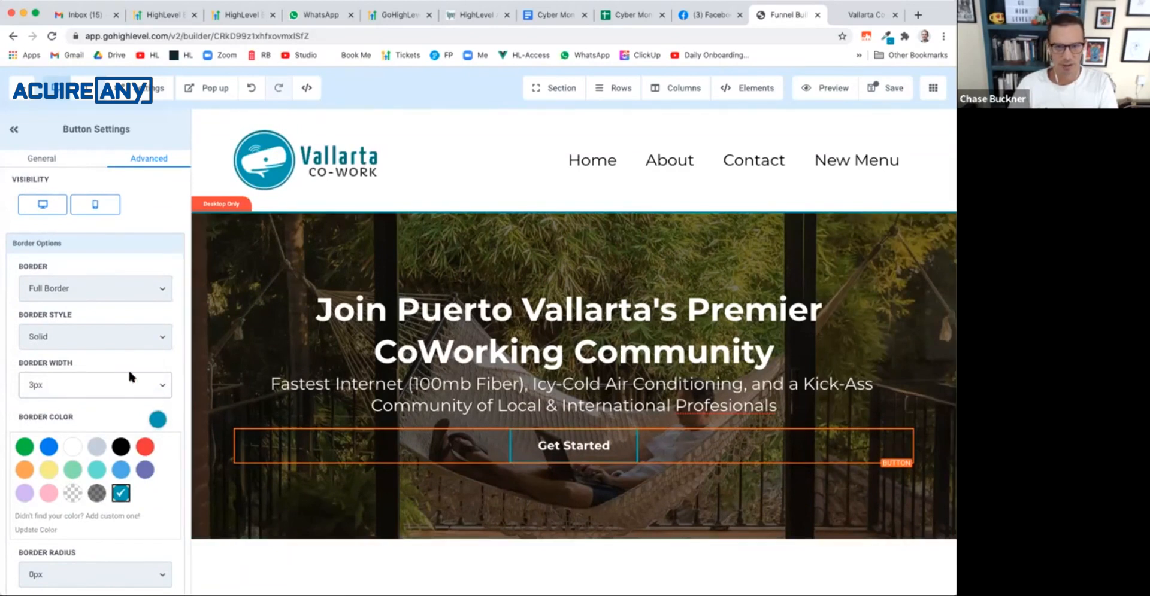
Step: Compare the button with the original site's hero and save the page
{"action": "left_click", "coordinate": [864, 16]}
{"action": "left_click", "coordinate": [794, 21]}
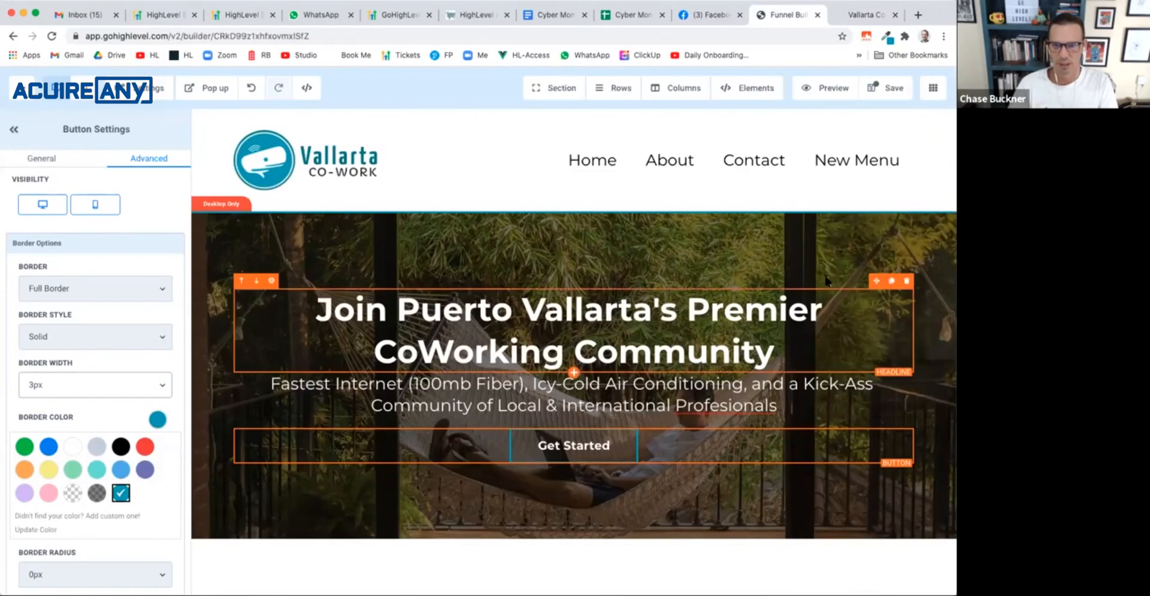
{"action": "left_click", "coordinate": [883, 88]}
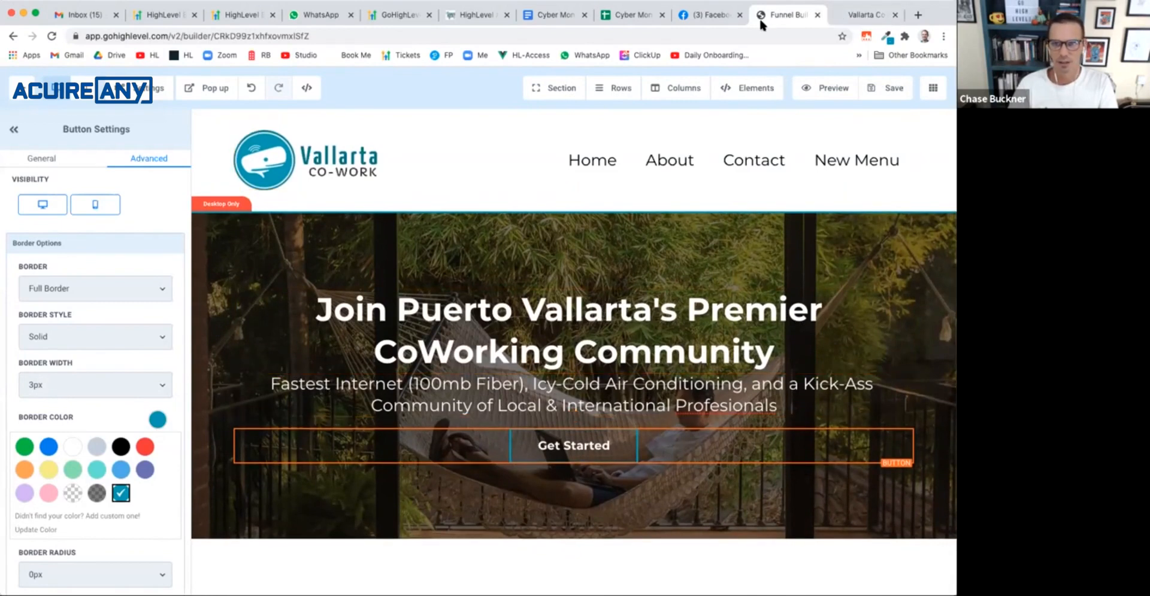
Step: Move the hero section below the mobile header in the mobile view and return to the desktop view
{"action": "left_click", "coordinate": [87, 98]}
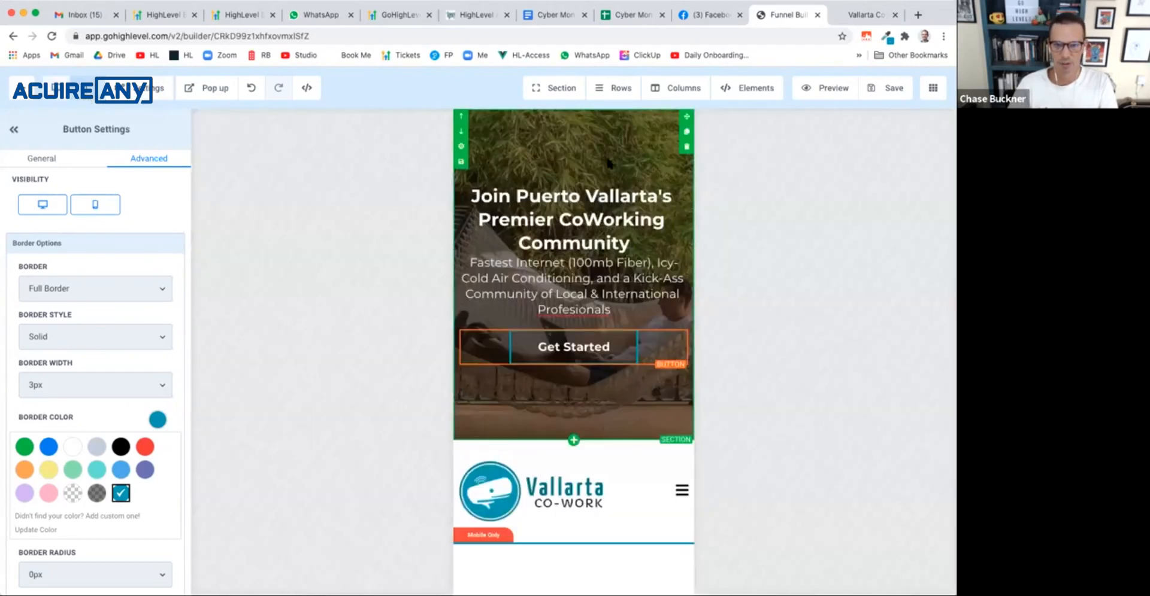
{"action": "left_click", "coordinate": [461, 132]}
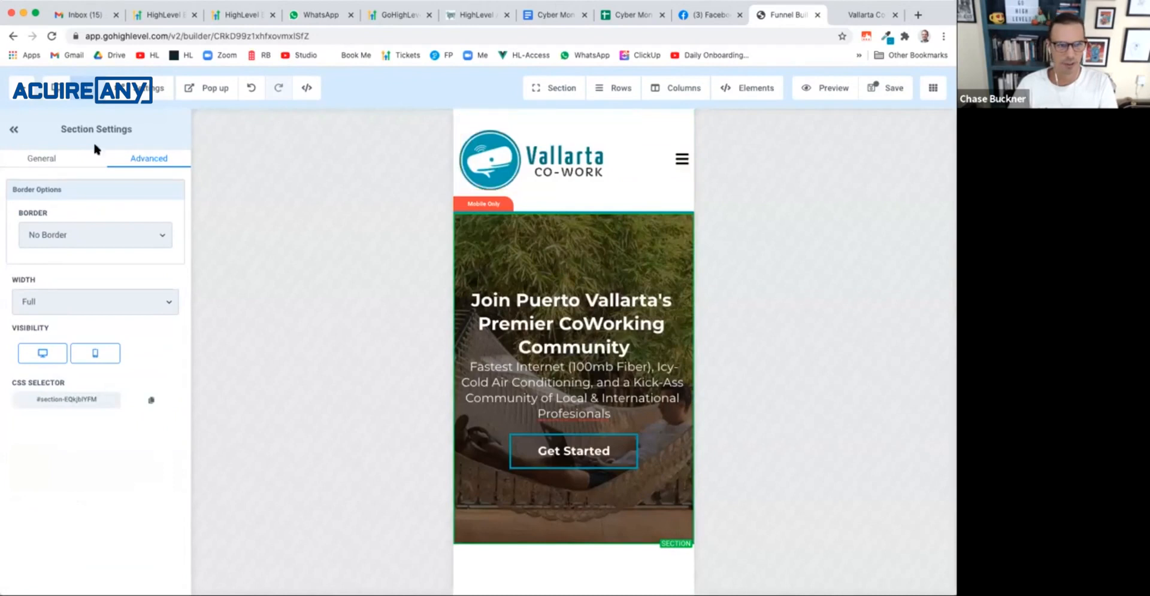
{"action": "left_click", "coordinate": [84, 98]}
{"action": "left_click", "coordinate": [84, 98]}
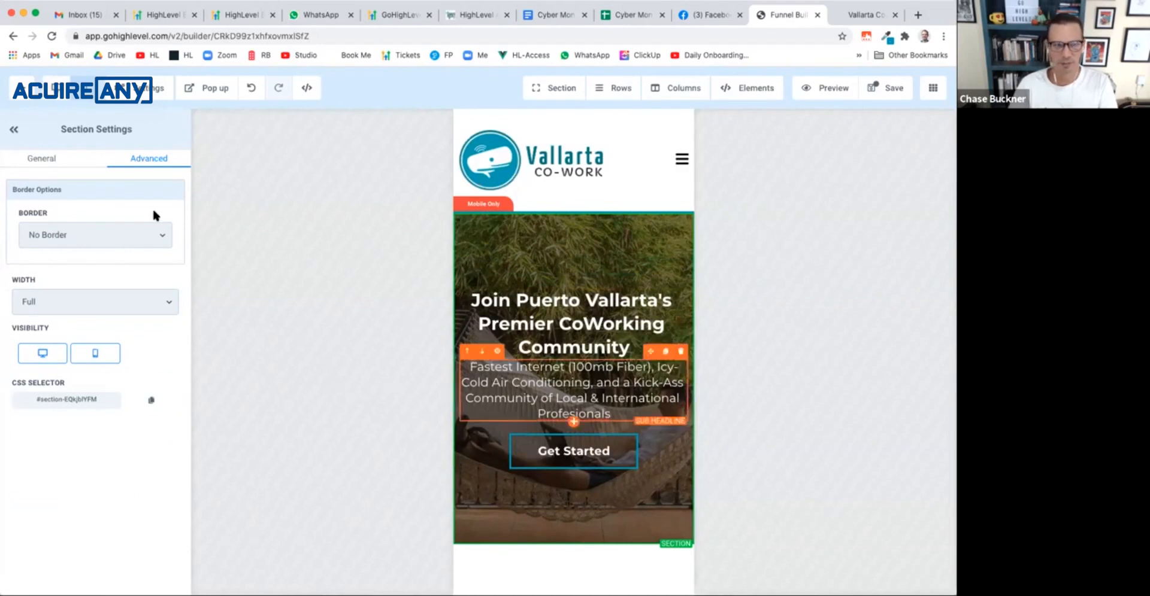
{"action": "left_click", "coordinate": [65, 100]}
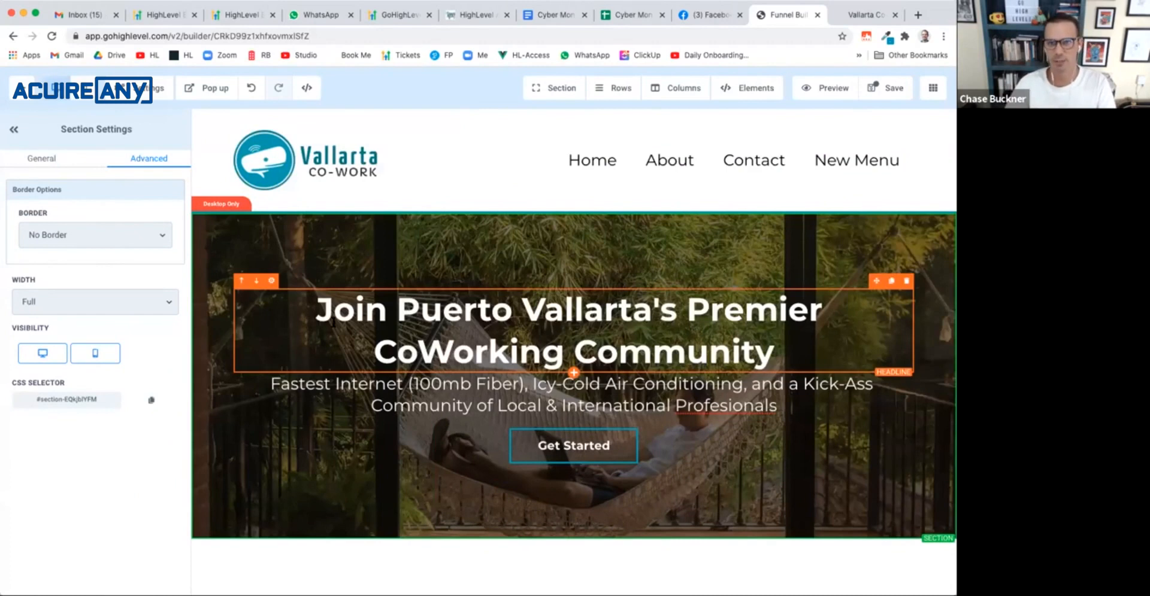
{"action": "left_click", "coordinate": [724, 16]}
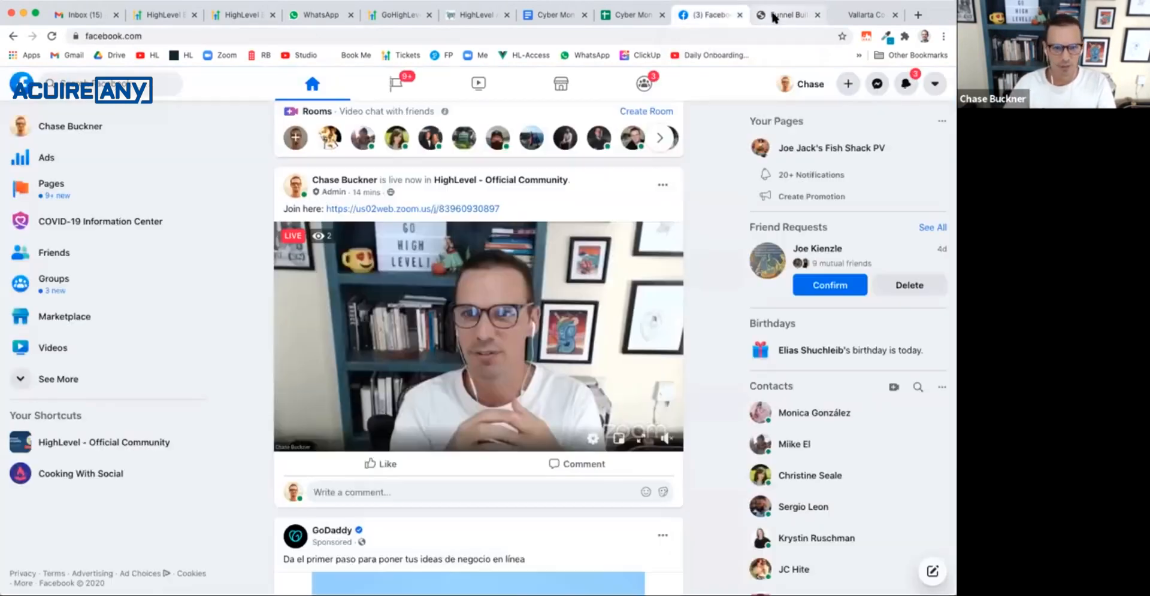
{"action": "left_click", "coordinate": [772, 18]}
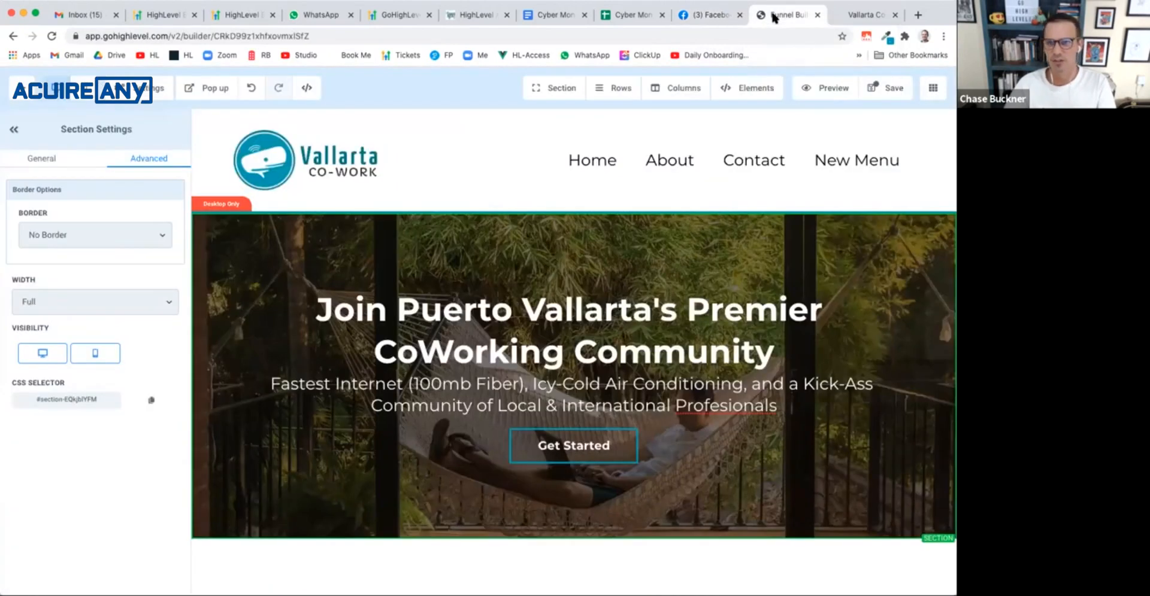
Step: Copy the "Welcome To Vallarta CoWork!" heading from the original site and add a new section below the hero in the page builder
{"action": "left_click", "coordinate": [868, 17]}
{"action": "scroll", "coordinate": [569, 267], "scroll_direction": "down", "scroll_amount": 5}
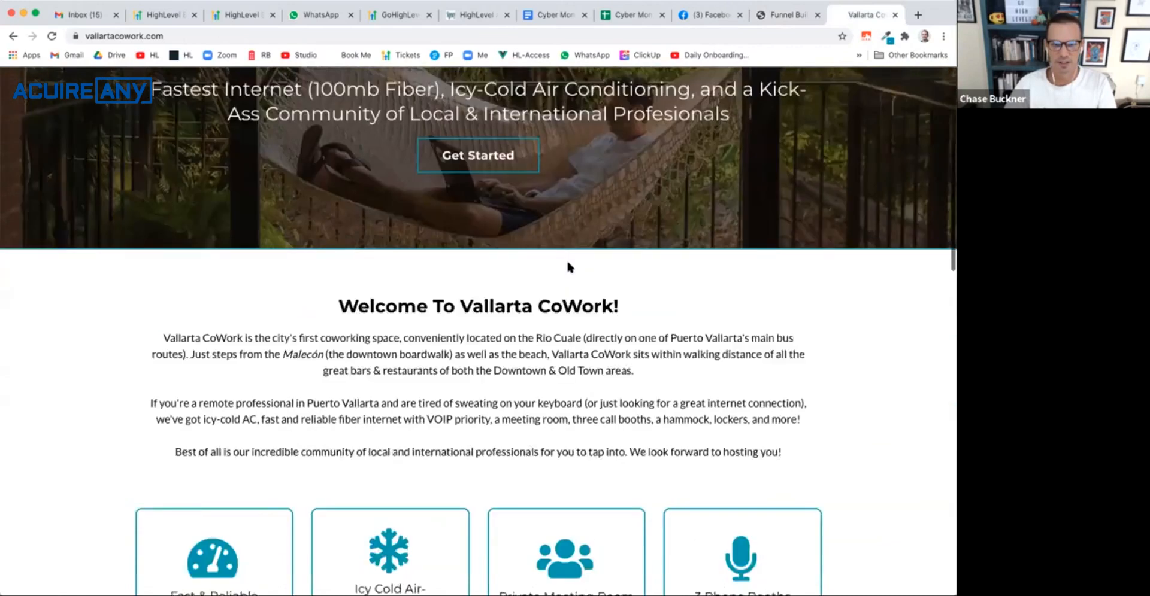
{"action": "scroll", "coordinate": [567, 268], "scroll_direction": "down", "scroll_amount": 3}
{"action": "left_click_drag", "start_coordinate": [619, 171], "coordinate": [338, 175]}
{"action": "key", "text": "ctrl+c"}
{"action": "left_click", "coordinate": [776, 16]}
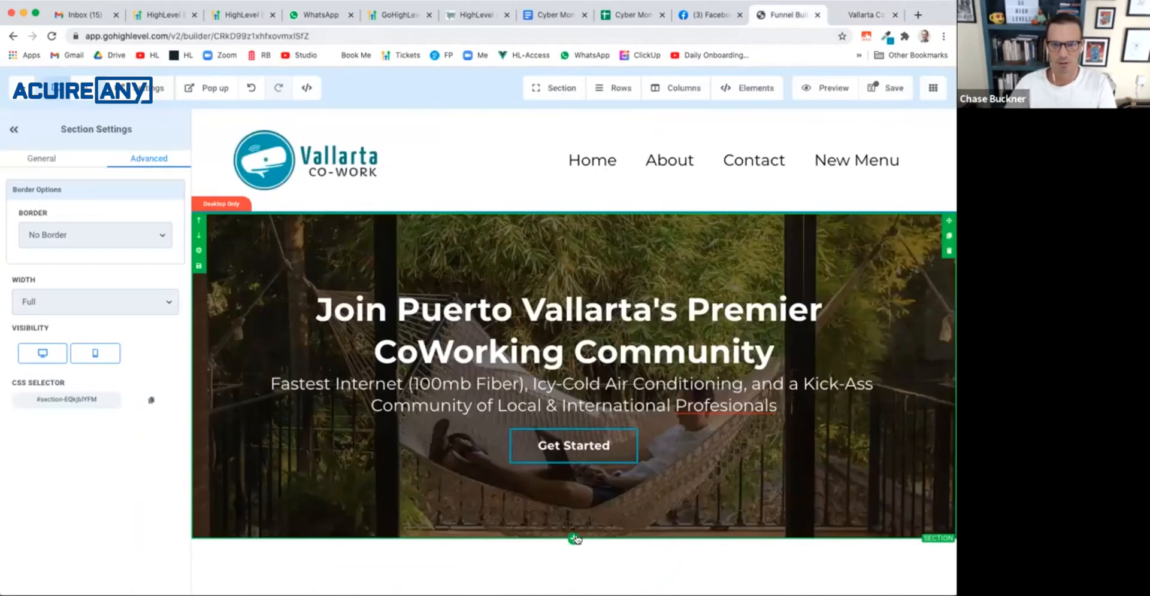
{"action": "left_click", "coordinate": [575, 539]}
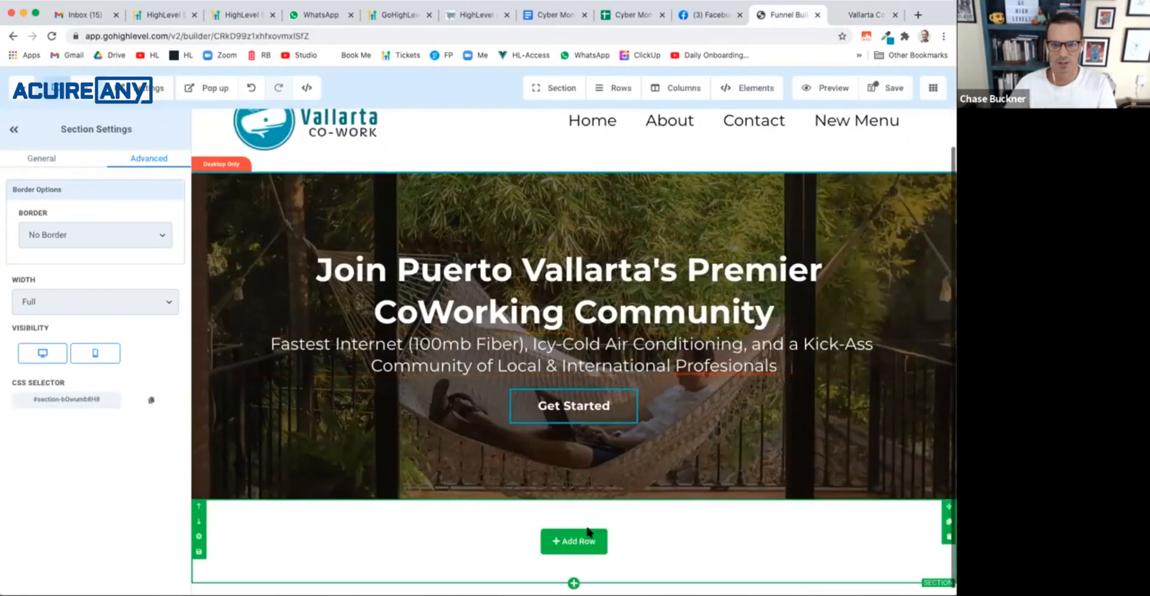
Step: Add a one-column row containing a headline element to the new section below the hero
{"action": "left_click", "coordinate": [588, 533]}
{"action": "left_click", "coordinate": [805, 176]}
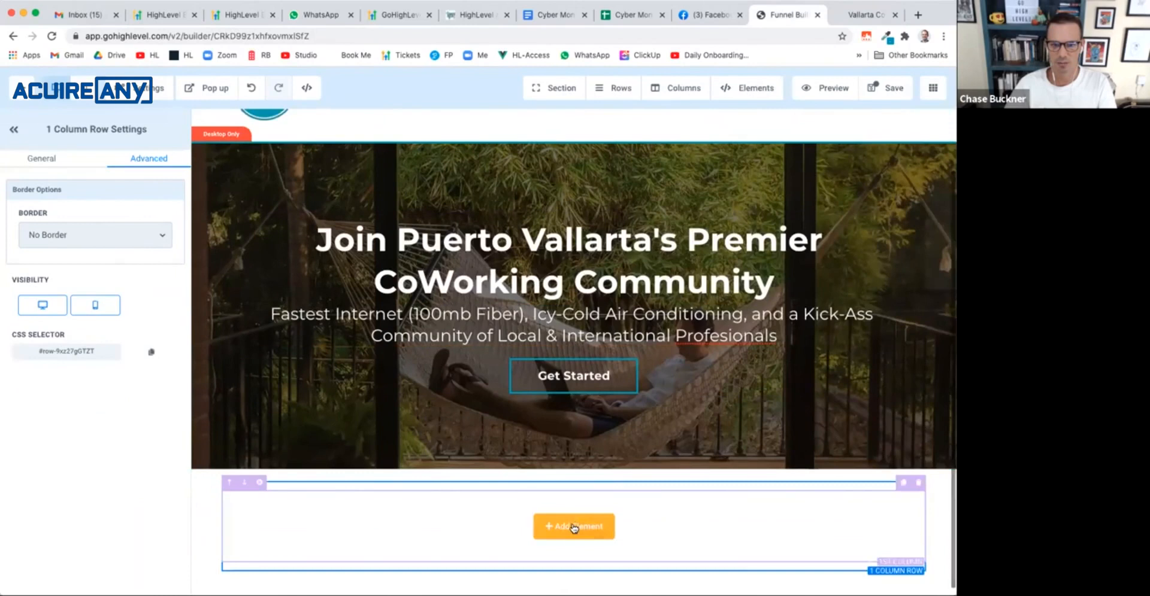
{"action": "left_click", "coordinate": [573, 528]}
{"action": "left_click", "coordinate": [739, 198]}
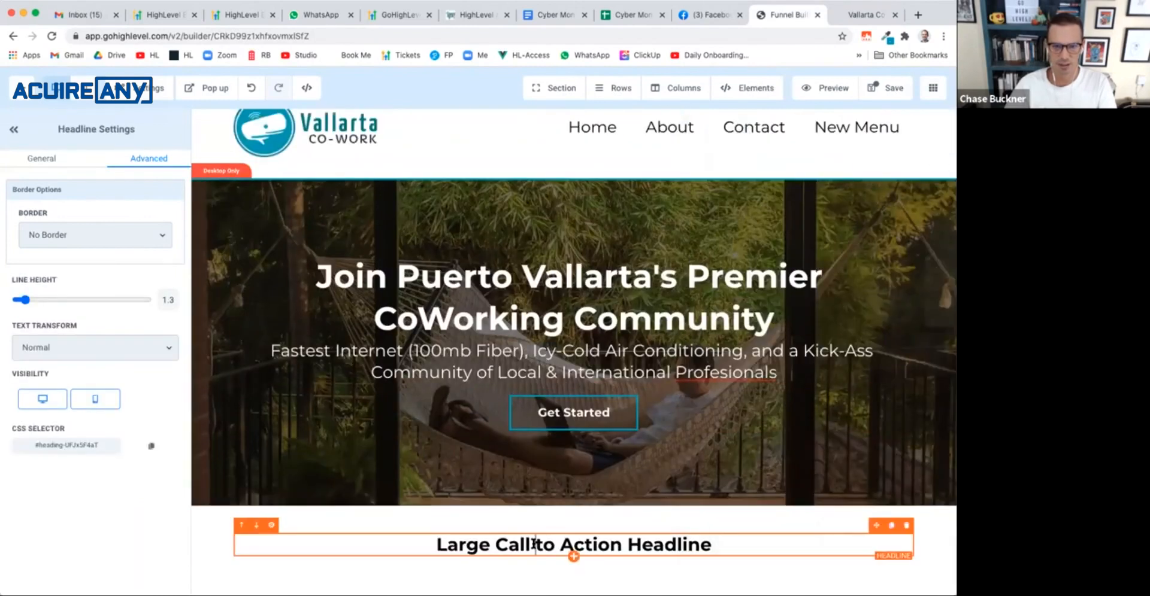
Step: Replace the placeholder headline with the copied text "Welcome To Vallarta CoWork!" and make it bold
{"action": "key", "text": "ctrl+a"}
{"action": "key", "text": "ctrl+v"}
{"action": "key", "text": "ctrl+a"}
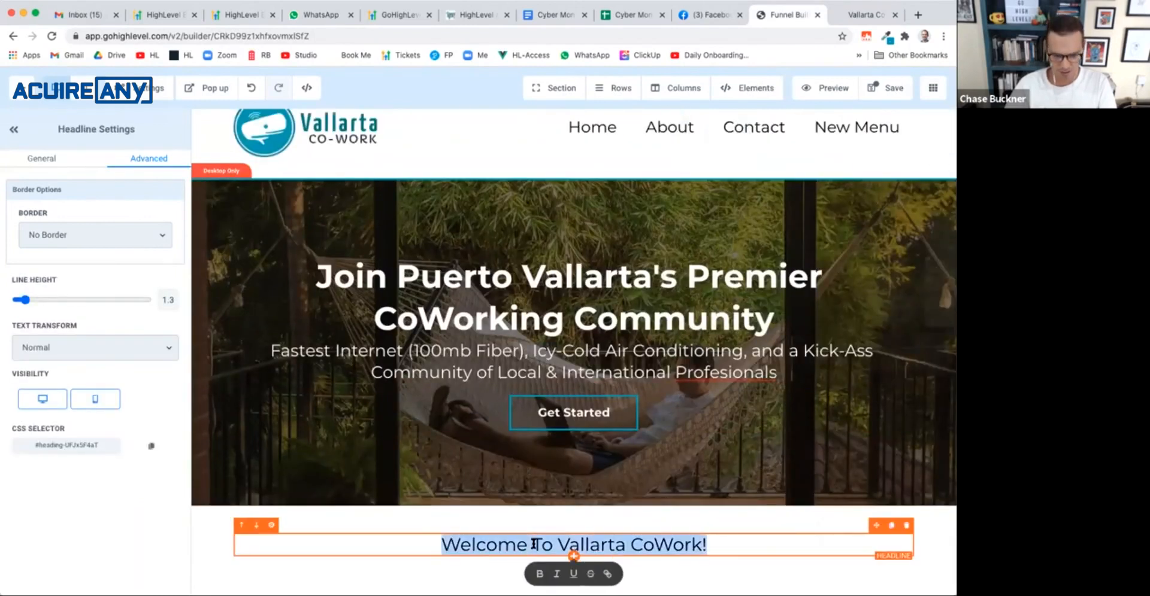
{"action": "key", "text": "ctrl+b"}
Step: Add a paragraph element below the welcome headline and fill it with the three welcome paragraphs copied from the original site
{"action": "left_click", "coordinate": [574, 556]}
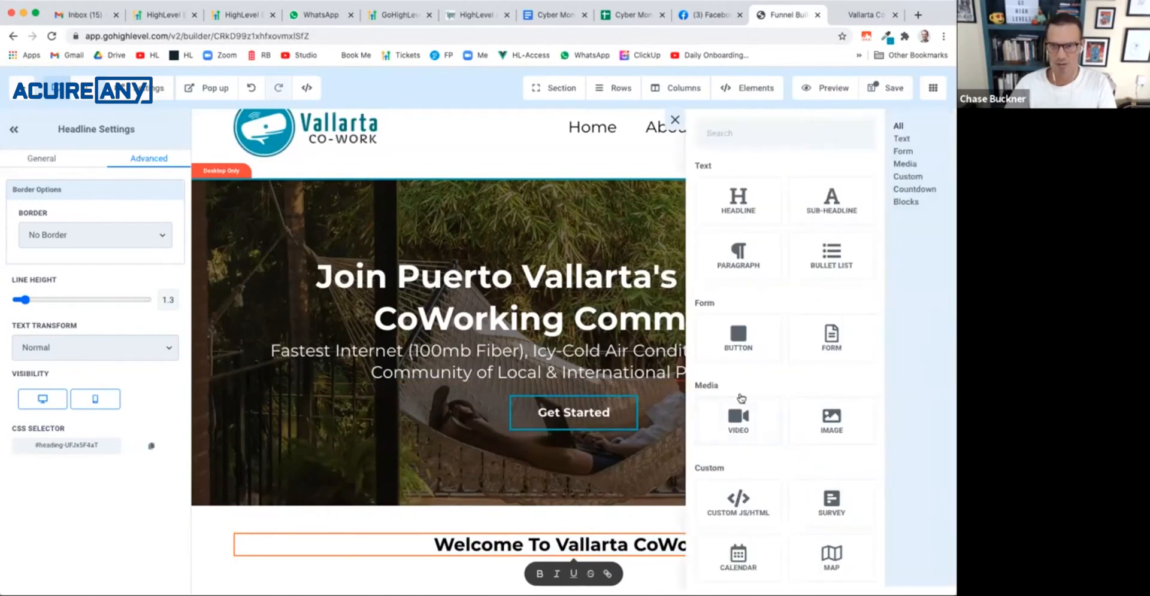
{"action": "left_click", "coordinate": [740, 270]}
{"action": "left_click", "coordinate": [862, 15]}
{"action": "left_click_drag", "start_coordinate": [783, 317], "coordinate": [165, 199]}
{"action": "key", "text": "super+c"}
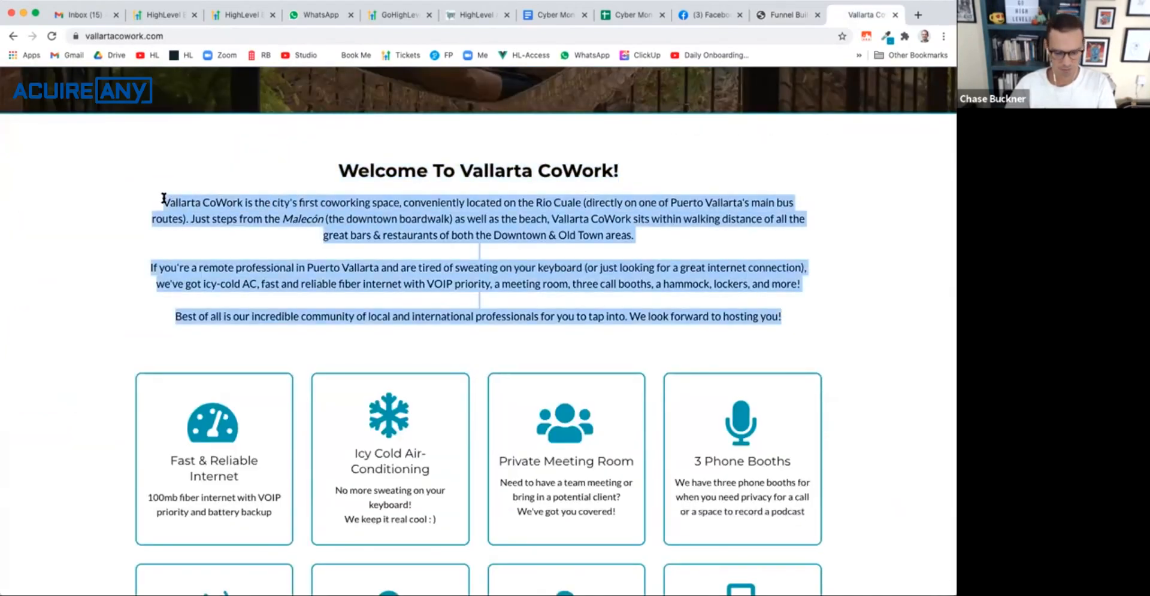
{"action": "scroll", "coordinate": [603, 438], "scroll_direction": "down", "scroll_amount": 1}
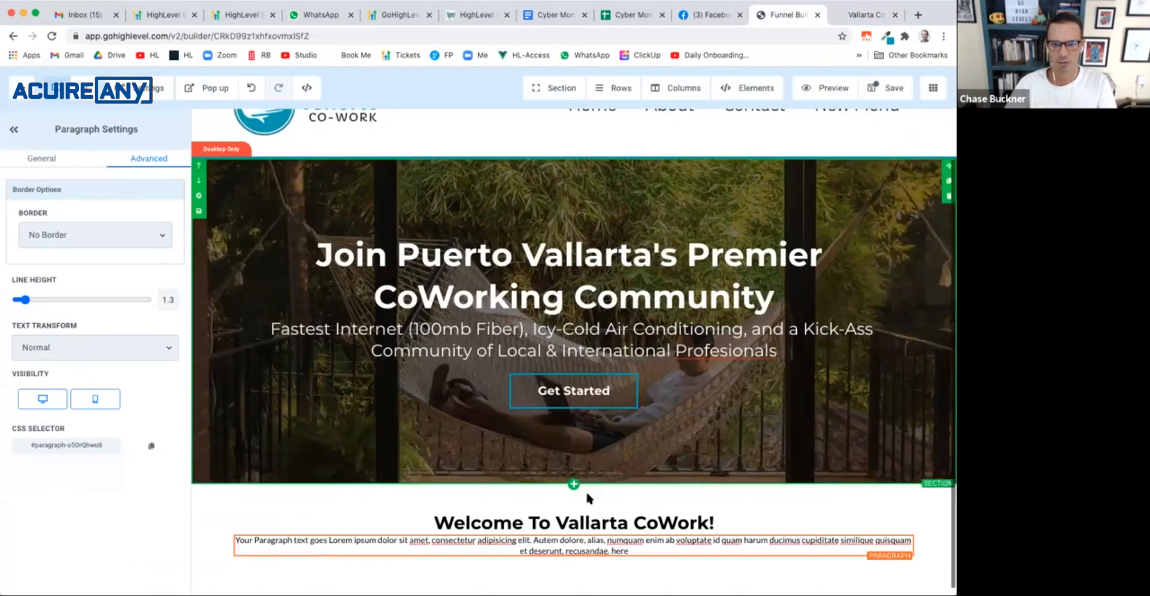
{"action": "left_click", "coordinate": [575, 542]}
{"action": "key", "text": "super+v"}
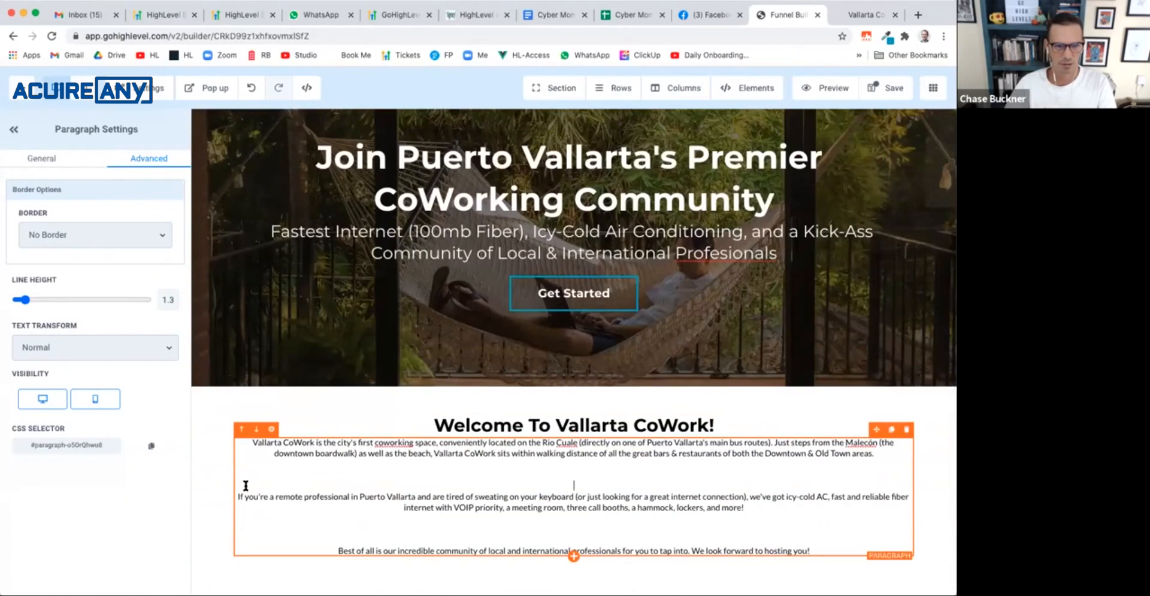
Step: Remove the extra blank lines between the three pasted welcome paragraphs
{"action": "key", "text": "BackSpace"}
{"action": "key", "text": "BackSpace"}
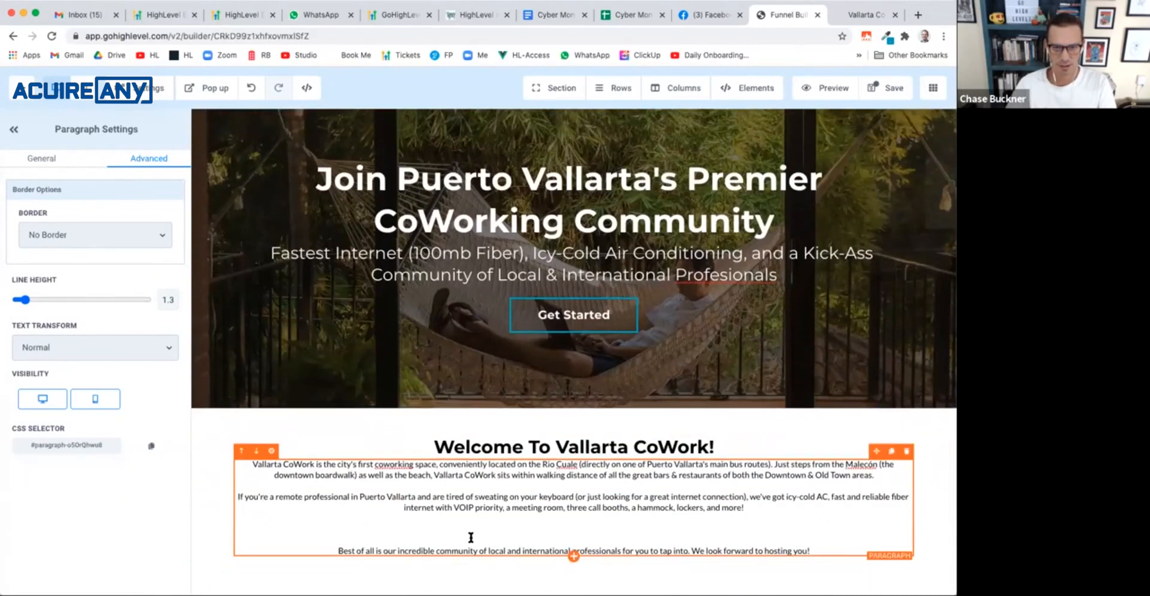
{"action": "key", "text": "BackSpace"}
{"action": "key", "text": "BackSpace"}
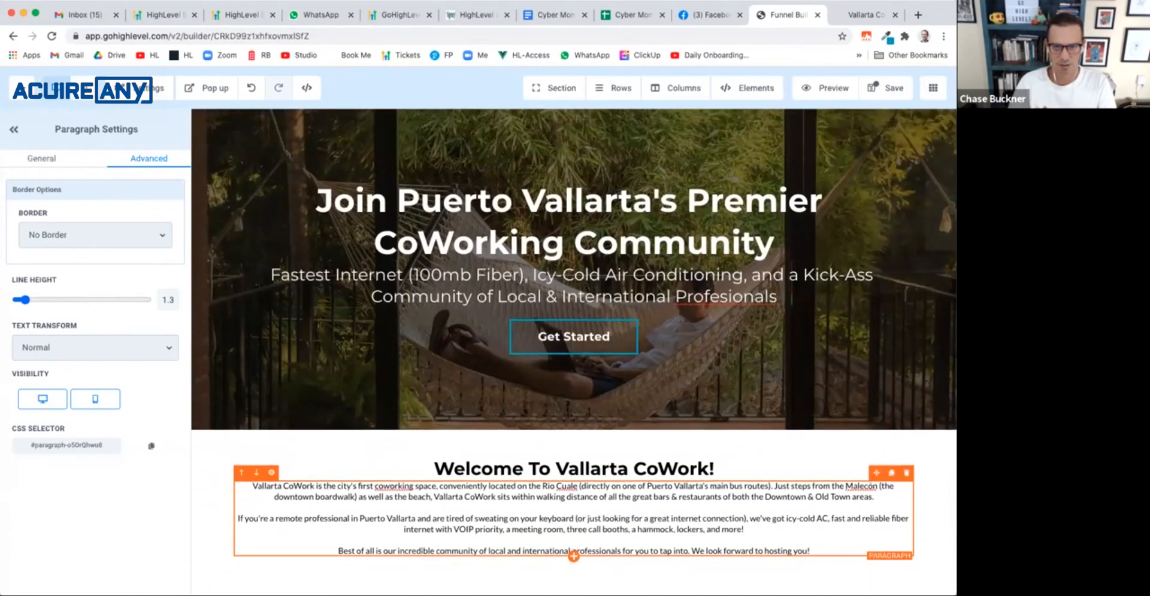
Step: Set the welcome paragraph's desktop font size to 22 and its top margin to 15
{"action": "left_click", "coordinate": [52, 159]}
{"action": "scroll", "coordinate": [67, 316], "scroll_direction": "down", "scroll_amount": 3}
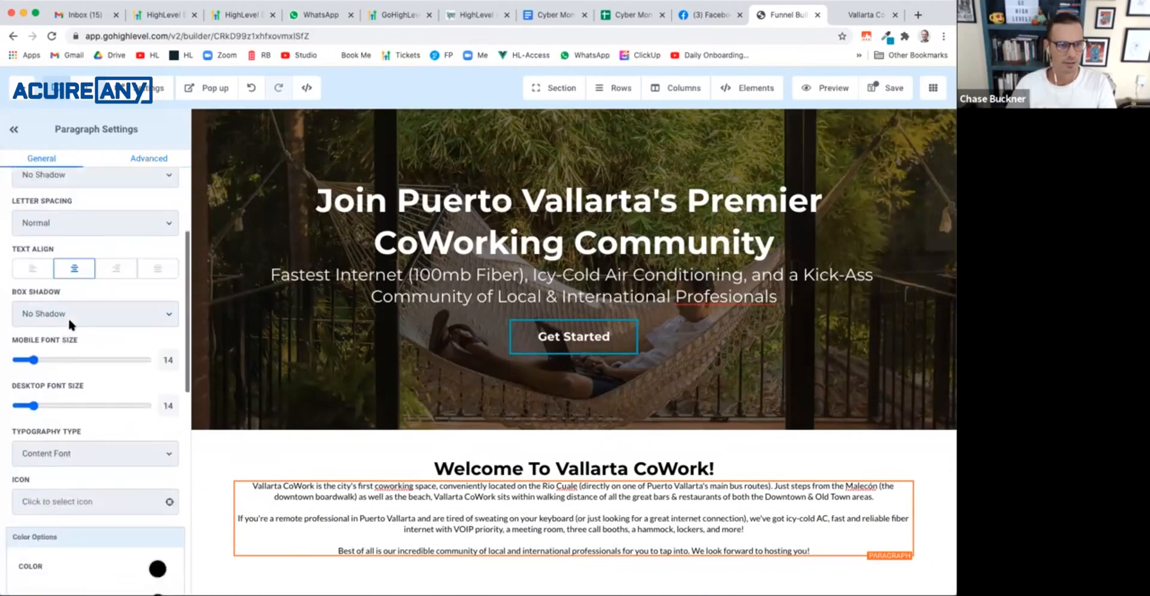
{"action": "scroll", "coordinate": [67, 316], "scroll_direction": "down", "scroll_amount": 2}
{"action": "left_click_drag", "start_coordinate": [33, 296], "coordinate": [45, 295]}
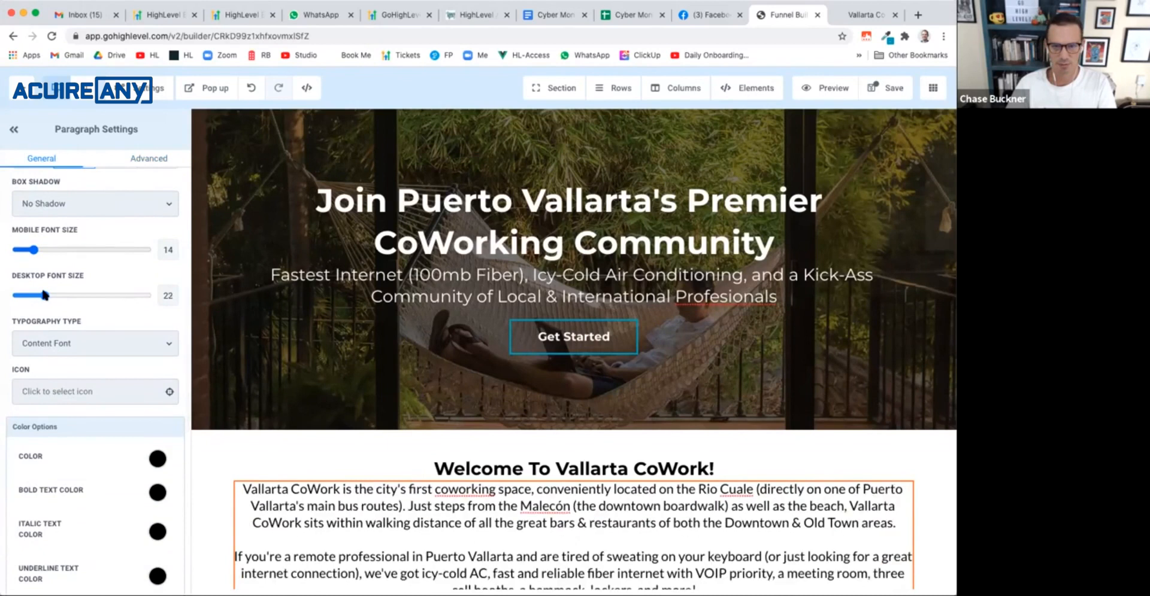
{"action": "scroll", "coordinate": [60, 359], "scroll_direction": "down", "scroll_amount": 7}
{"action": "left_click_drag", "start_coordinate": [26, 506], "coordinate": [41, 509]}
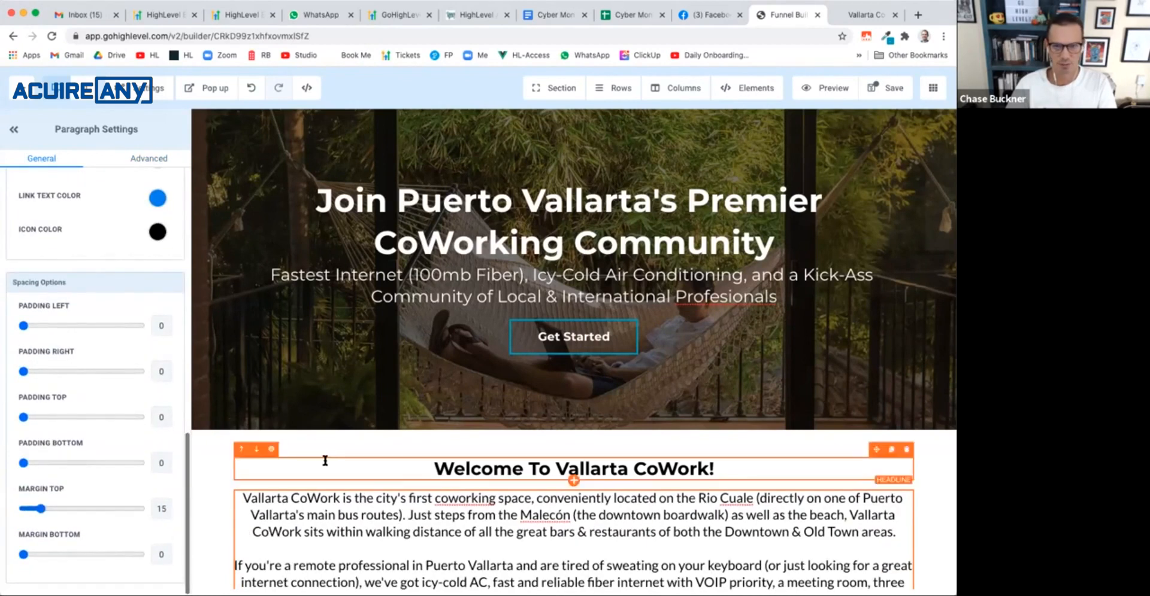
{"action": "scroll", "coordinate": [346, 388], "scroll_direction": "down", "scroll_amount": 4}
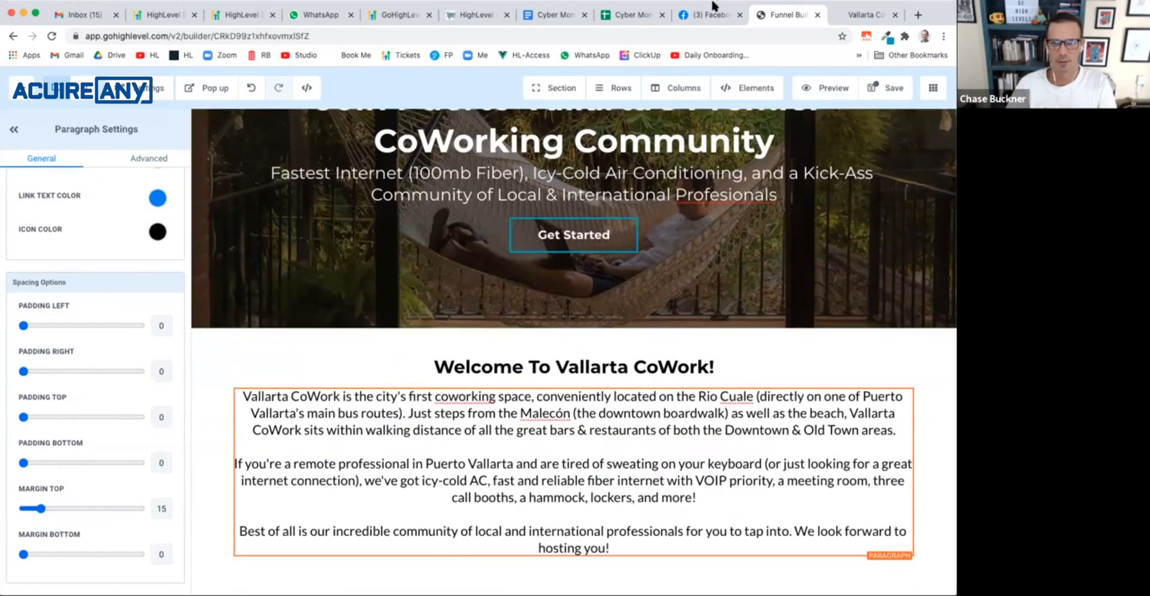
Step: Check the feature cards on the original site and add a new section below the welcome section in the page builder
{"action": "left_click", "coordinate": [861, 18]}
{"action": "scroll", "coordinate": [716, 275], "scroll_direction": "down", "scroll_amount": 4}
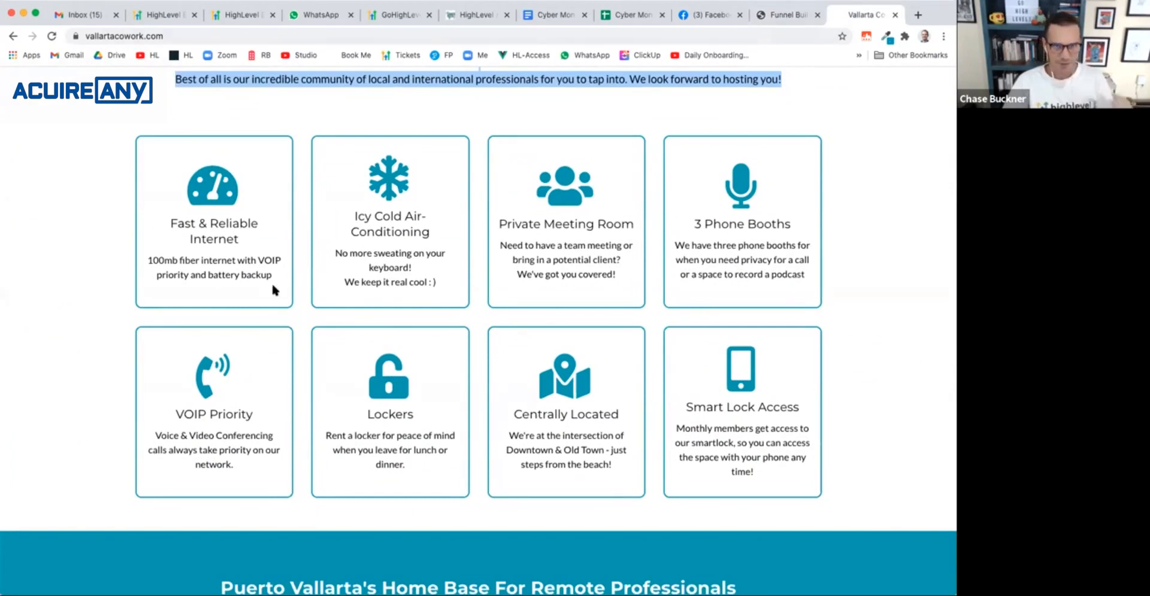
{"action": "left_click", "coordinate": [782, 15]}
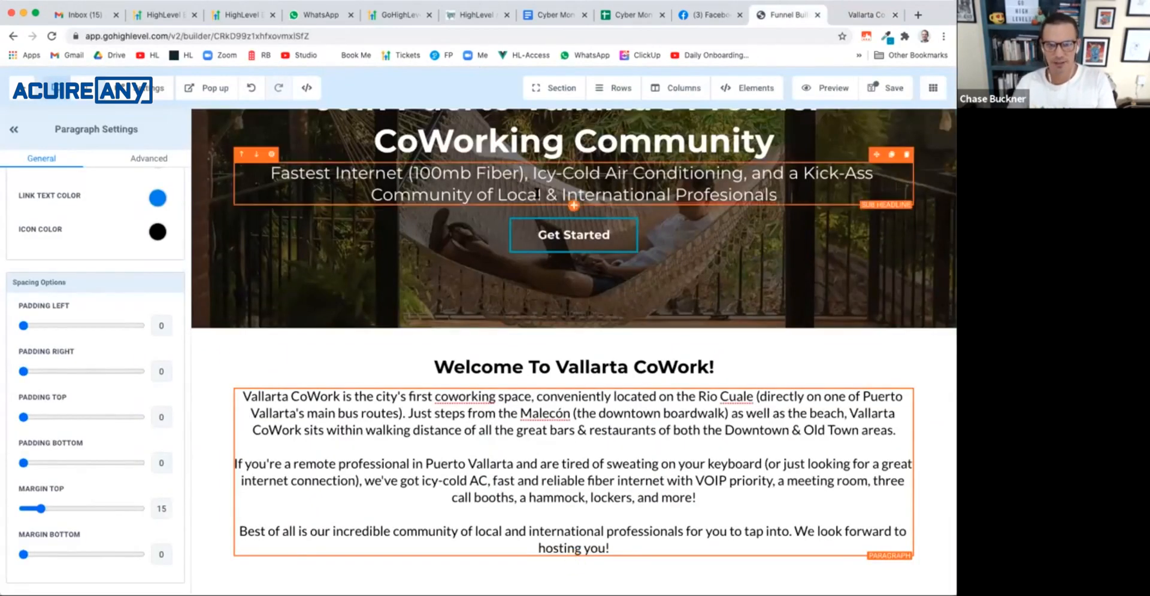
{"action": "mouse_move", "coordinate": [540, 94]}
{"action": "left_click", "coordinate": [557, 114]}
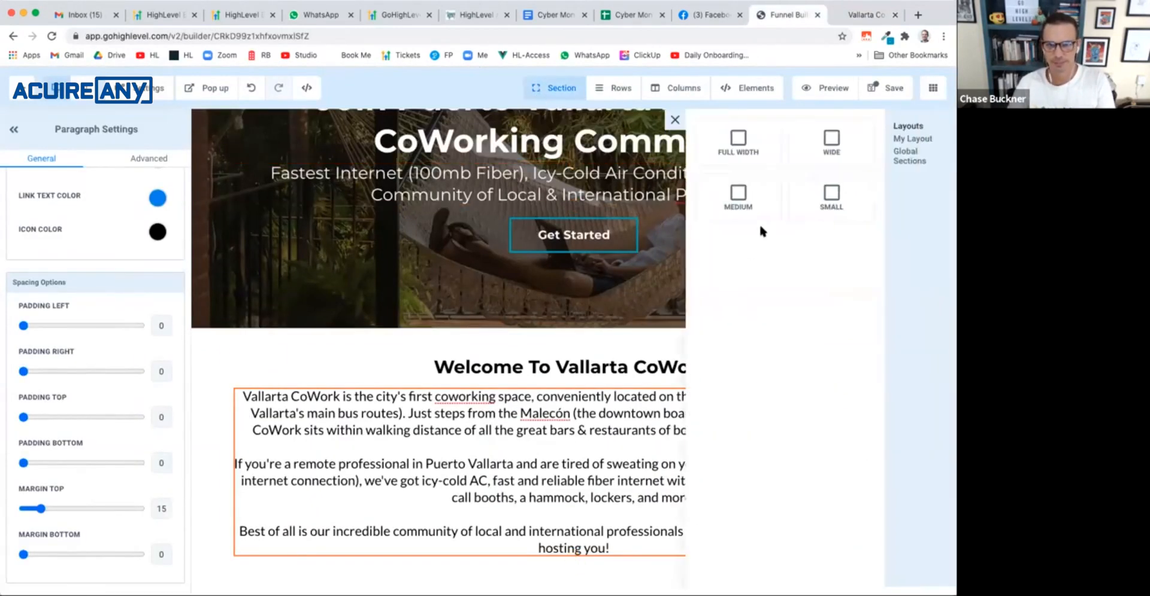
{"action": "left_click_drag", "start_coordinate": [539, 542], "coordinate": [540, 544]}
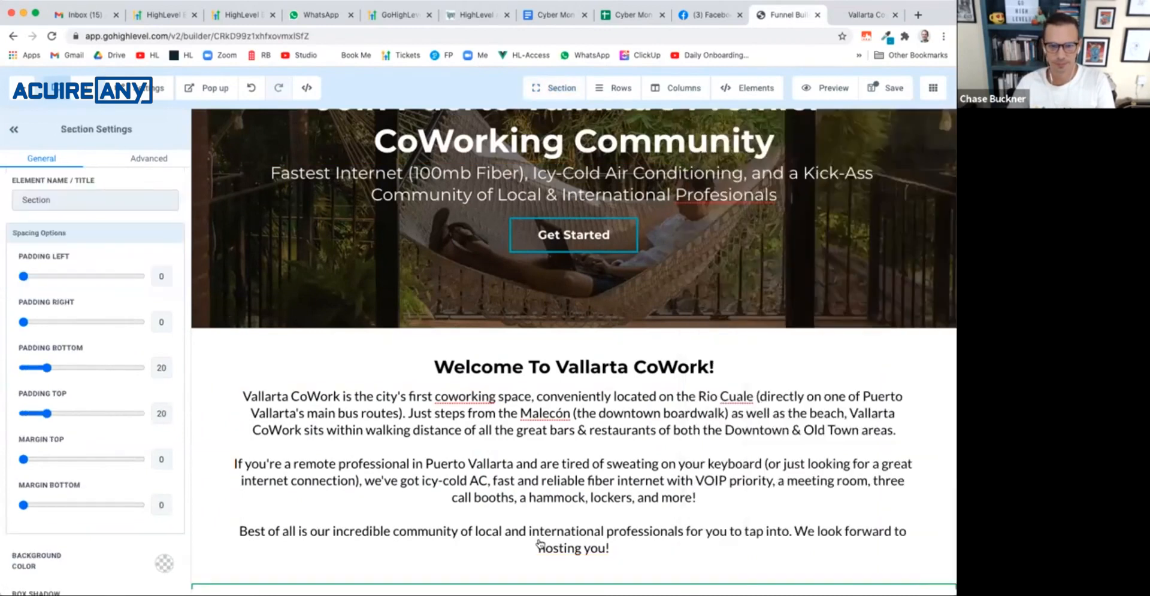
Step: Insert a two-column row in the new section after rechecking the card layout on the original site
{"action": "left_click", "coordinate": [573, 542]}
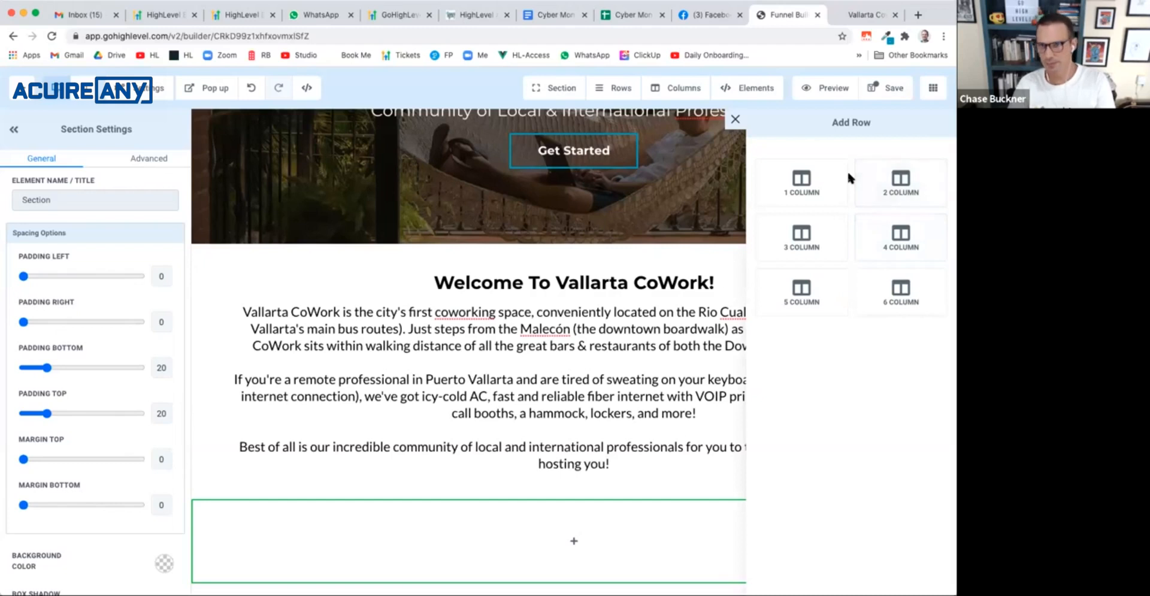
{"action": "left_click", "coordinate": [867, 14]}
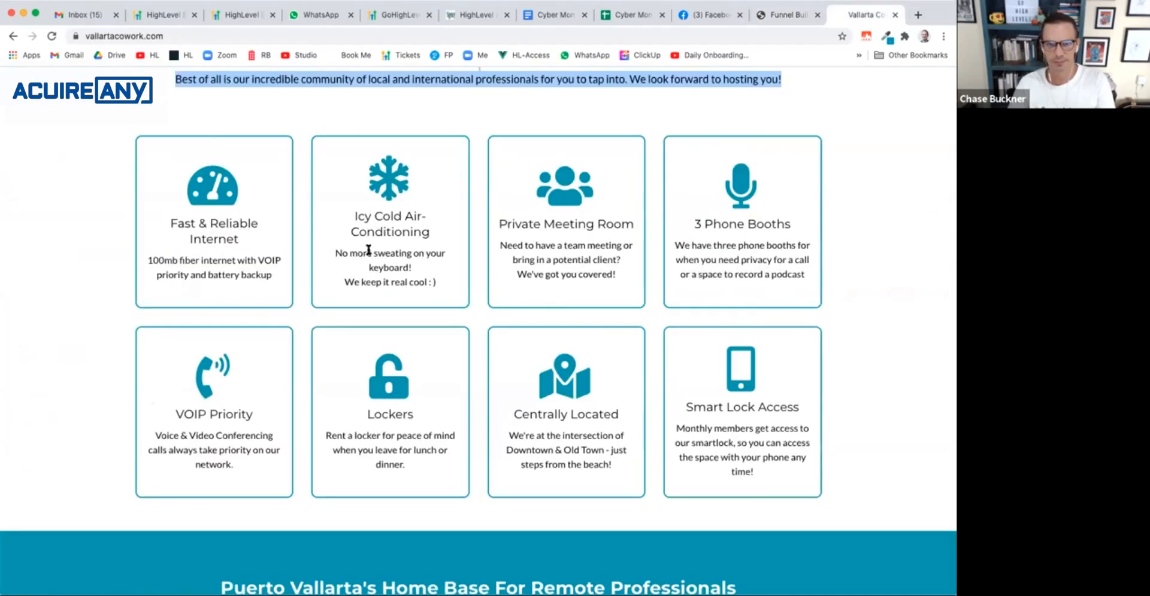
{"action": "left_click", "coordinate": [789, 17]}
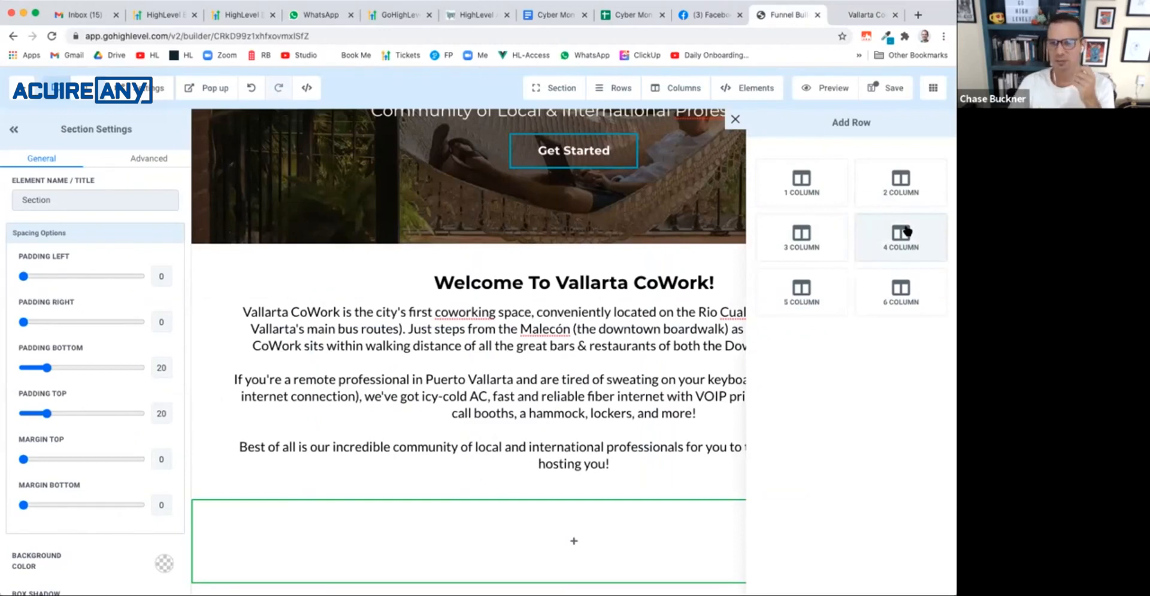
{"action": "left_click", "coordinate": [901, 180]}
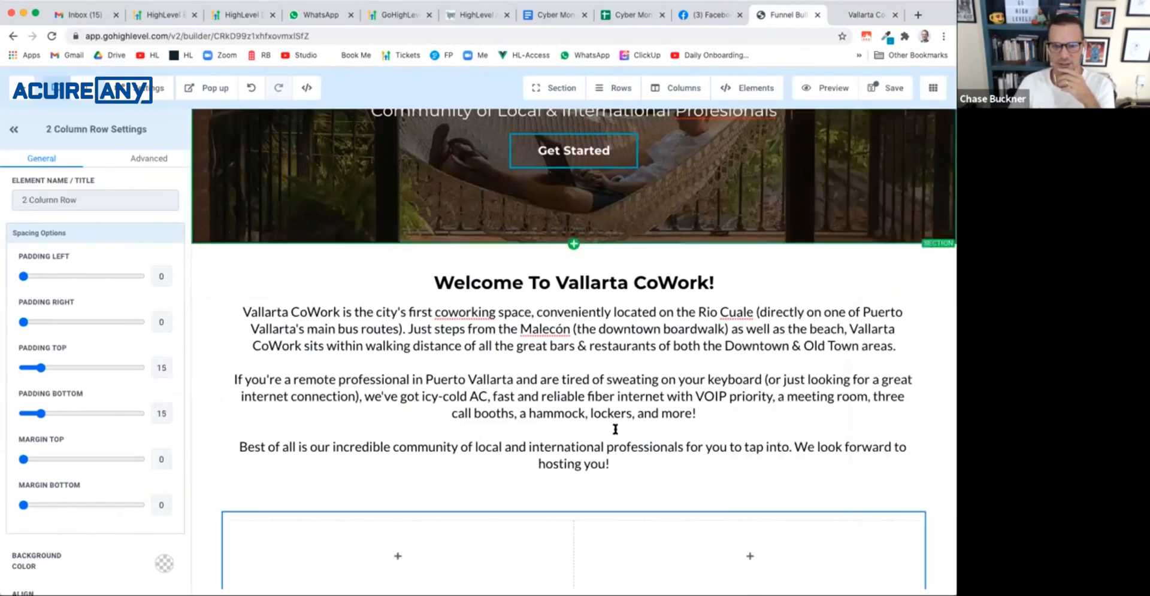
{"action": "scroll", "coordinate": [616, 428], "scroll_direction": "down", "scroll_amount": 1}
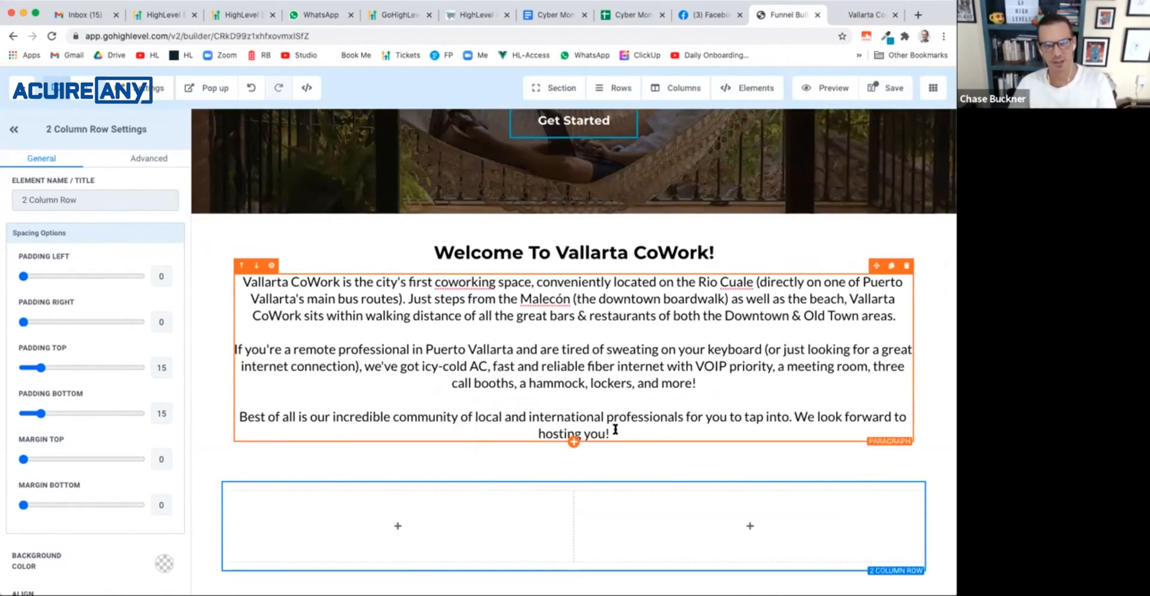
Step: Select the "3 Phone Booths" card heading on the original site
{"action": "left_click", "coordinate": [866, 14]}
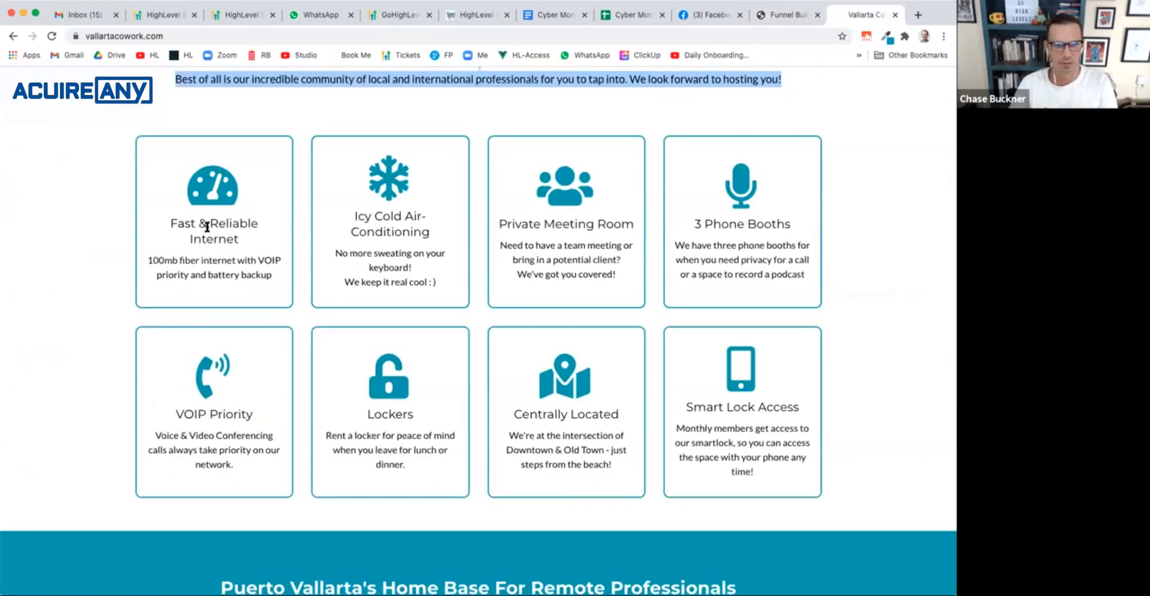
{"action": "left_click_drag", "start_coordinate": [791, 227], "coordinate": [705, 228]}
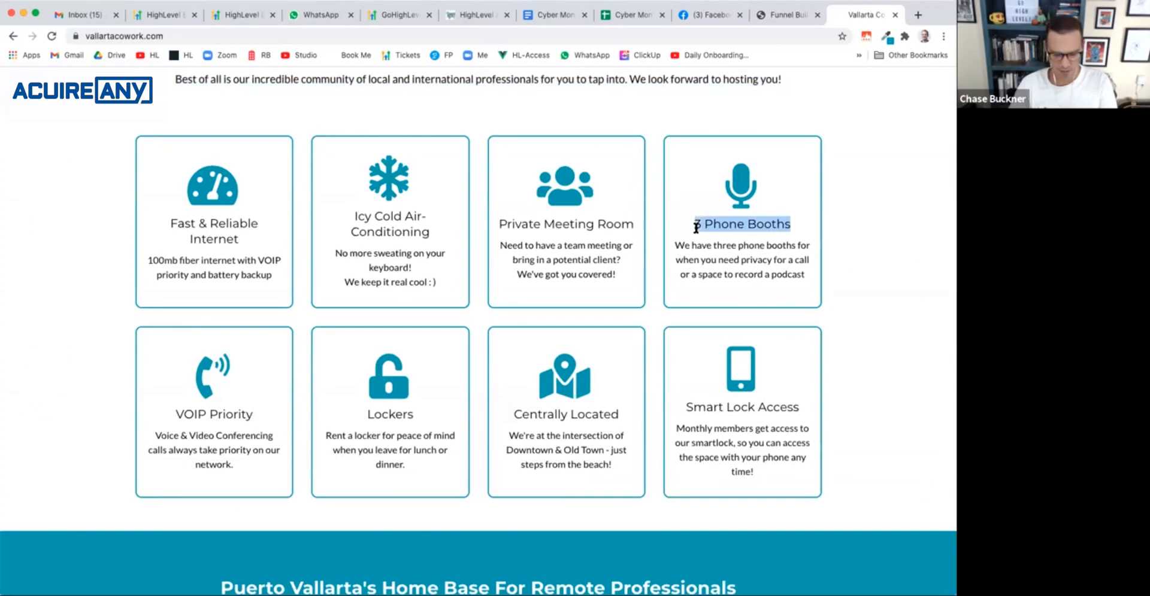
{"action": "left_click", "coordinate": [703, 227]}
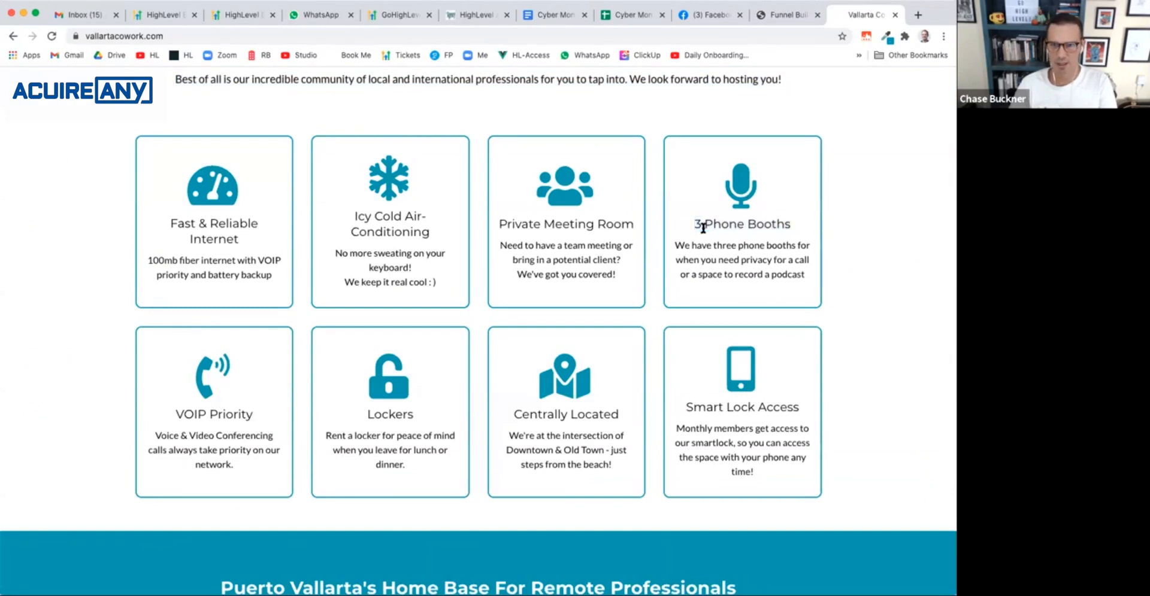
{"action": "triple_click", "coordinate": [735, 222]}
{"action": "left_click", "coordinate": [754, 259]}
Step: Switch to the funnel builder and add a sub-headline to the second column of the empty two-column row
{"action": "left_click", "coordinate": [778, 14]}
{"action": "mouse_move", "coordinate": [697, 552]}
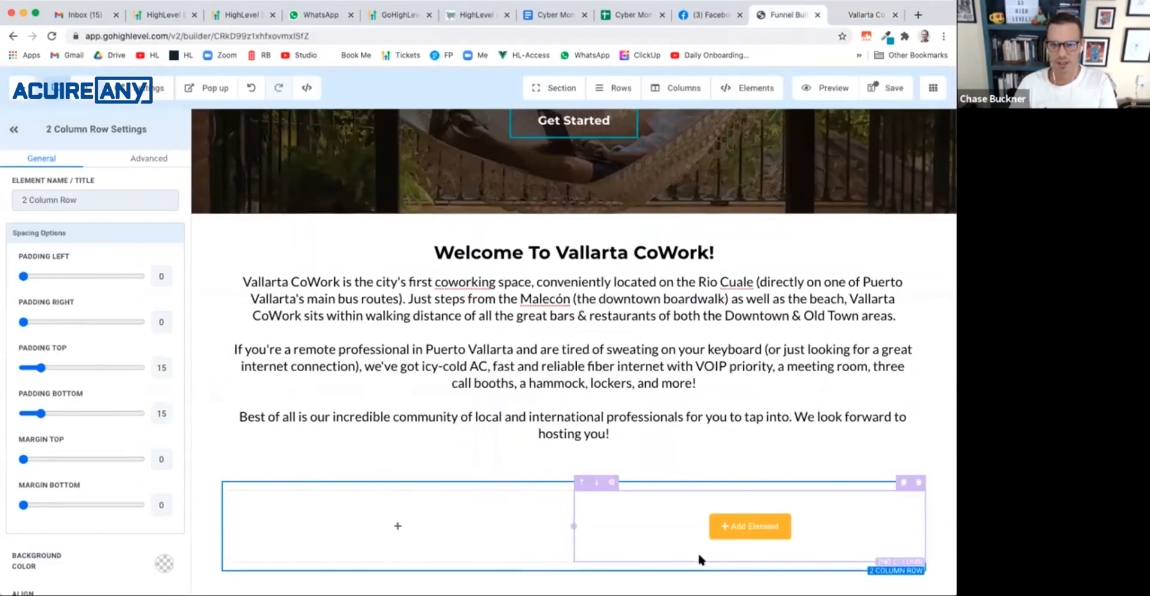
{"action": "left_click", "coordinate": [749, 527]}
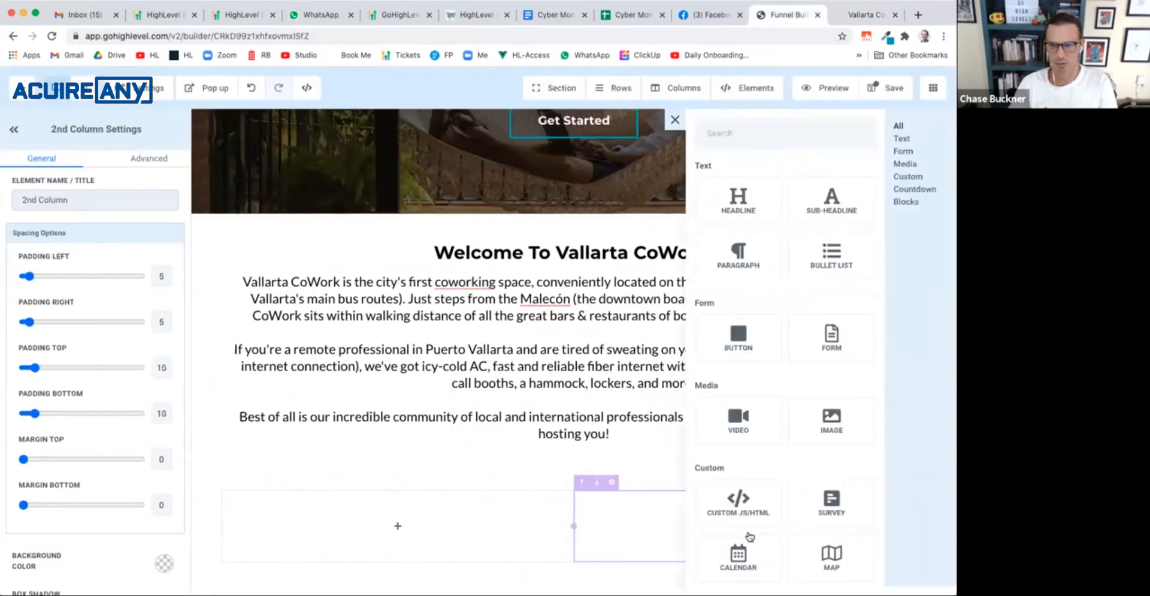
{"action": "left_click", "coordinate": [830, 201]}
{"action": "left_click", "coordinate": [702, 524]}
{"action": "triple_click", "coordinate": [700, 524]}
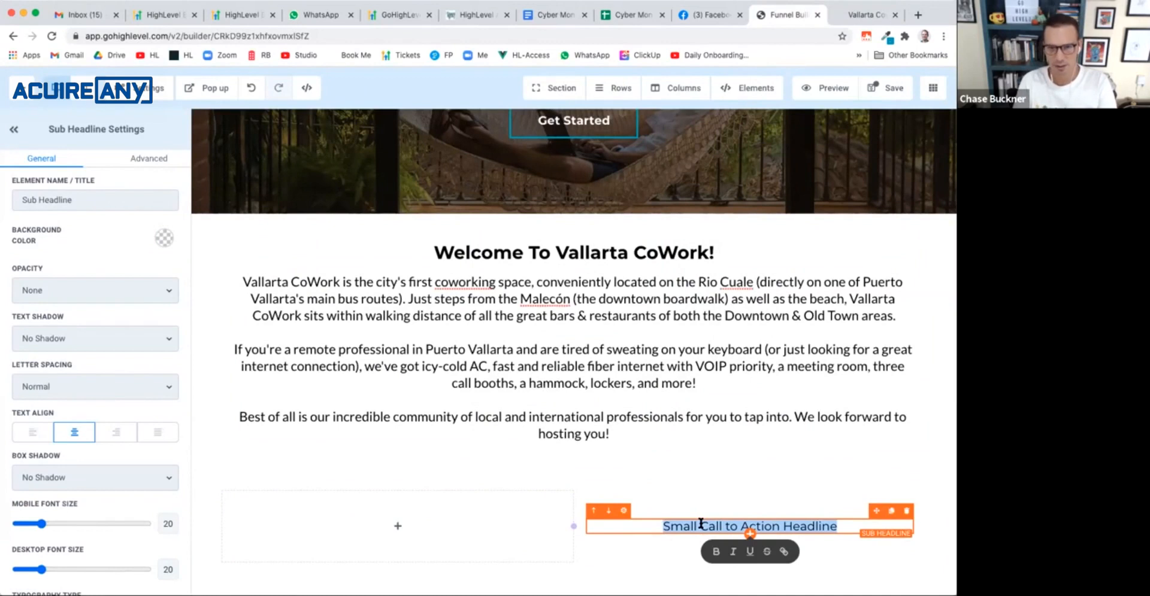
Step: Search the sub-headline's icons for "mic" and assign it the microphone-alt icon
{"action": "scroll", "coordinate": [24, 406], "scroll_direction": "down", "scroll_amount": 7}
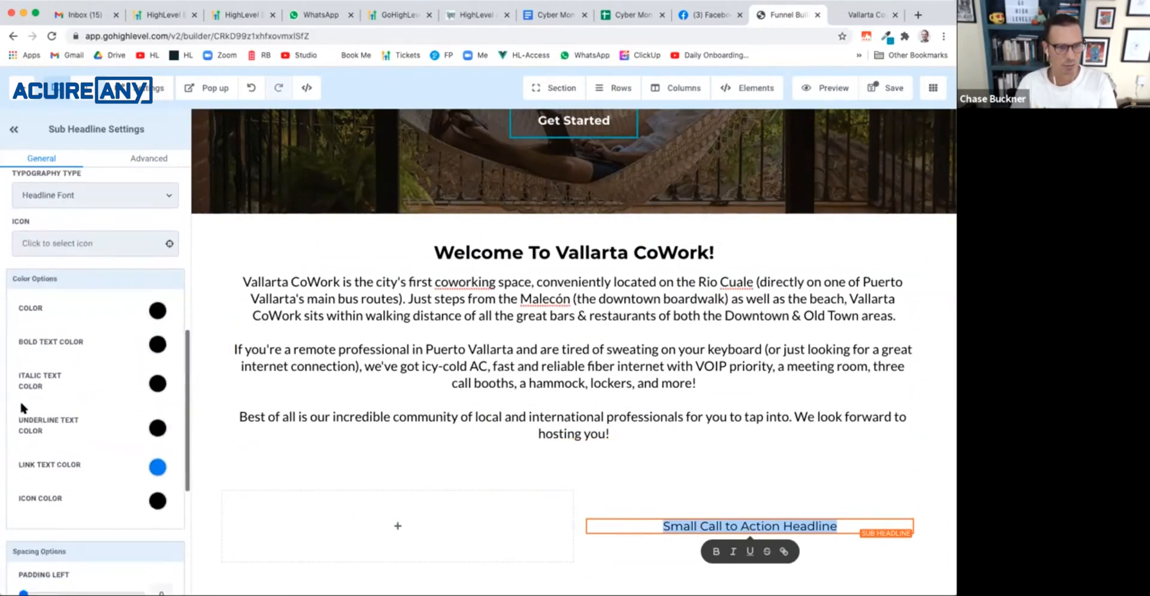
{"action": "scroll", "coordinate": [20, 405], "scroll_direction": "down", "scroll_amount": 2}
{"action": "scroll", "coordinate": [20, 405], "scroll_direction": "up", "scroll_amount": 4}
{"action": "left_click", "coordinate": [61, 282]}
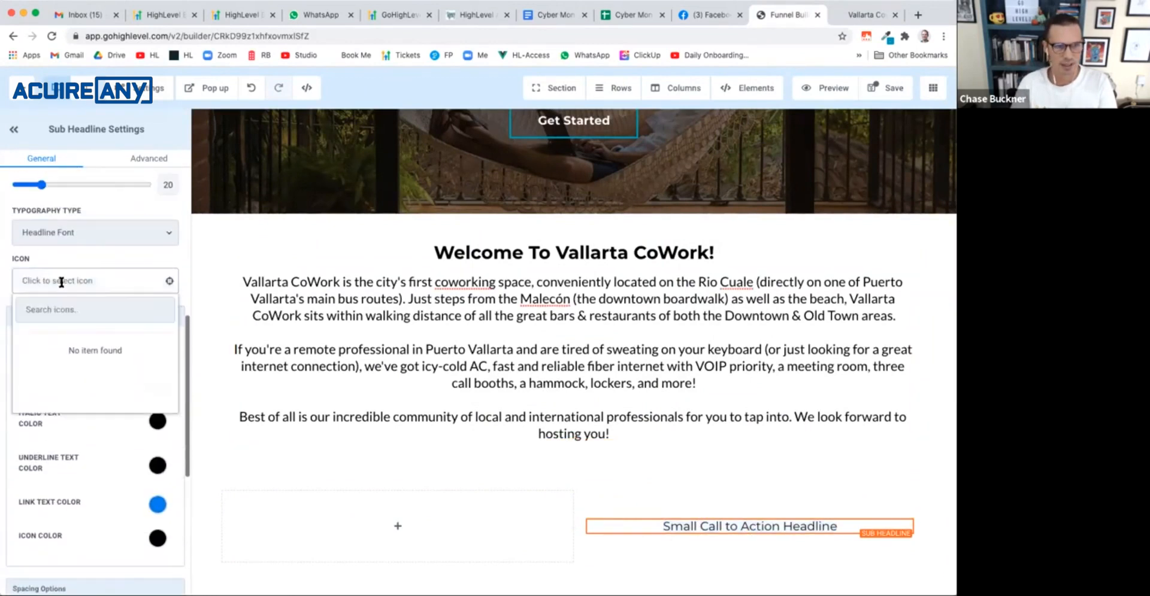
{"action": "left_click", "coordinate": [46, 310]}
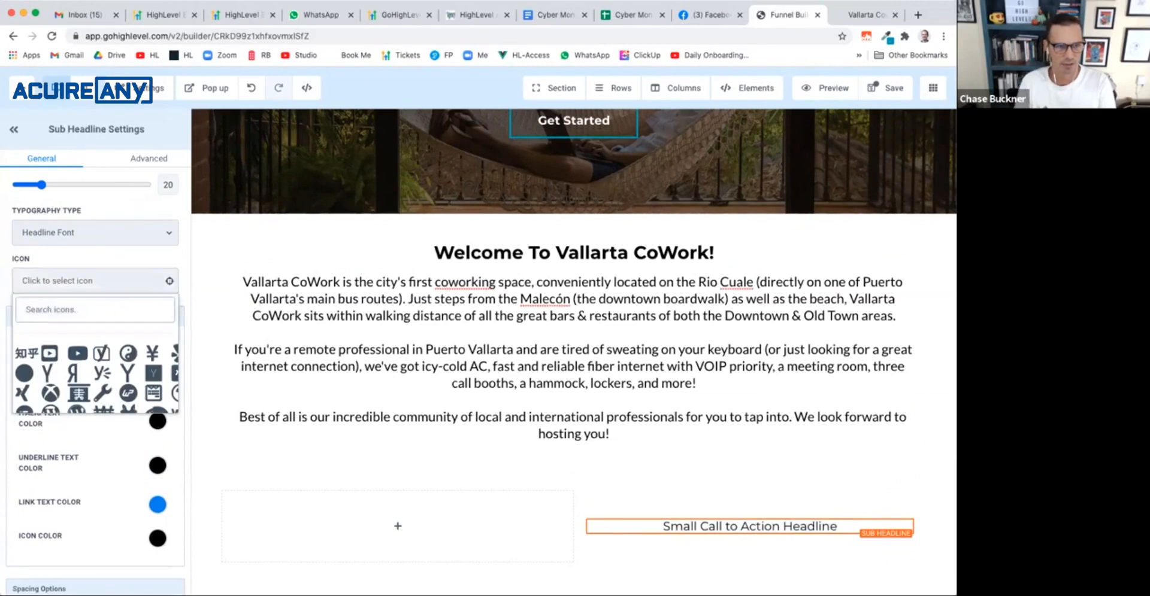
{"action": "type", "text": "mic"}
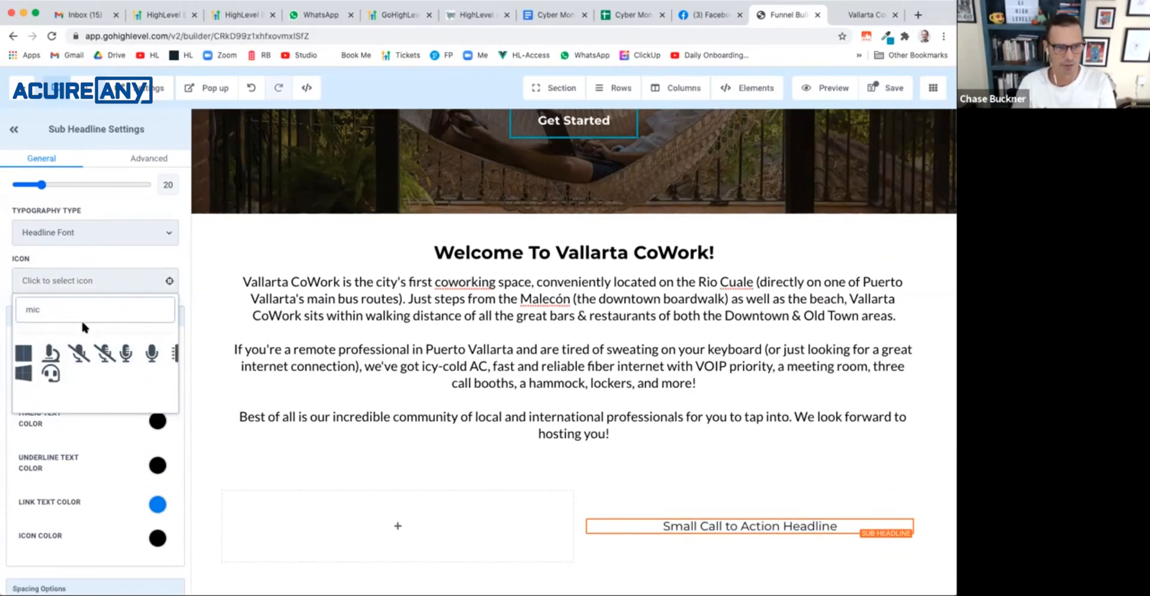
{"action": "left_click", "coordinate": [127, 354]}
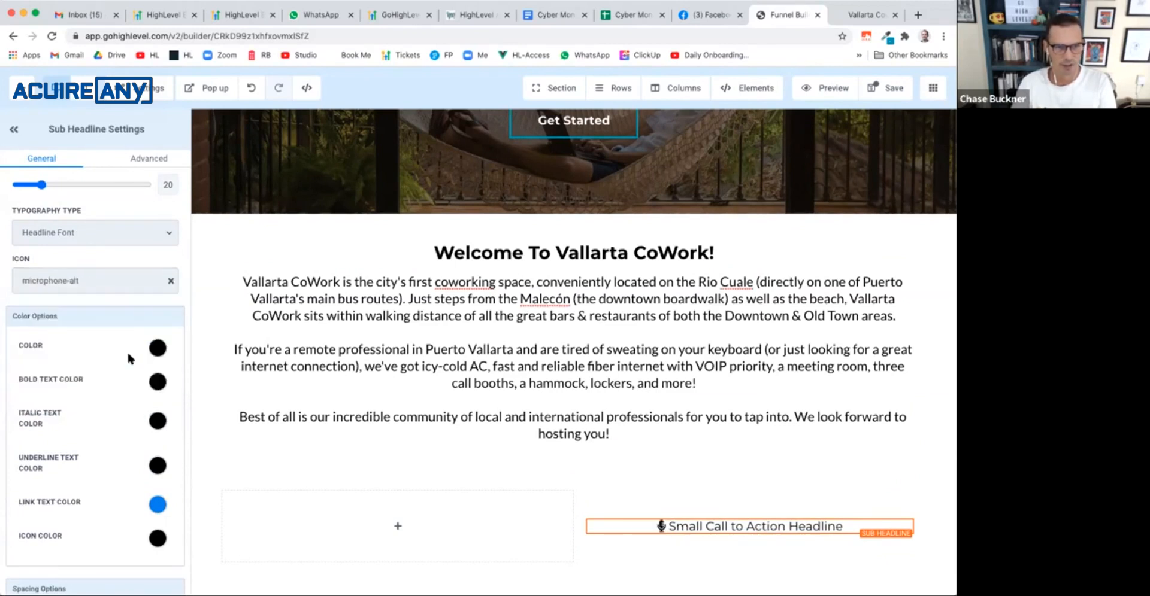
Step: Remove the sub-headline's placeholder text beside the microphone icon and set its desktop font size to 51
{"action": "left_click_drag", "start_coordinate": [668, 528], "coordinate": [857, 527]}
{"action": "key", "text": "BackSpace"}
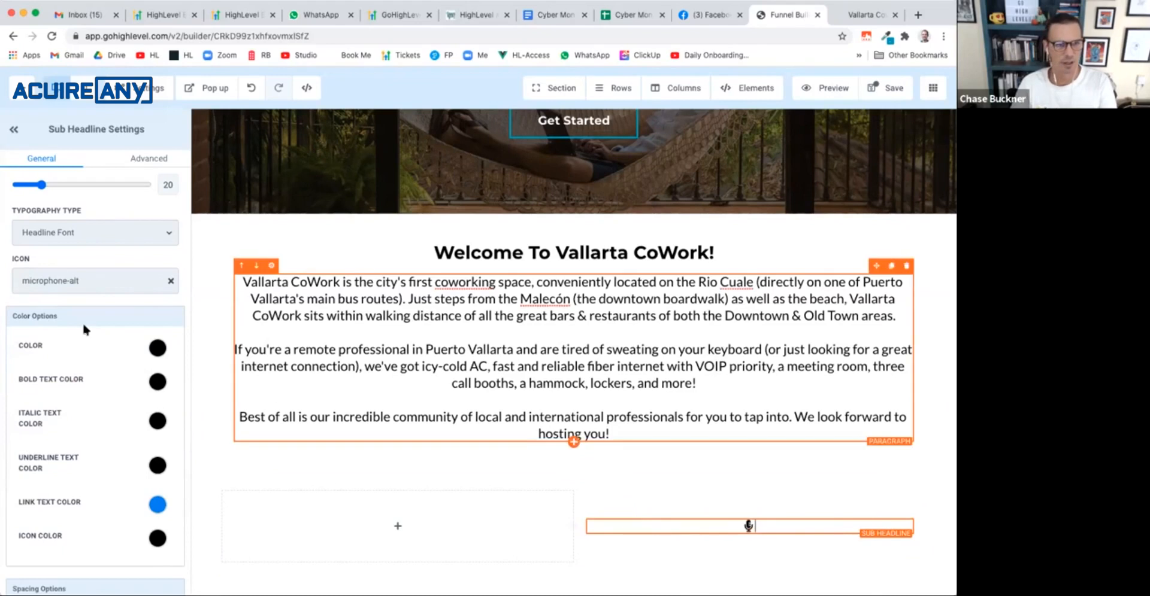
{"action": "scroll", "coordinate": [77, 311], "scroll_direction": "up", "scroll_amount": 4}
{"action": "left_click_drag", "start_coordinate": [45, 309], "coordinate": [83, 308]}
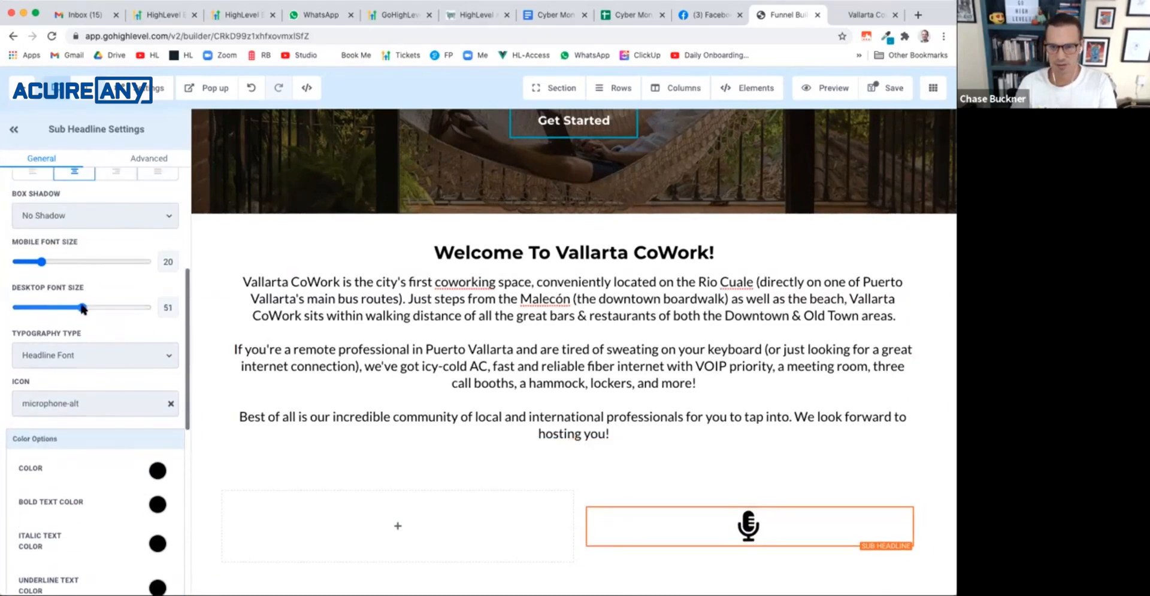
Step: Change the microphone icon's color to the teal swatch used on the original site
{"action": "scroll", "coordinate": [89, 426], "scroll_direction": "down", "scroll_amount": 3}
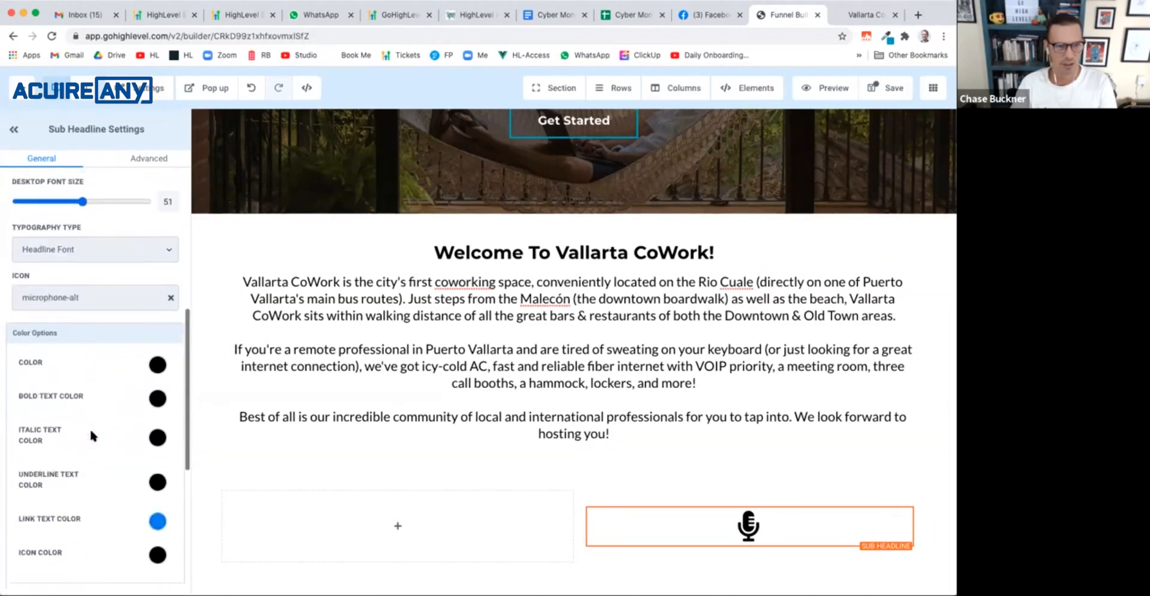
{"action": "scroll", "coordinate": [91, 435], "scroll_direction": "down", "scroll_amount": 2}
{"action": "left_click", "coordinate": [157, 471]}
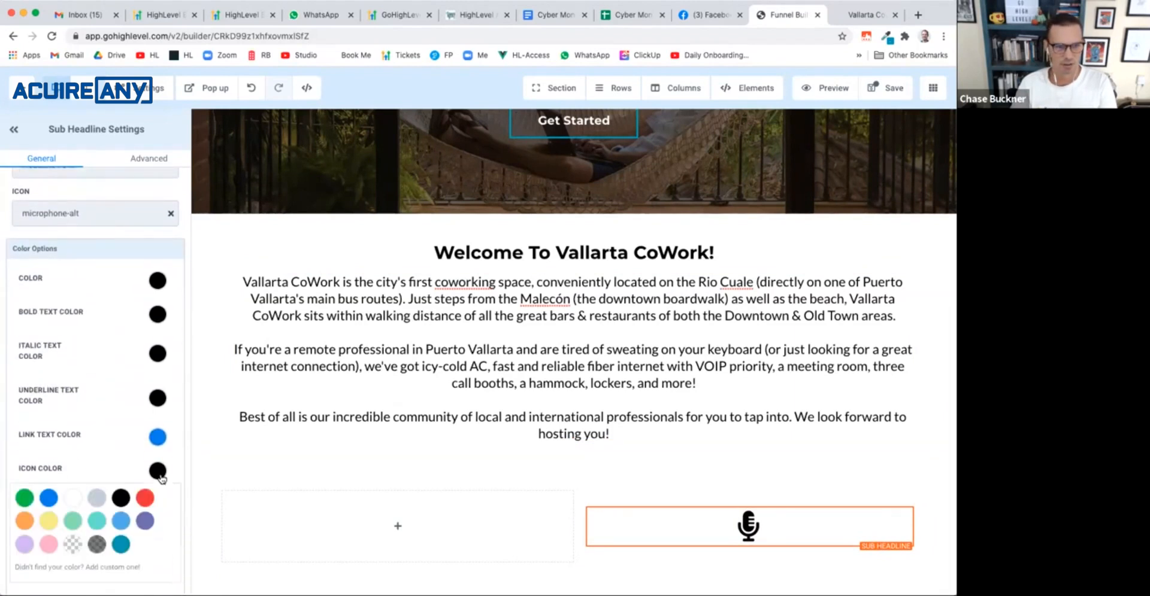
{"action": "left_click", "coordinate": [120, 545]}
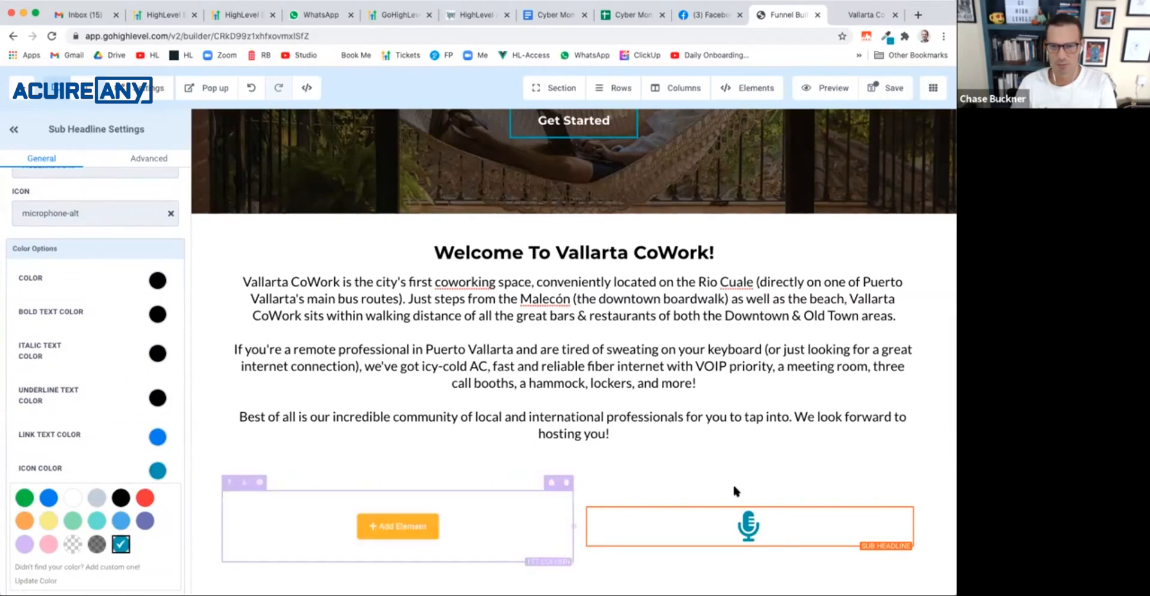
Step: Add a sub-headline below the microphone icon and fill it with the "3 Phone Booths" title copied from the Vallarta CoWork site
{"action": "left_click", "coordinate": [750, 547]}
{"action": "left_click", "coordinate": [833, 200]}
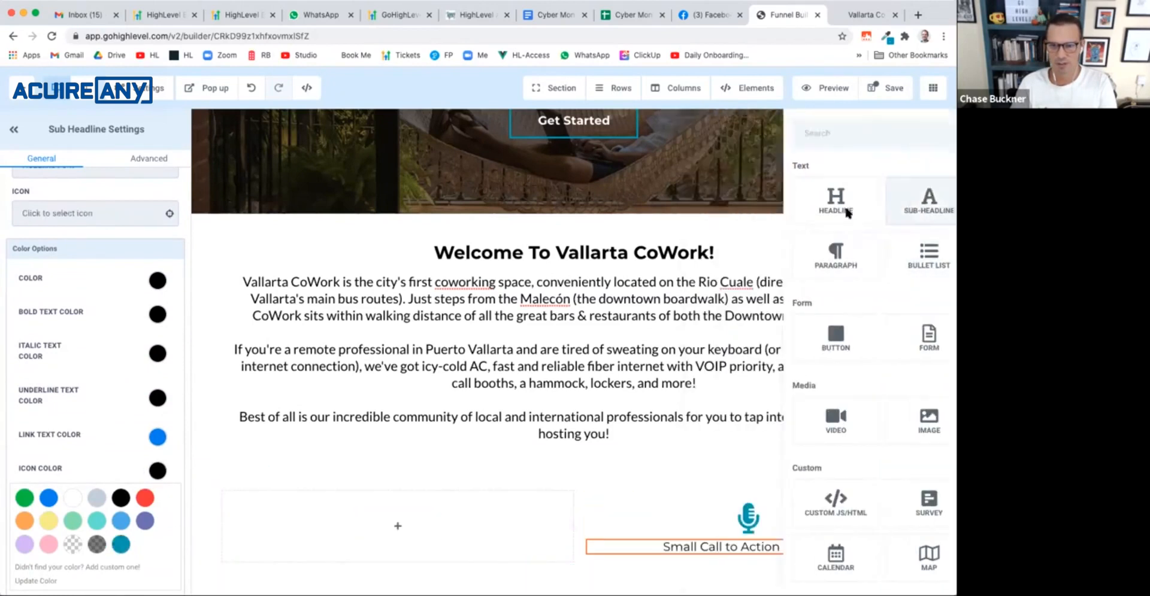
{"action": "left_click", "coordinate": [852, 18]}
{"action": "left_click_drag", "start_coordinate": [788, 220], "coordinate": [693, 224]}
{"action": "key", "text": "ctrl+c"}
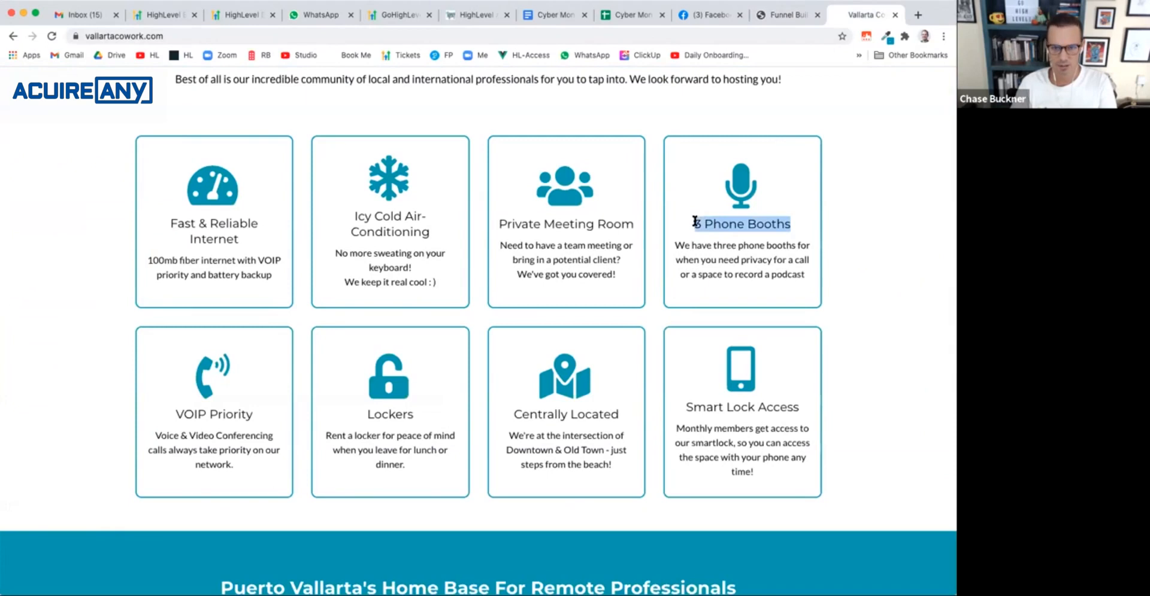
{"action": "left_click", "coordinate": [794, 16]}
{"action": "left_click", "coordinate": [731, 547]}
{"action": "key", "text": "ctrl+a"}
{"action": "key", "text": "ctrl+v"}
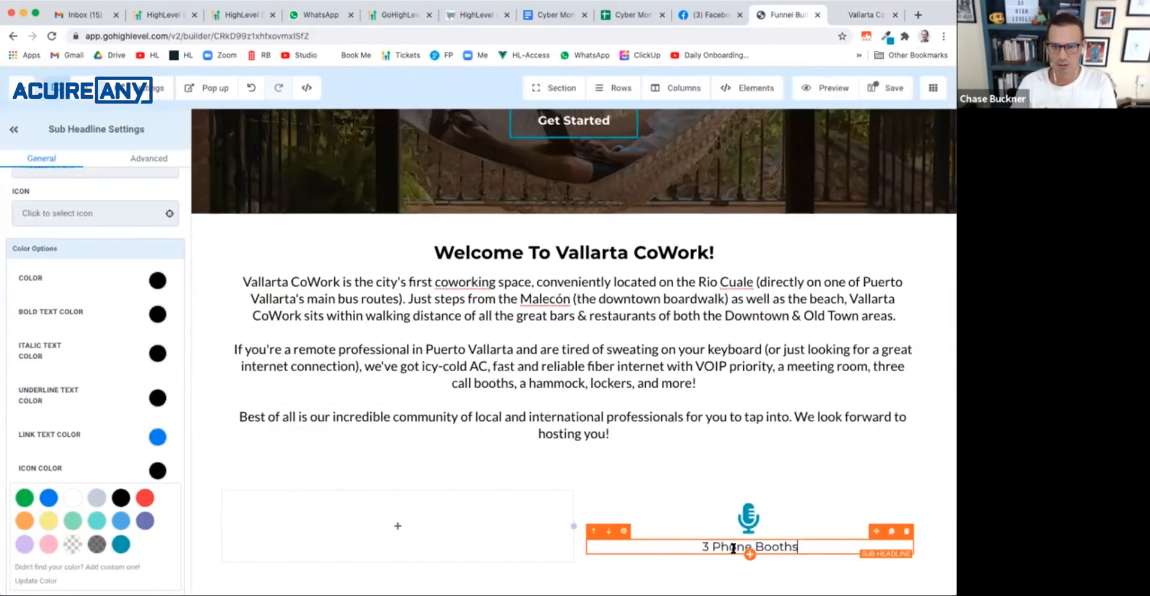
Step: Add a paragraph below "3 Phone Booths" and replace its placeholder with the phone booth description copied from the Vallarta CoWork site
{"action": "left_click", "coordinate": [862, 15]}
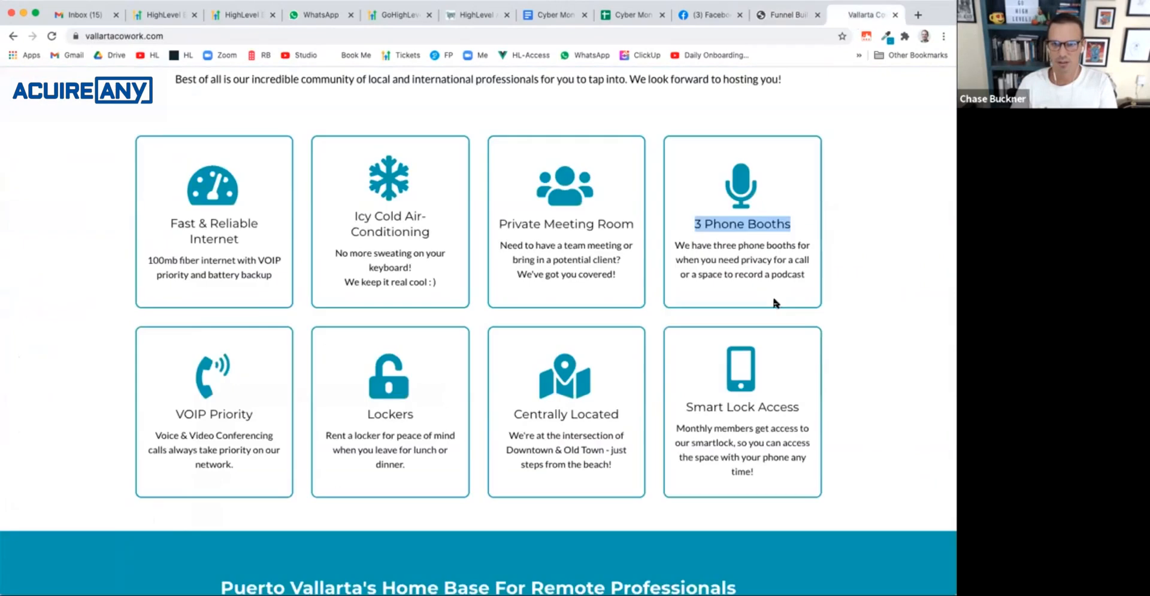
{"action": "left_click_drag", "start_coordinate": [809, 279], "coordinate": [675, 246]}
{"action": "key", "text": "ctrl+c"}
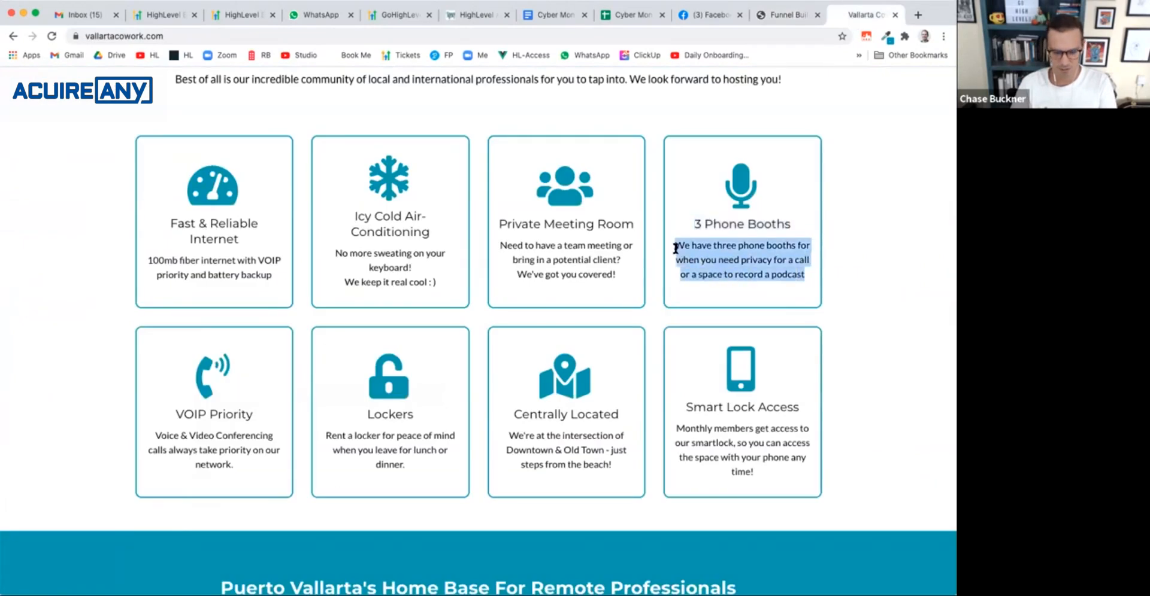
{"action": "left_click", "coordinate": [779, 14]}
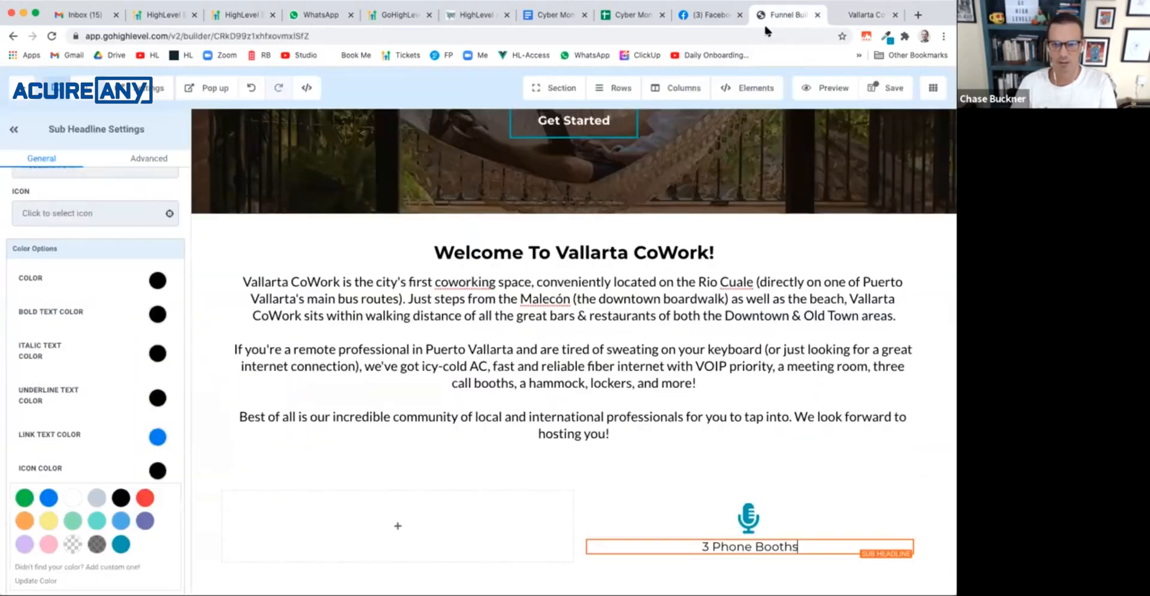
{"action": "left_click", "coordinate": [750, 553]}
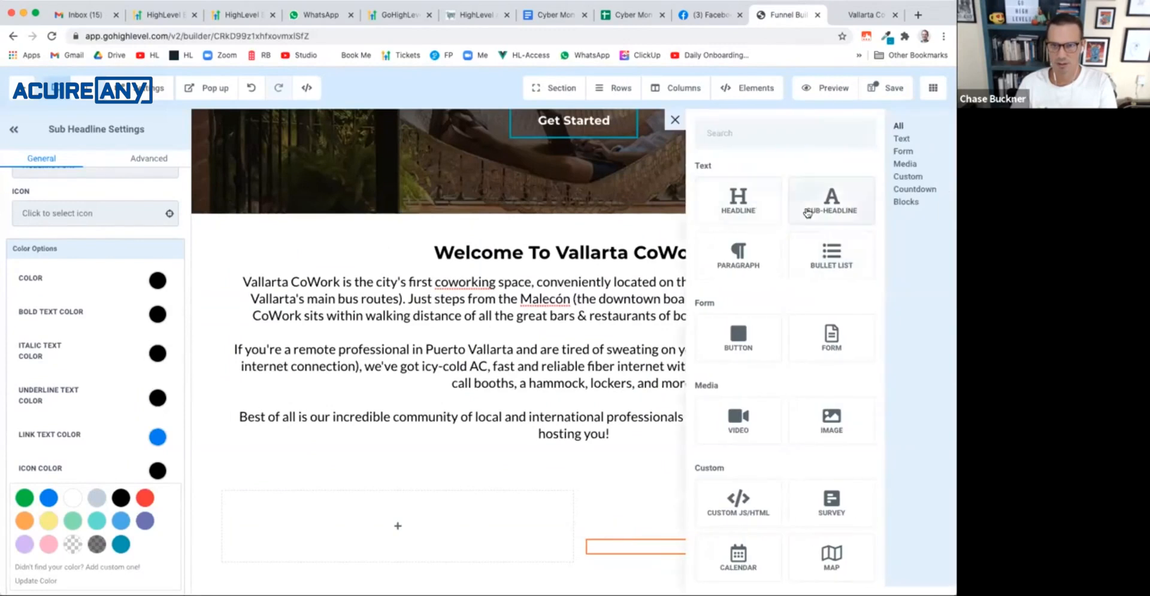
{"action": "left_click", "coordinate": [760, 259]}
{"action": "key", "text": "ctrl+a"}
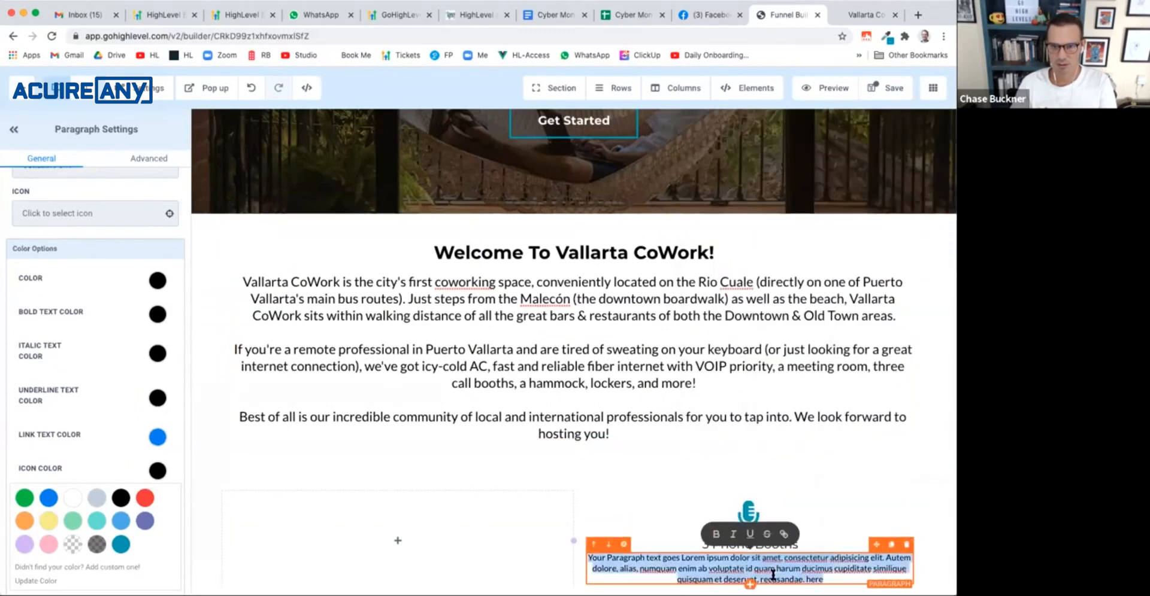
{"action": "key", "text": "ctrl+v"}
{"action": "scroll", "coordinate": [690, 545], "scroll_direction": "down", "scroll_amount": 1}
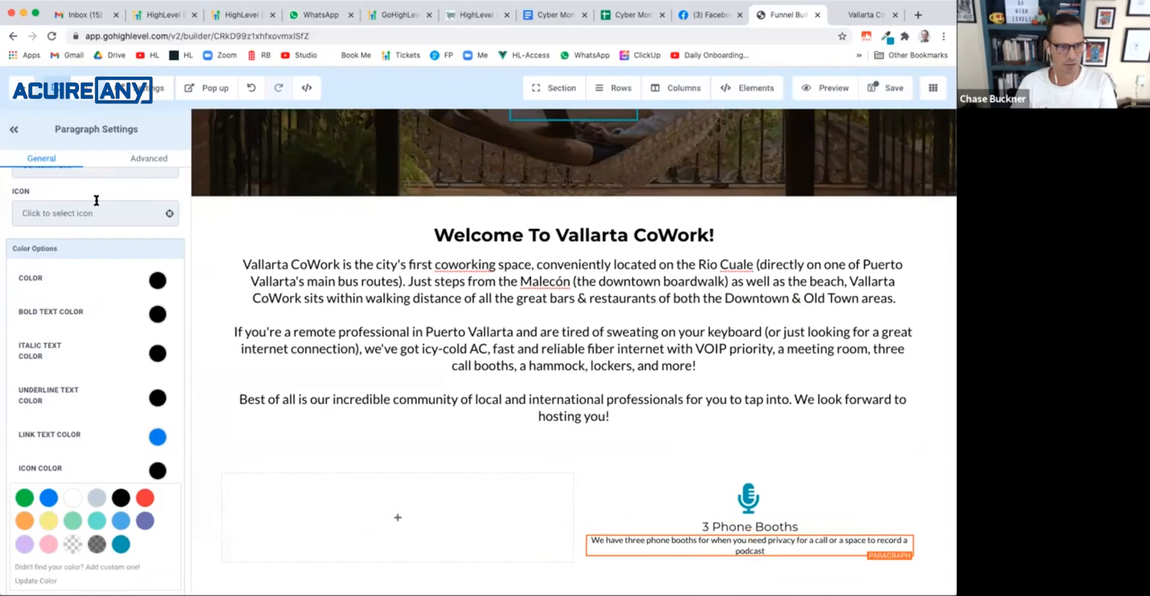
Step: Set the phone booth paragraph's desktop font size to 17 and its top padding to 5
{"action": "scroll", "coordinate": [93, 204], "scroll_direction": "up", "scroll_amount": 4}
{"action": "left_click_drag", "start_coordinate": [33, 352], "coordinate": [38, 352]}
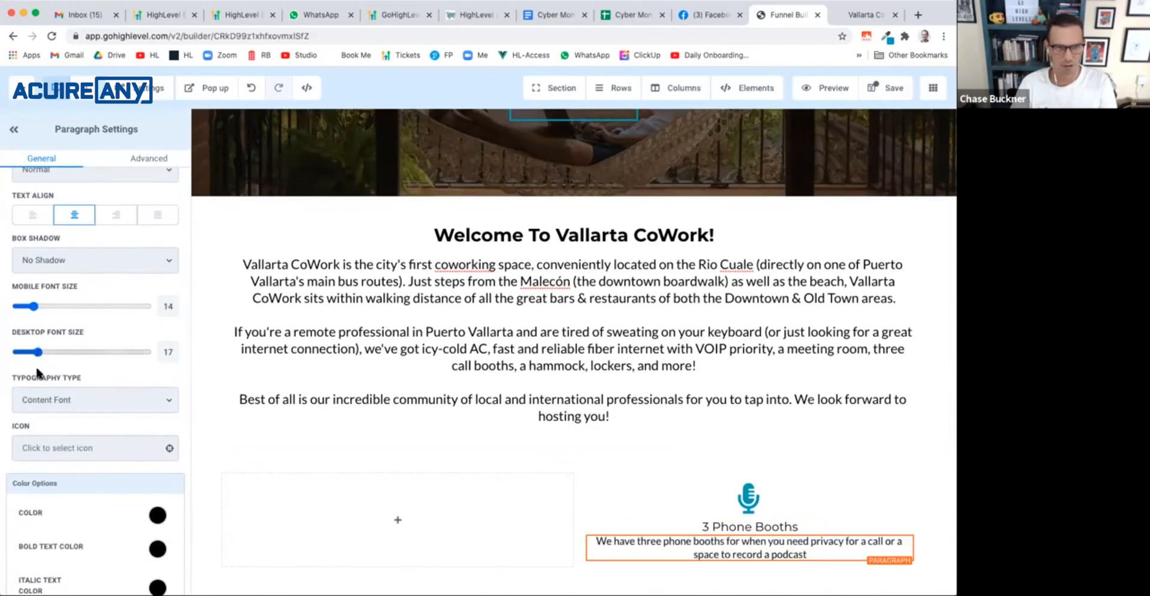
{"action": "scroll", "coordinate": [39, 386], "scroll_direction": "down", "scroll_amount": 10}
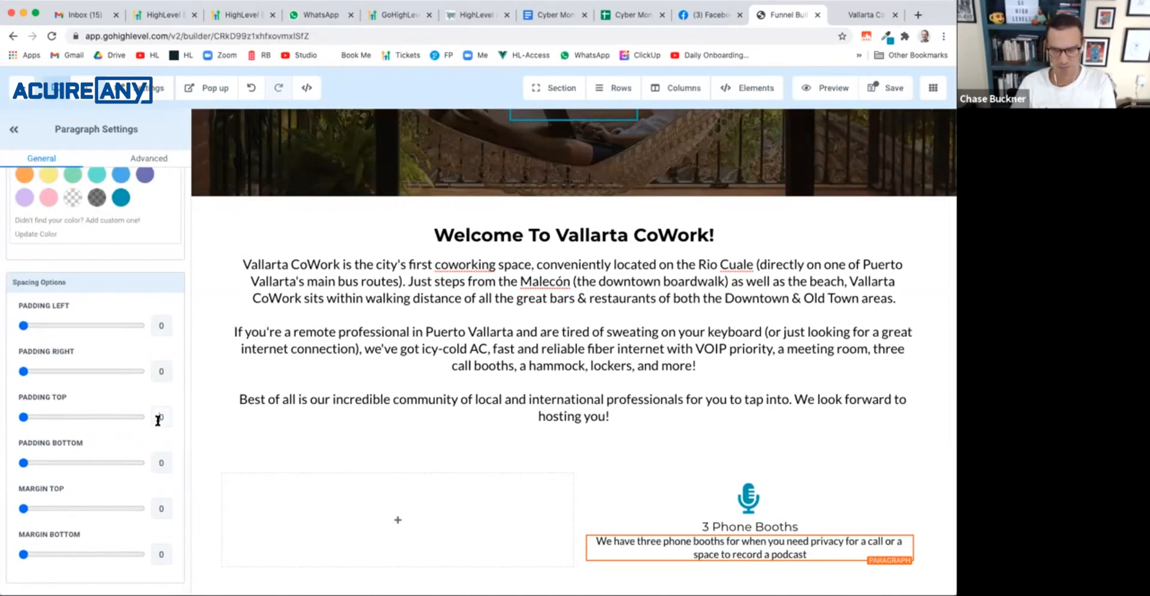
{"action": "left_click", "coordinate": [158, 418]}
{"action": "type", "text": "50"}
{"action": "key", "text": "BackSpace"}
{"action": "key", "text": "BackSpace"}
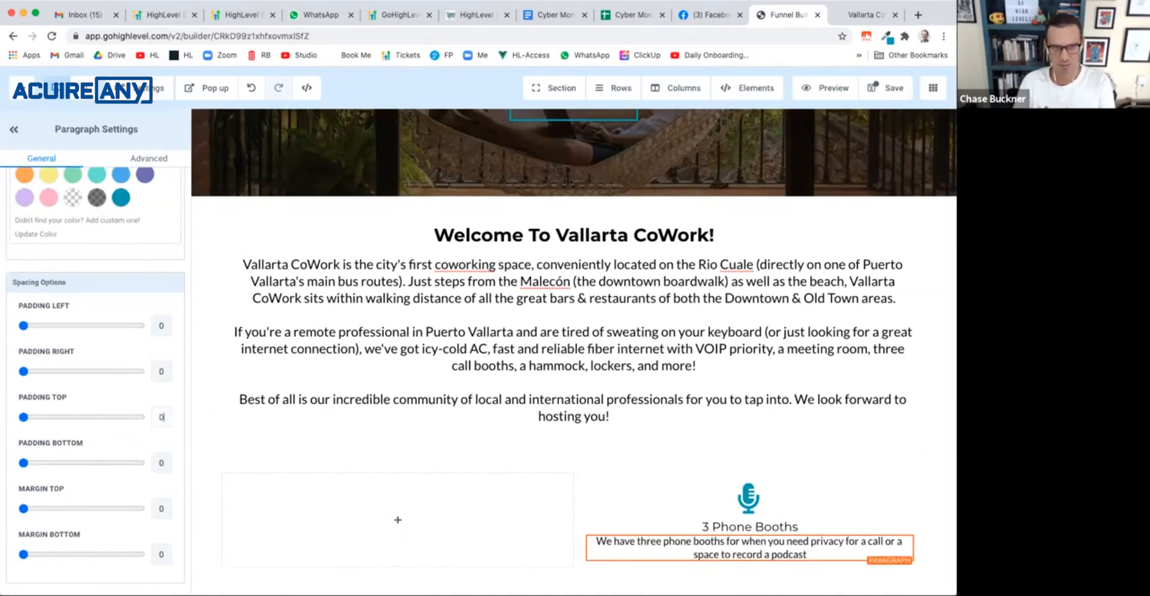
{"action": "type", "text": "5"}
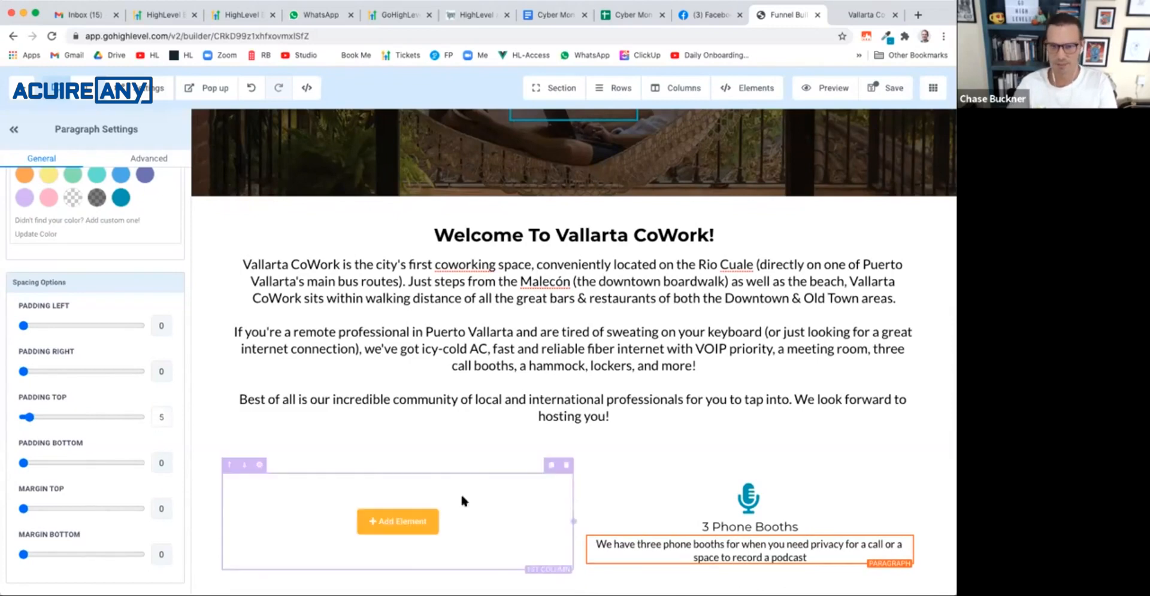
Step: Give the second column a full border and color it with the same teal as the icon
{"action": "left_click", "coordinate": [865, 15]}
{"action": "left_click", "coordinate": [792, 22]}
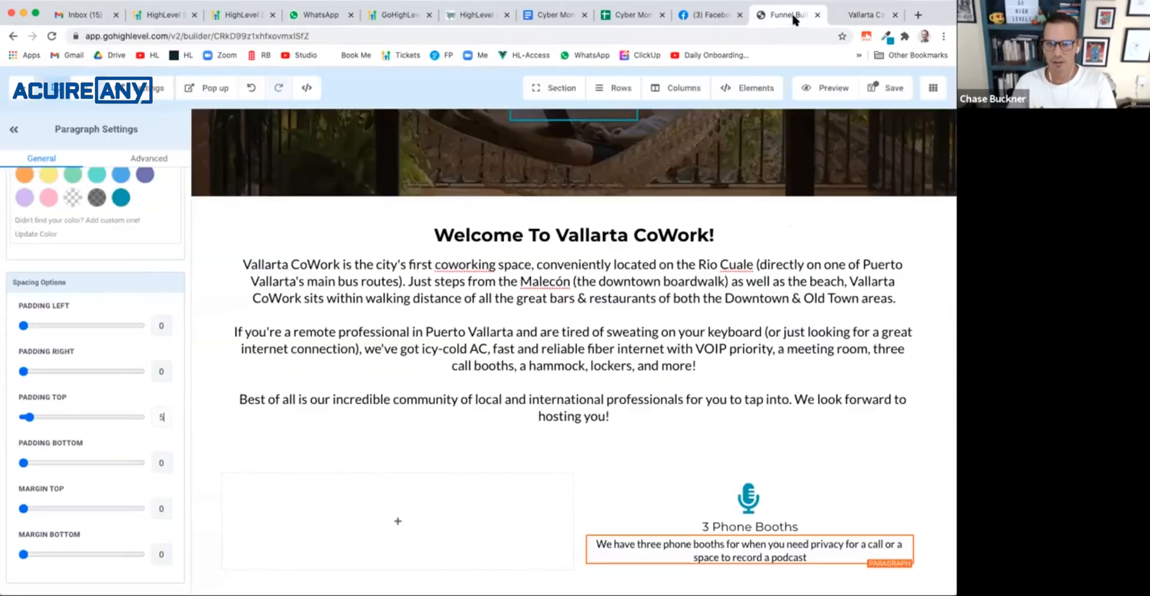
{"action": "left_click", "coordinate": [807, 478]}
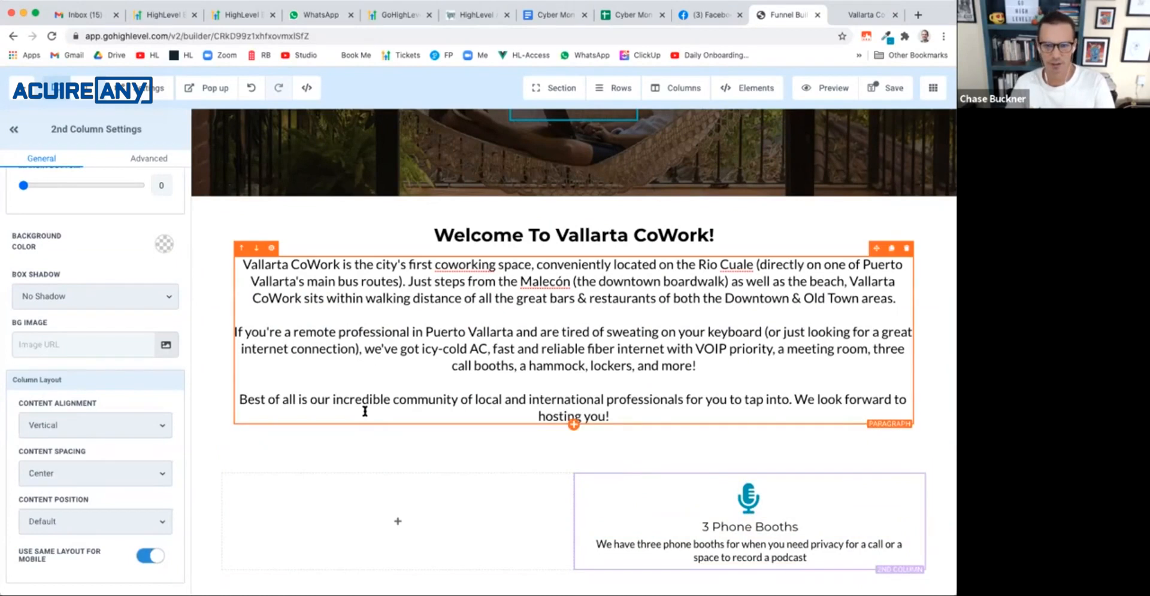
{"action": "left_click", "coordinate": [146, 161]}
{"action": "left_click", "coordinate": [109, 236]}
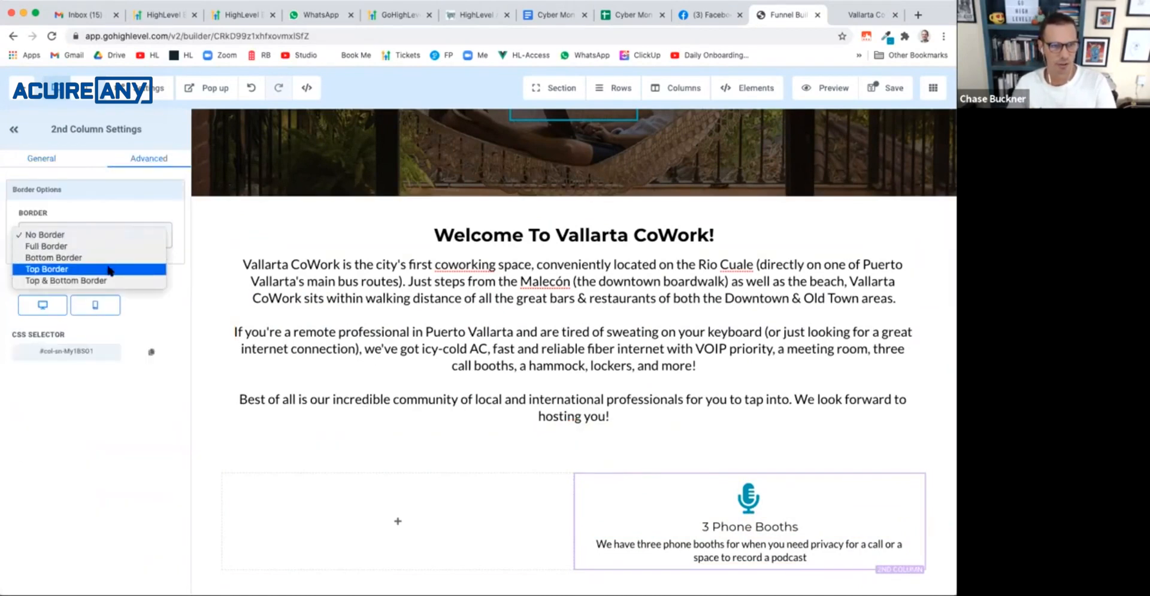
{"action": "left_click", "coordinate": [108, 247]}
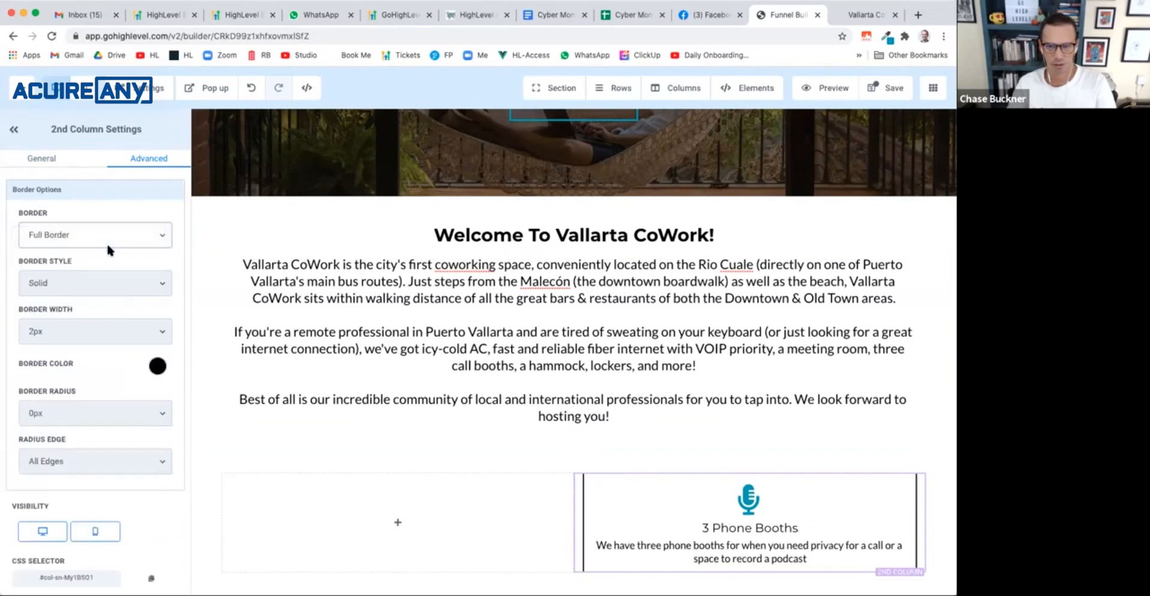
{"action": "left_click", "coordinate": [158, 366]}
{"action": "left_click", "coordinate": [121, 440]}
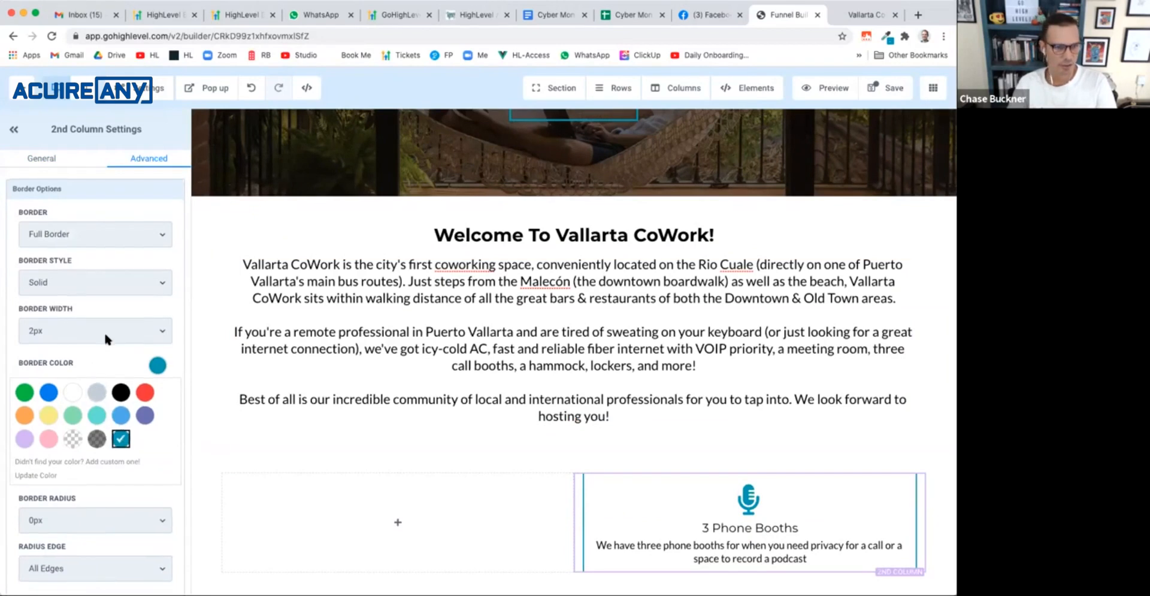
Step: Set the second column's border radius to 10px
{"action": "scroll", "coordinate": [114, 359], "scroll_direction": "down", "scroll_amount": 4}
{"action": "left_click", "coordinate": [128, 410]}
{"action": "left_click", "coordinate": [129, 436]}
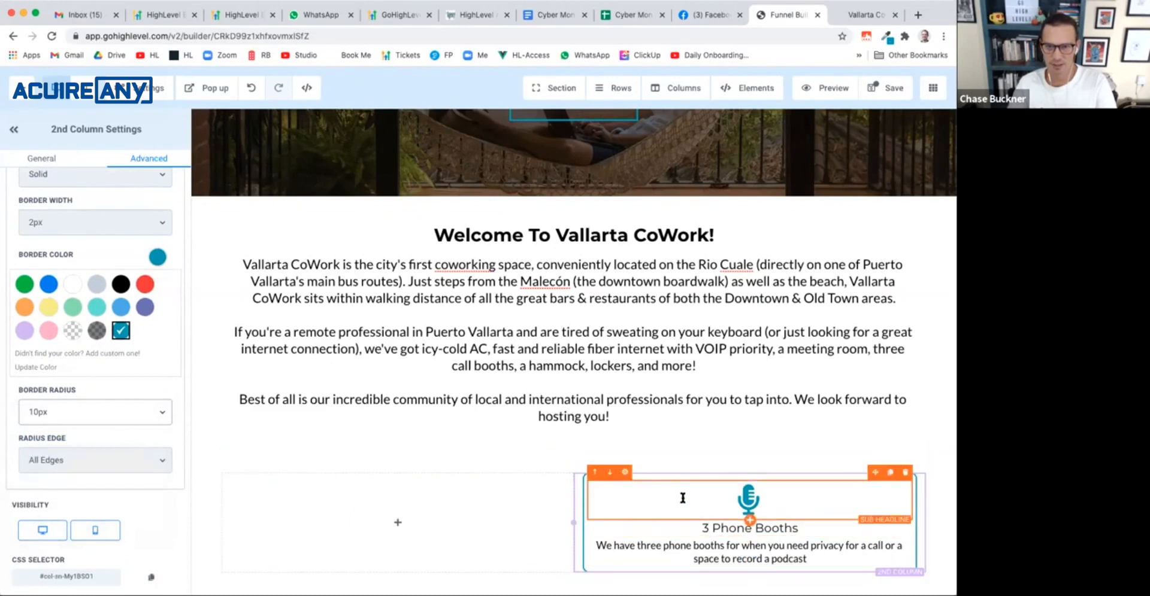
Step: Set the second column's top padding and bottom padding to 35
{"action": "left_click", "coordinate": [862, 15]}
{"action": "left_click", "coordinate": [796, 17]}
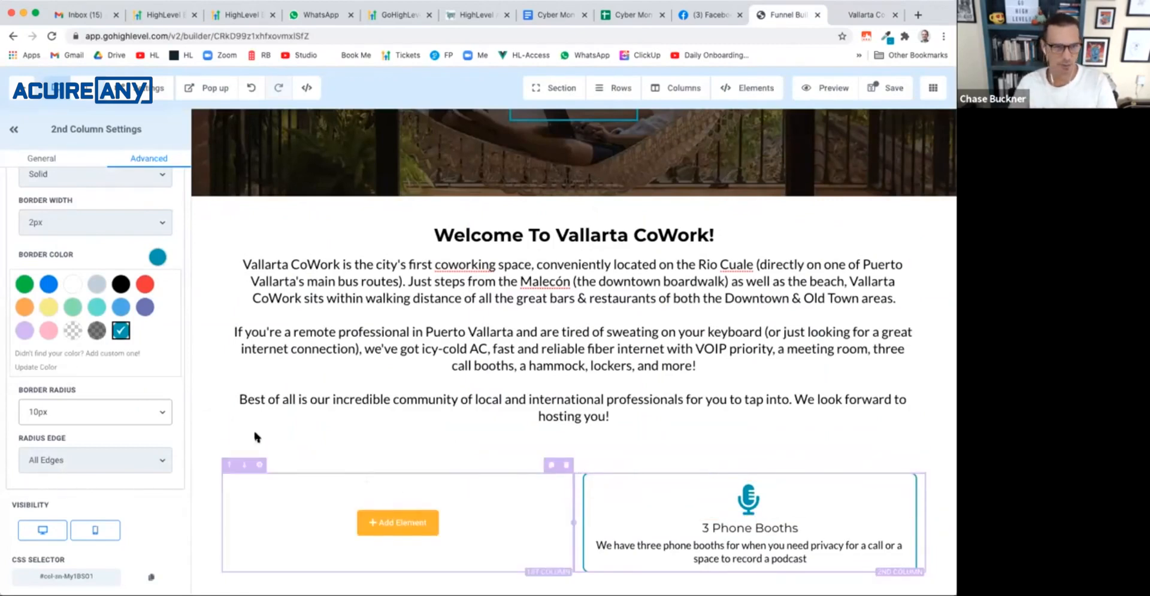
{"action": "left_click", "coordinate": [45, 158]}
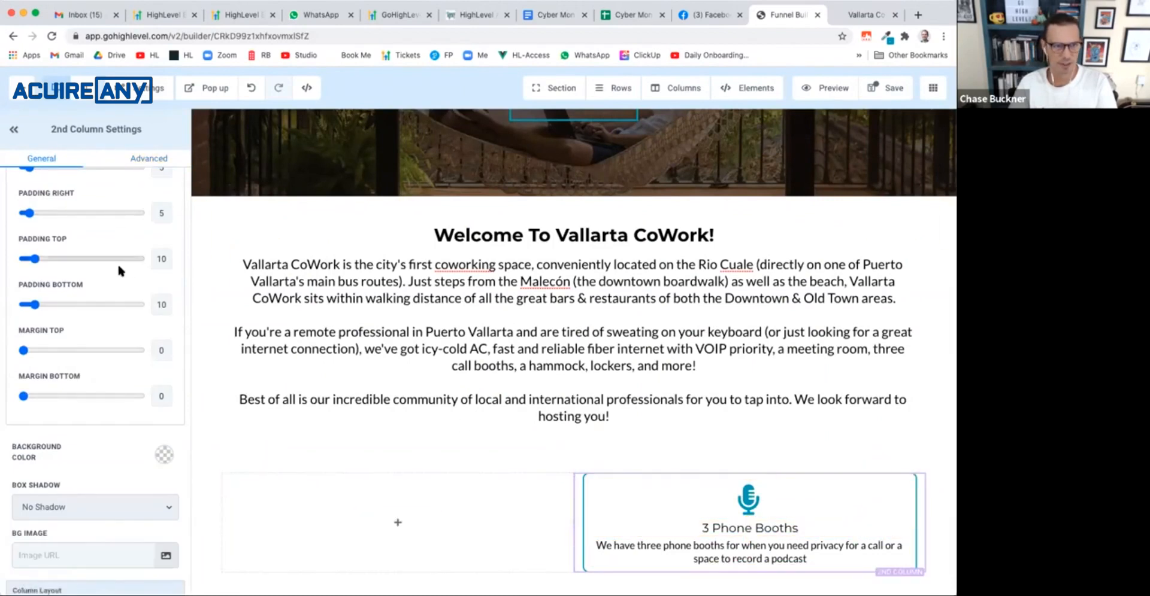
{"action": "scroll", "coordinate": [117, 264], "scroll_direction": "up", "scroll_amount": 2}
{"action": "scroll", "coordinate": [116, 261], "scroll_direction": "up", "scroll_amount": 1}
{"action": "left_click_drag", "start_coordinate": [35, 346], "coordinate": [63, 346]}
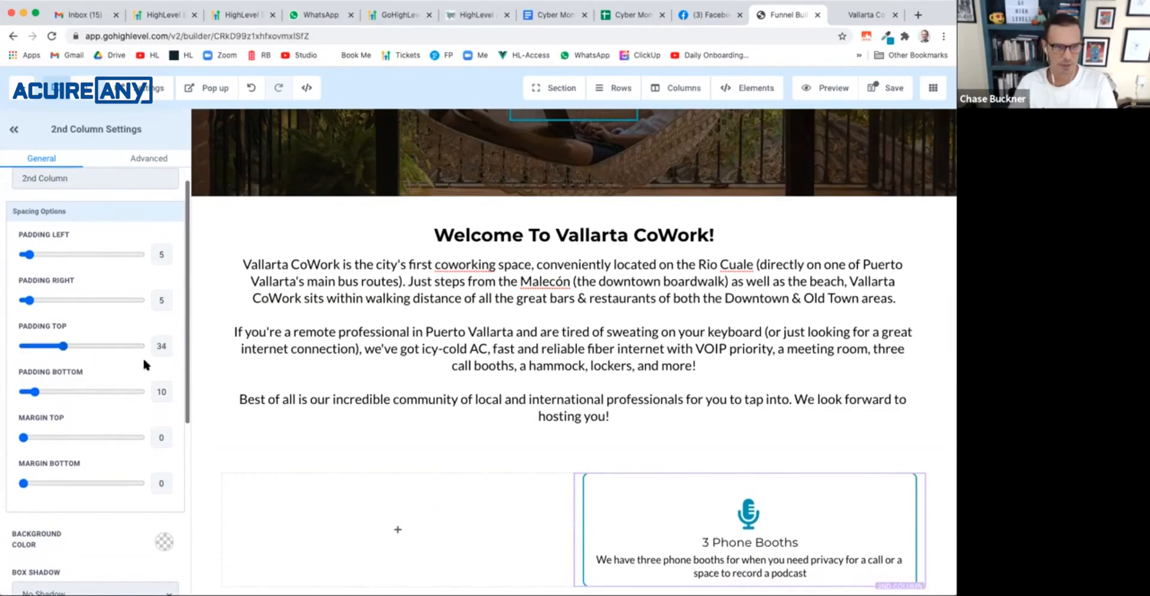
{"action": "double_click", "coordinate": [166, 343]}
{"action": "type", "text": "35"}
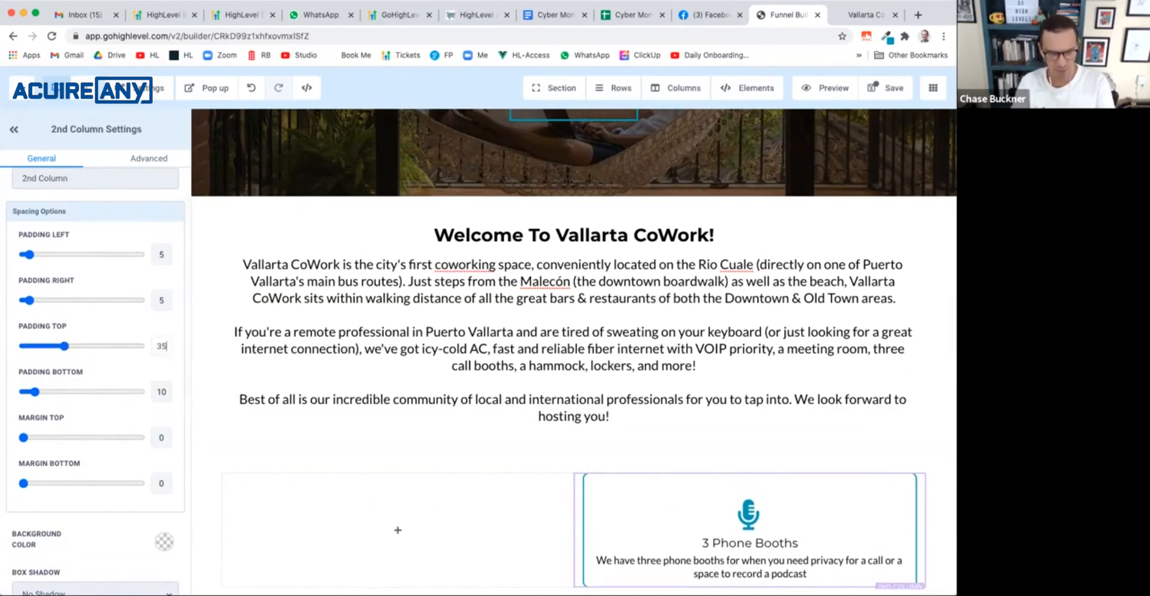
{"action": "type", "text": "35"}
Step: Duplicate the "3 Phone Booths" column, change the middle card's icon to "users" and delete the extra copy of that icon
{"action": "scroll", "coordinate": [495, 406], "scroll_direction": "down", "scroll_amount": 2}
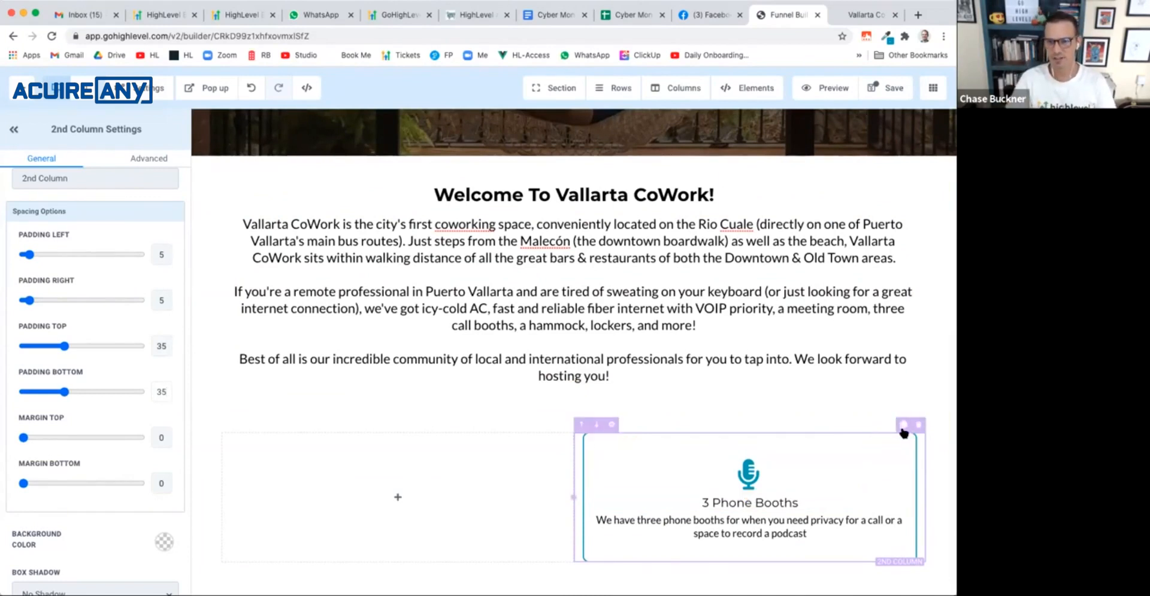
{"action": "left_click", "coordinate": [903, 427]}
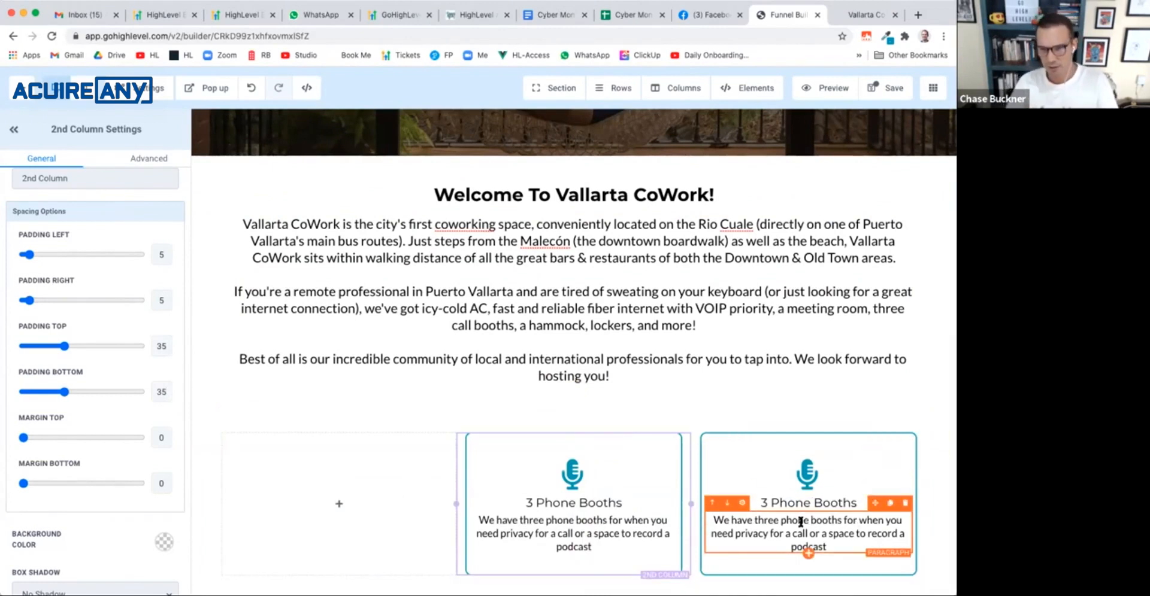
{"action": "left_click", "coordinate": [574, 482]}
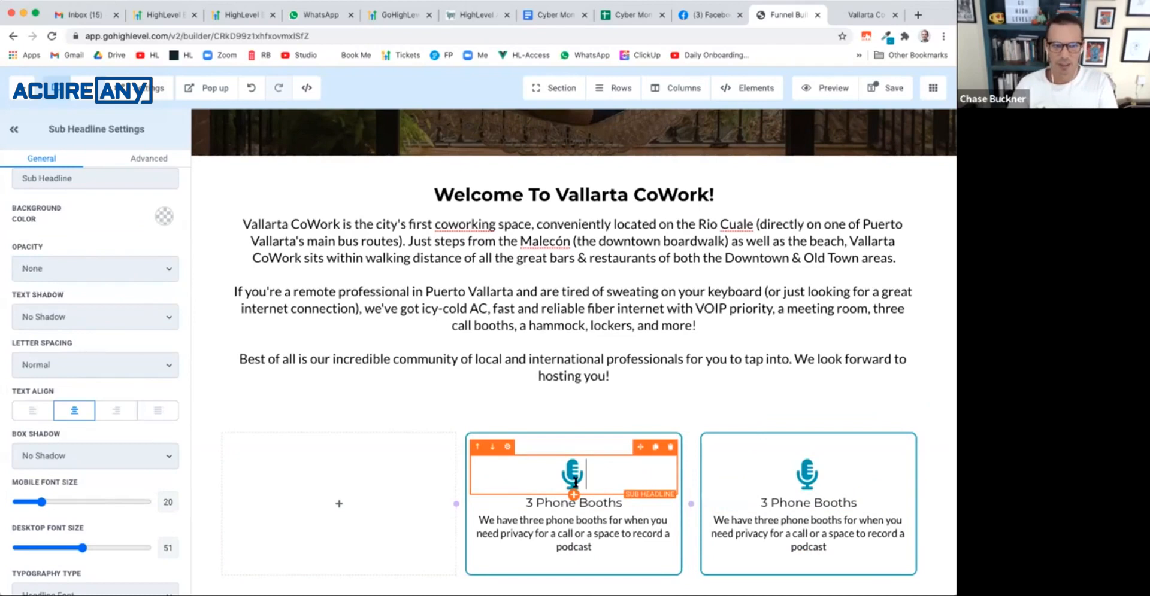
{"action": "left_click", "coordinate": [866, 15]}
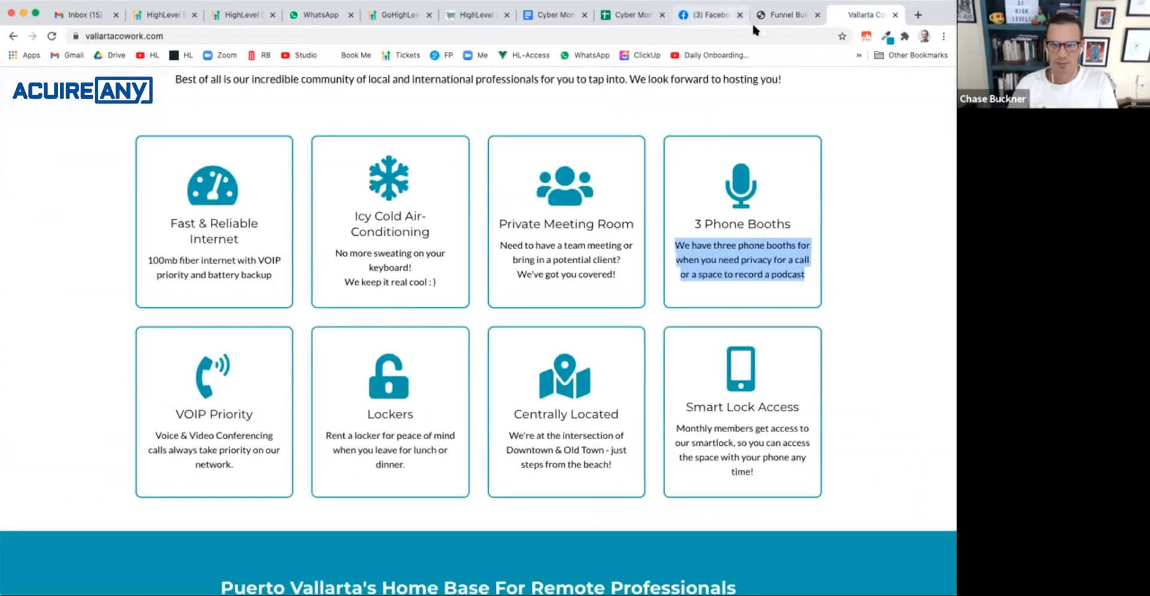
{"action": "left_click", "coordinate": [778, 16]}
{"action": "scroll", "coordinate": [145, 407], "scroll_direction": "down", "scroll_amount": 5}
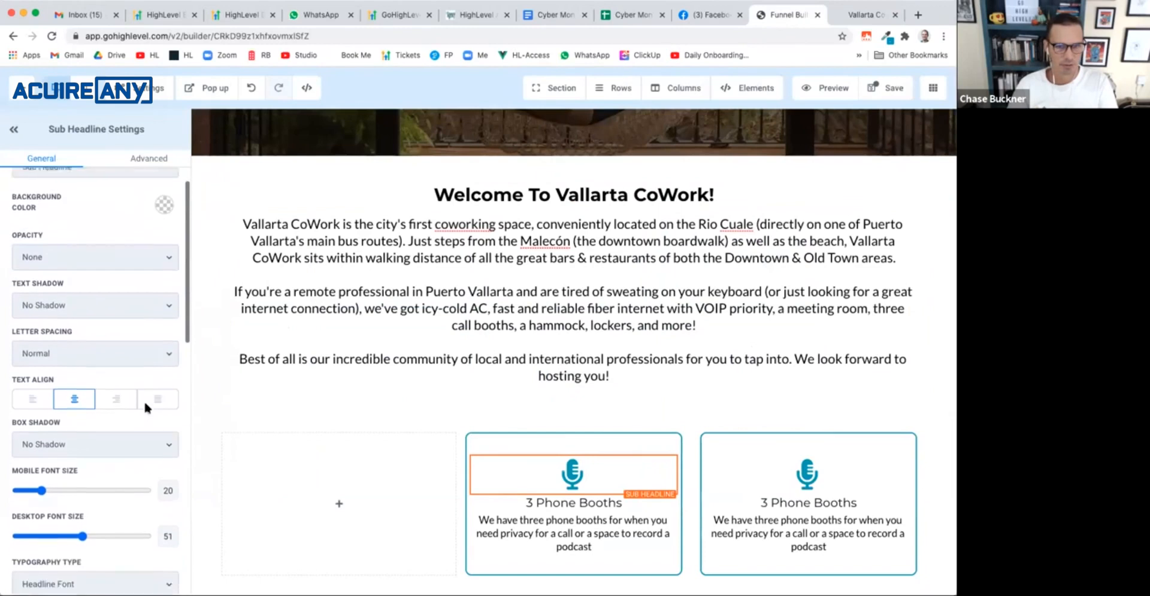
{"action": "left_click", "coordinate": [67, 485]}
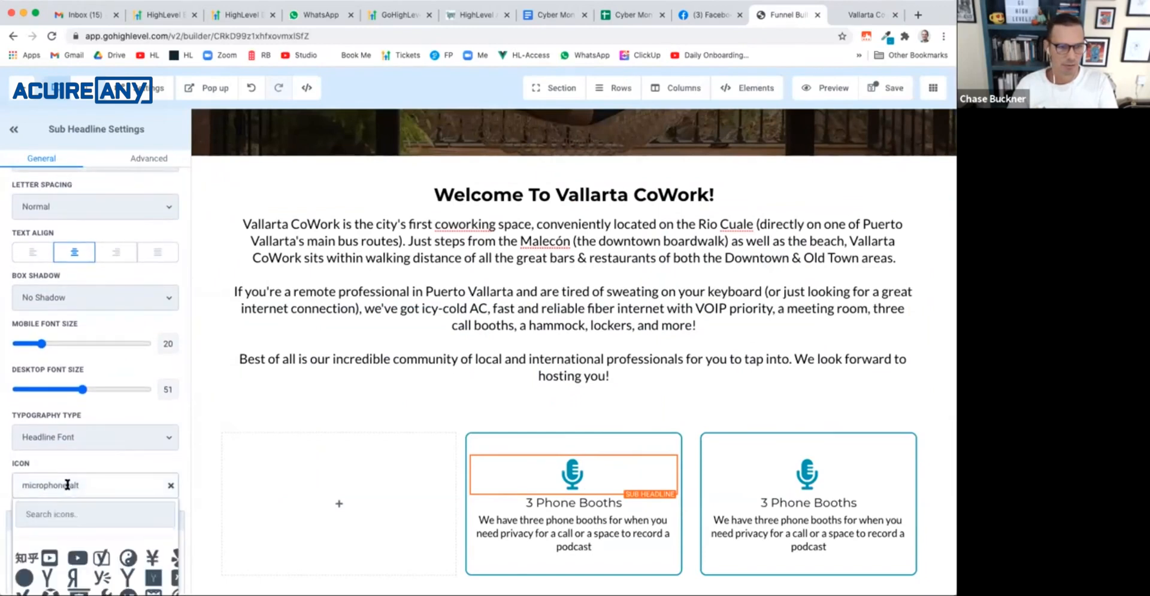
{"action": "type", "text": "people"}
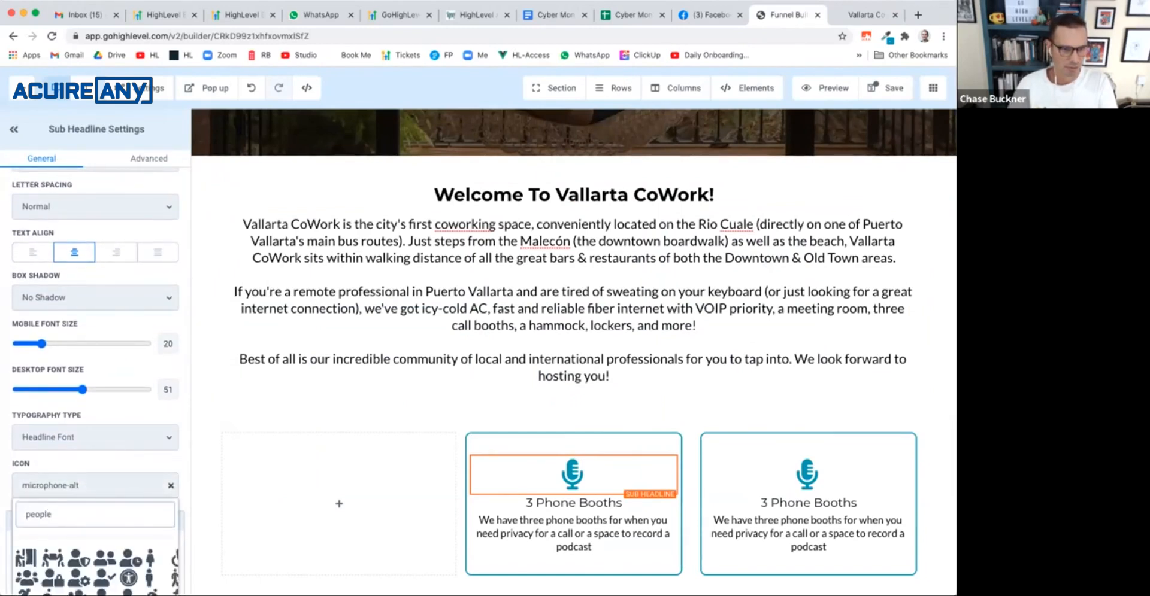
{"action": "scroll", "coordinate": [51, 522], "scroll_direction": "down", "scroll_amount": 3}
{"action": "scroll", "coordinate": [53, 525], "scroll_direction": "up", "scroll_amount": 1}
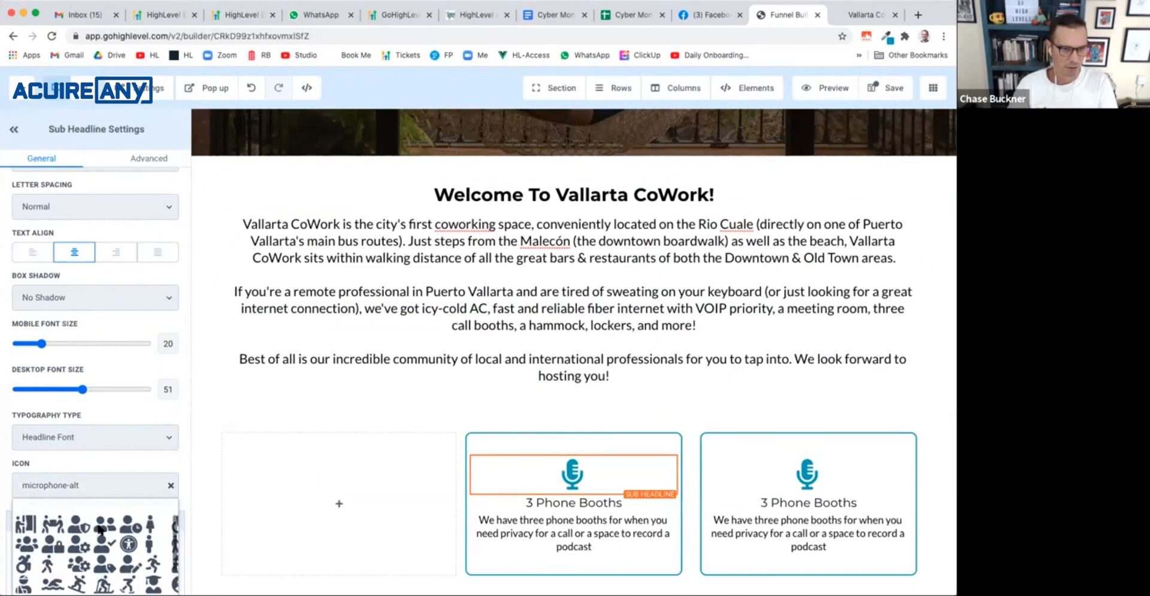
{"action": "left_click", "coordinate": [26, 547]}
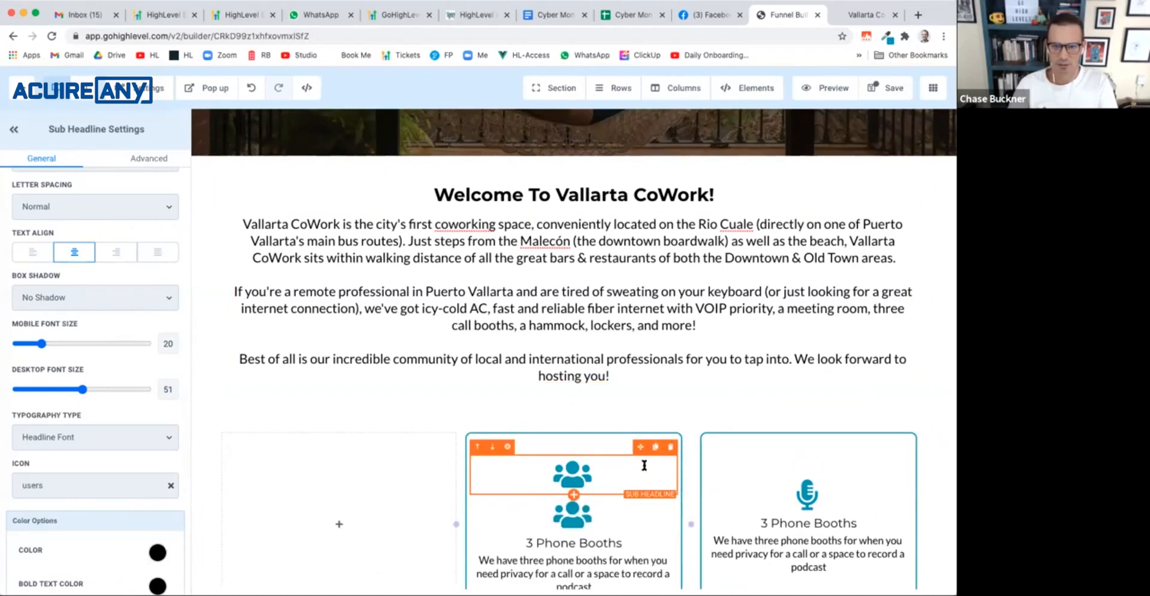
{"action": "left_click", "coordinate": [669, 453]}
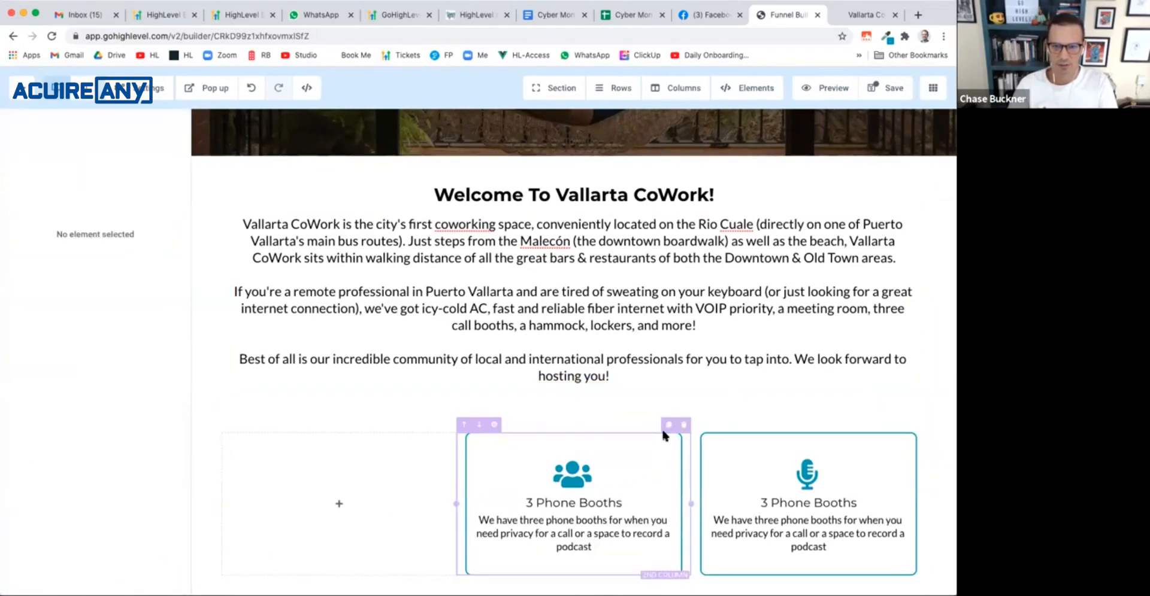
Step: Duplicate the people-icon card twice and delete the empty first column so four bordered cards fill the row
{"action": "left_click", "coordinate": [667, 425]}
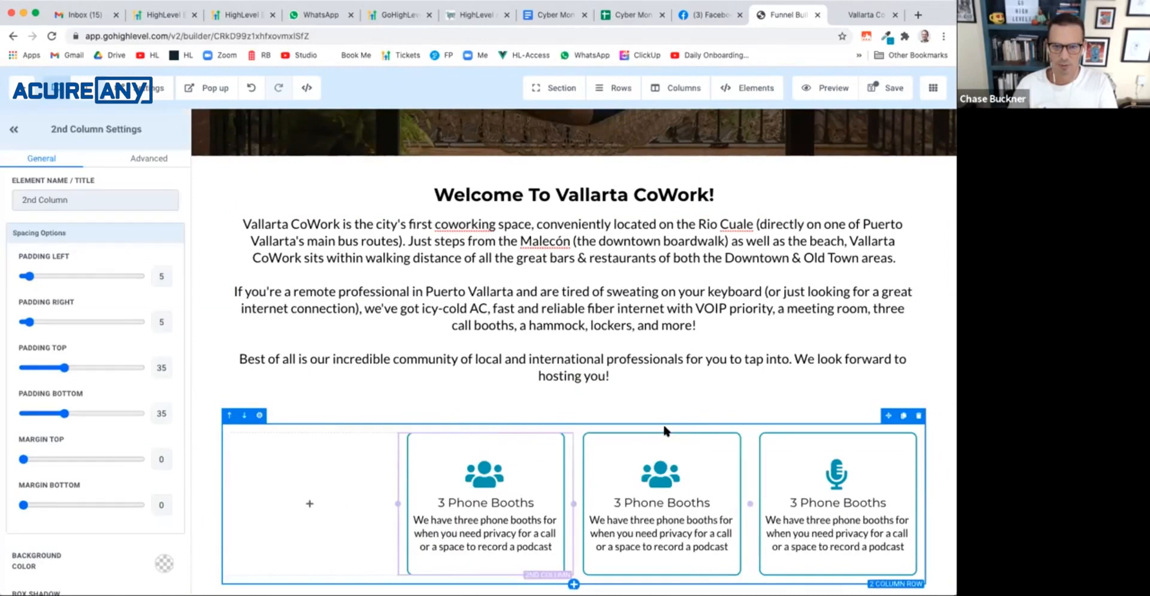
{"action": "left_click", "coordinate": [536, 467]}
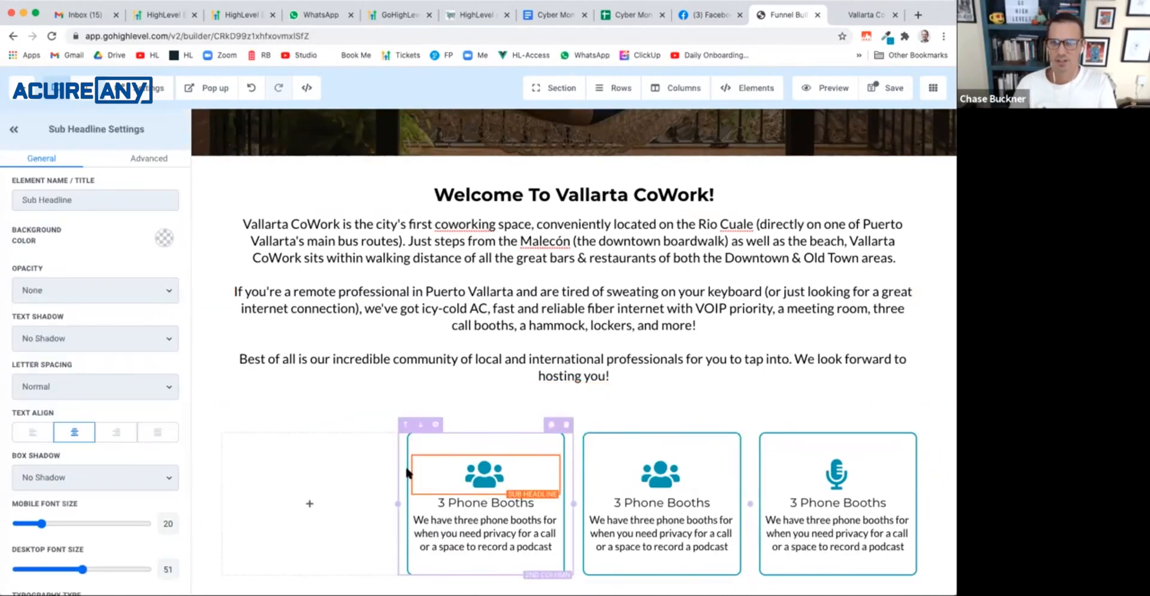
{"action": "left_click", "coordinate": [552, 426]}
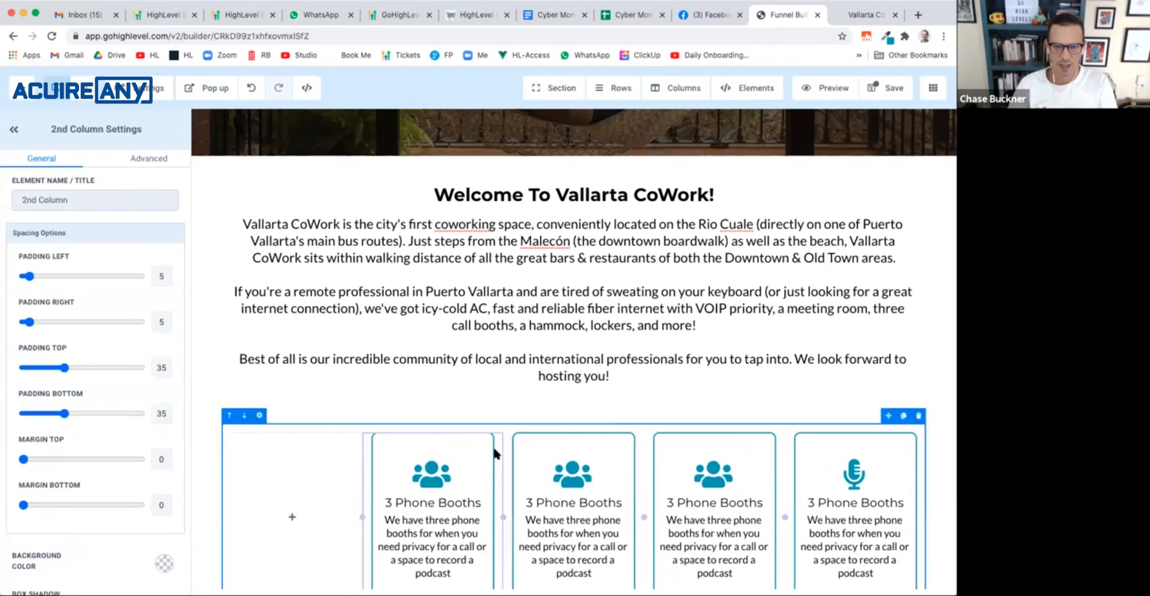
{"action": "left_click", "coordinate": [354, 426]}
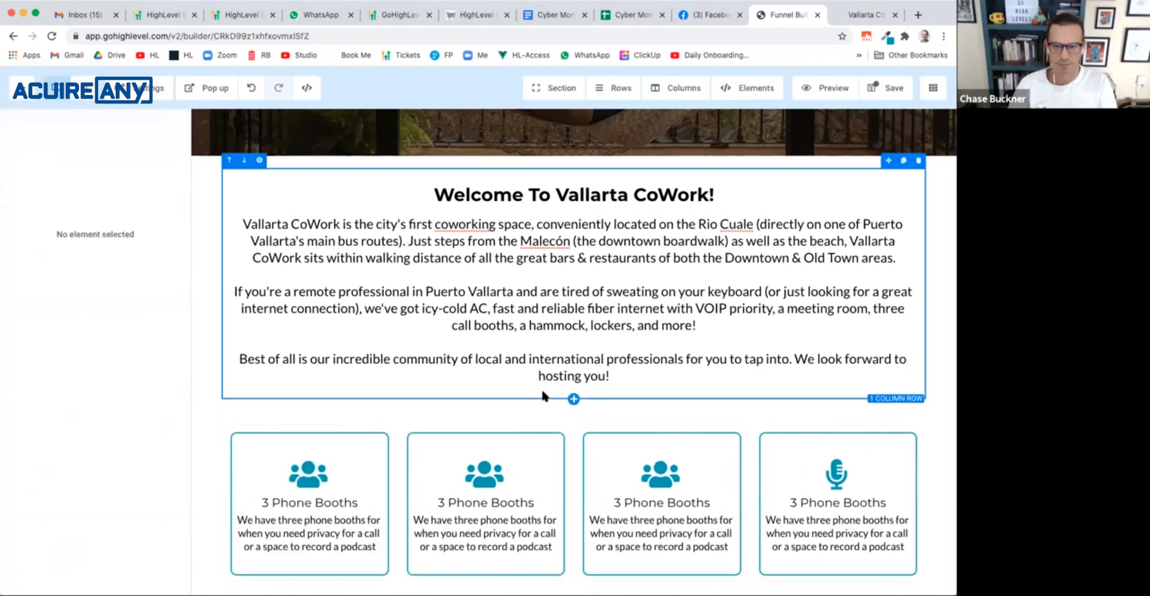
Step: Check the photo section on the Vallarta CoWork site and add a full-width section below the feature cards in the funnel builder
{"action": "scroll", "coordinate": [540, 387], "scroll_direction": "down", "scroll_amount": 1}
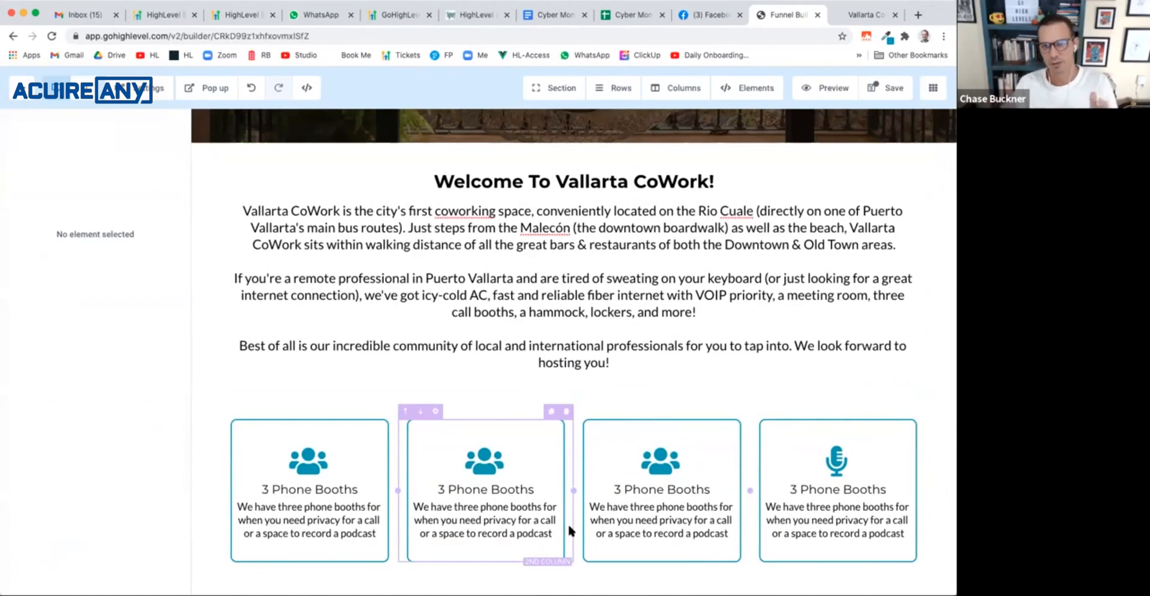
{"action": "left_click", "coordinate": [841, 15]}
{"action": "left_click", "coordinate": [788, 17]}
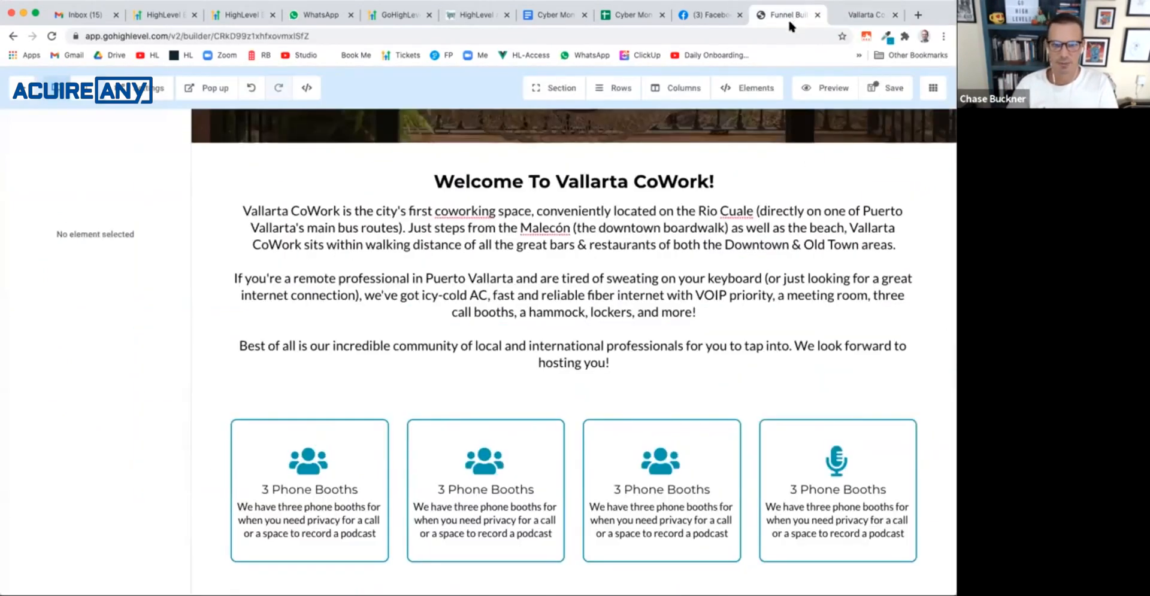
{"action": "left_click", "coordinate": [862, 15]}
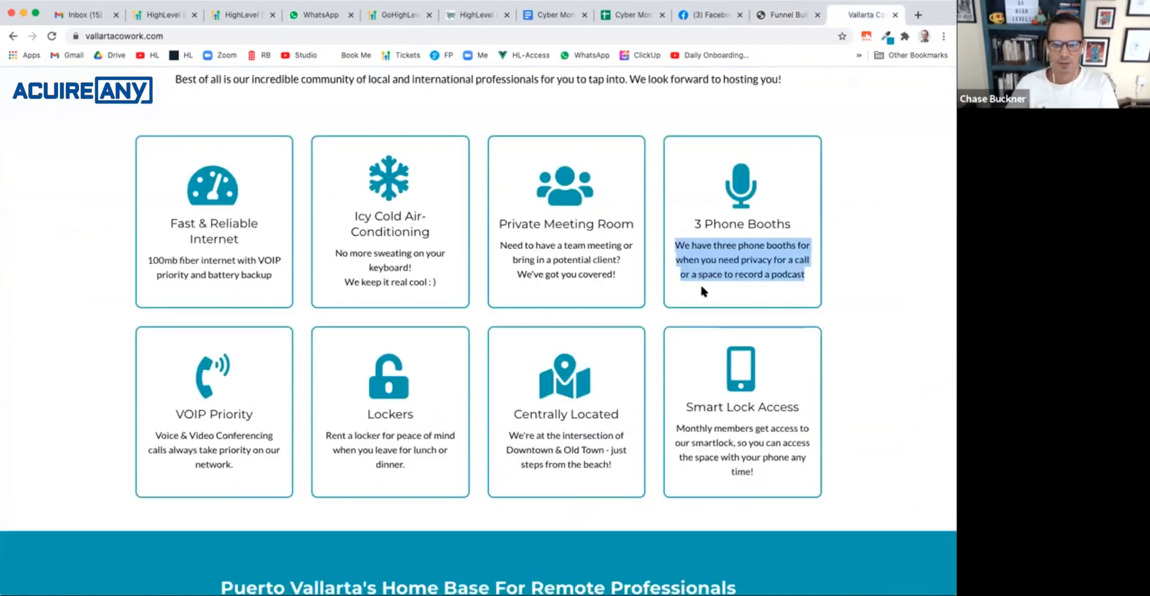
{"action": "scroll", "coordinate": [701, 291], "scroll_direction": "down", "scroll_amount": 8}
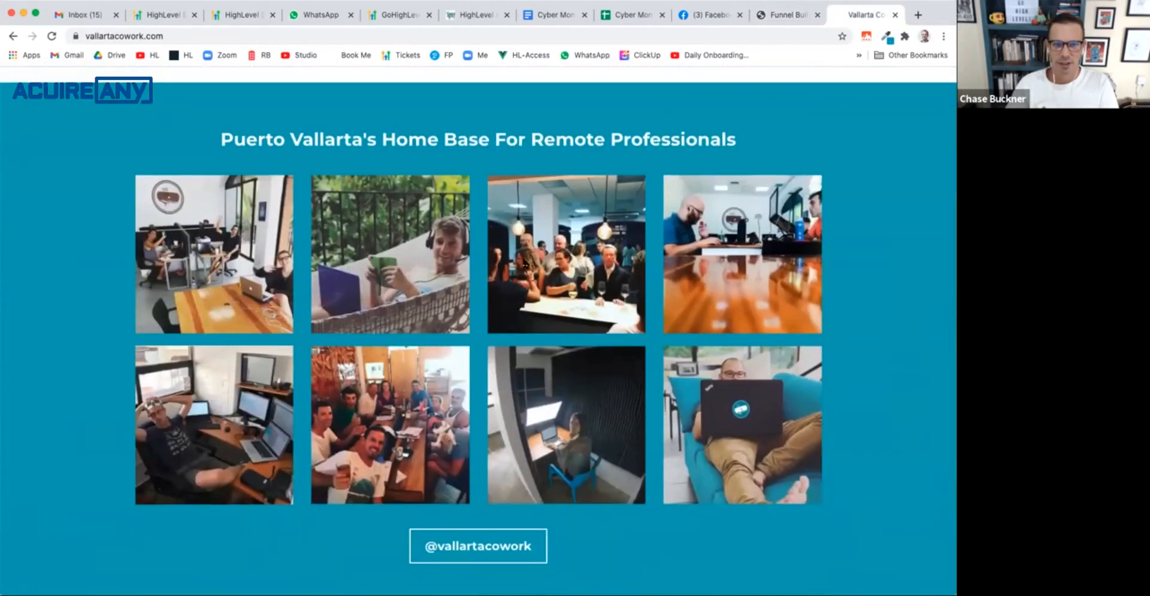
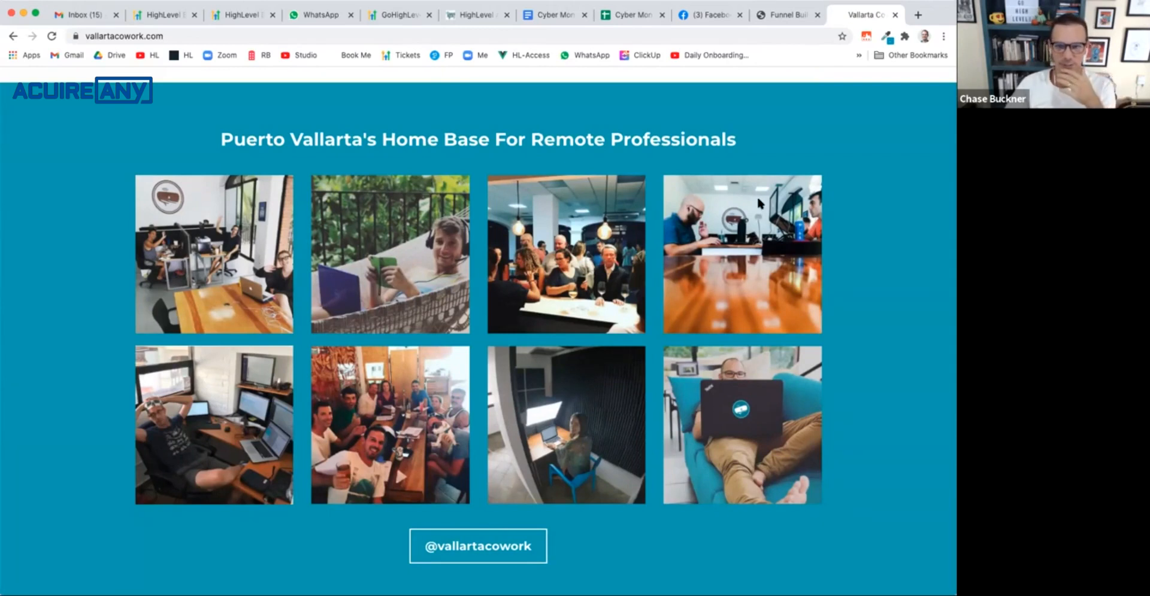
{"action": "left_click", "coordinate": [781, 14]}
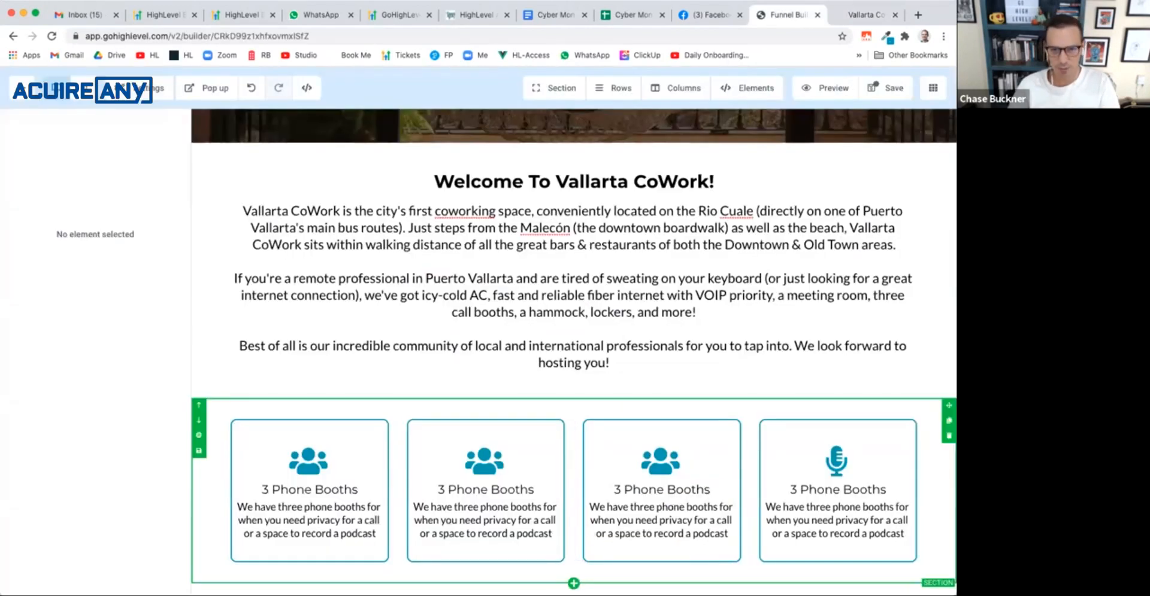
{"action": "left_click", "coordinate": [574, 584]}
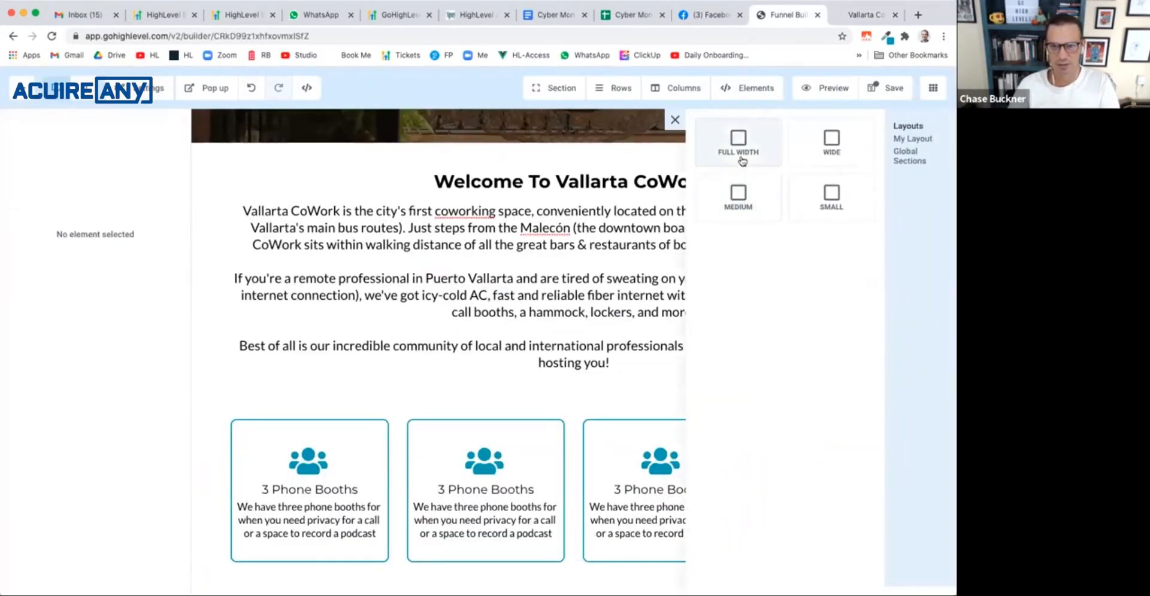
{"action": "left_click_drag", "start_coordinate": [737, 142], "coordinate": [530, 539]}
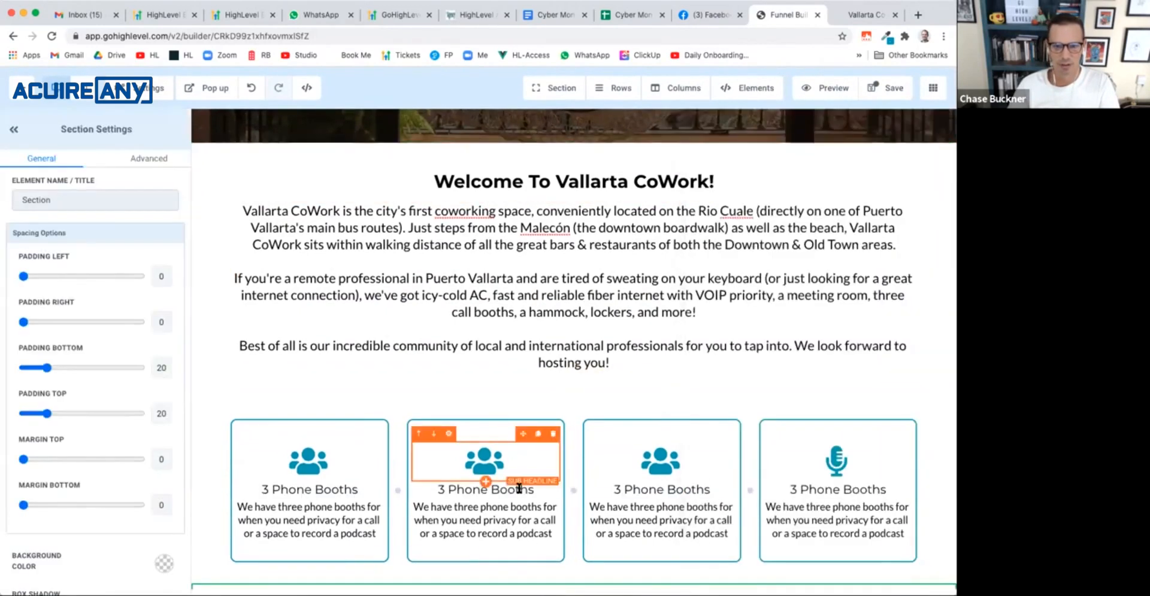
Step: Set the new section's background color to the custom teal used for the card borders
{"action": "left_click", "coordinate": [164, 564]}
{"action": "scroll", "coordinate": [139, 449], "scroll_direction": "down", "scroll_amount": 5}
{"action": "left_click", "coordinate": [66, 397]}
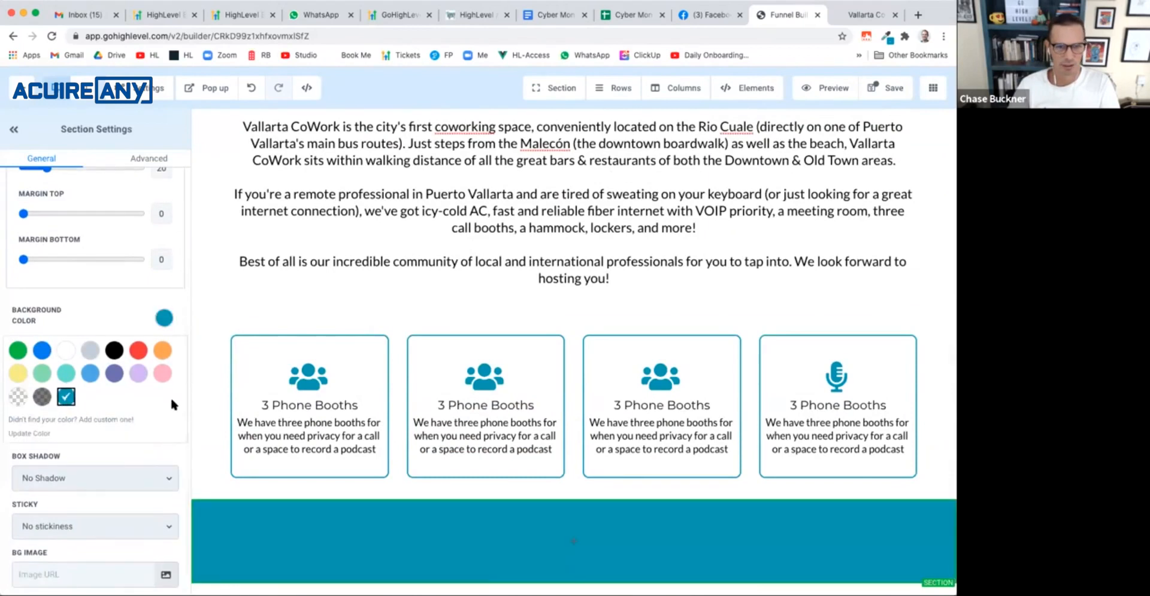
Step: Add a one-column row to the teal section and place a headline in it
{"action": "scroll", "coordinate": [170, 396], "scroll_direction": "down", "scroll_amount": 1}
{"action": "mouse_move", "coordinate": [573, 560]}
{"action": "left_click", "coordinate": [570, 542]}
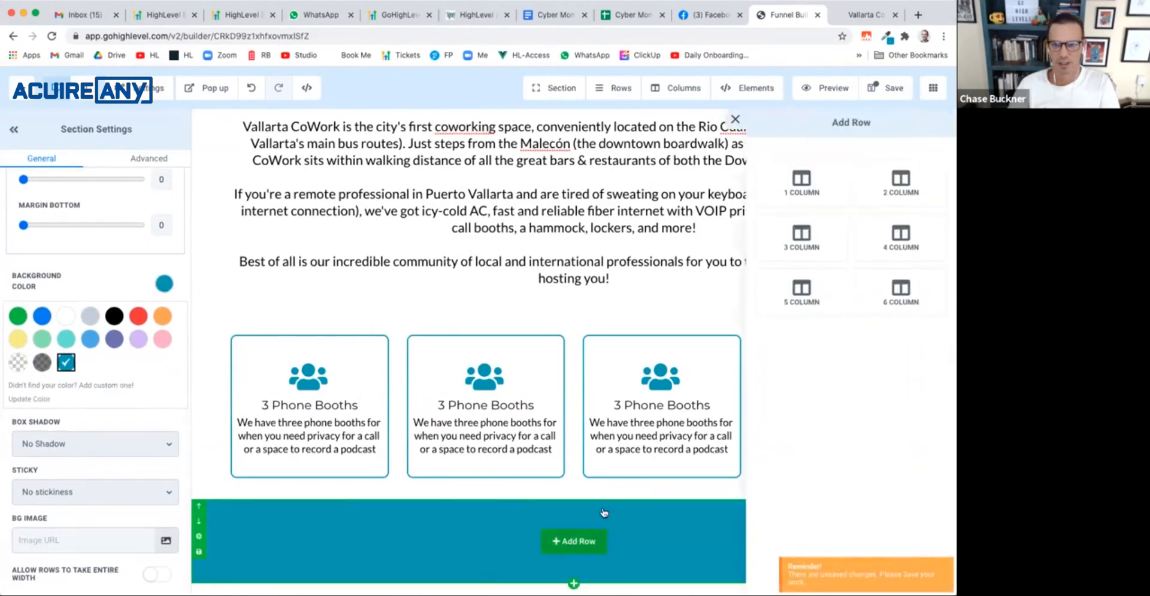
{"action": "left_click", "coordinate": [819, 191]}
{"action": "left_click", "coordinate": [570, 552]}
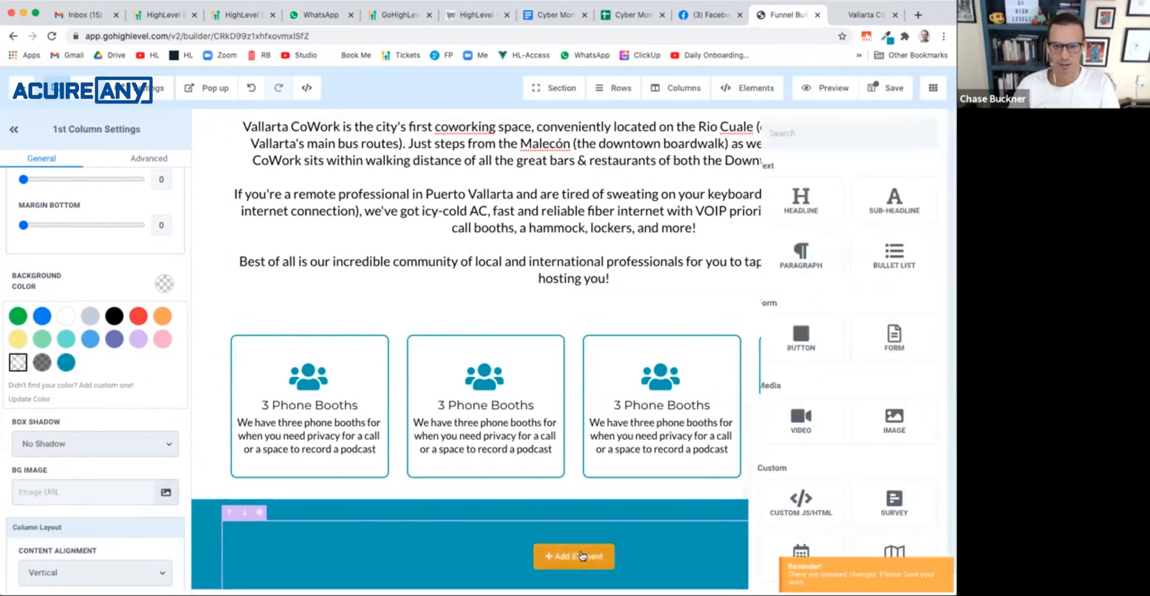
{"action": "left_click", "coordinate": [758, 223]}
Step: Replace the headline placeholder with "Puerto Vallarta's Home Base For Remote Professionals" copied from the Vallarta CoWork site
{"action": "left_click", "coordinate": [866, 14]}
{"action": "double_click", "coordinate": [594, 142]}
{"action": "triple_click", "coordinate": [594, 143]}
{"action": "key", "text": "ctrl+c"}
{"action": "left_click", "coordinate": [789, 15]}
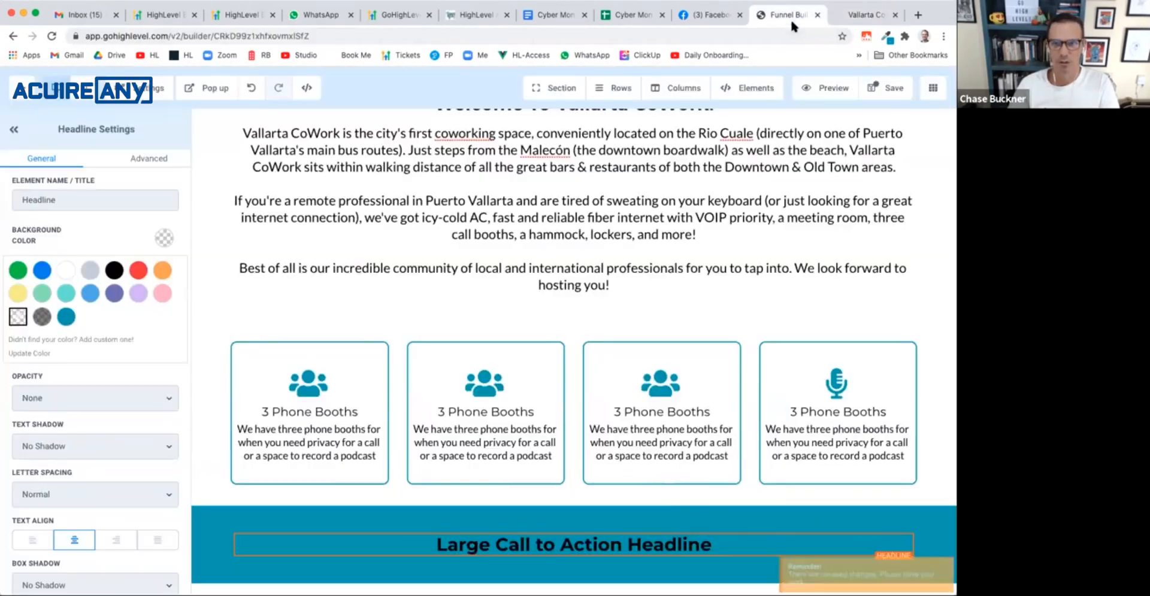
{"action": "triple_click", "coordinate": [542, 544]}
{"action": "key", "text": "ctrl+v"}
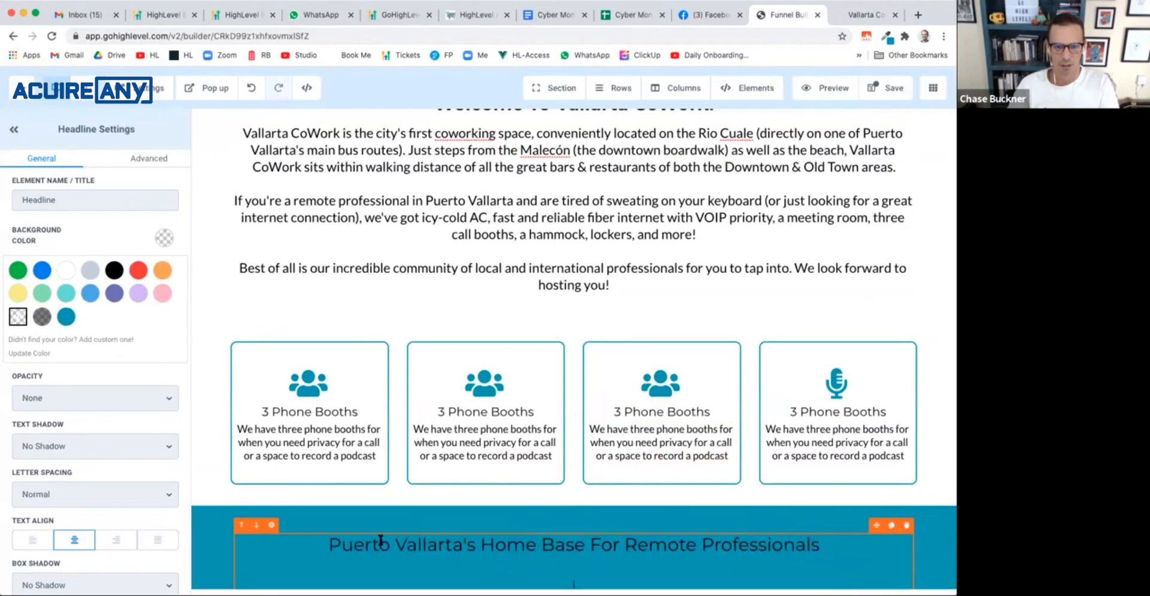
Step: Bold the teal section's headline, set its bold text color to white and remove the blank space beneath the text
{"action": "triple_click", "coordinate": [382, 541]}
{"action": "key", "text": "ctrl+b"}
{"action": "scroll", "coordinate": [269, 527], "scroll_direction": "down", "scroll_amount": 1}
{"action": "scroll", "coordinate": [178, 523], "scroll_direction": "down", "scroll_amount": 10}
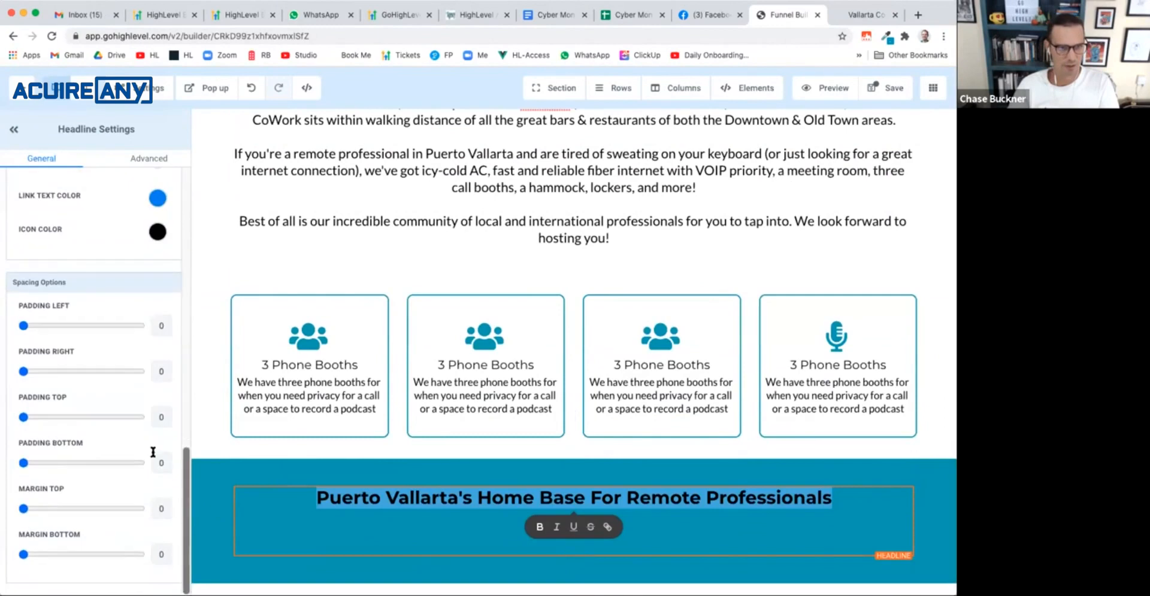
{"action": "scroll", "coordinate": [152, 452], "scroll_direction": "up", "scroll_amount": 6}
{"action": "left_click", "coordinate": [158, 319]}
{"action": "left_click", "coordinate": [80, 346]}
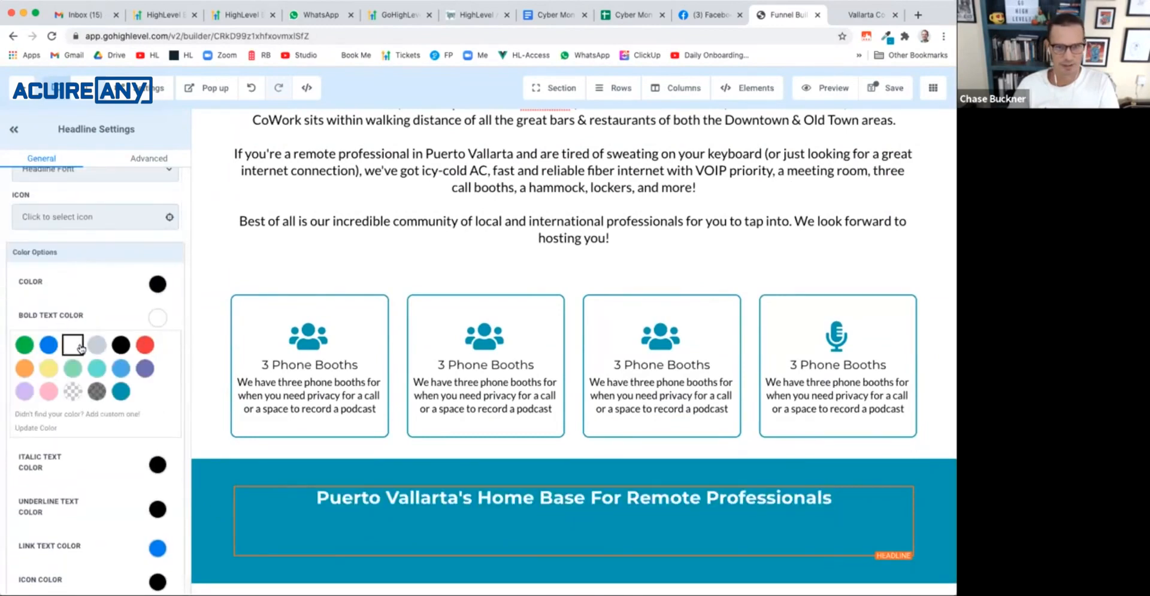
{"action": "scroll", "coordinate": [537, 543], "scroll_direction": "up", "scroll_amount": 1}
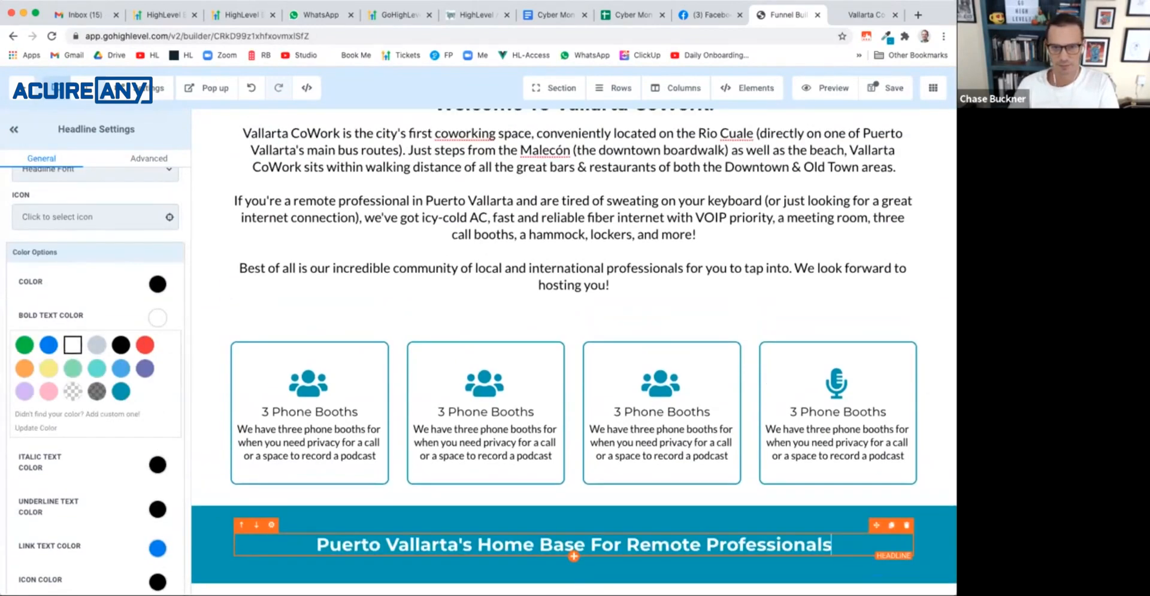
Step: Add a four-column row beneath the headline in the teal section to match the photo grid on the Vallarta CoWork site
{"action": "left_click", "coordinate": [852, 23]}
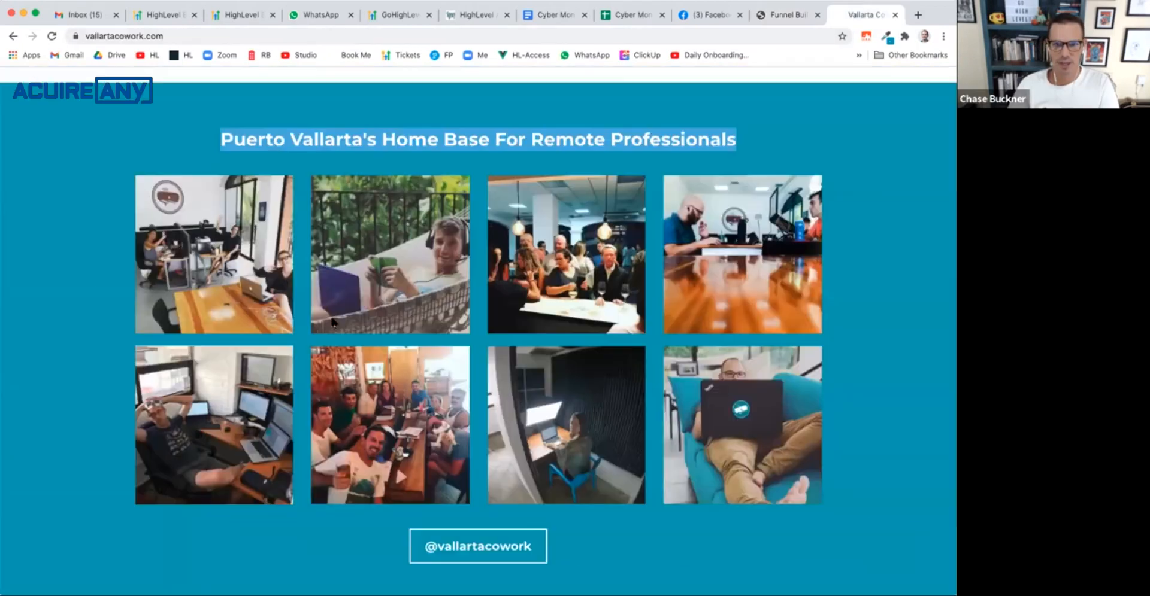
{"action": "left_click", "coordinate": [764, 22]}
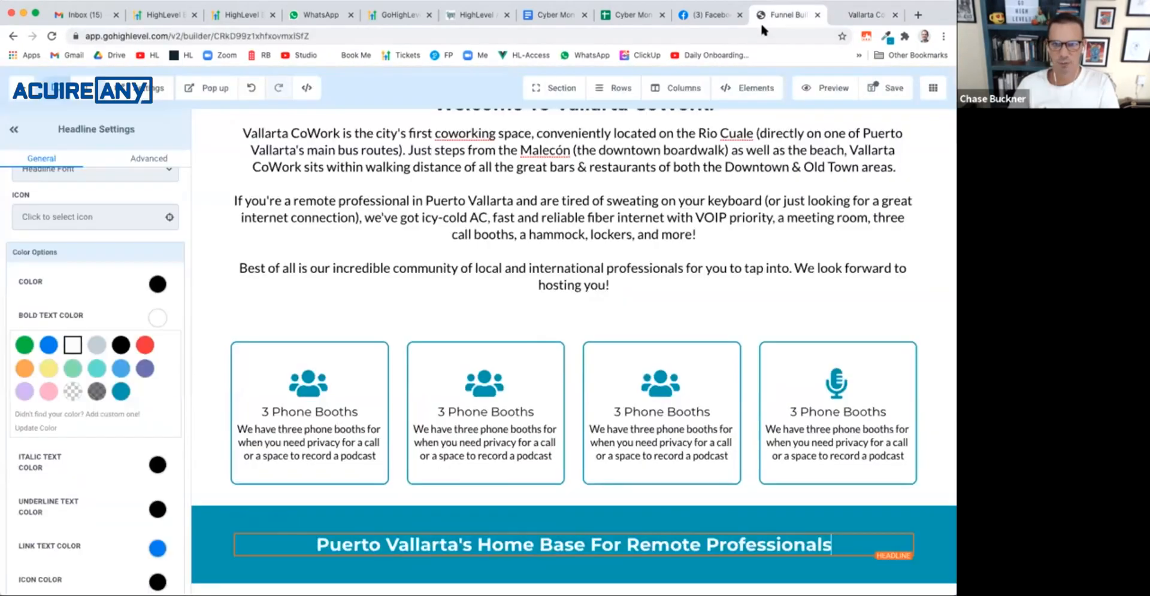
{"action": "left_click", "coordinate": [573, 570]}
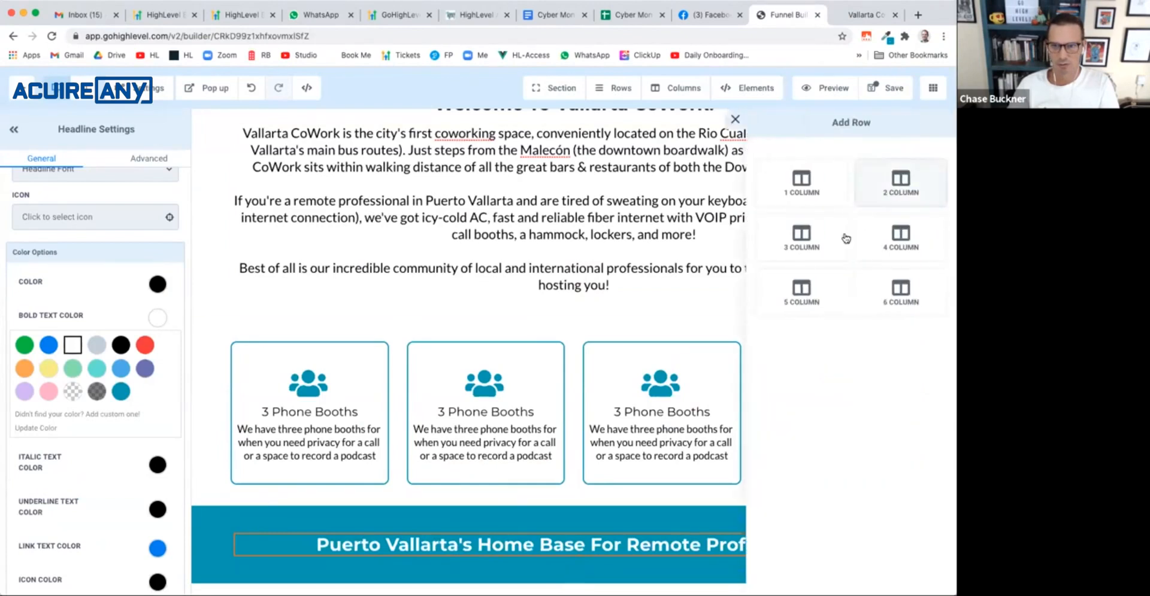
{"action": "left_click", "coordinate": [871, 234]}
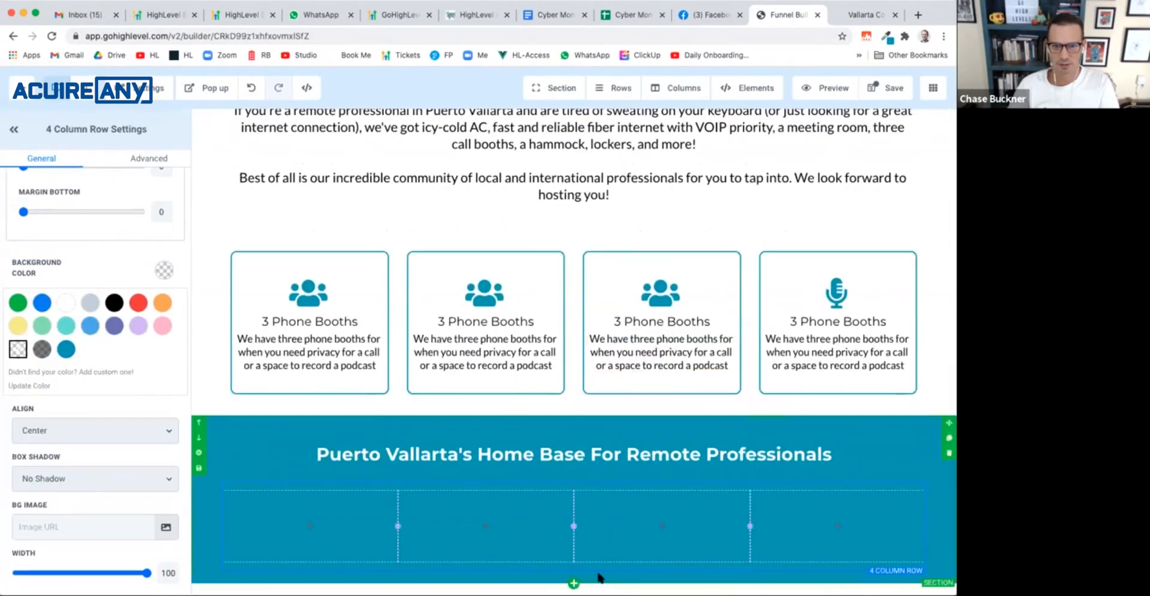
{"action": "mouse_move", "coordinate": [542, 543]}
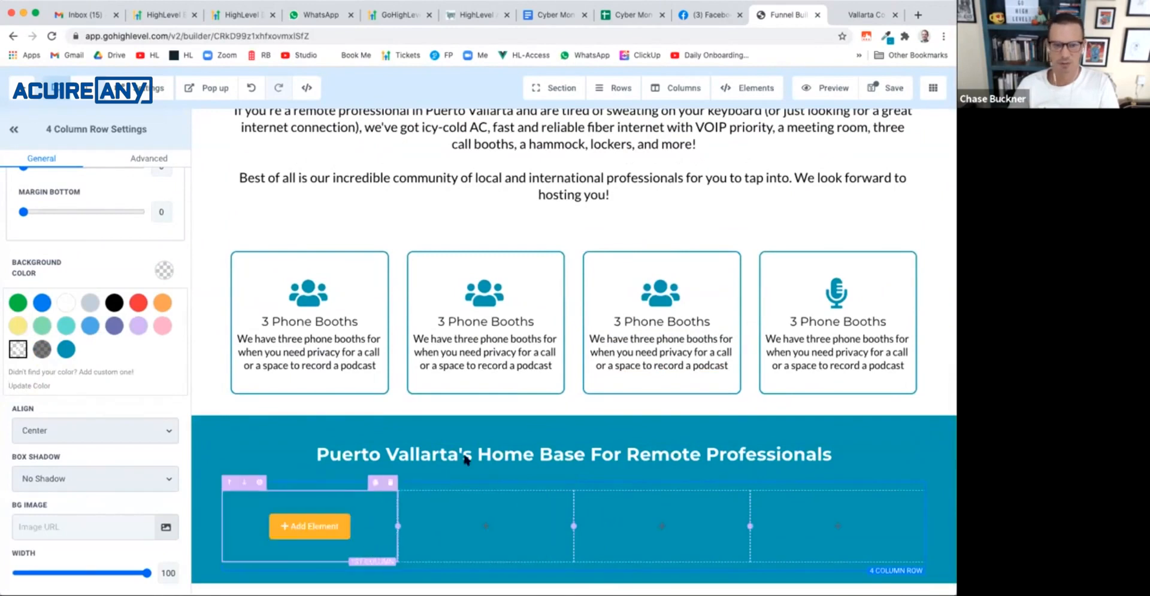
Step: Review the Vallarta CoWork photo grid, then open elfsight.com in a new tab and examine its Instagram Feed widget page
{"action": "left_click", "coordinate": [846, 18]}
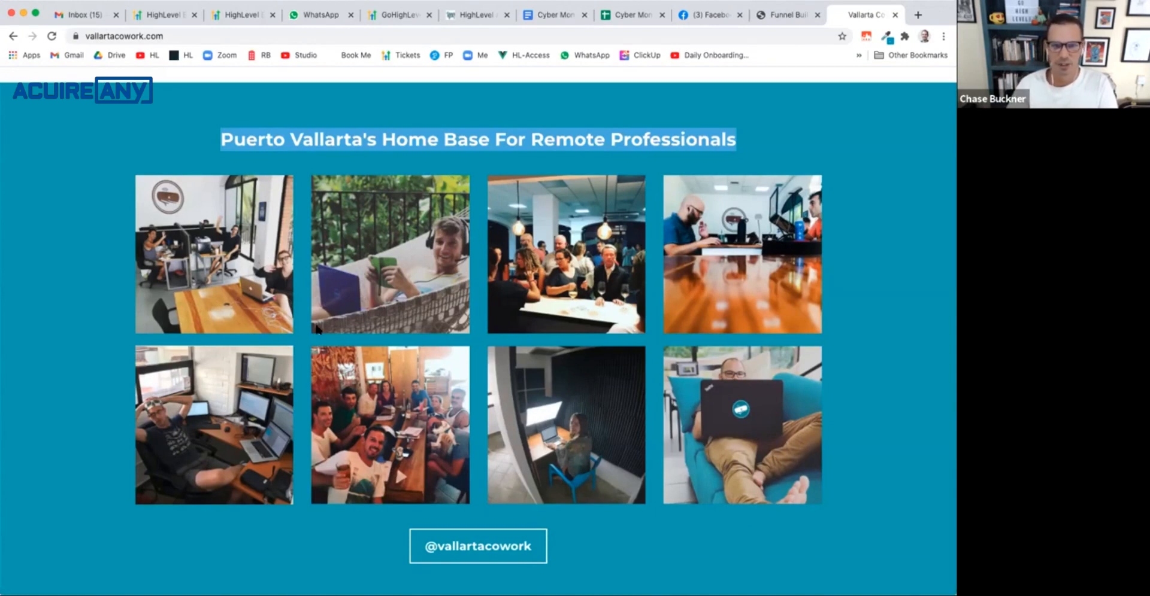
{"action": "scroll", "coordinate": [286, 424], "scroll_direction": "down", "scroll_amount": 3}
{"action": "scroll", "coordinate": [286, 424], "scroll_direction": "up", "scroll_amount": 5}
{"action": "scroll", "coordinate": [286, 423], "scroll_direction": "down", "scroll_amount": 2}
{"action": "key", "text": "super+t"}
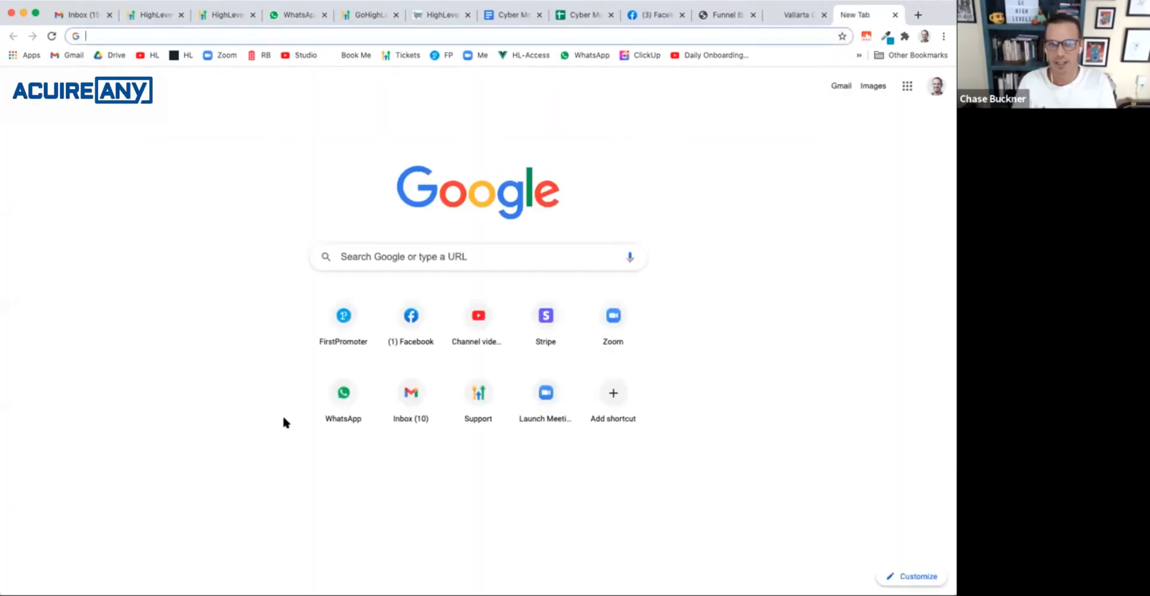
{"action": "type", "text": "elfsight.com"}
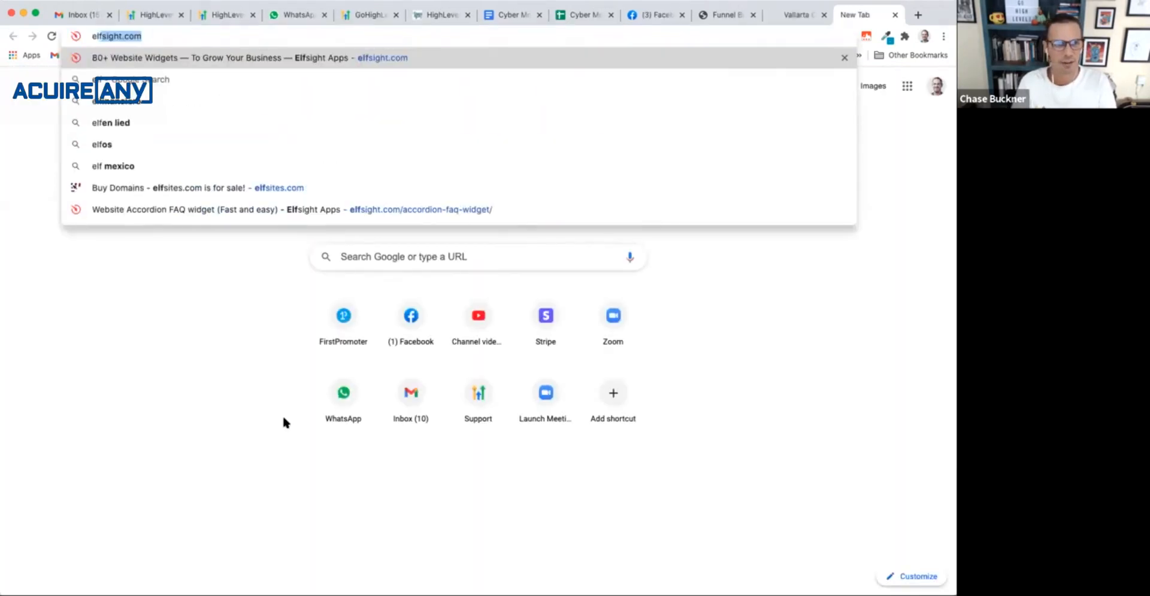
{"action": "key", "text": "Return"}
{"action": "mouse_move", "coordinate": [213, 82]}
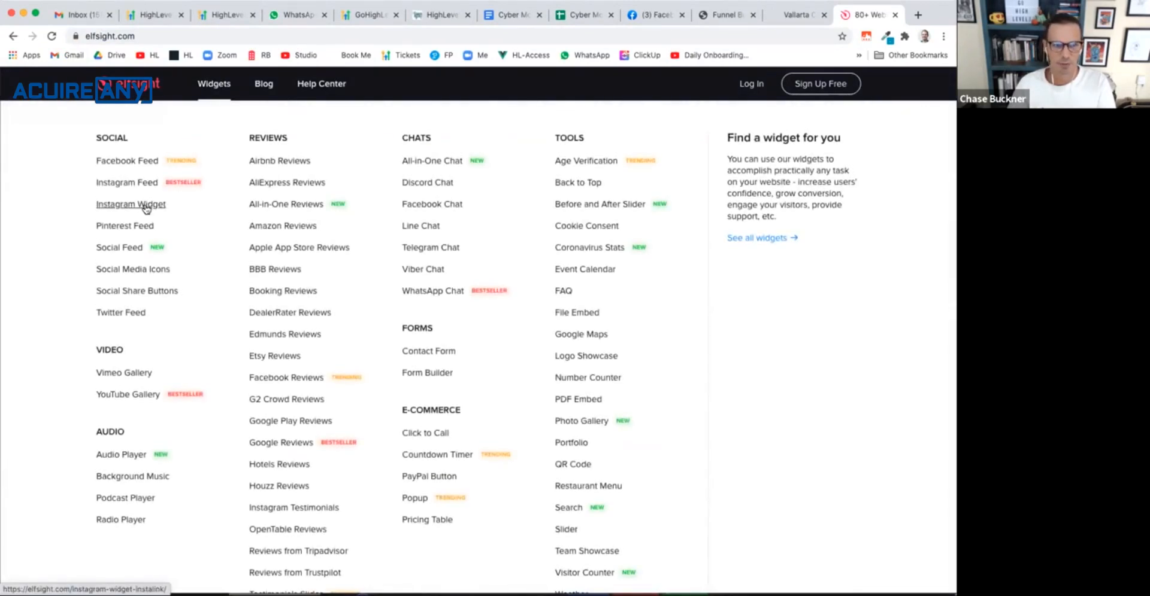
{"action": "left_click", "coordinate": [137, 189]}
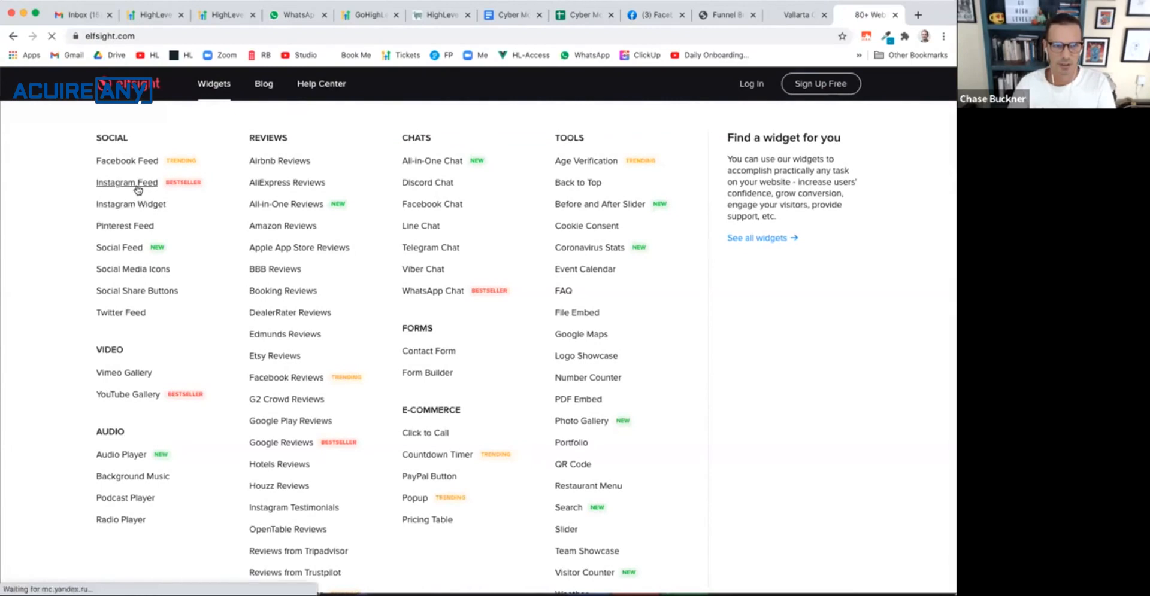
{"action": "scroll", "coordinate": [294, 370], "scroll_direction": "down", "scroll_amount": 20}
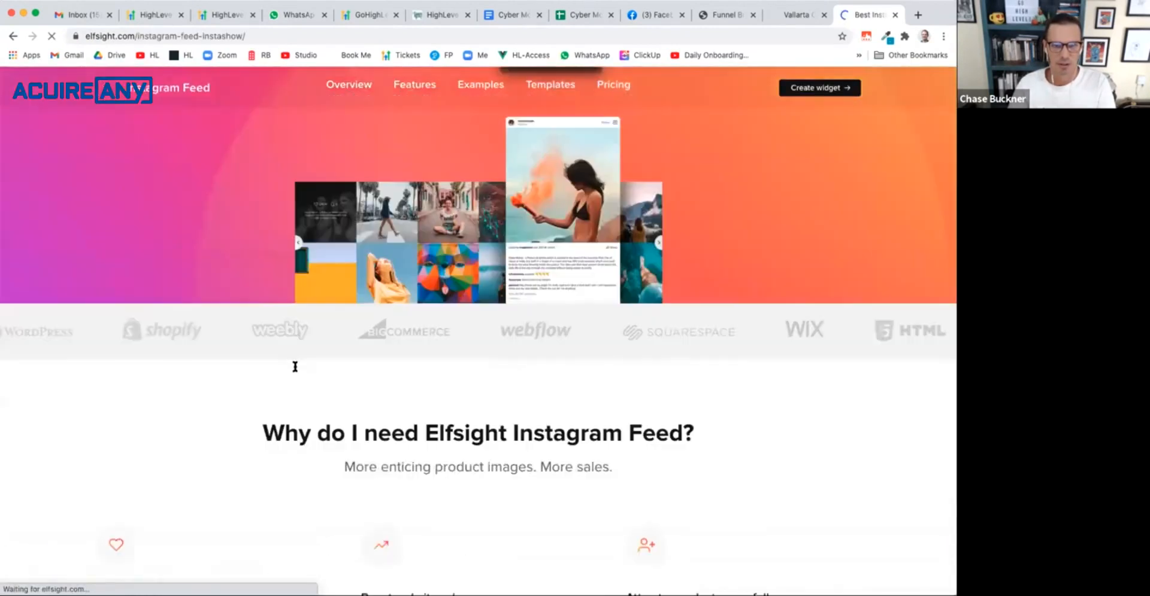
{"action": "scroll", "coordinate": [294, 366], "scroll_direction": "down", "scroll_amount": 15}
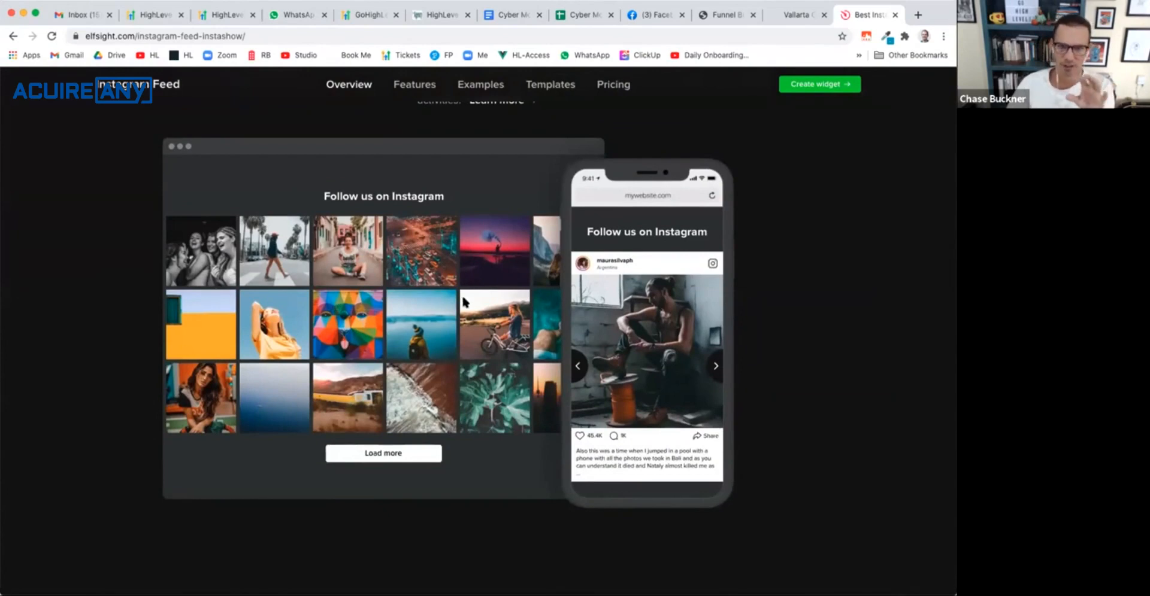
{"action": "scroll", "coordinate": [516, 438], "scroll_direction": "down", "scroll_amount": 12}
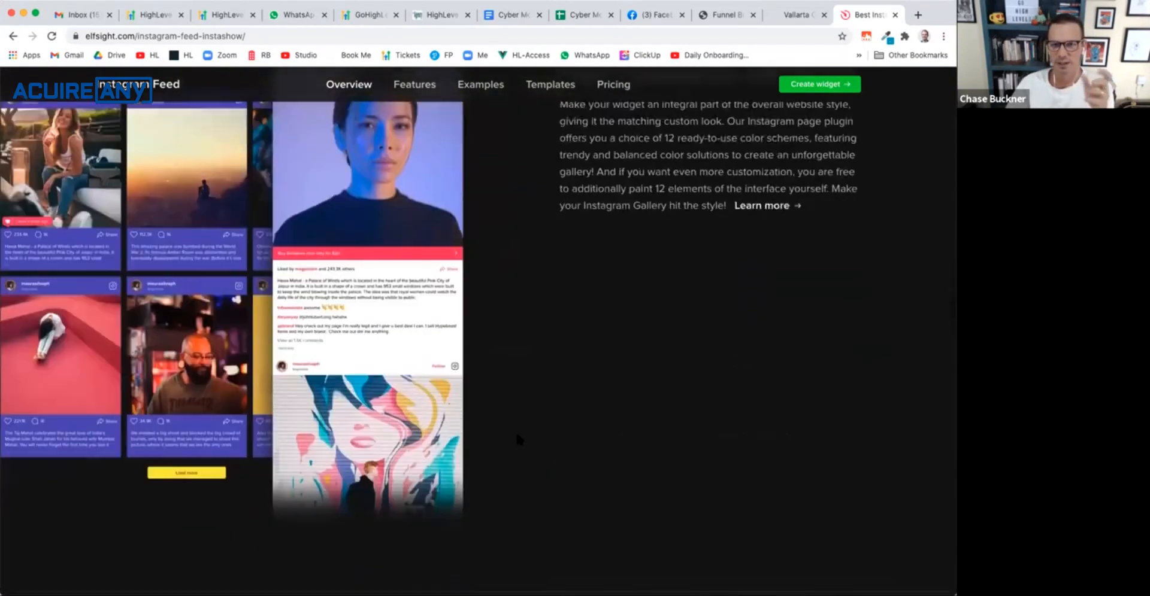
Step: Back in the funnel builder, try a Custom JS/HTML element in a new one-column row below the four-column row and view its code editor
{"action": "left_click", "coordinate": [799, 16]}
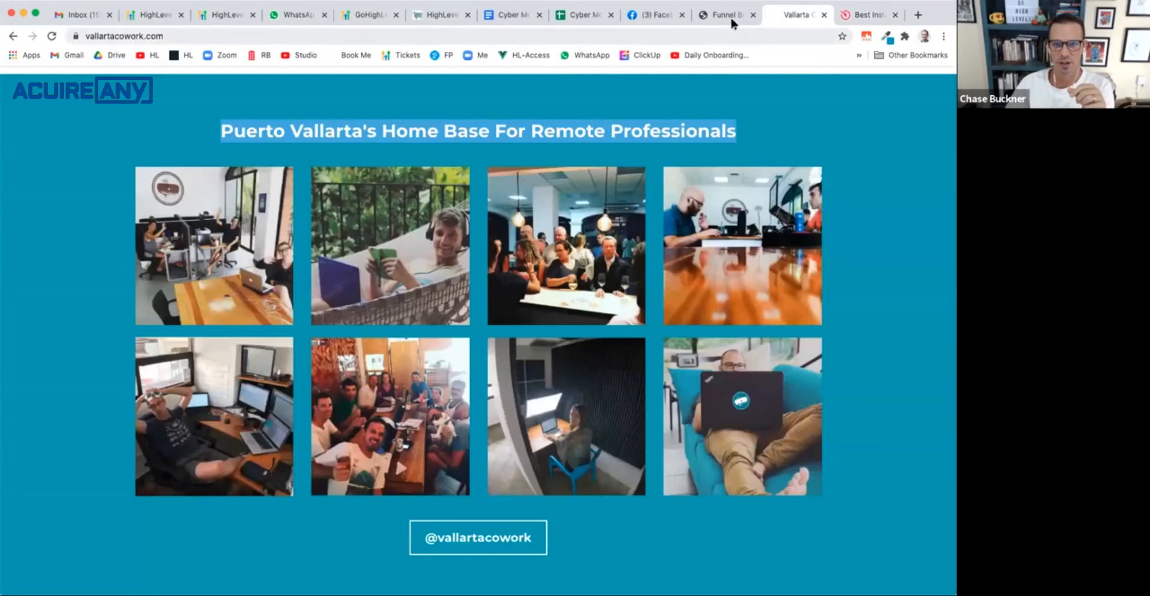
{"action": "key", "text": "ctrl+shift+Tab"}
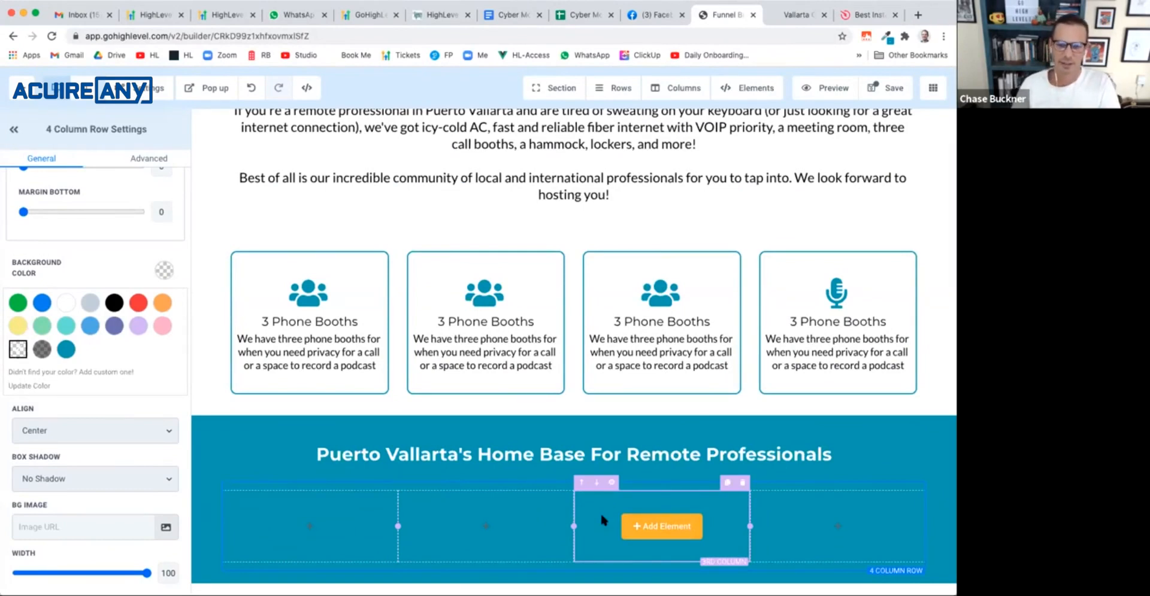
{"action": "left_click", "coordinate": [572, 571]}
{"action": "left_click", "coordinate": [829, 174]}
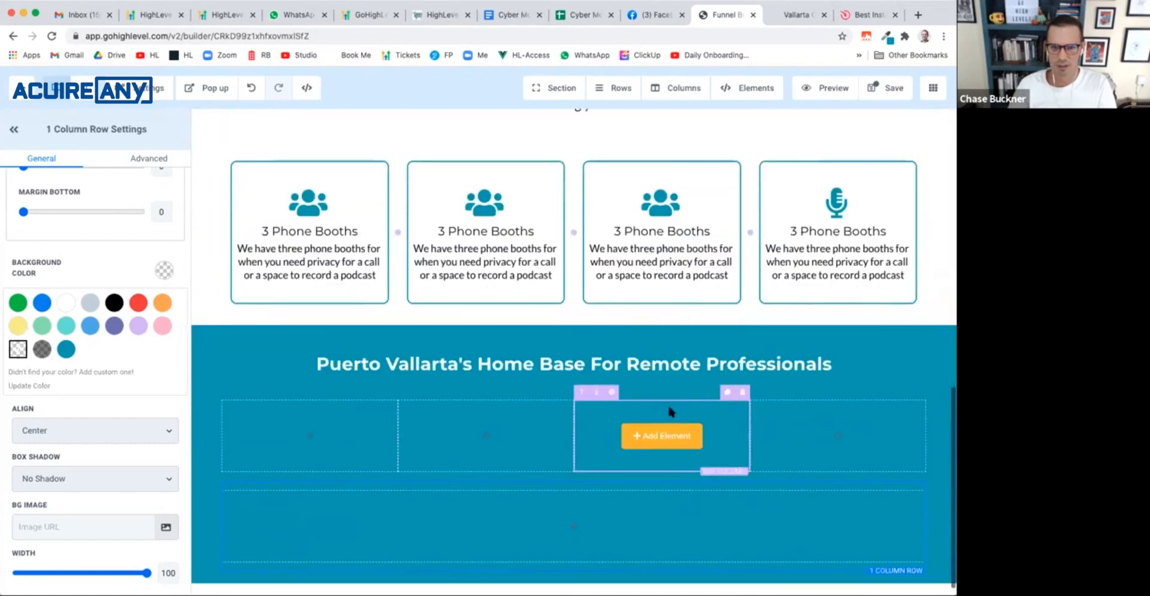
{"action": "left_click", "coordinate": [571, 526]}
{"action": "scroll", "coordinate": [772, 443], "scroll_direction": "down", "scroll_amount": 5}
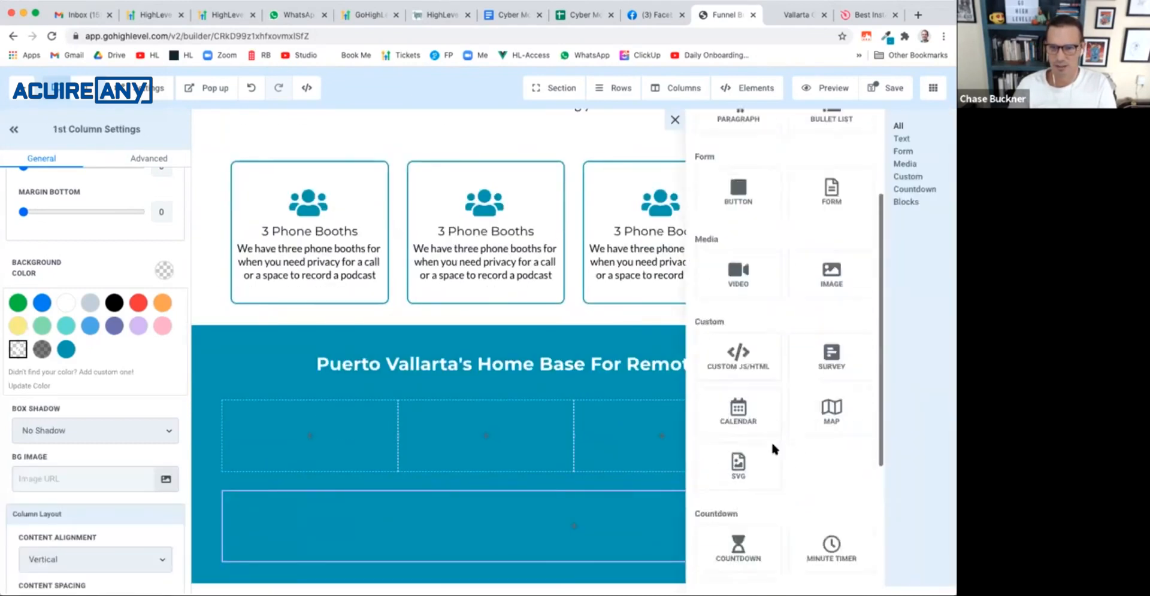
{"action": "left_click", "coordinate": [742, 252]}
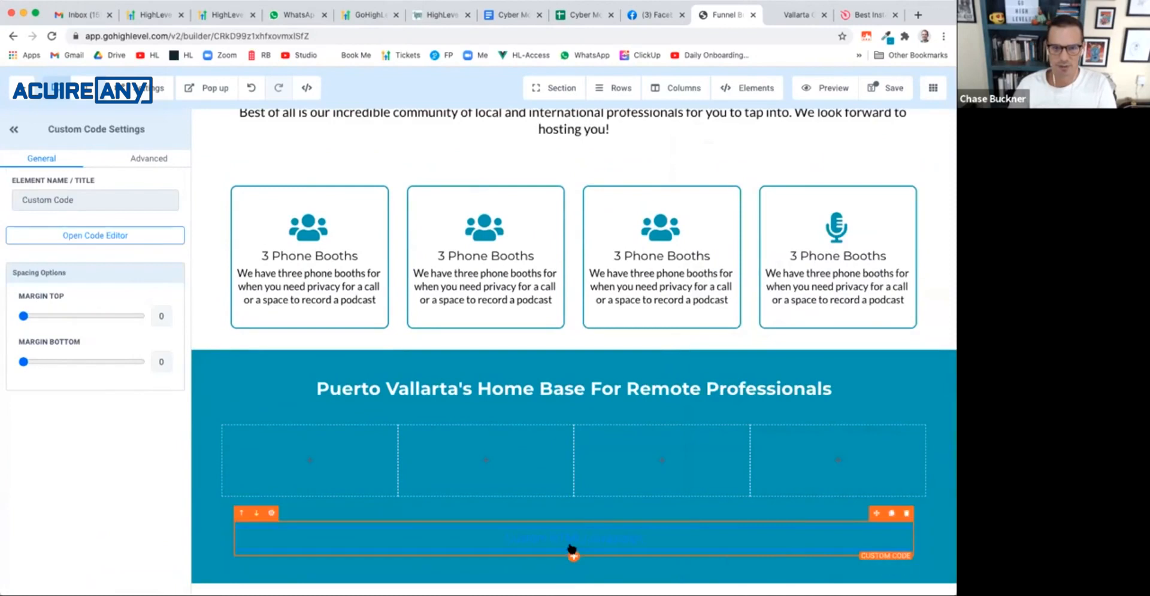
{"action": "left_click", "coordinate": [128, 237]}
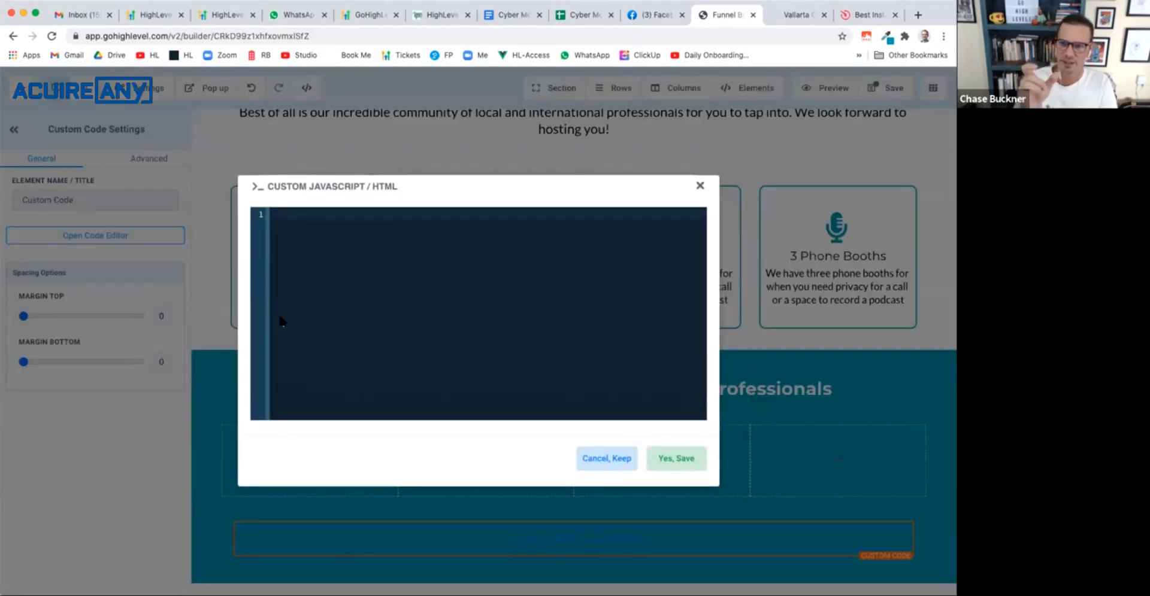
{"action": "left_click", "coordinate": [699, 185]}
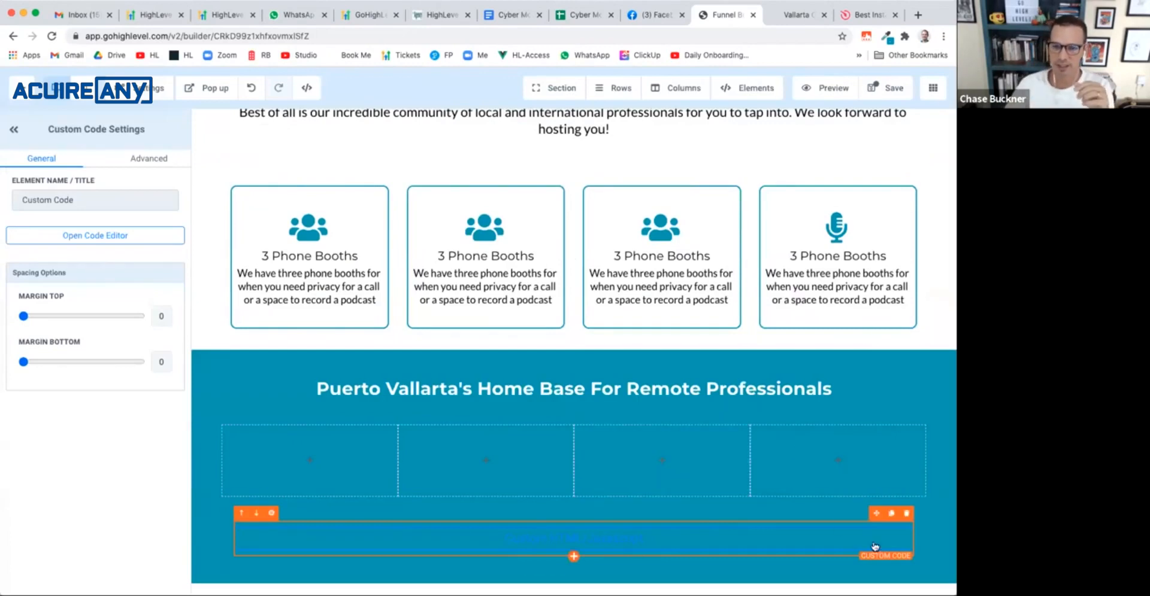
Step: Delete the custom code element and the one-column row that held it
{"action": "left_click", "coordinate": [907, 514]}
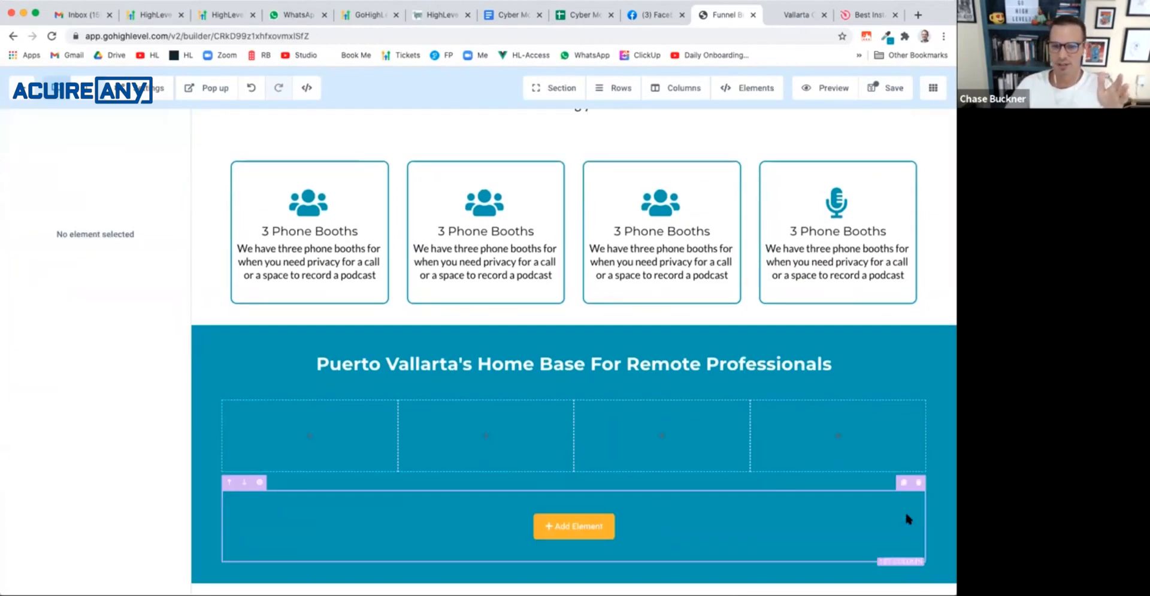
{"action": "left_click", "coordinate": [918, 482]}
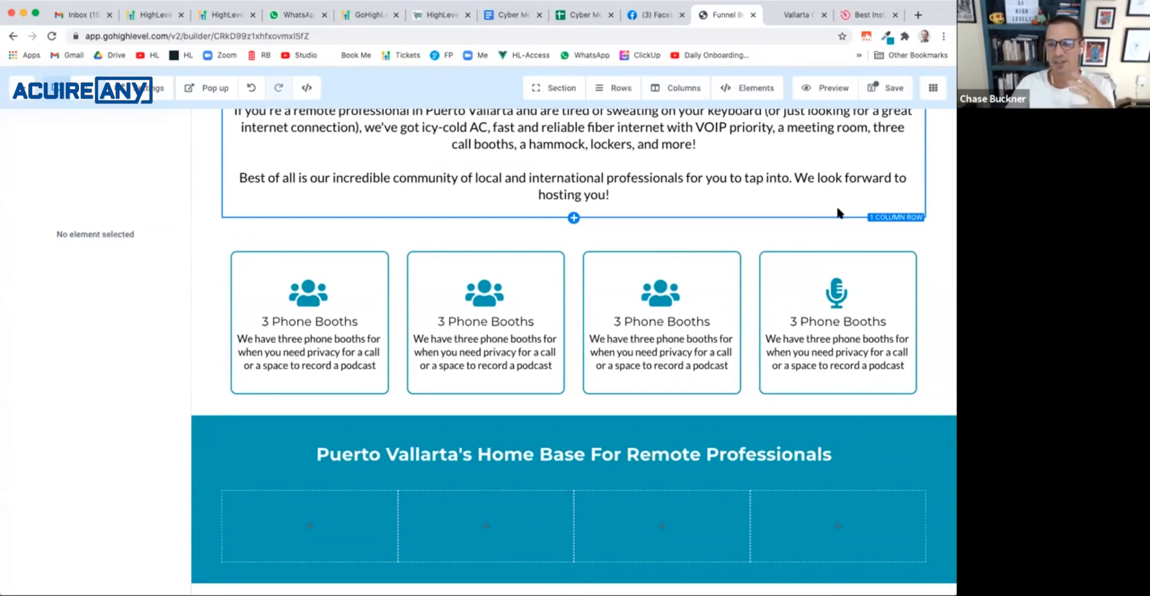
Step: Save the first photo of the Vallarta CoWork site's teal photo grid to the computer
{"action": "left_click", "coordinate": [789, 14]}
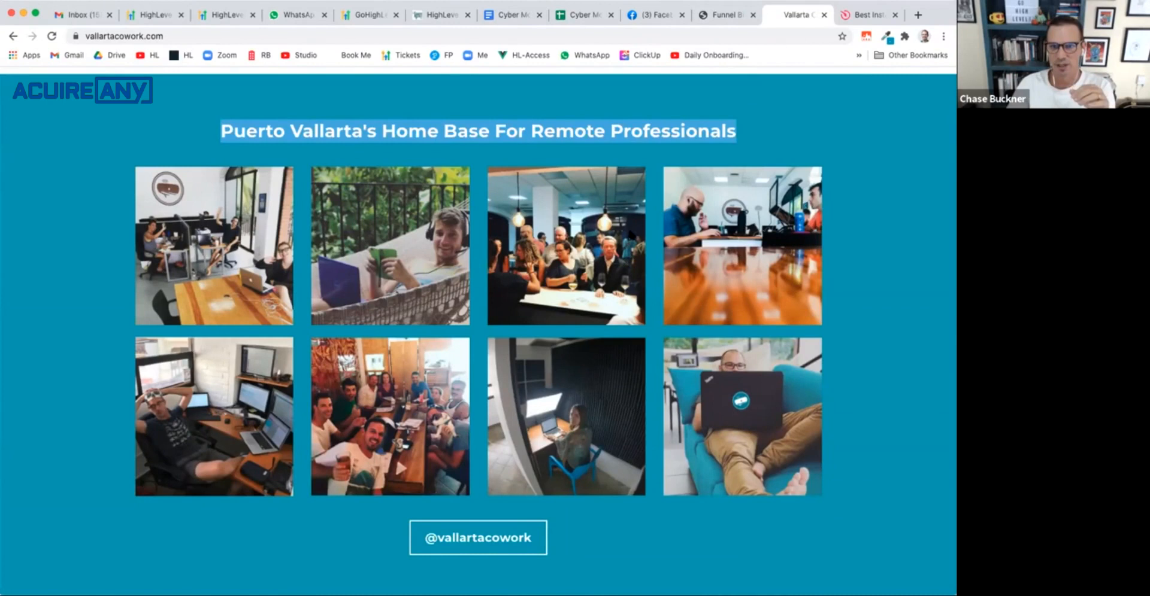
{"action": "scroll", "coordinate": [630, 236], "scroll_direction": "up", "scroll_amount": 1}
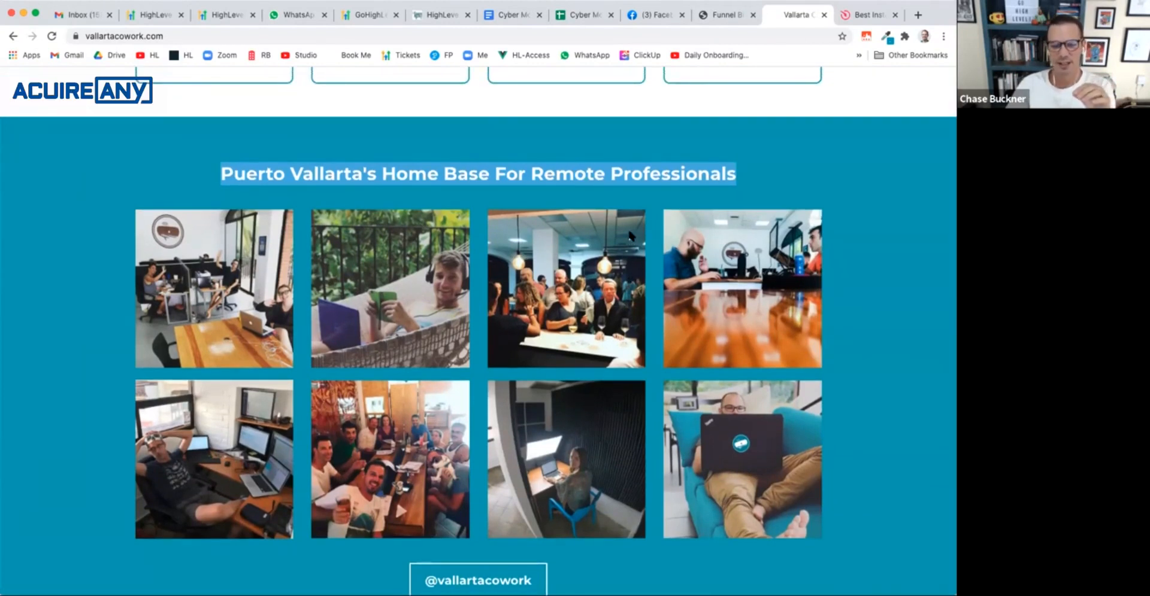
{"action": "scroll", "coordinate": [629, 235], "scroll_direction": "down", "scroll_amount": 1}
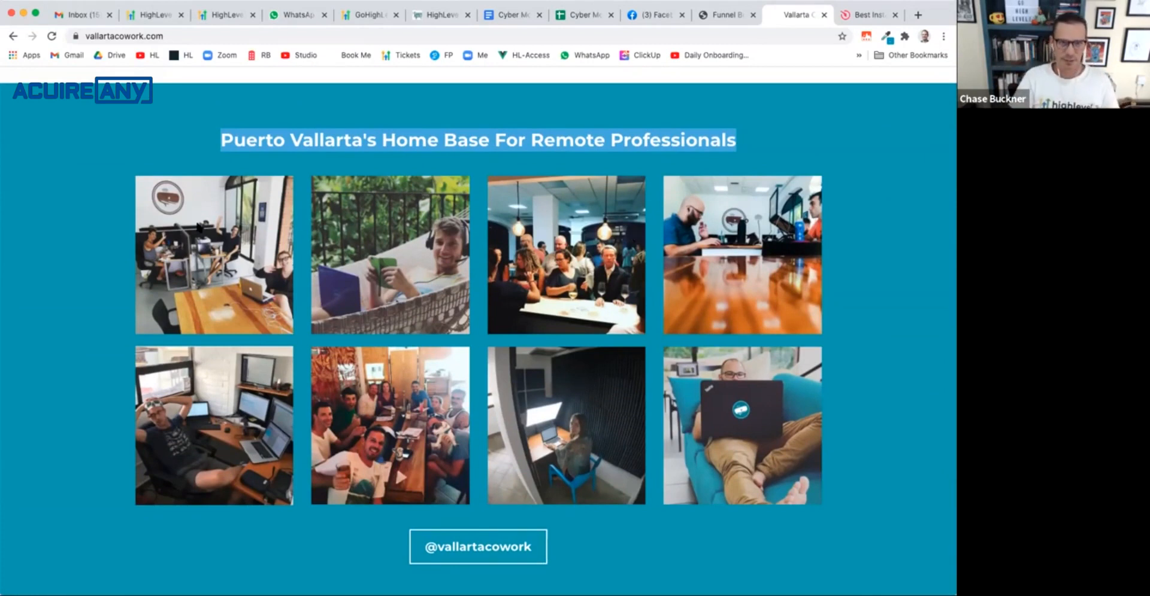
{"action": "right_click", "coordinate": [199, 226]}
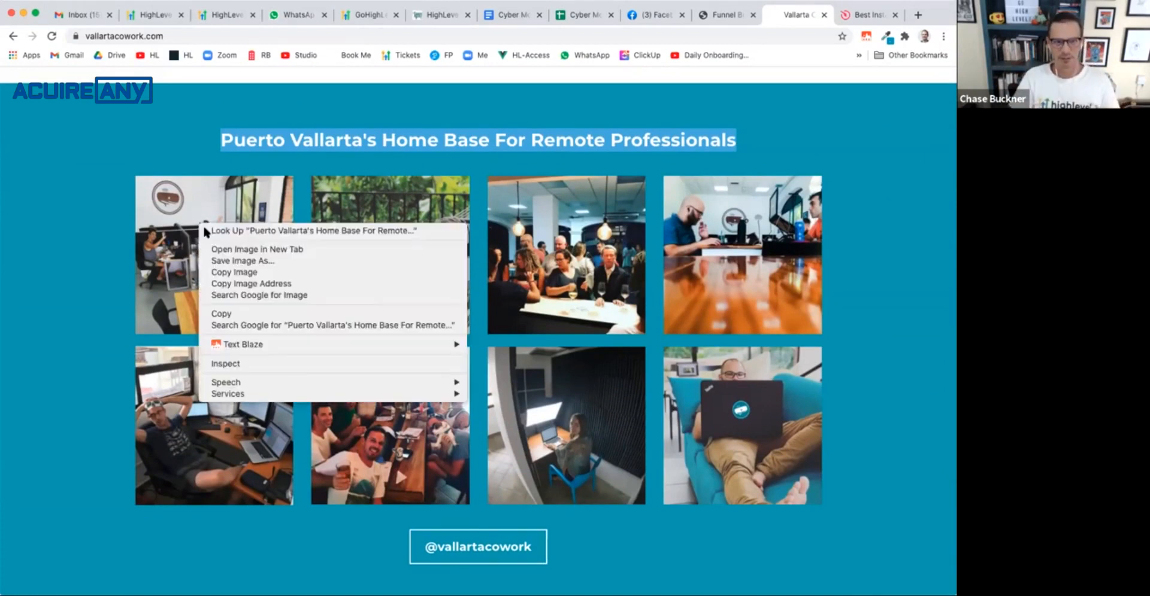
{"action": "left_click", "coordinate": [265, 261]}
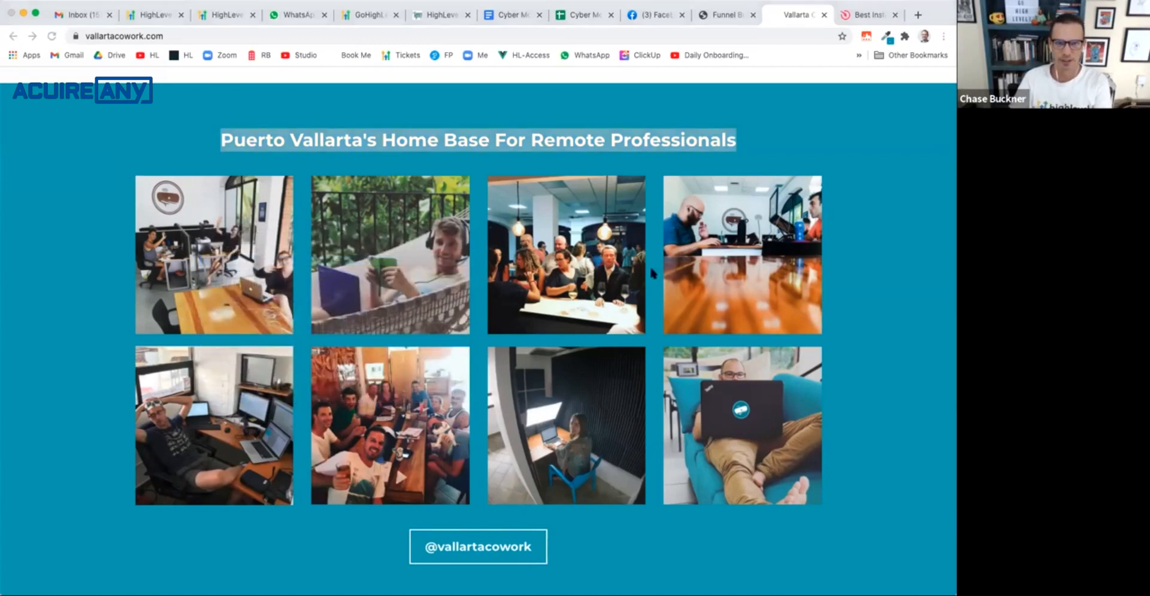
{"action": "key", "text": "Return"}
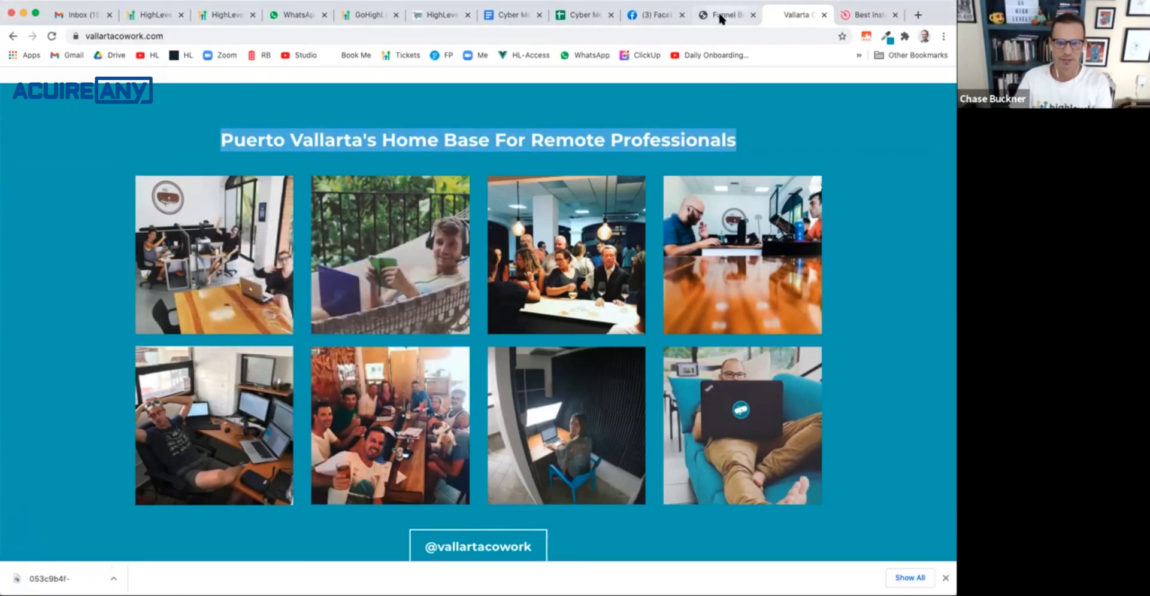
Step: Switch to the funnel builder and place an image element in the first column of the teal section's four-column row
{"action": "left_click", "coordinate": [724, 14]}
{"action": "left_click", "coordinate": [322, 467]}
{"action": "left_click", "coordinate": [315, 493]}
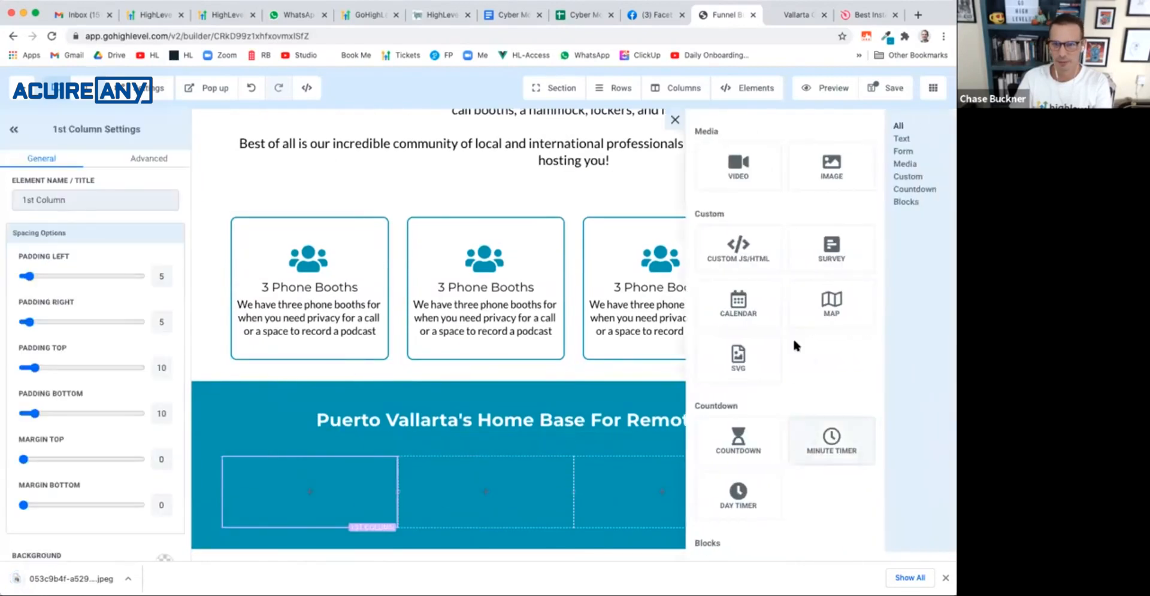
{"action": "scroll", "coordinate": [819, 263], "scroll_direction": "up", "scroll_amount": 1}
{"action": "left_click", "coordinate": [831, 183]}
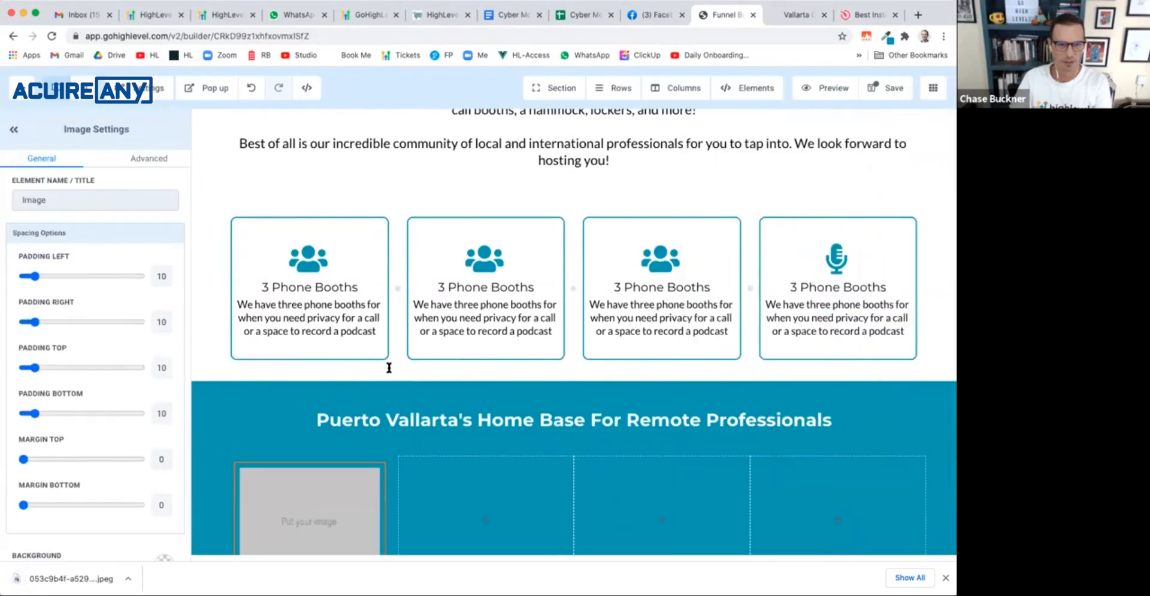
Step: Upload the saved coworking photo to the Media Library and use it as the first column's image
{"action": "scroll", "coordinate": [143, 431], "scroll_direction": "down", "scroll_amount": 5}
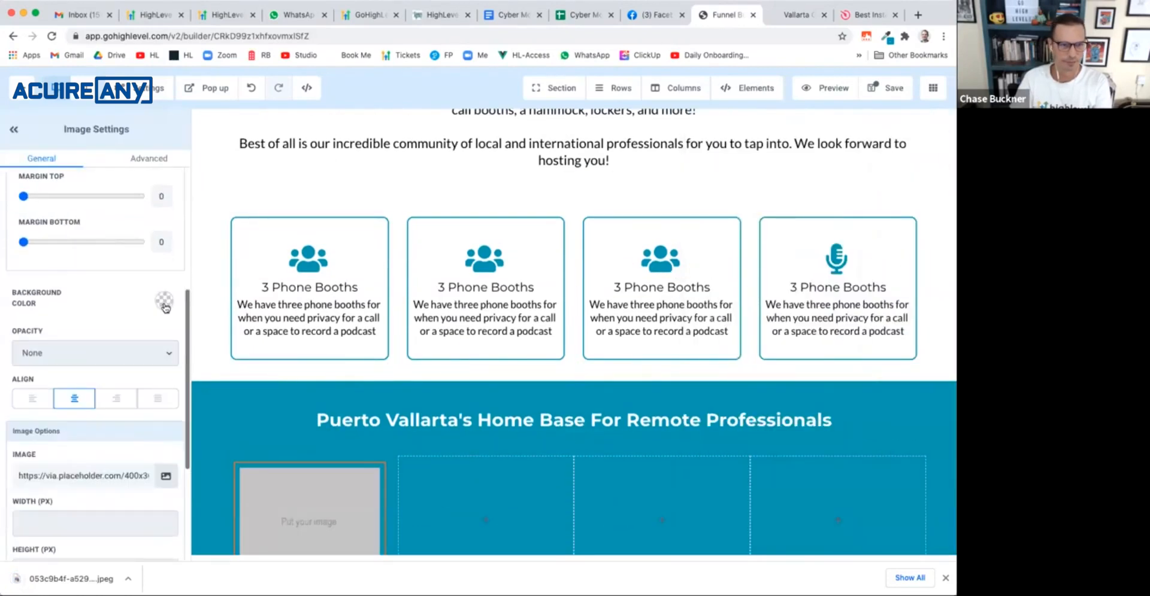
{"action": "left_click", "coordinate": [166, 476]}
{"action": "left_click", "coordinate": [907, 100]}
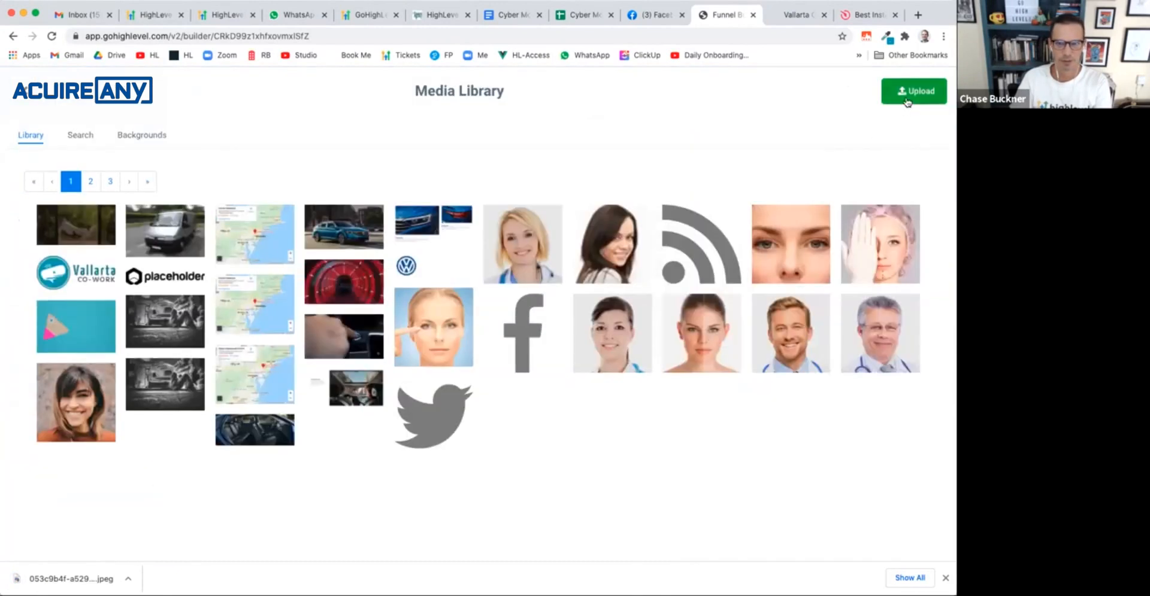
{"action": "double_click", "coordinate": [410, 74]}
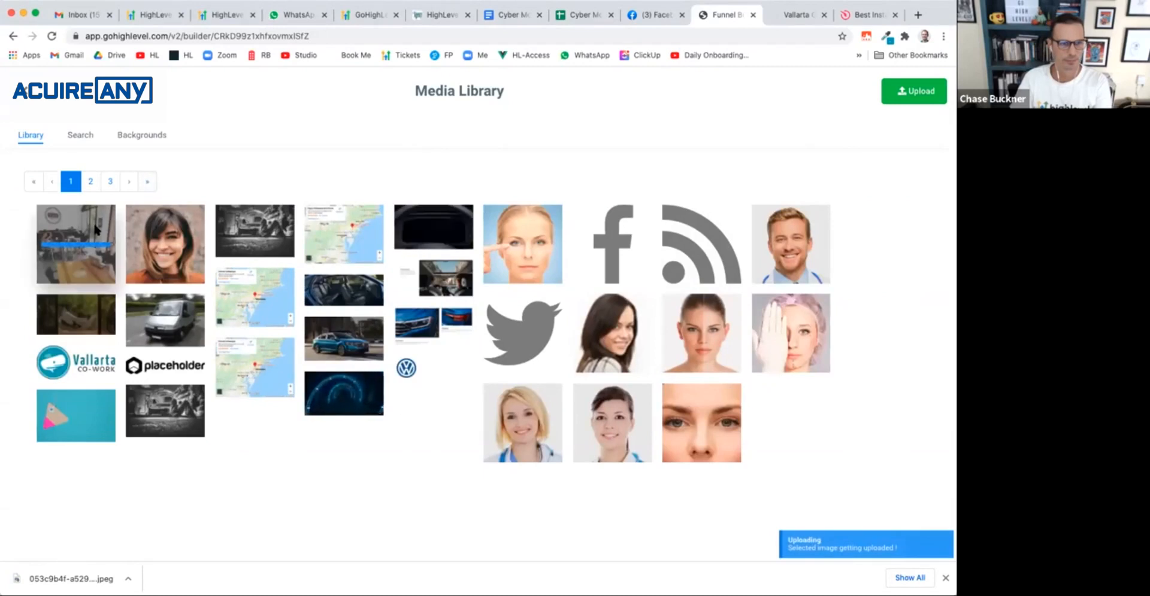
{"action": "left_click", "coordinate": [76, 252]}
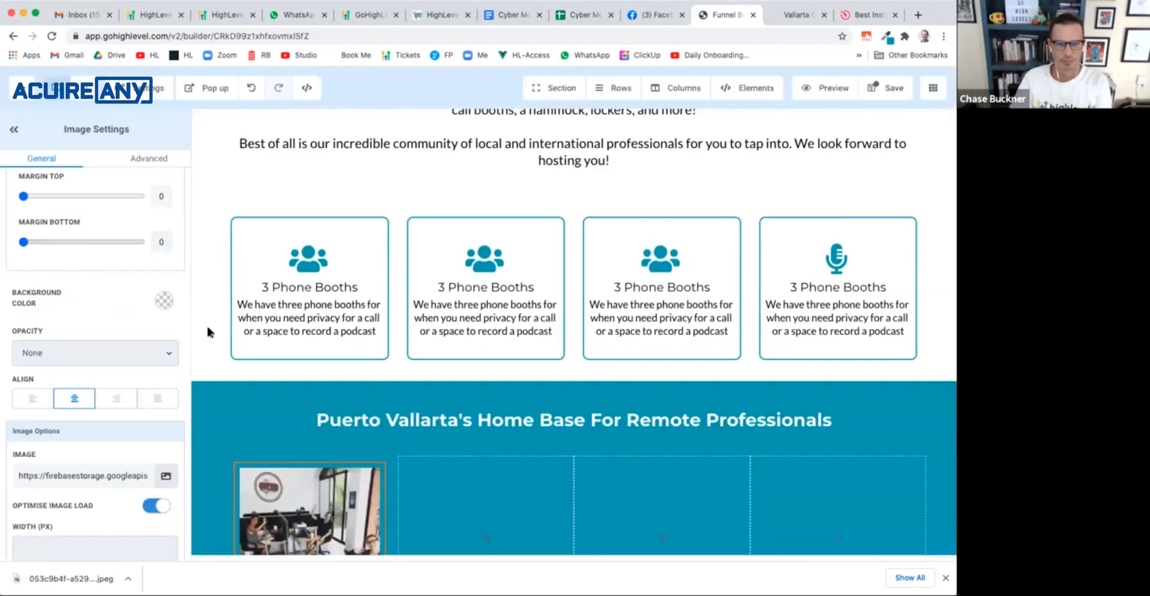
{"action": "scroll", "coordinate": [239, 359], "scroll_direction": "down", "scroll_amount": 3}
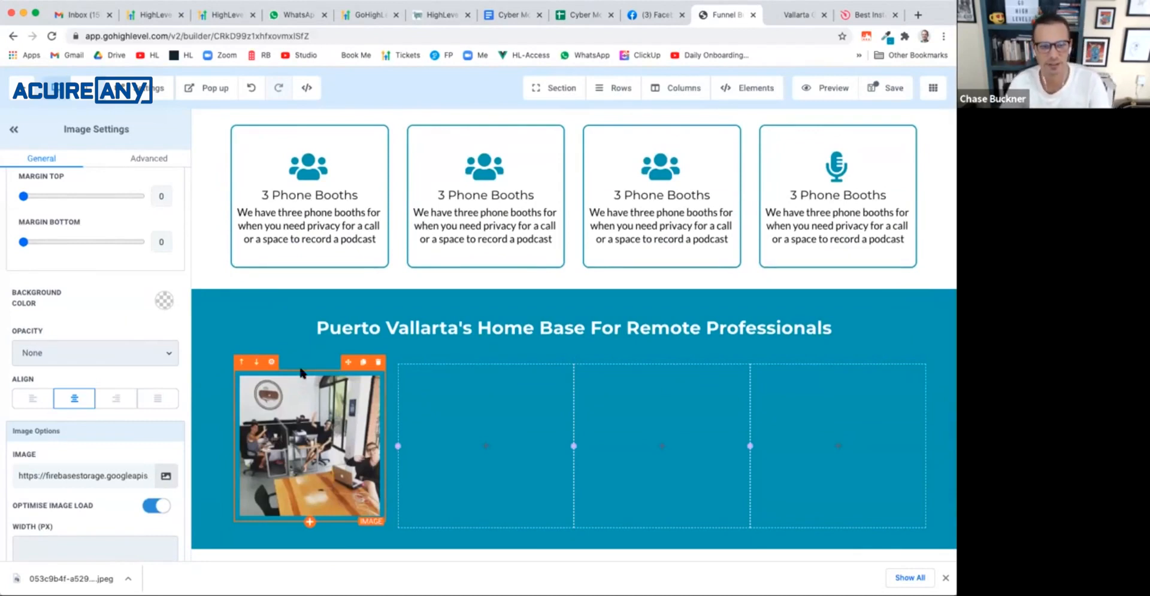
Step: Set the left, right, top and bottom padding of the first column's coworking photo to 0
{"action": "scroll", "coordinate": [147, 342], "scroll_direction": "up", "scroll_amount": 4}
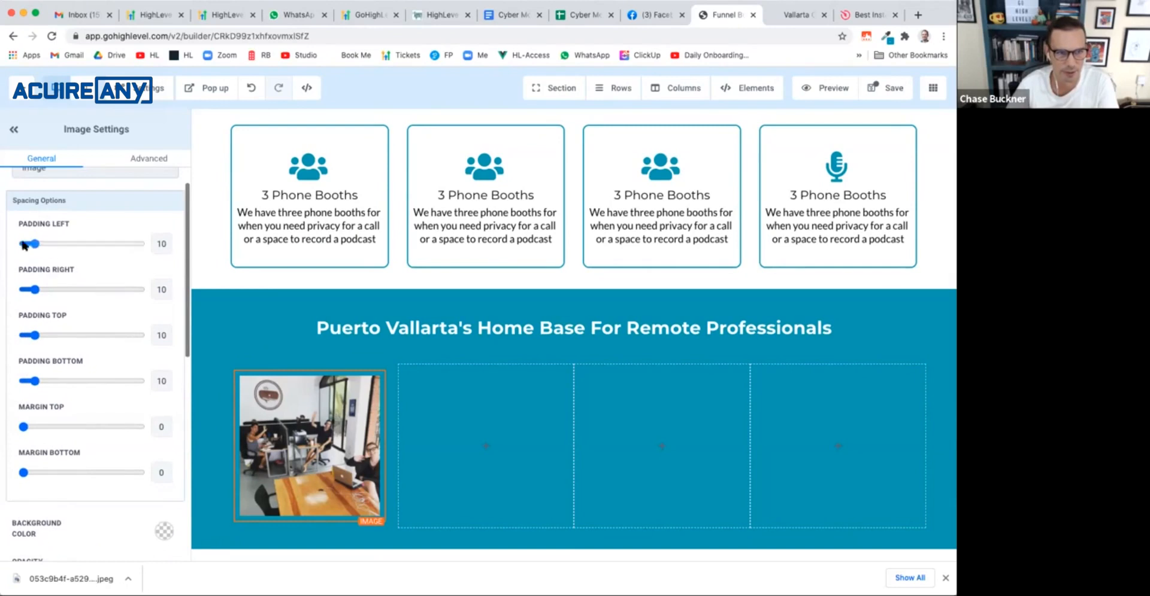
{"action": "left_click", "coordinate": [24, 244]}
{"action": "left_click", "coordinate": [23, 290]}
{"action": "left_click", "coordinate": [23, 335]}
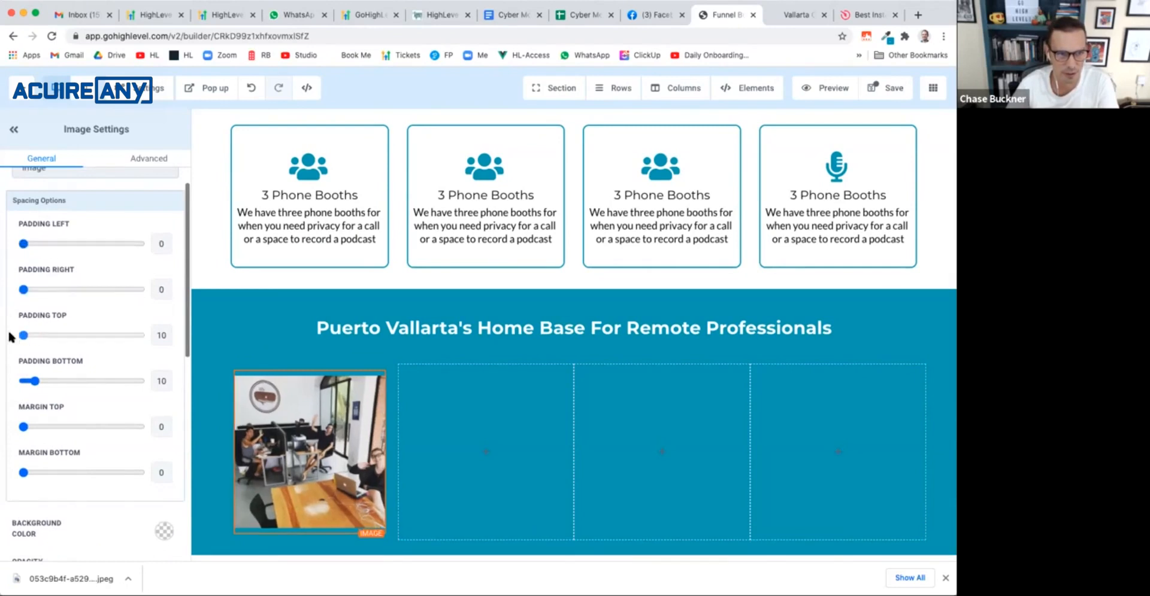
{"action": "left_click_drag", "start_coordinate": [38, 381], "coordinate": [5, 380]}
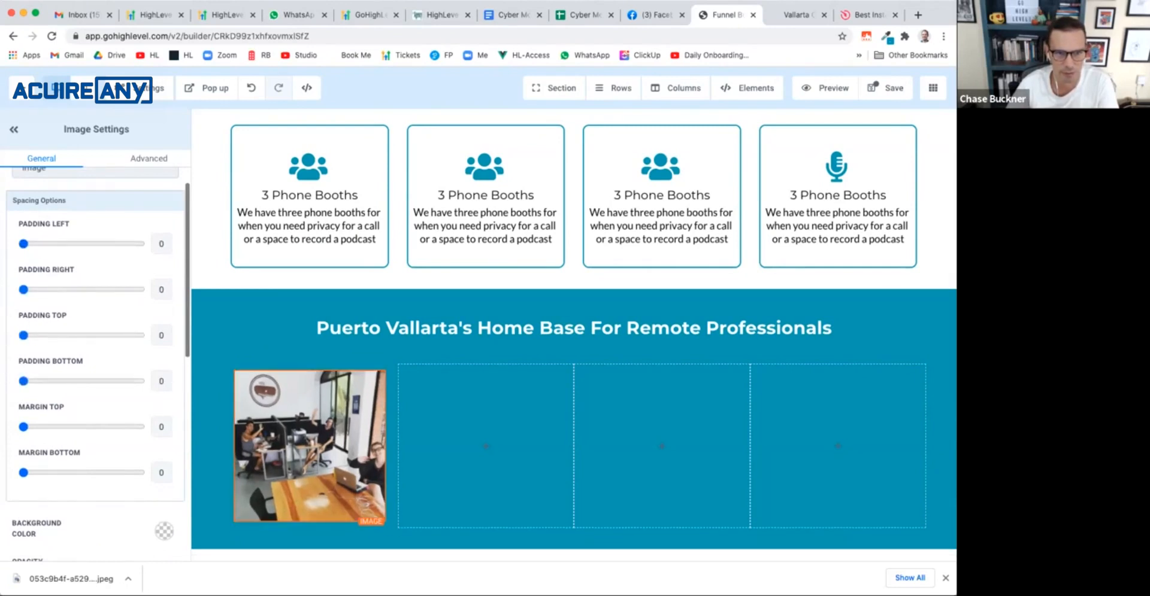
Step: Set the left, right, top and bottom padding of the column holding the photo to 0
{"action": "left_click", "coordinate": [312, 369]}
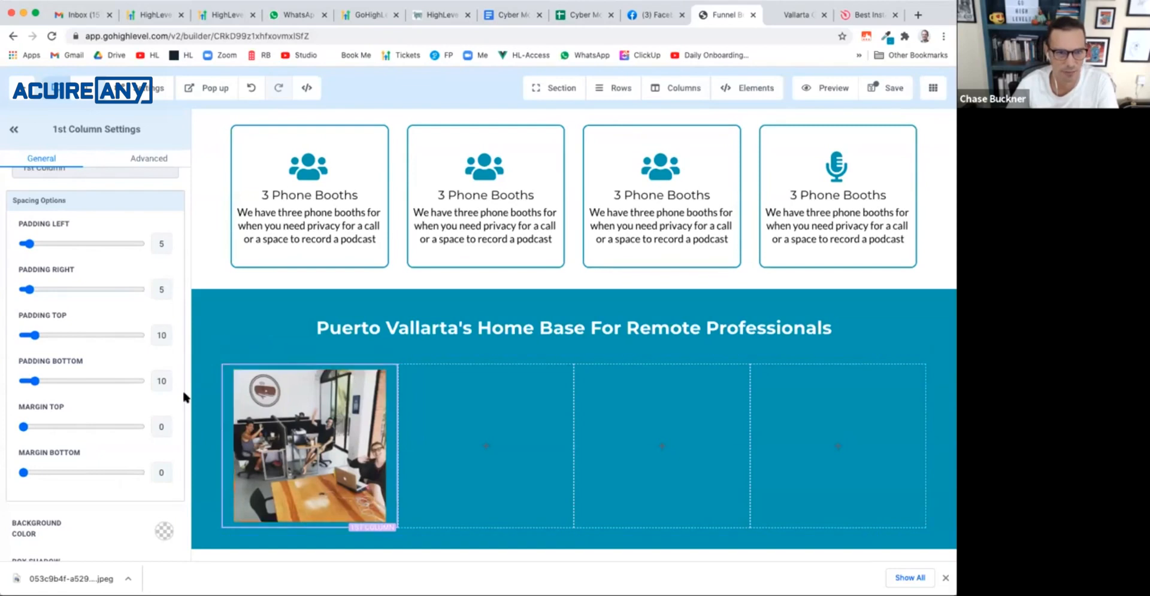
{"action": "left_click_drag", "start_coordinate": [27, 246], "coordinate": [21, 245]}
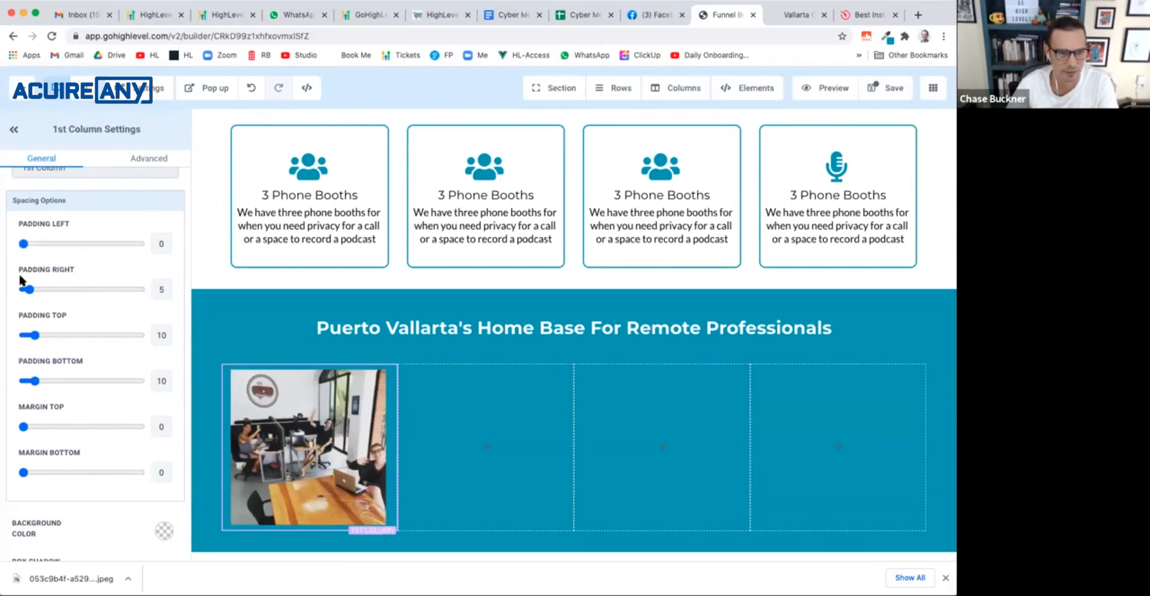
{"action": "left_click_drag", "start_coordinate": [18, 292], "coordinate": [20, 290]}
{"action": "left_click_drag", "start_coordinate": [35, 335], "coordinate": [12, 338]}
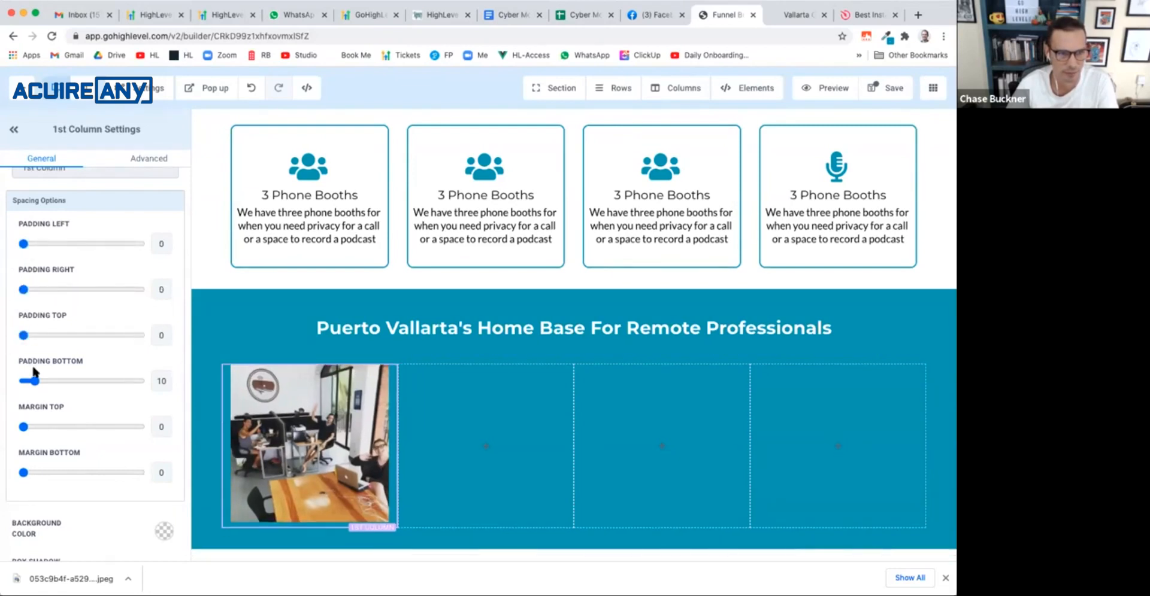
{"action": "left_click_drag", "start_coordinate": [34, 381], "coordinate": [21, 381]}
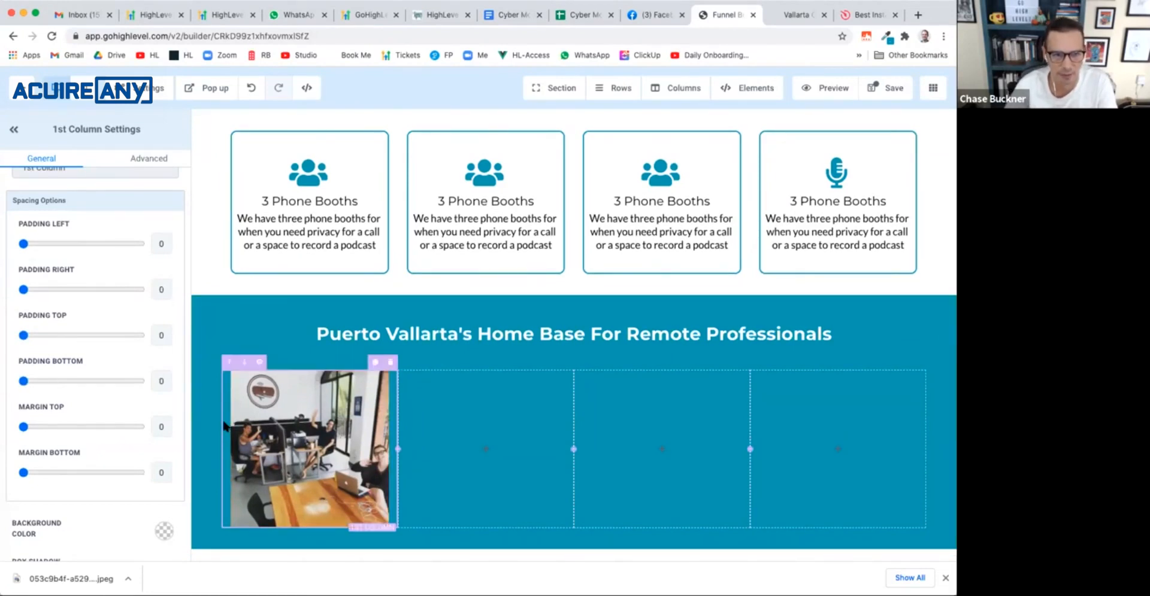
Step: Delete the empty second column of the teal section's photo row
{"action": "left_click", "coordinate": [248, 429]}
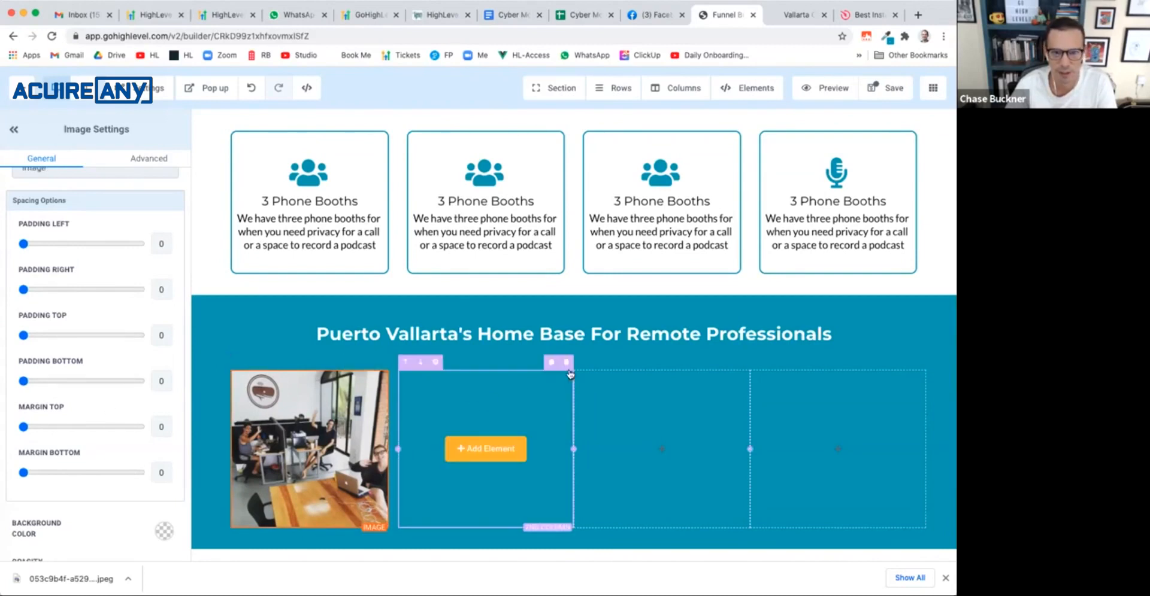
{"action": "left_click", "coordinate": [566, 361]}
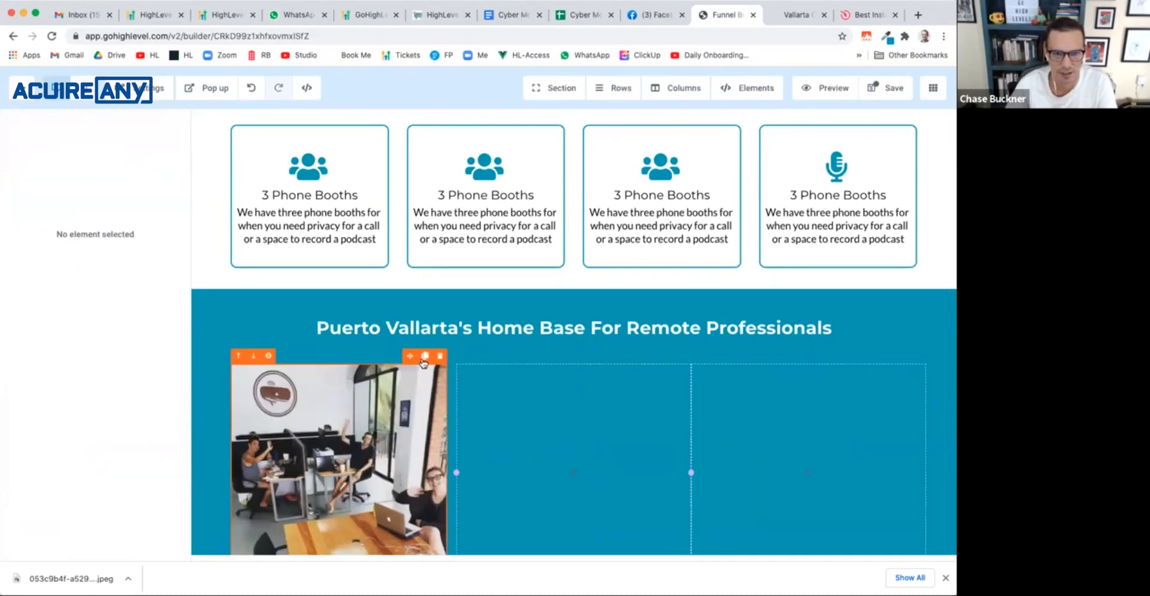
{"action": "left_click", "coordinate": [424, 356]}
{"action": "scroll", "coordinate": [434, 431], "scroll_direction": "down", "scroll_amount": 3}
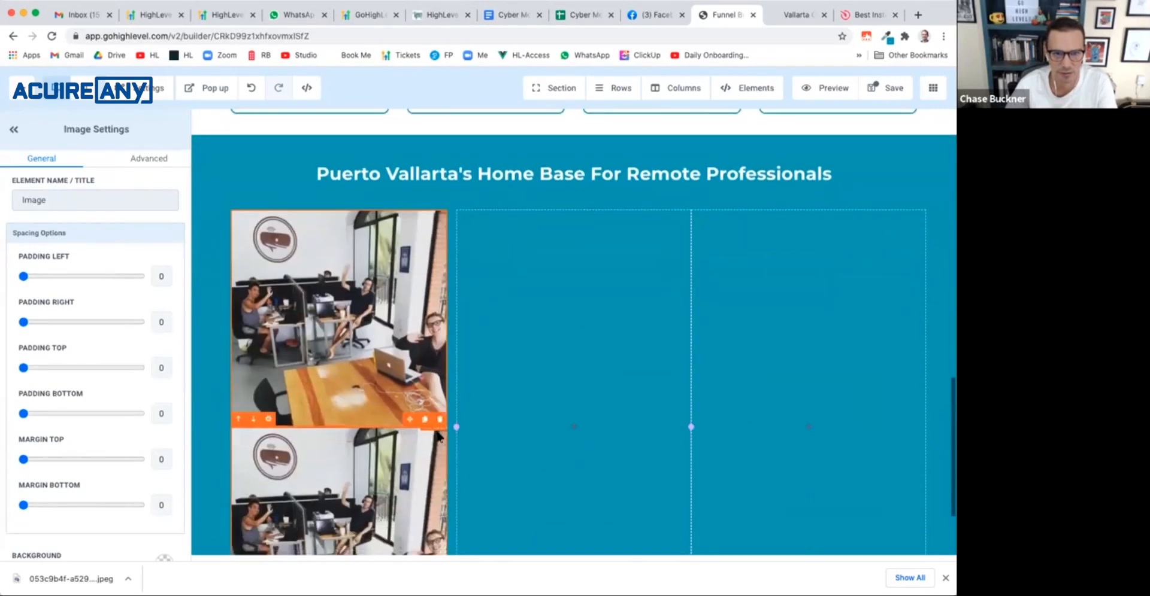
{"action": "left_click", "coordinate": [440, 419]}
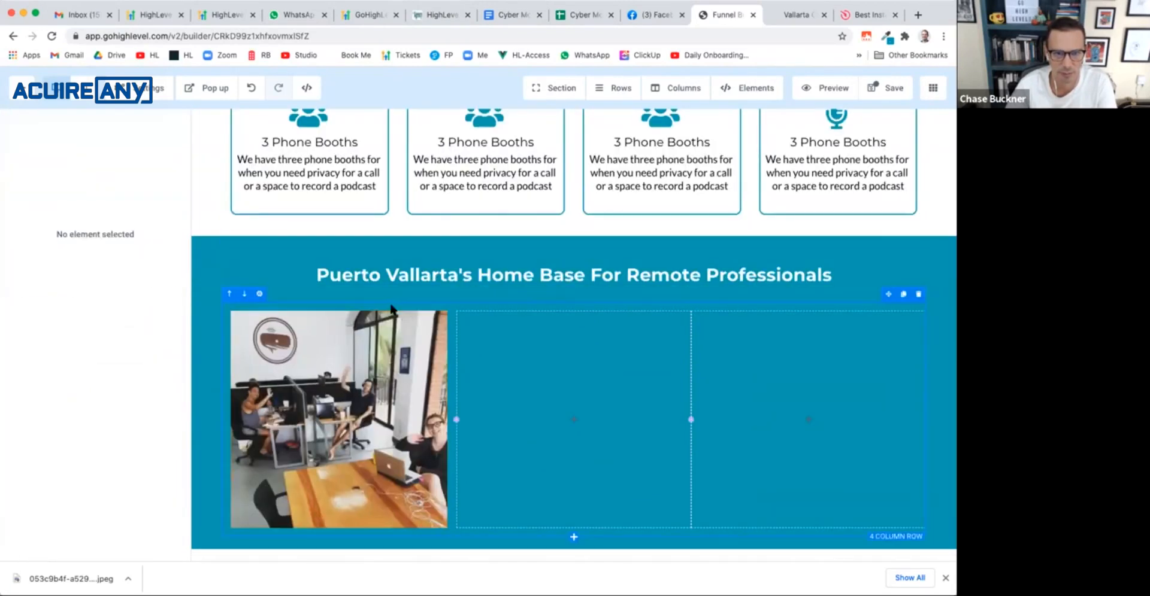
Step: Replace the row's empty columns with duplicates of the photo column, and duplicate the completed four-photo row beneath it
{"action": "left_click", "coordinate": [449, 324]}
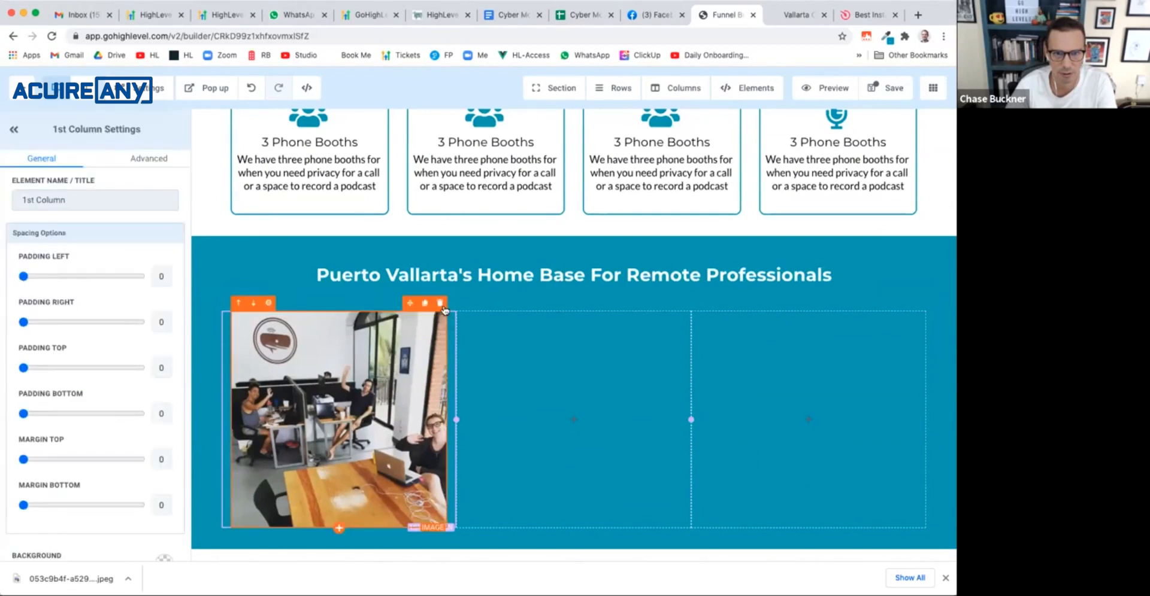
{"action": "left_click", "coordinate": [434, 304]}
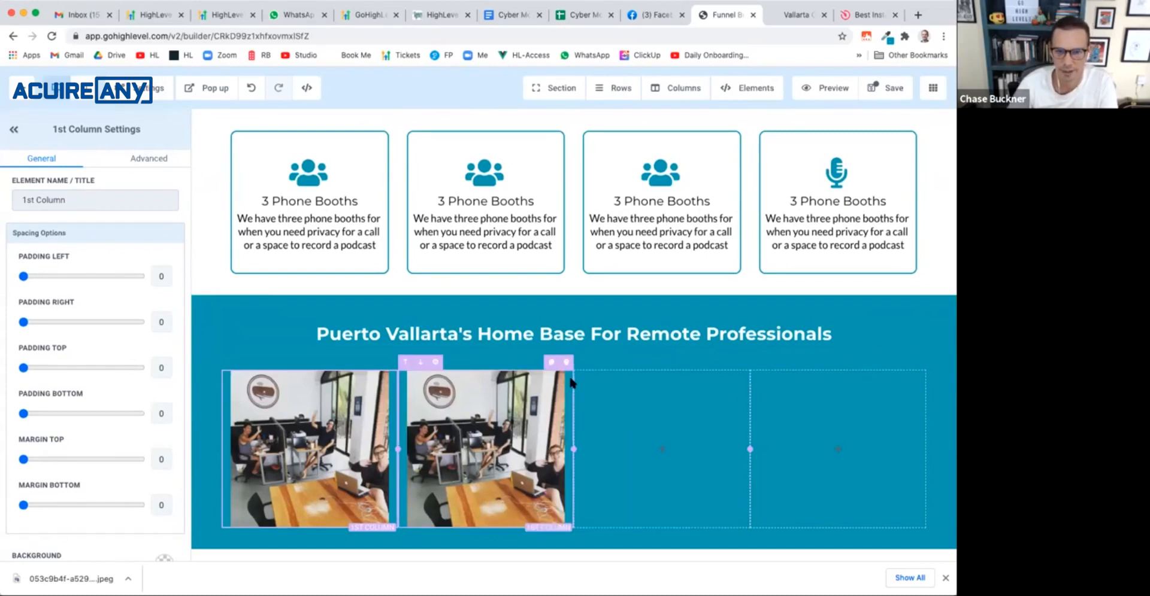
{"action": "left_click", "coordinate": [554, 362]}
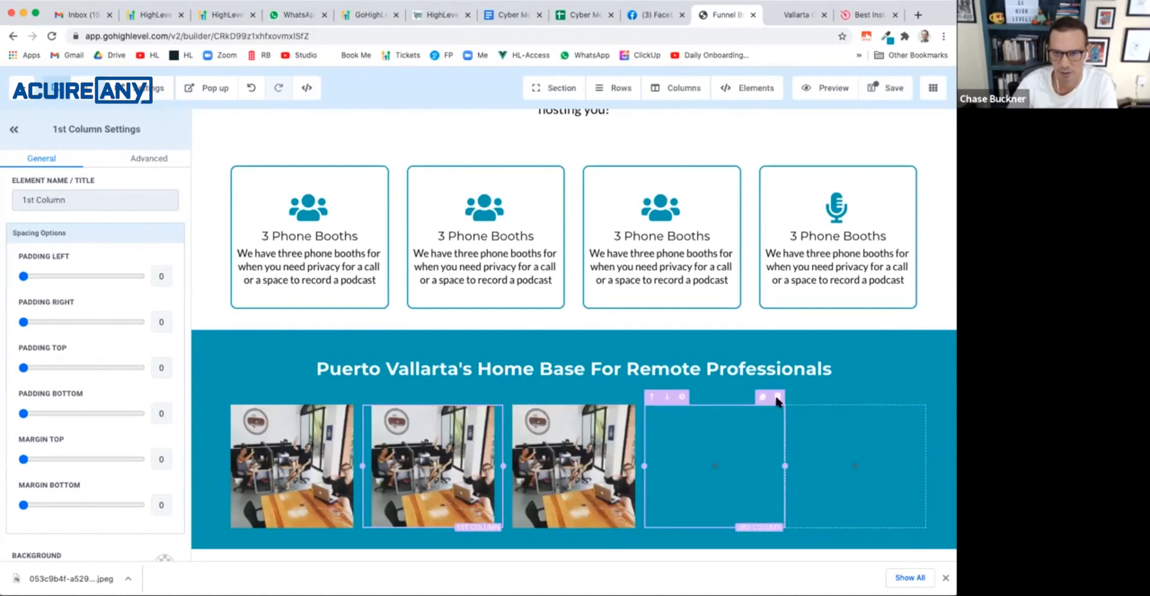
{"action": "left_click", "coordinate": [777, 398]}
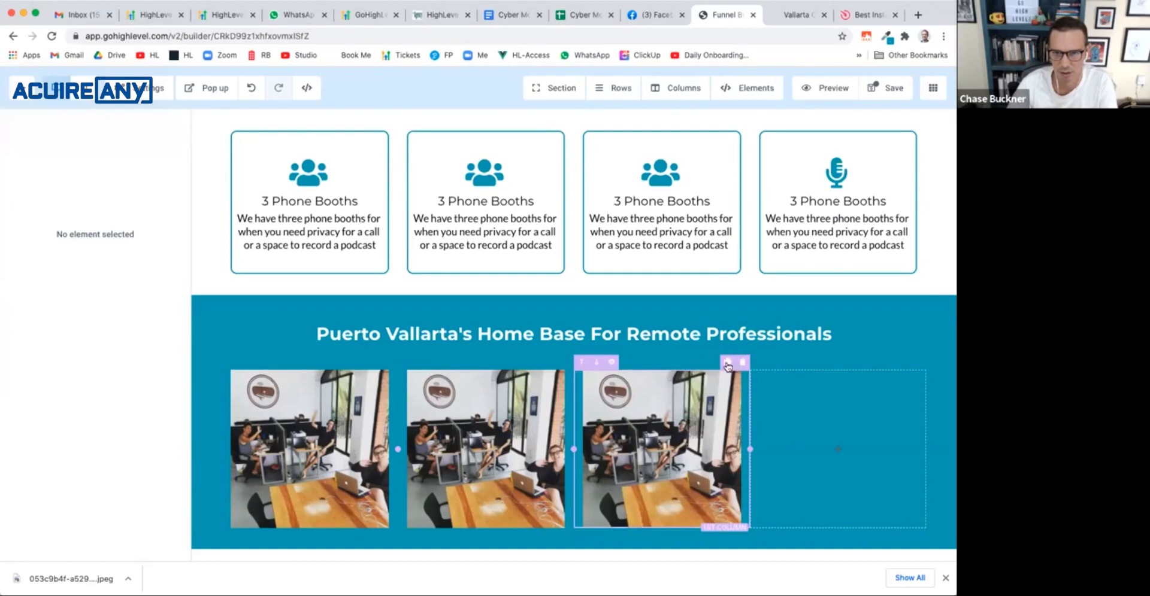
{"action": "left_click", "coordinate": [727, 363]}
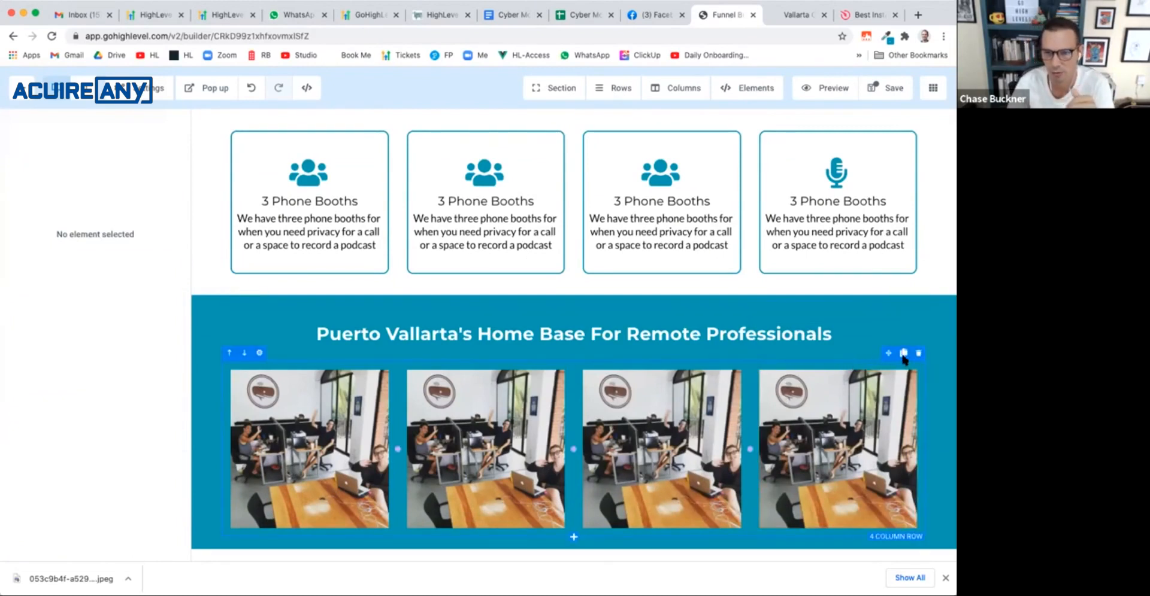
{"action": "left_click", "coordinate": [904, 353]}
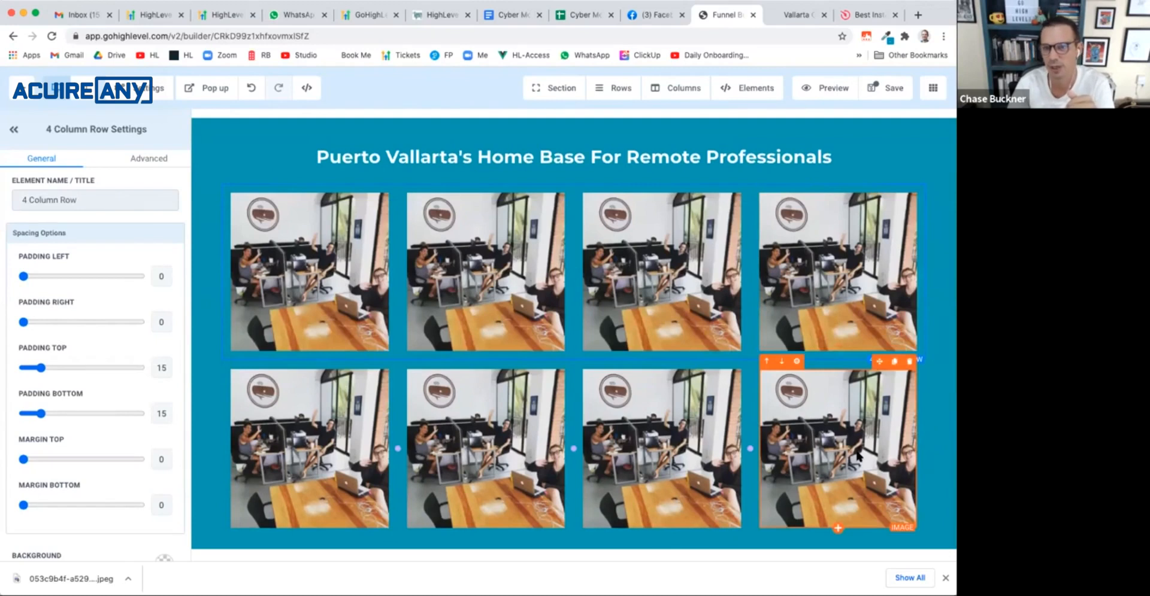
Step: Compare the original Vallarta CoWork photo grid with the rebuilt section, and look over the site's Location & Hours map section
{"action": "left_click", "coordinate": [798, 14]}
{"action": "scroll", "coordinate": [659, 288], "scroll_direction": "down", "scroll_amount": 5}
{"action": "scroll", "coordinate": [498, 232], "scroll_direction": "up", "scroll_amount": 6}
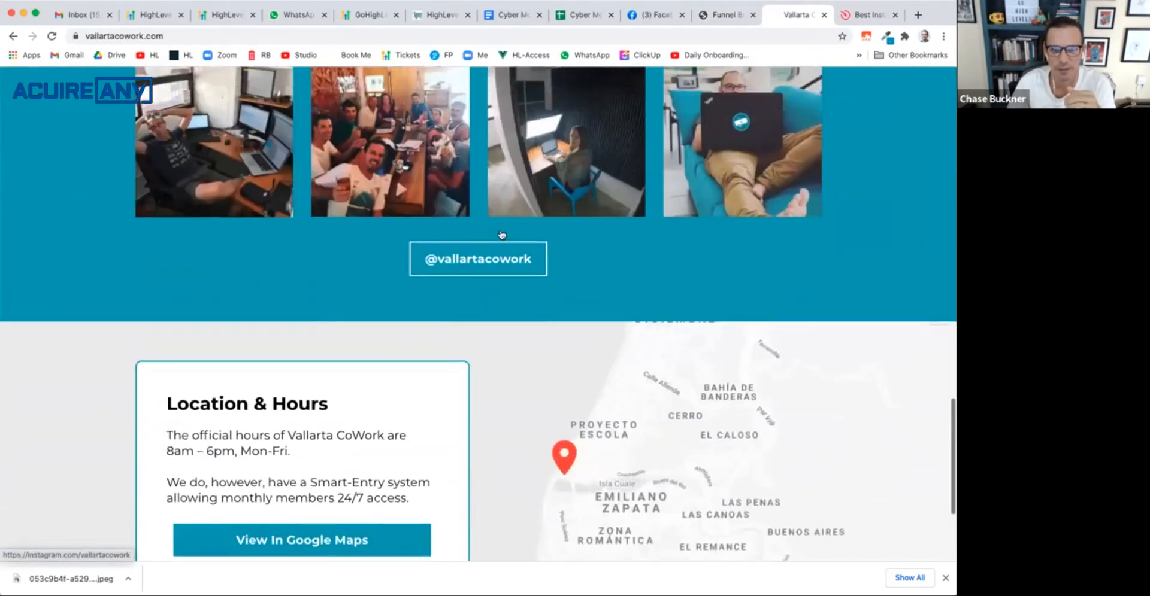
{"action": "scroll", "coordinate": [500, 232], "scroll_direction": "up", "scroll_amount": 12}
{"action": "scroll", "coordinate": [509, 300], "scroll_direction": "down", "scroll_amount": 9}
{"action": "scroll", "coordinate": [509, 300], "scroll_direction": "down", "scroll_amount": 8}
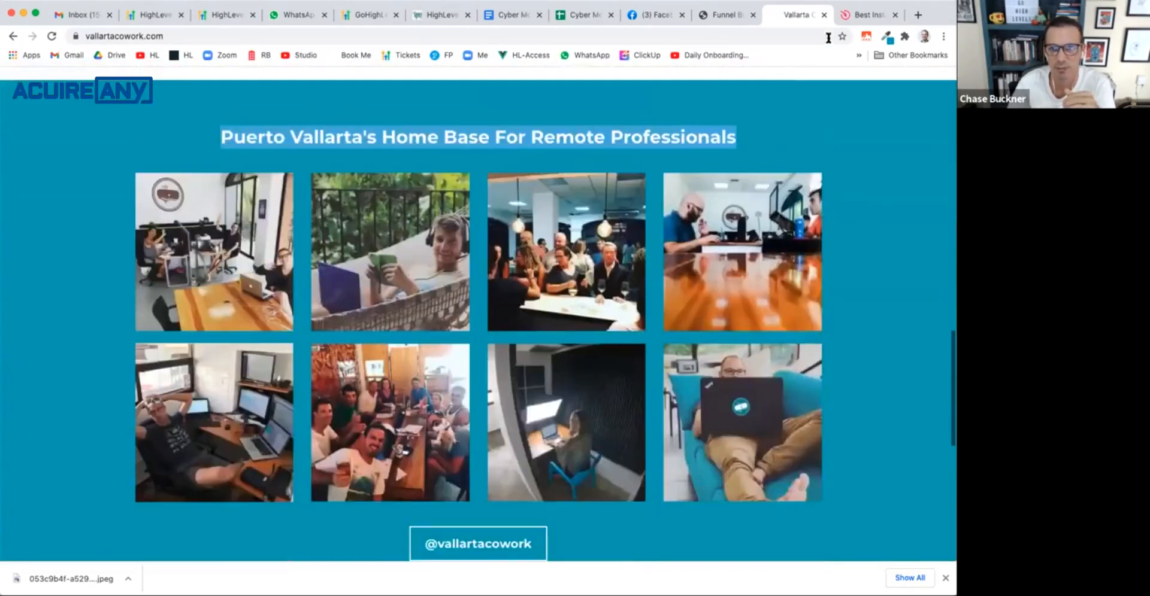
{"action": "left_click", "coordinate": [729, 14]}
{"action": "scroll", "coordinate": [588, 223], "scroll_direction": "up", "scroll_amount": 12}
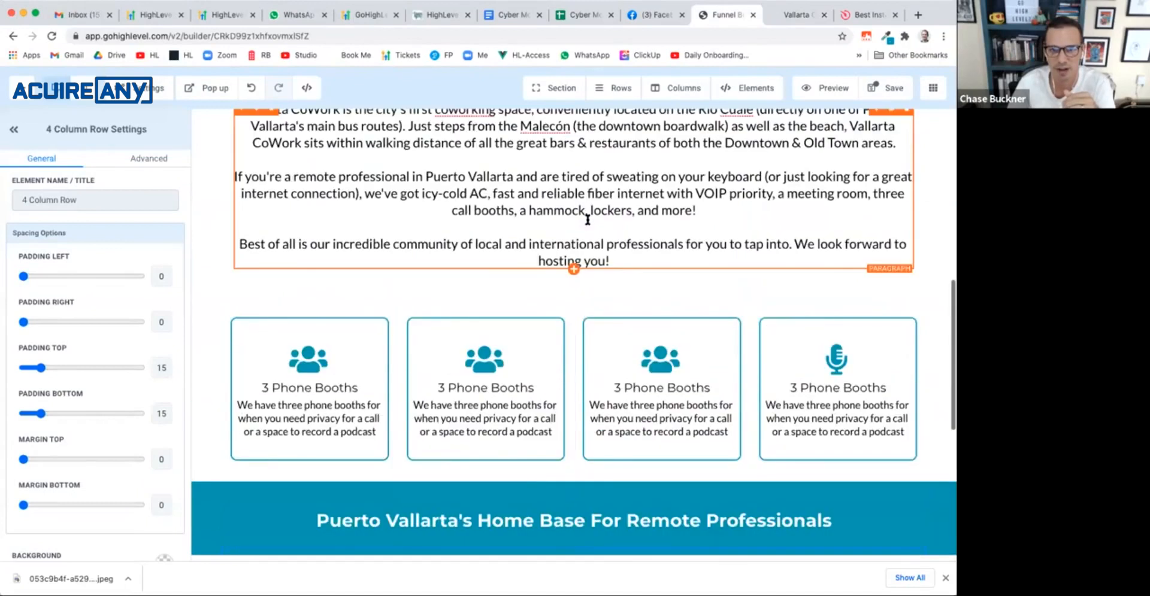
{"action": "scroll", "coordinate": [588, 312], "scroll_direction": "down", "scroll_amount": 12}
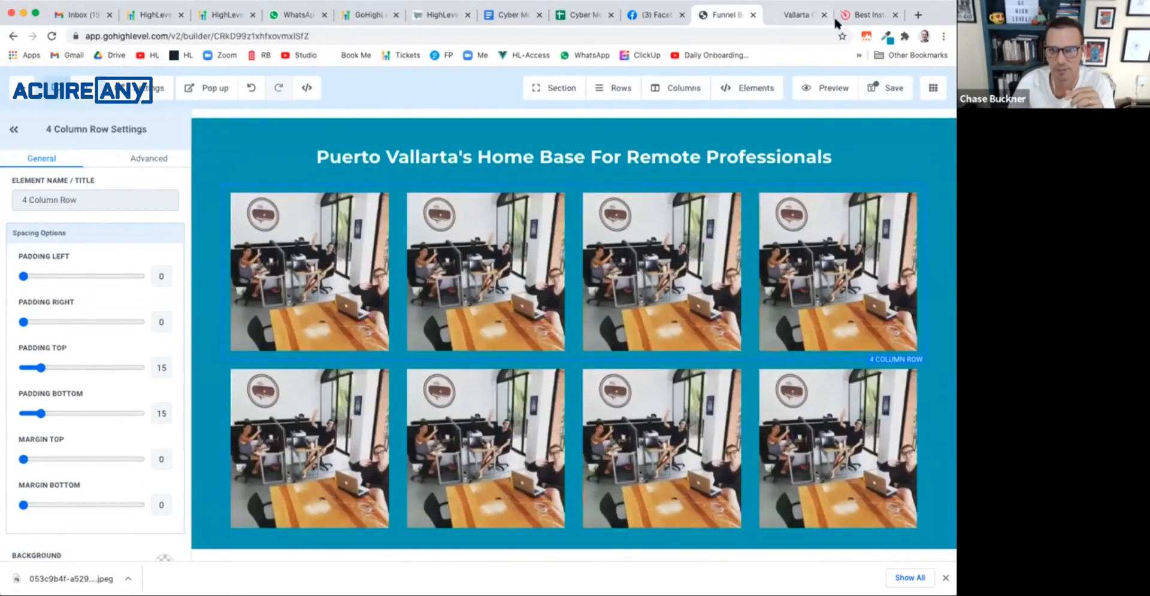
{"action": "left_click", "coordinate": [800, 22]}
{"action": "scroll", "coordinate": [705, 243], "scroll_direction": "down", "scroll_amount": 3}
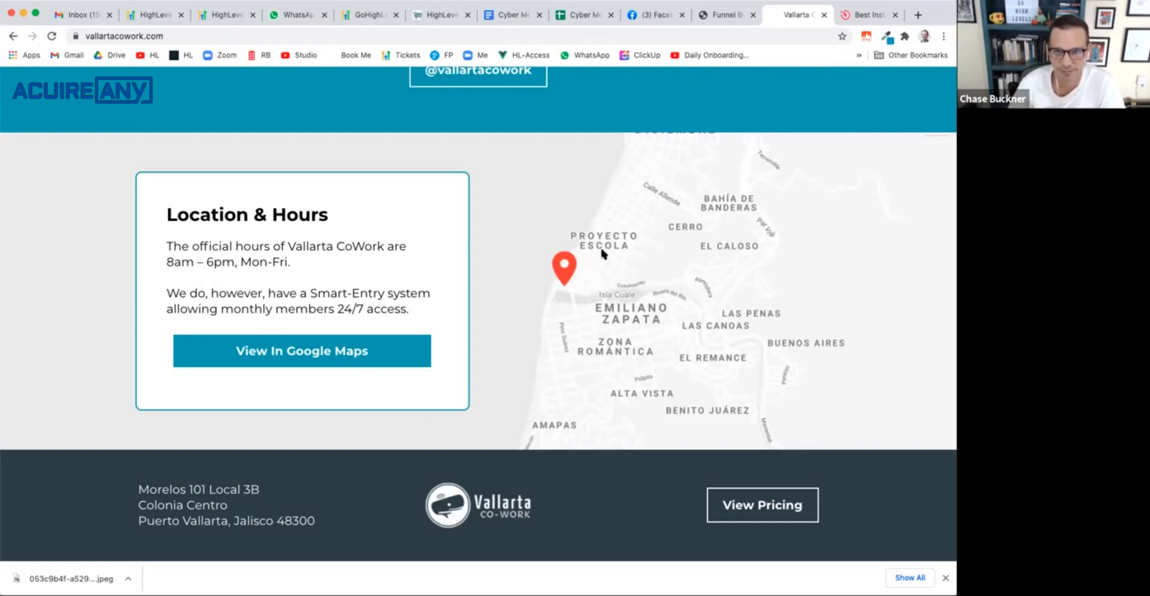
Step: Search the web for snazzymaps in a new tab and open the Snazzy Maps site
{"action": "key", "text": "super+t"}
{"action": "type", "text": "sna"}
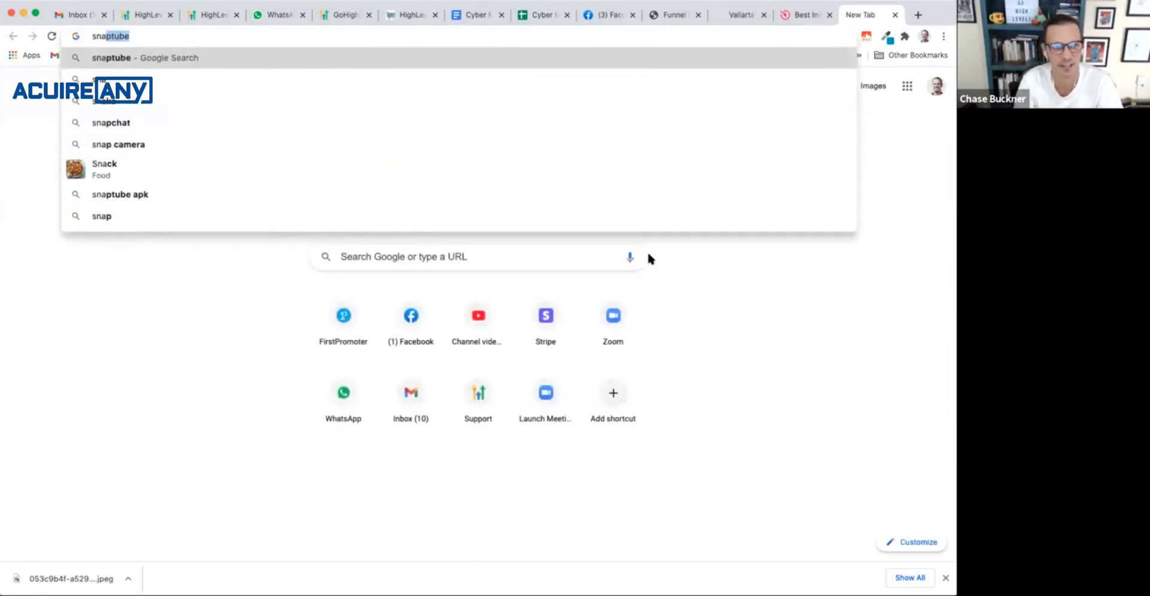
{"action": "type", "text": "zzymaps"}
{"action": "key", "text": "Return"}
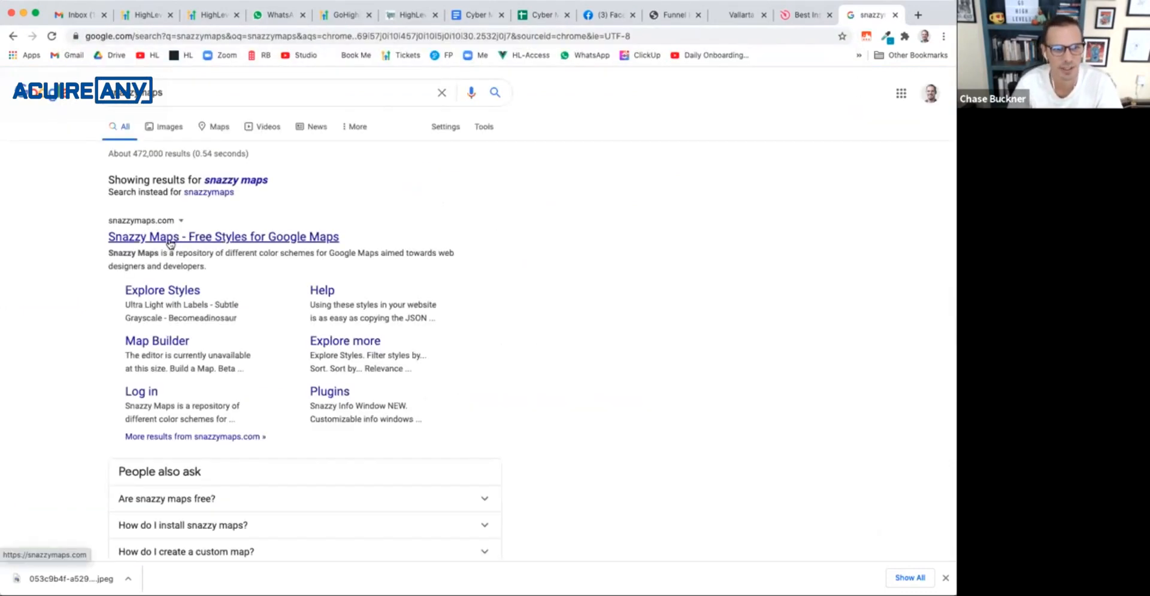
{"action": "left_click", "coordinate": [170, 238]}
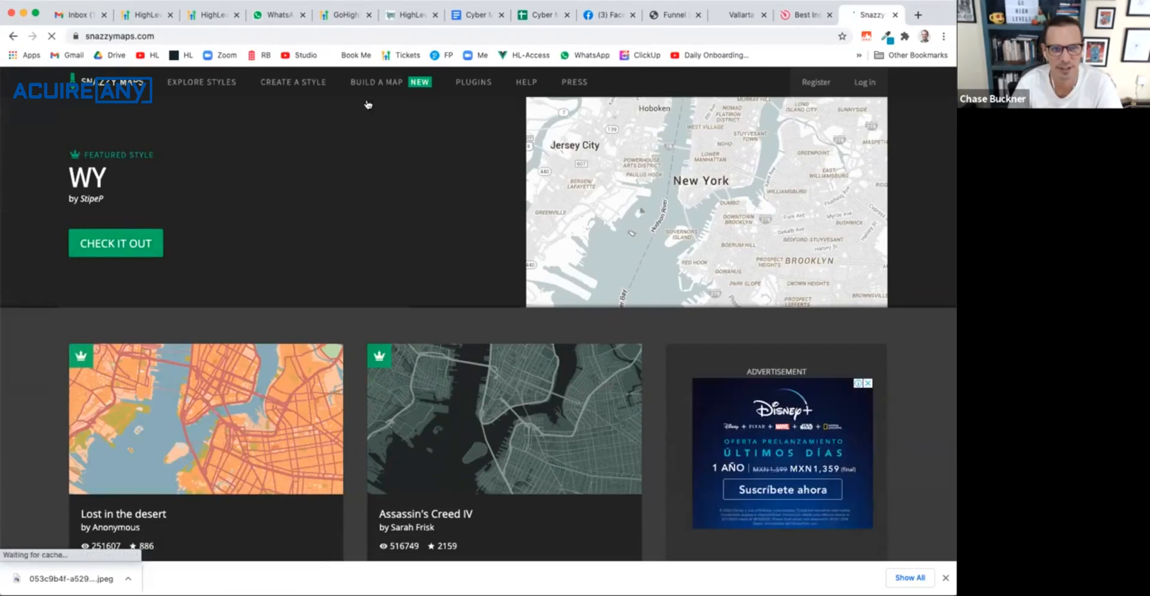
Step: Open the Build a Map editor, dismissing the ad, and bring up its list of map styles
{"action": "left_click", "coordinate": [383, 84]}
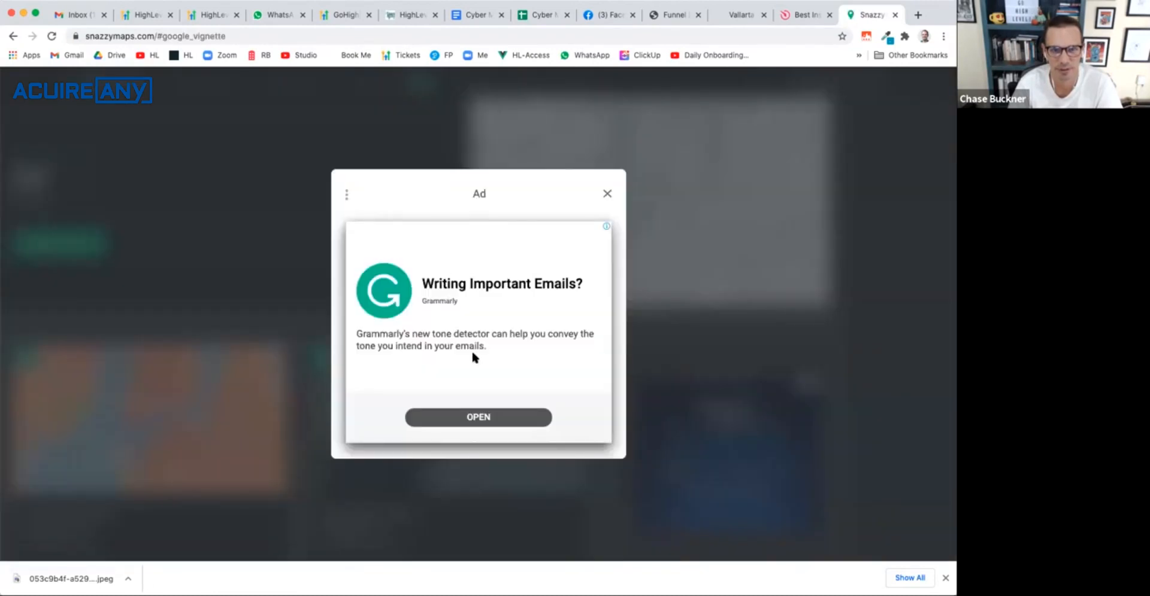
{"action": "left_click", "coordinate": [607, 194]}
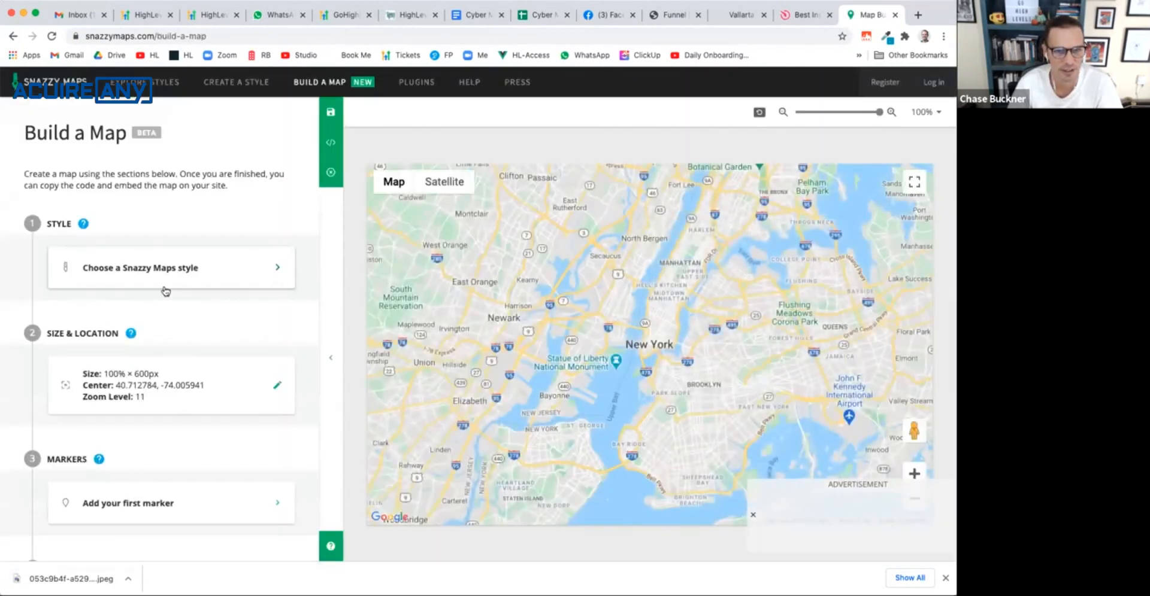
{"action": "left_click", "coordinate": [162, 280]}
Step: Try the WY and Shades of Grey styles on the map
{"action": "scroll", "coordinate": [190, 419], "scroll_direction": "down", "scroll_amount": 7}
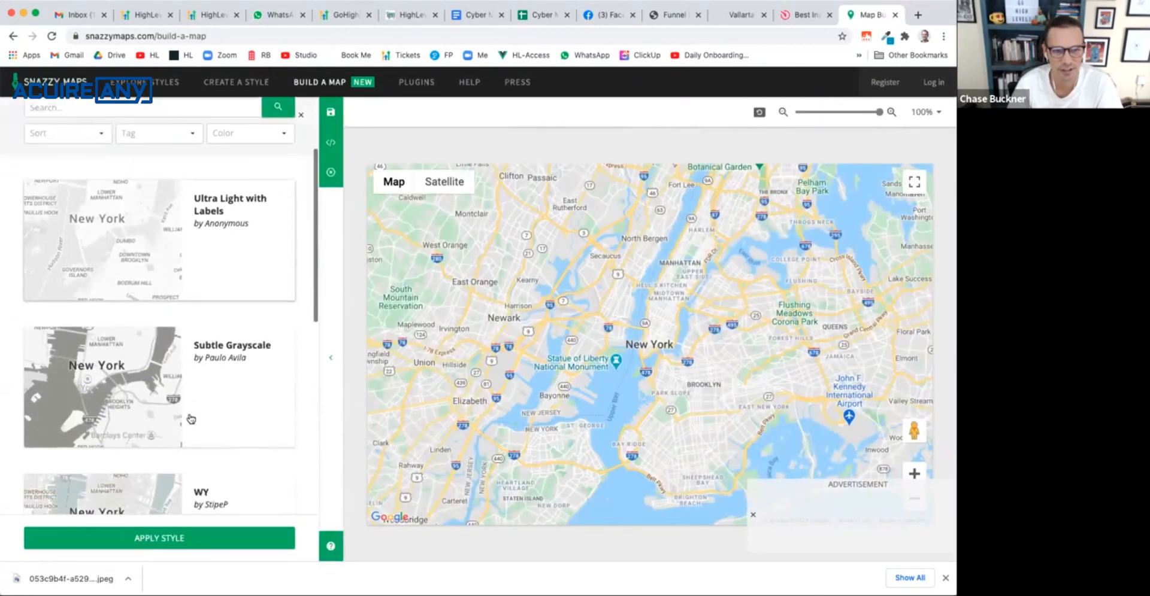
{"action": "left_click", "coordinate": [137, 260]}
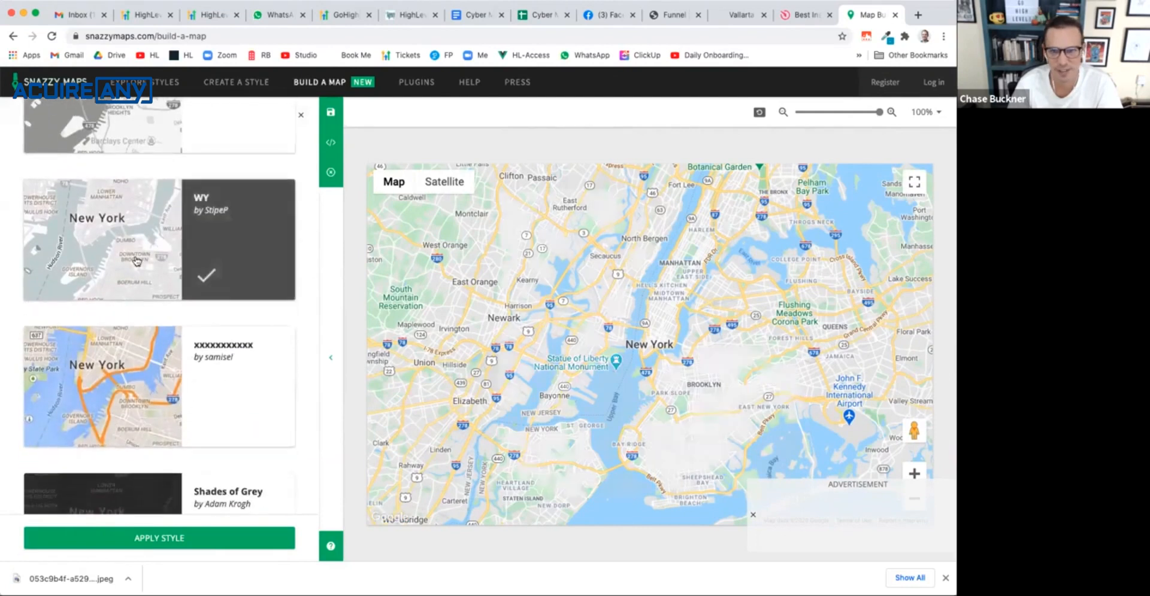
{"action": "scroll", "coordinate": [136, 261], "scroll_direction": "down", "scroll_amount": 2}
{"action": "scroll", "coordinate": [136, 261], "scroll_direction": "down", "scroll_amount": 1}
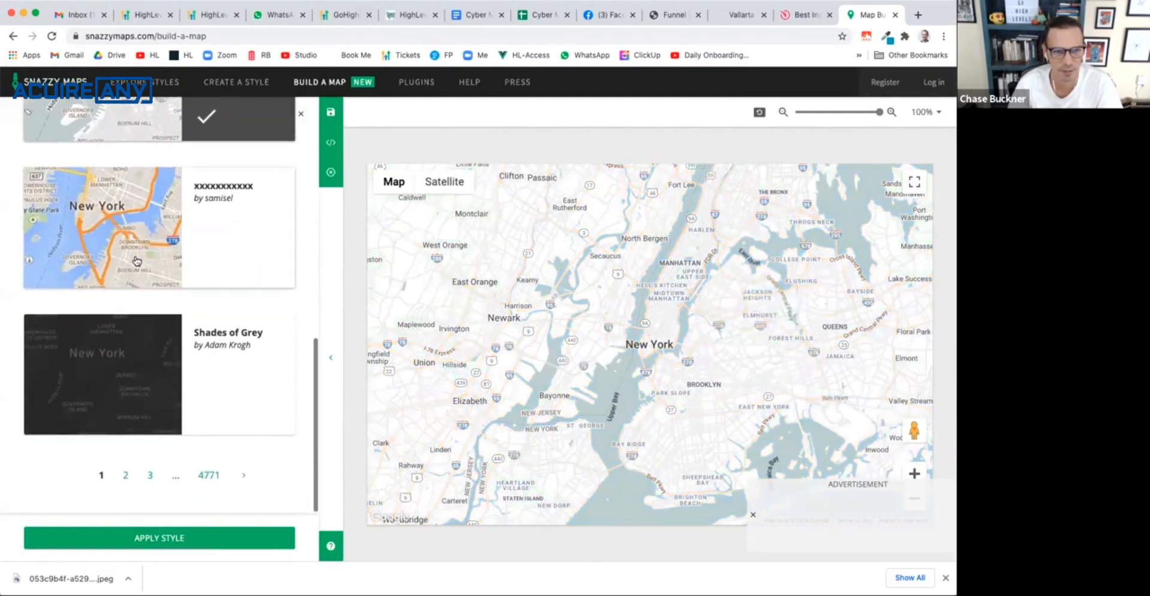
{"action": "scroll", "coordinate": [137, 260], "scroll_direction": "up", "scroll_amount": 8}
{"action": "scroll", "coordinate": [136, 261], "scroll_direction": "down", "scroll_amount": 8}
{"action": "left_click", "coordinate": [137, 337]}
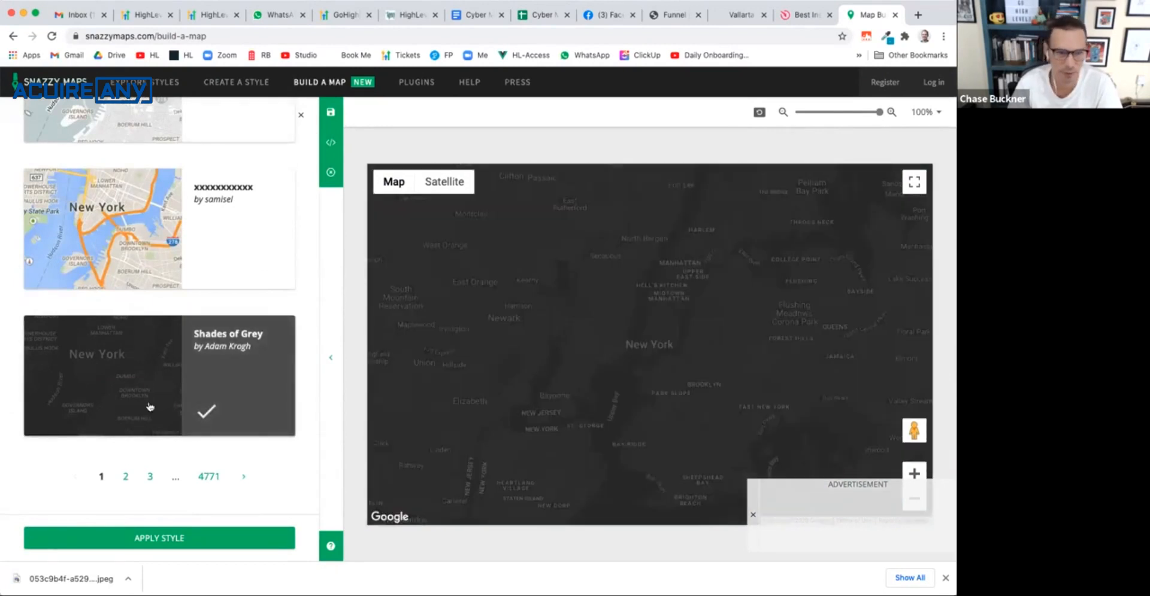
Step: Apply the Vintage Old Golden Brown style from the second page of styles to the map
{"action": "left_click", "coordinate": [125, 482]}
{"action": "scroll", "coordinate": [127, 467], "scroll_direction": "down", "scroll_amount": 8}
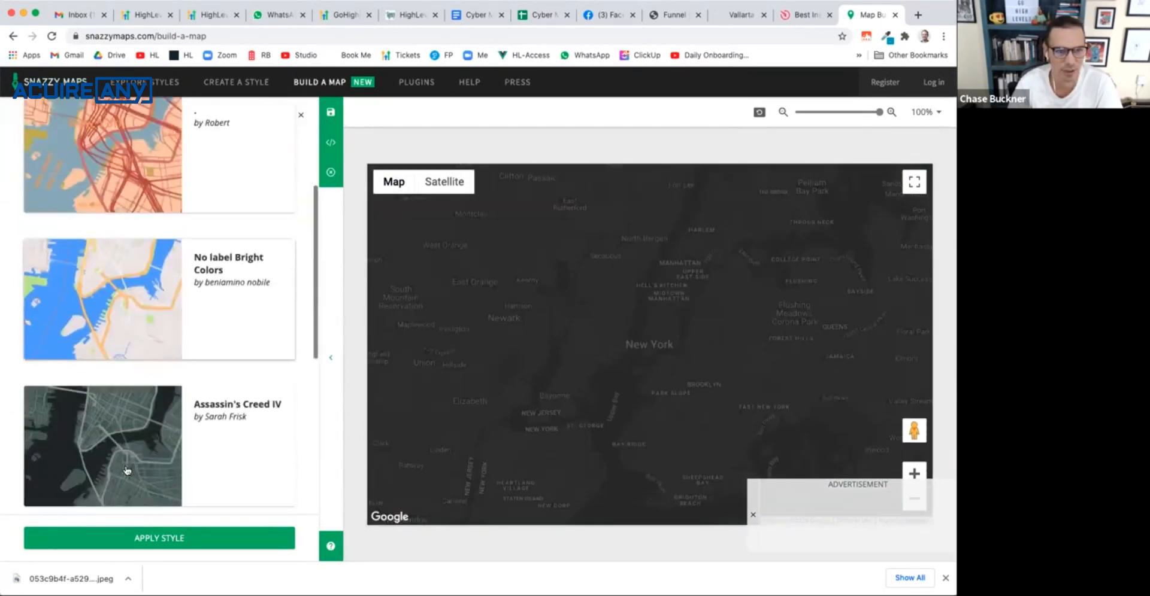
{"action": "scroll", "coordinate": [127, 462], "scroll_direction": "down", "scroll_amount": 3}
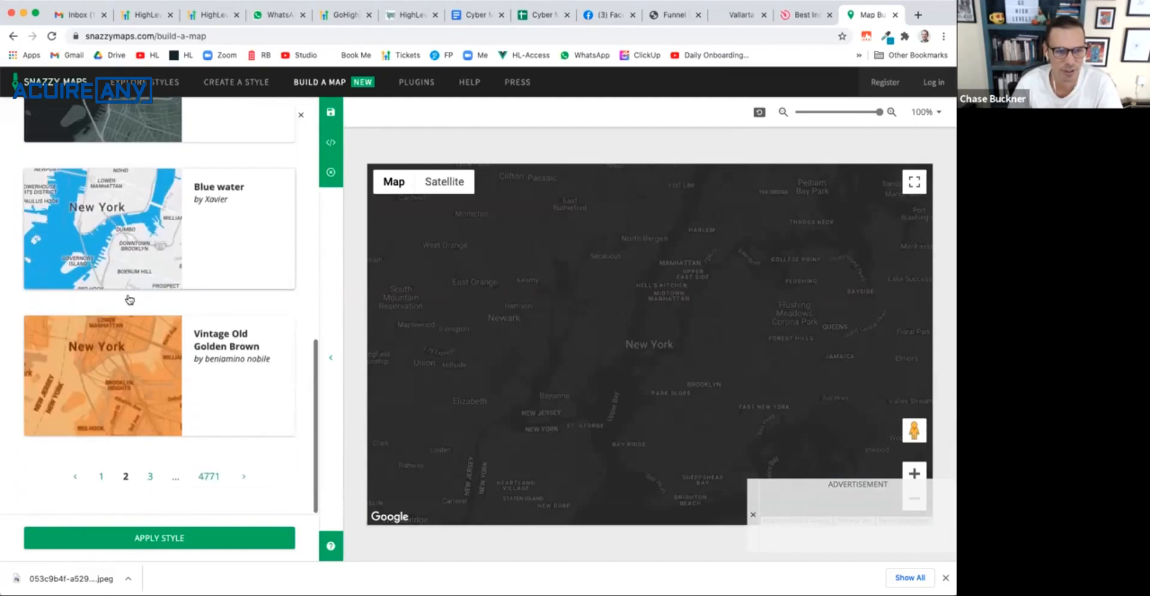
{"action": "left_click", "coordinate": [259, 367]}
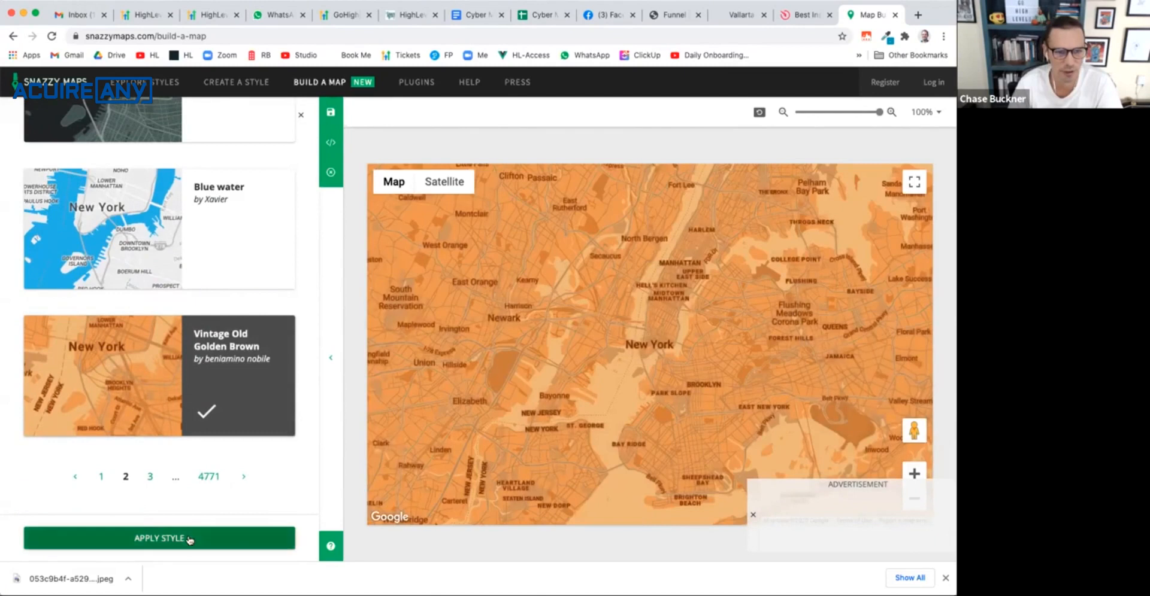
{"action": "left_click", "coordinate": [191, 539]}
{"action": "scroll", "coordinate": [141, 470], "scroll_direction": "down", "scroll_amount": 3}
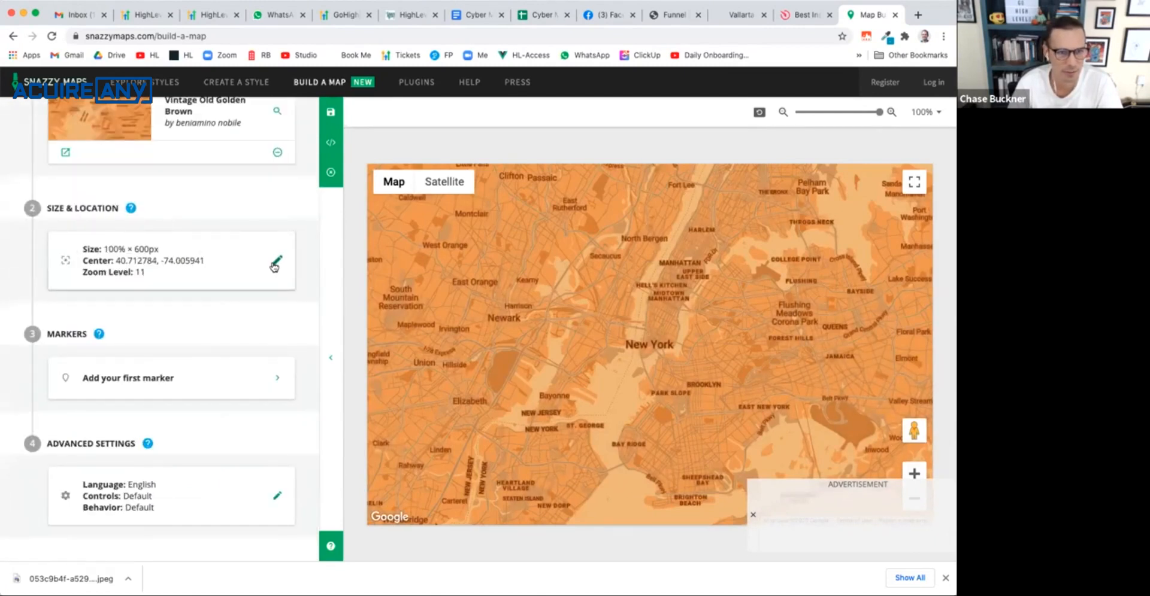
Step: Edit the map's size and location settings and centre it on Vallarta Cowork in Puerto Vallarta using a location search
{"action": "left_click", "coordinate": [275, 263]}
{"action": "scroll", "coordinate": [146, 336], "scroll_direction": "down", "scroll_amount": 1}
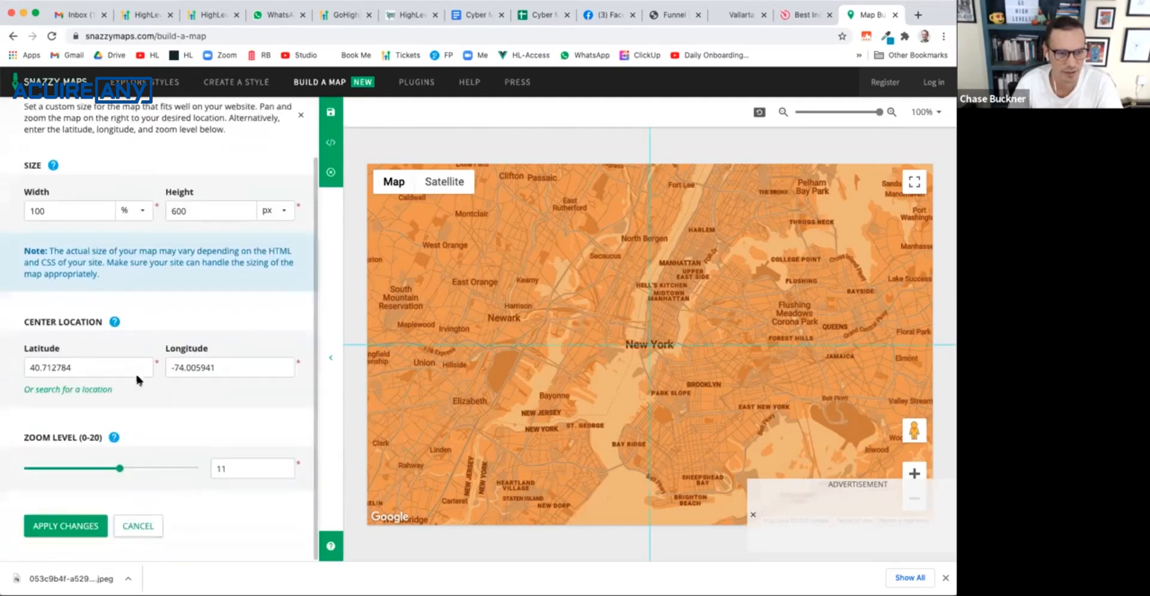
{"action": "scroll", "coordinate": [127, 416], "scroll_direction": "up", "scroll_amount": 1}
{"action": "left_click", "coordinate": [95, 405]}
{"action": "left_click", "coordinate": [110, 380]}
{"action": "type", "text": "vallarta c"}
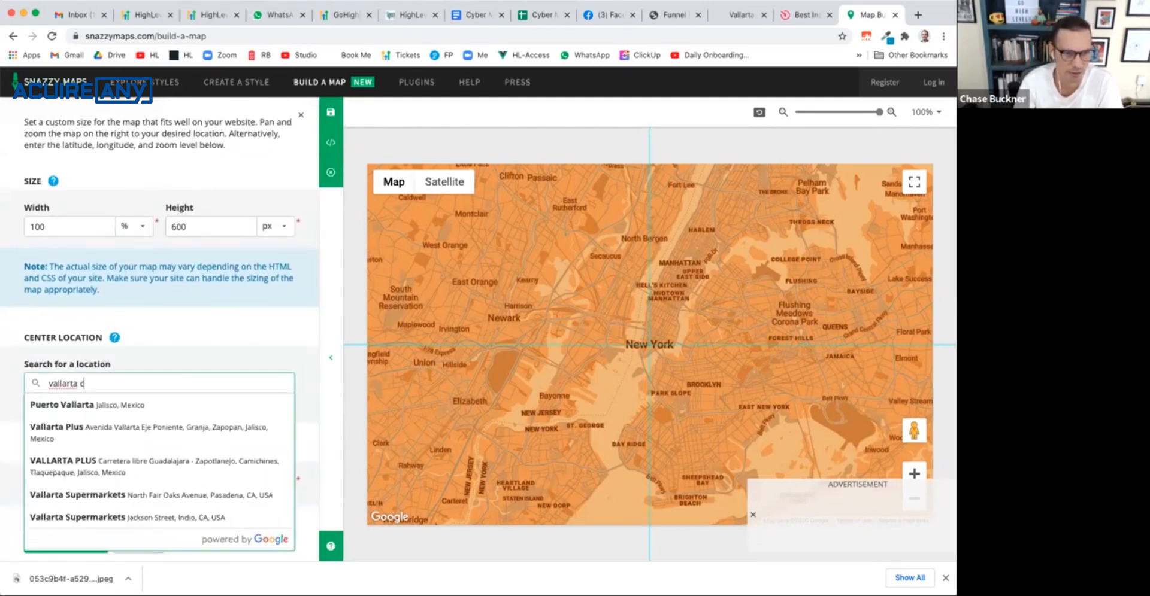
{"action": "type", "text": "owork"}
{"action": "left_click", "coordinate": [133, 408]}
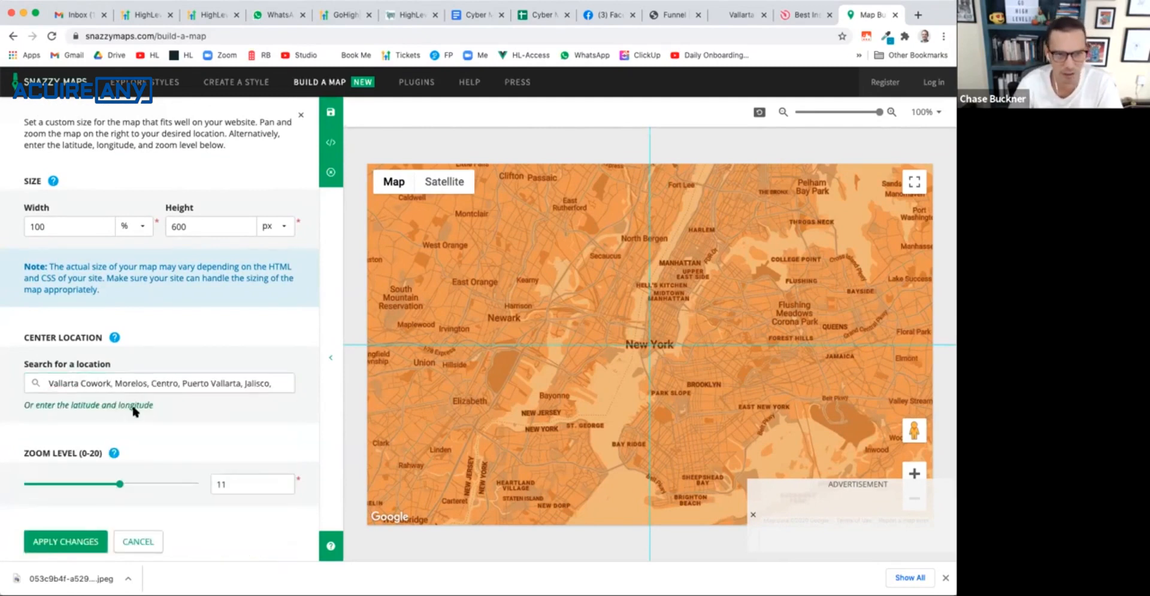
{"action": "left_click", "coordinate": [133, 406]}
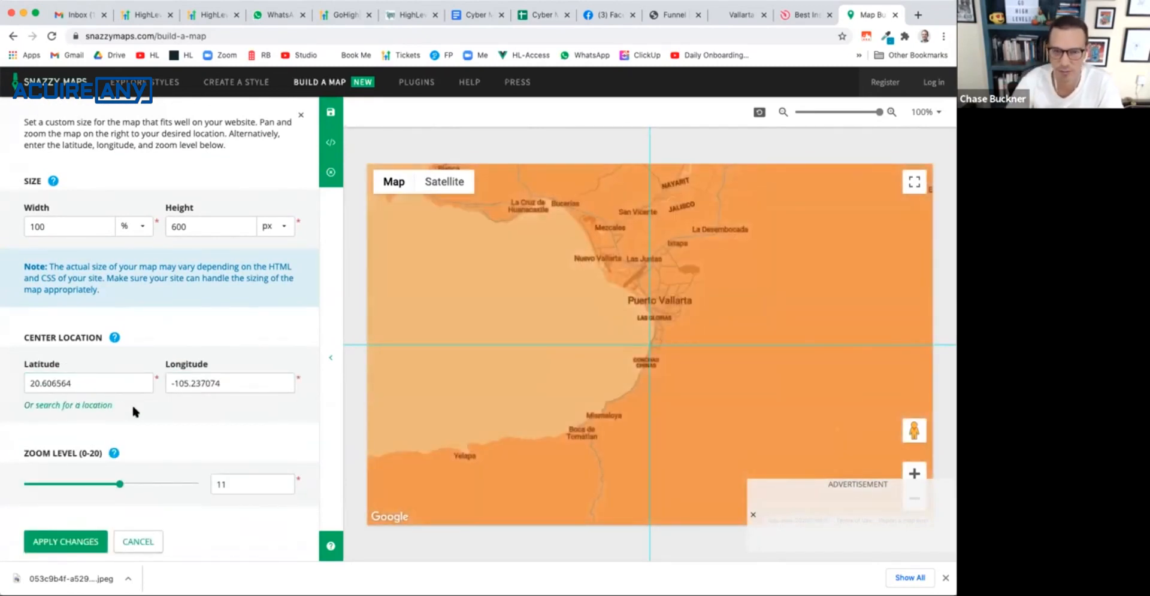
Step: Shift the map so Puerto Vallarta sits right of centre, check the original site's location map, and close the unneeded browser tab
{"action": "left_click_drag", "start_coordinate": [655, 452], "coordinate": [793, 474]}
{"action": "left_click", "coordinate": [740, 14]}
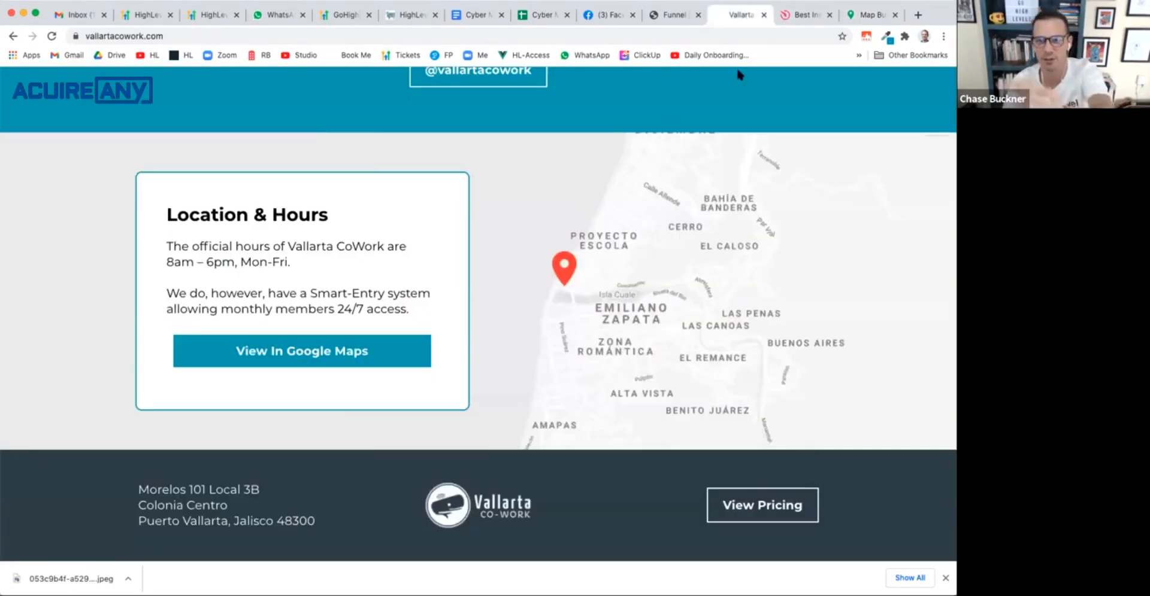
{"action": "left_click", "coordinate": [857, 16]}
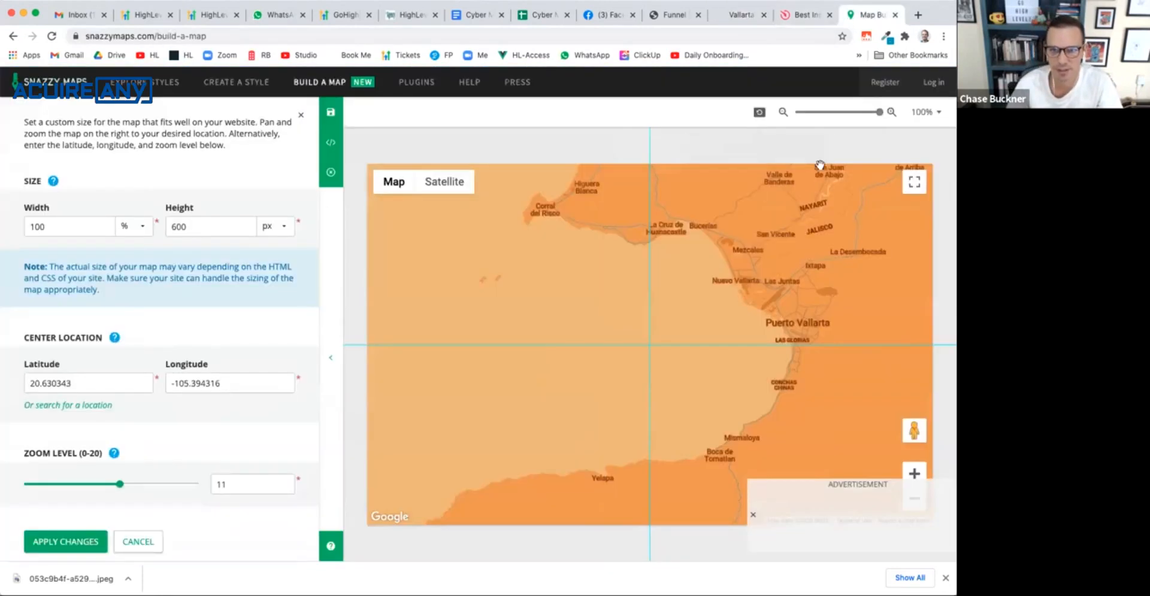
{"action": "left_click", "coordinate": [829, 14]}
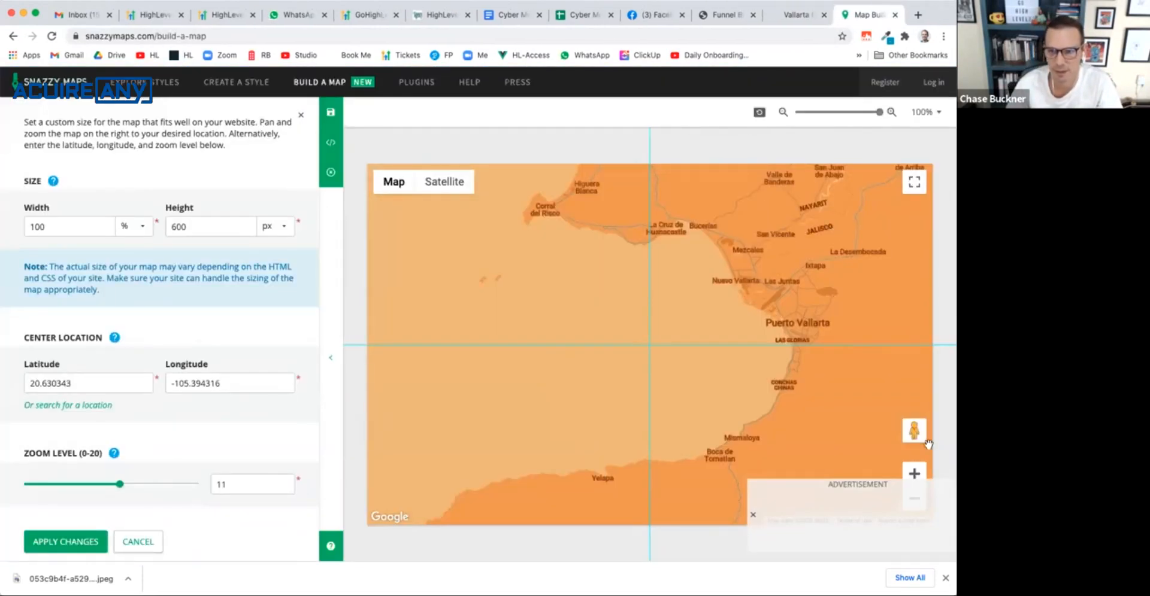
Step: Zoom the map to level 14, frame the Emiliano Zapata coastline right of centre, and apply the size and location changes
{"action": "left_click", "coordinate": [914, 473]}
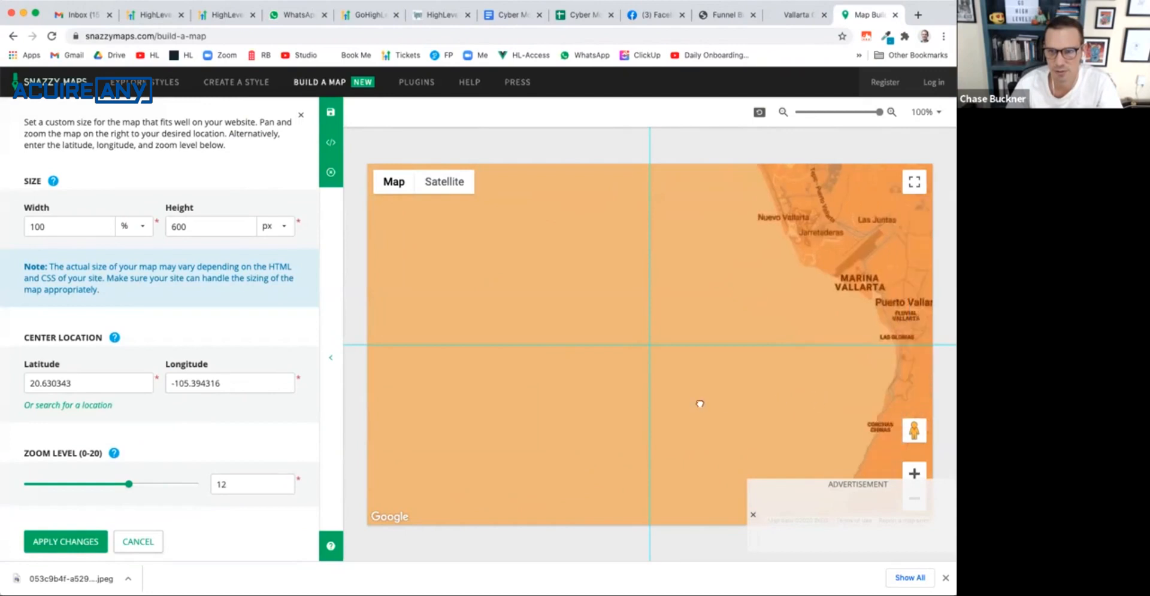
{"action": "left_click_drag", "start_coordinate": [698, 403], "coordinate": [634, 403]}
{"action": "left_click", "coordinate": [913, 473]}
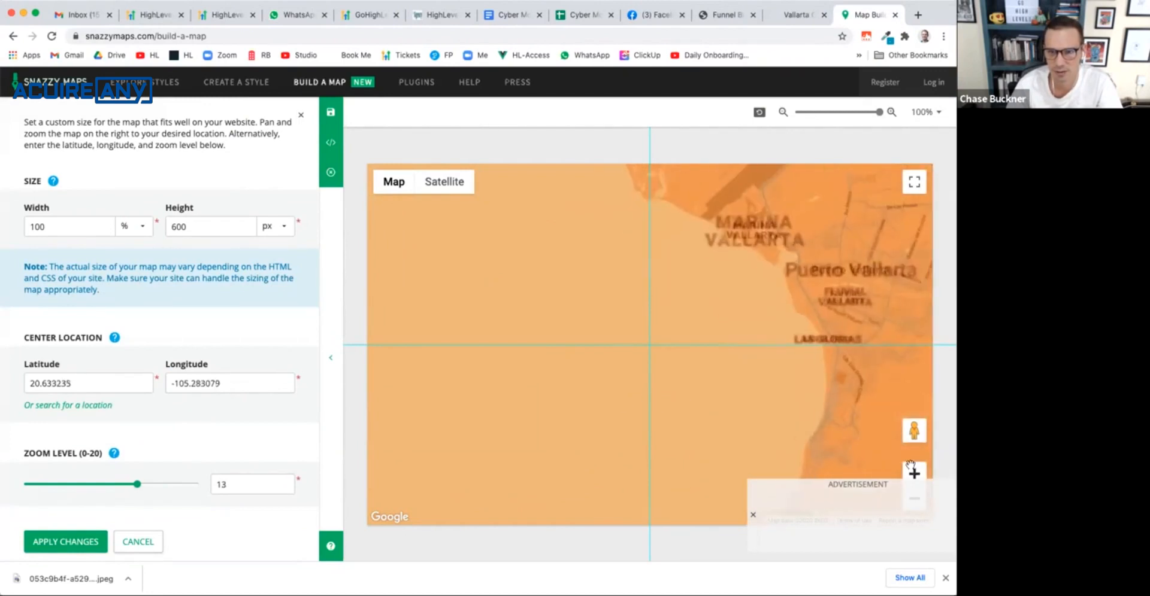
{"action": "left_click_drag", "start_coordinate": [725, 381], "coordinate": [754, 321]}
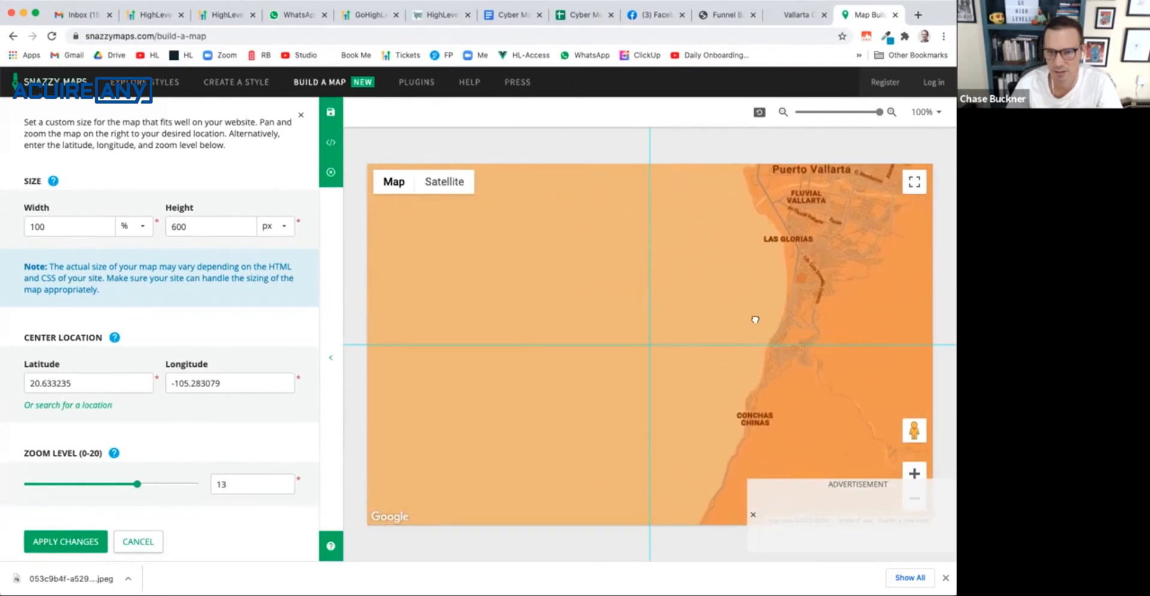
{"action": "left_click", "coordinate": [914, 473]}
{"action": "left_click_drag", "start_coordinate": [875, 417], "coordinate": [733, 400]}
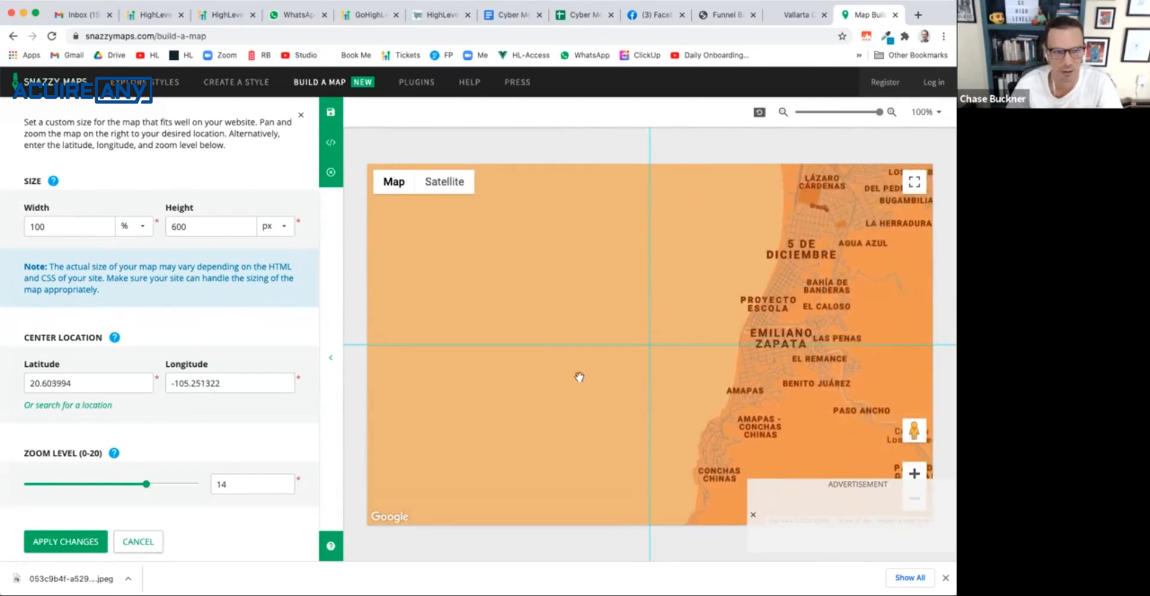
{"action": "scroll", "coordinate": [84, 557], "scroll_direction": "up", "scroll_amount": 2}
{"action": "left_click", "coordinate": [80, 554]}
Step: Add a first marker to the map at Vallarta Cowork, found with a location search
{"action": "scroll", "coordinate": [113, 449], "scroll_direction": "down", "scroll_amount": 2}
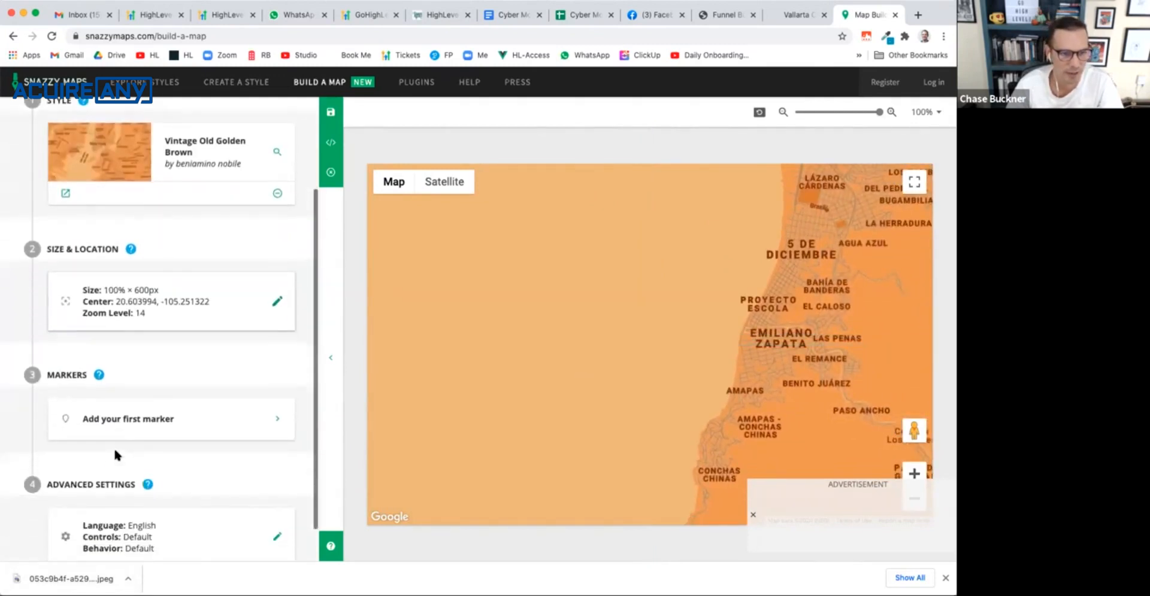
{"action": "left_click", "coordinate": [201, 430]}
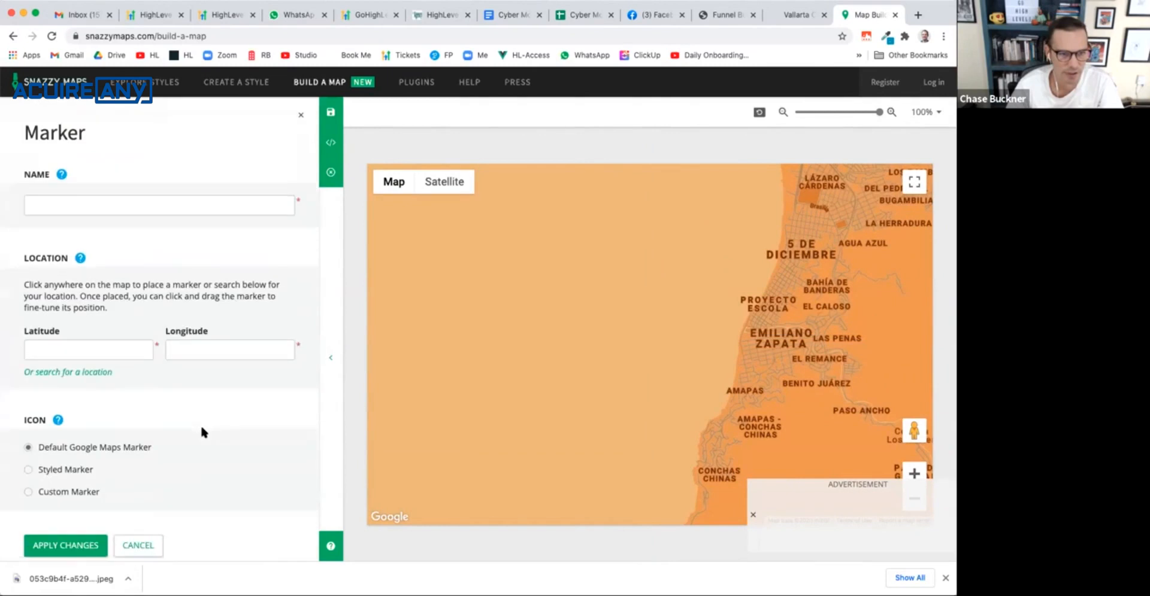
{"action": "left_click", "coordinate": [74, 374]}
{"action": "left_click", "coordinate": [118, 351]}
{"action": "type", "text": "vallarta cwork"}
{"action": "left_click", "coordinate": [136, 372]}
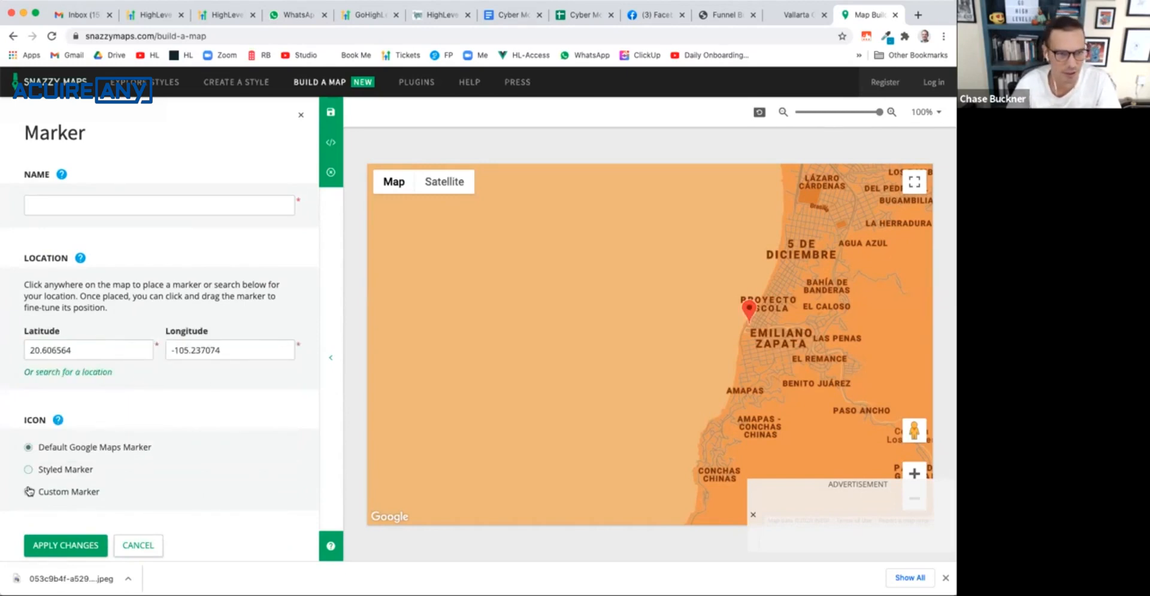
Step: Switch the marker icon to a styled marker, colour it white #FFFFFF, and keep the map-pin symbol after trying the round-headed pin
{"action": "left_click", "coordinate": [28, 470]}
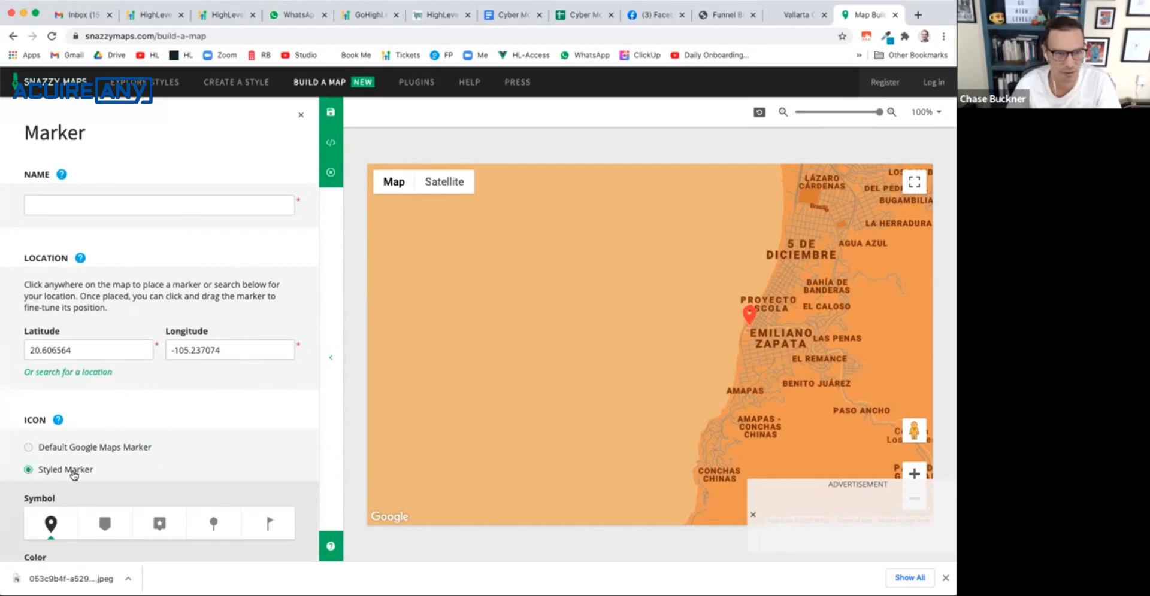
{"action": "scroll", "coordinate": [142, 481], "scroll_direction": "down", "scroll_amount": 3}
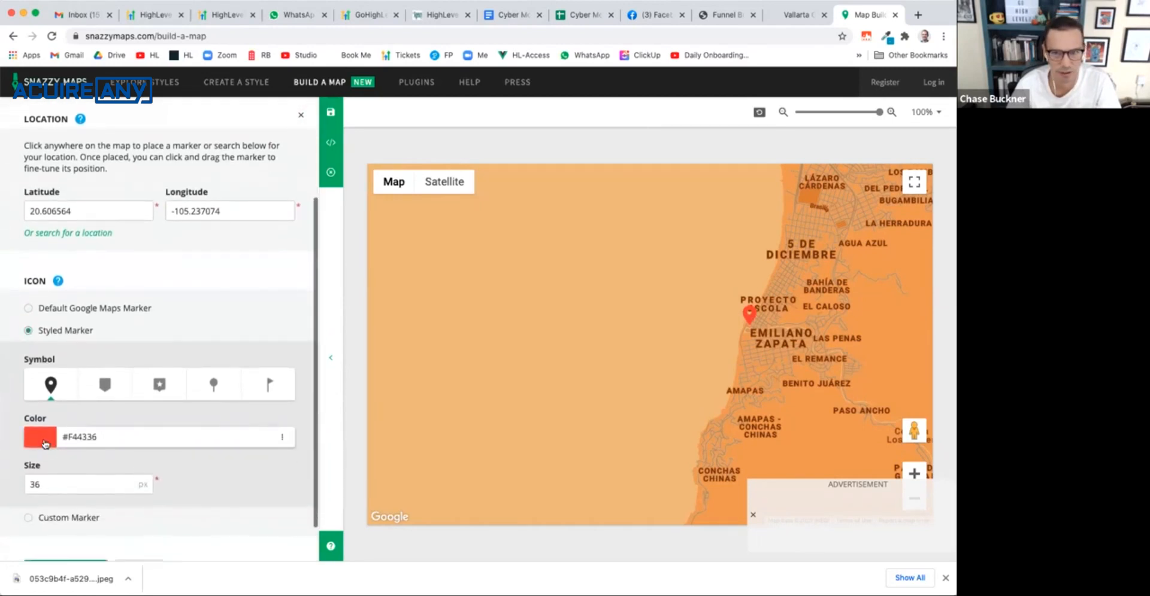
{"action": "left_click", "coordinate": [44, 444]}
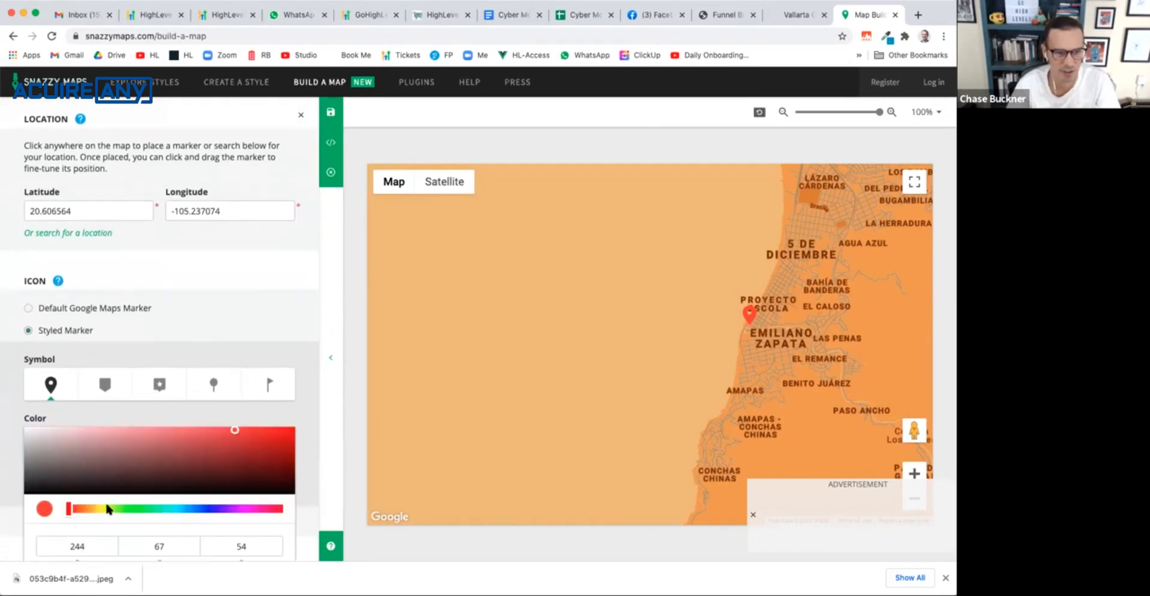
{"action": "left_click_drag", "start_coordinate": [38, 442], "coordinate": [10, 417]}
{"action": "left_click", "coordinate": [8, 415]}
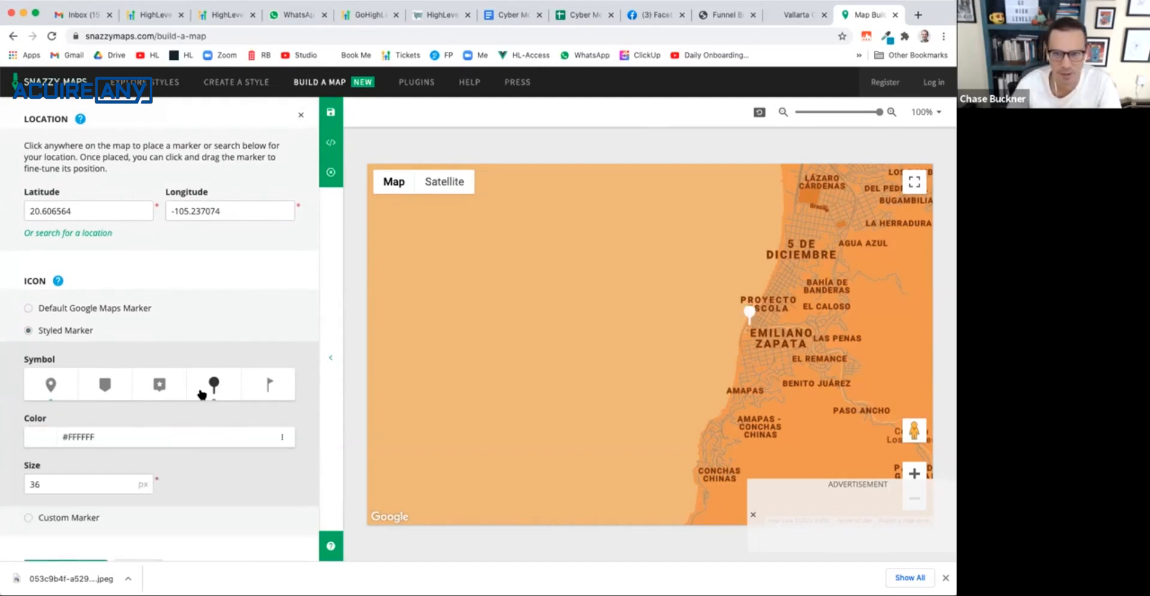
{"action": "left_click", "coordinate": [43, 394]}
{"action": "scroll", "coordinate": [149, 446], "scroll_direction": "down", "scroll_amount": 1}
{"action": "scroll", "coordinate": [150, 448], "scroll_direction": "up", "scroll_amount": 2}
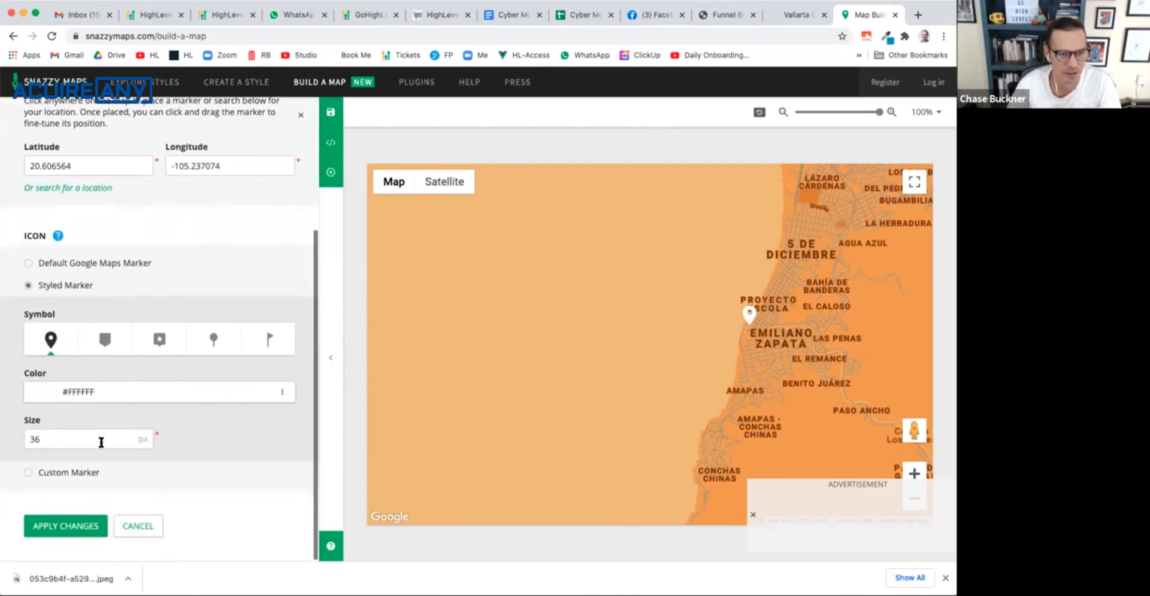
Step: Set the marker size to 60 px and try to apply the marker changes
{"action": "double_click", "coordinate": [62, 440]}
{"action": "type", "text": "60"}
{"action": "left_click", "coordinate": [78, 535]}
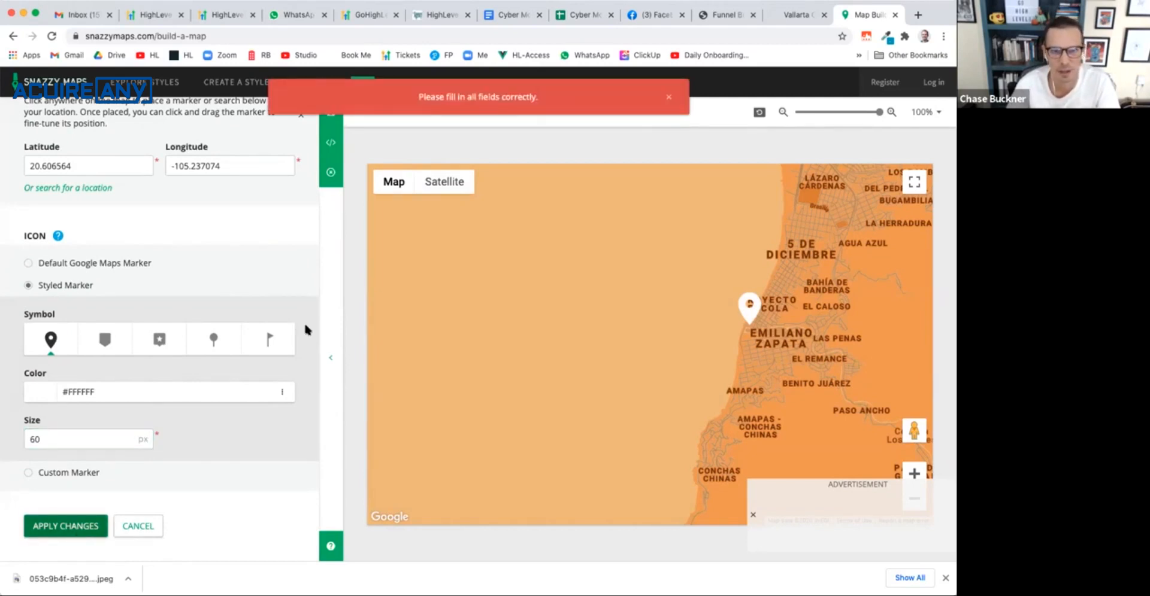
Step: Collapse the settings sidebar, dismiss the ad, and capture a screenshot of the full map area
{"action": "left_click", "coordinate": [330, 358]}
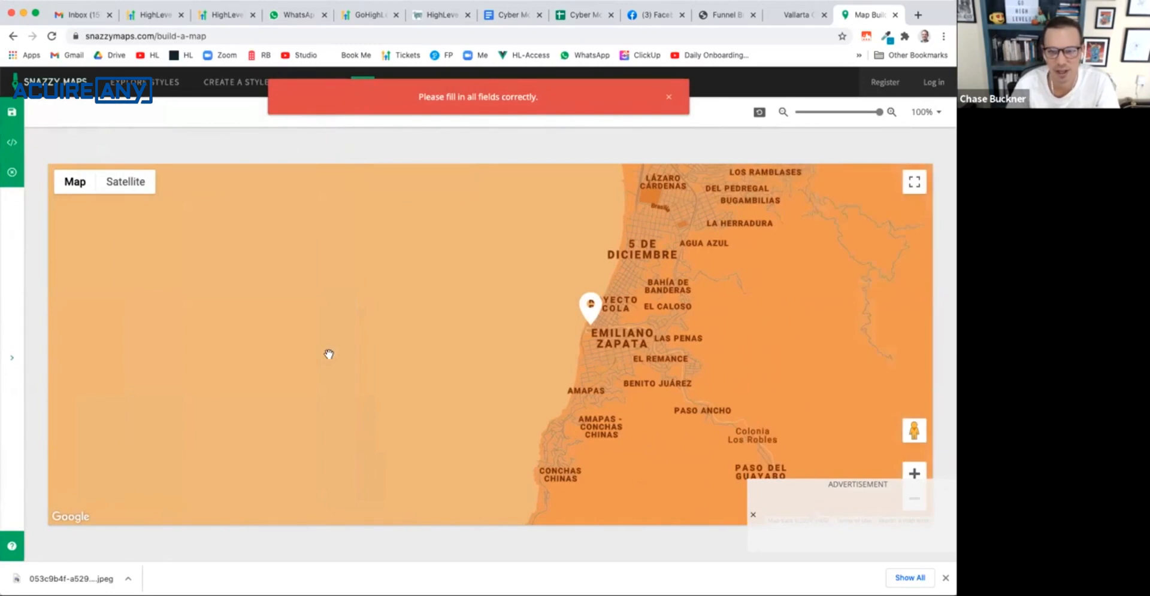
{"action": "left_click", "coordinate": [753, 514]}
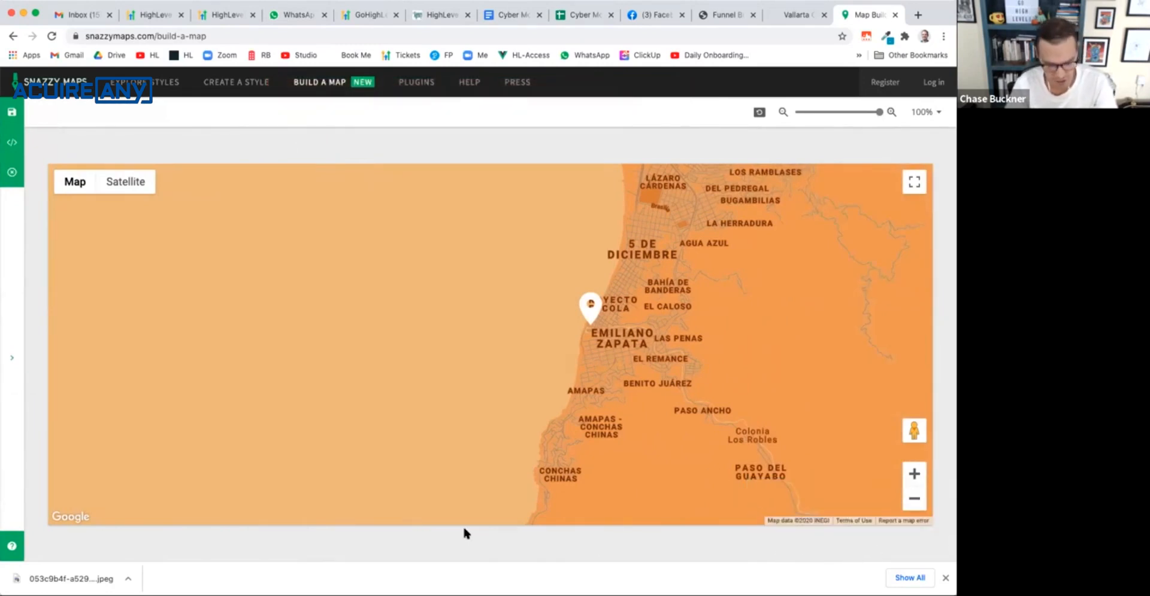
{"action": "key", "text": "super+shift+4"}
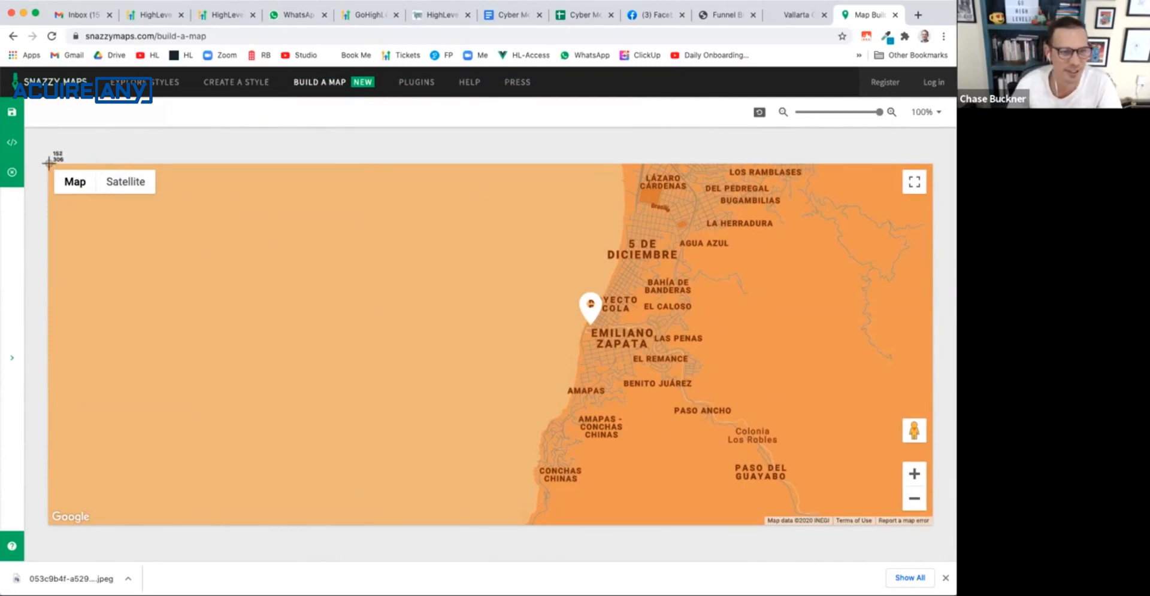
{"action": "left_click_drag", "start_coordinate": [49, 163], "coordinate": [916, 521]}
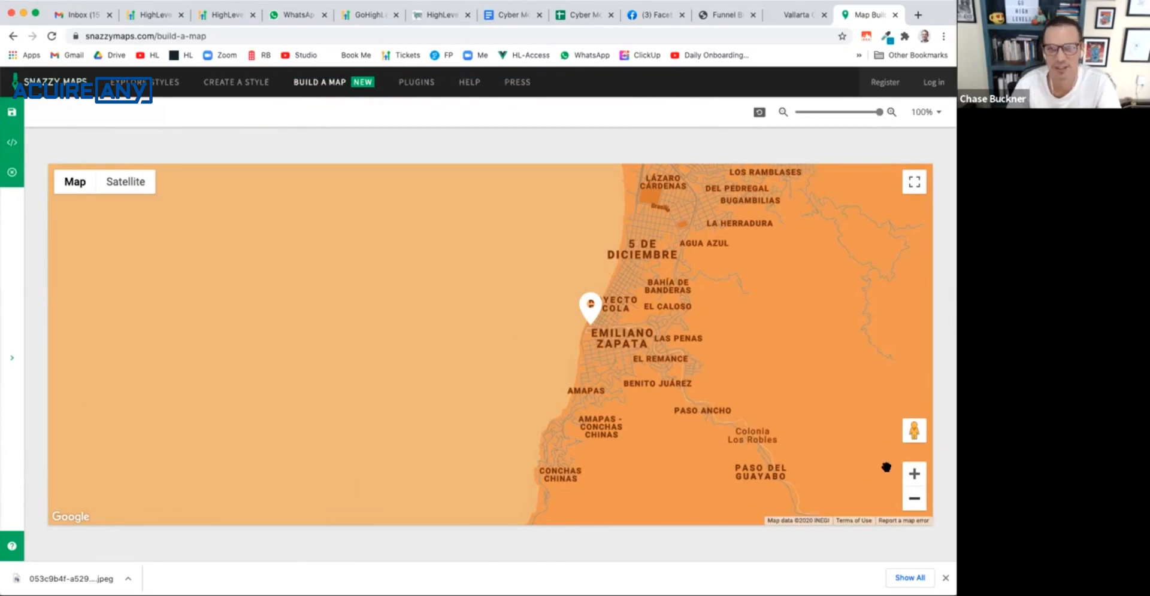
Step: Switch back to the HighLevel funnel builder and add a full-width section below the teal photo grid
{"action": "left_click", "coordinate": [727, 18]}
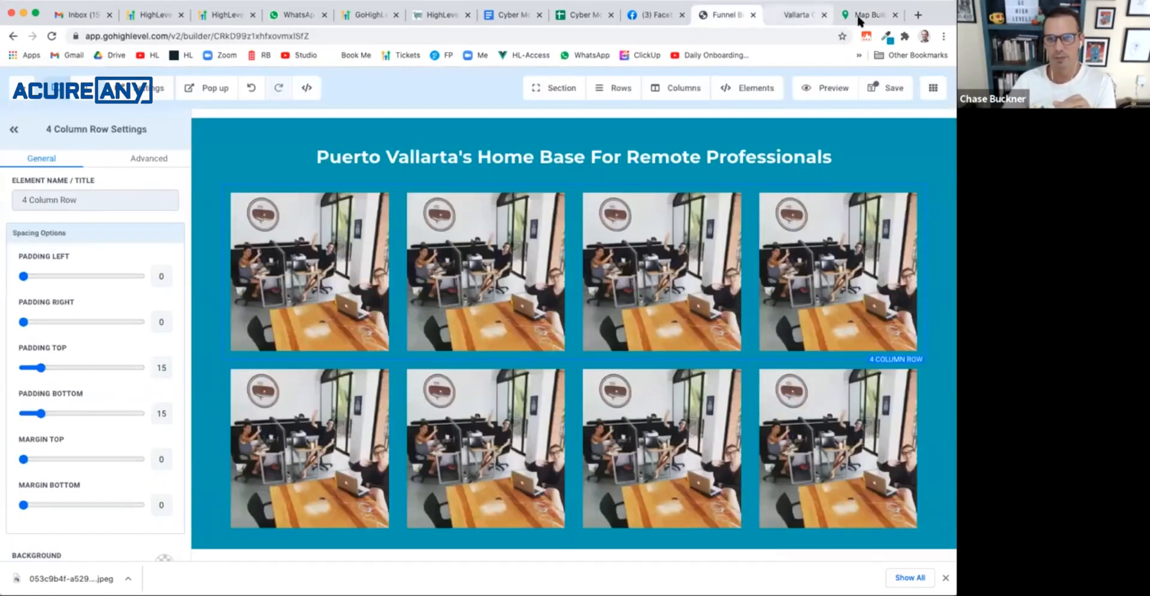
{"action": "left_click", "coordinate": [836, 18]}
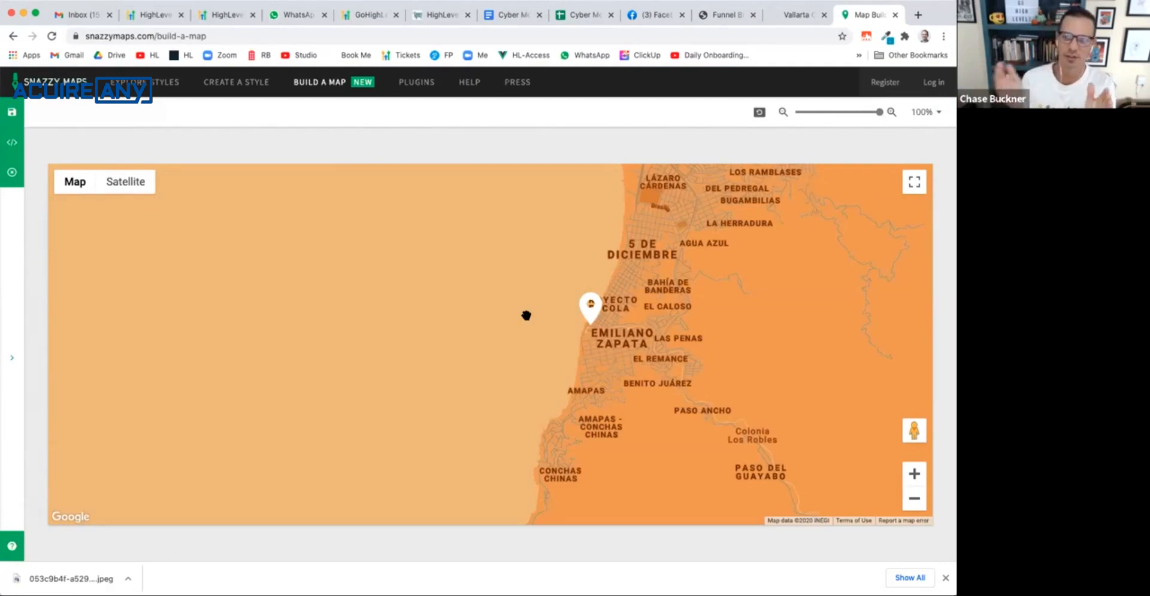
{"action": "left_click", "coordinate": [721, 15]}
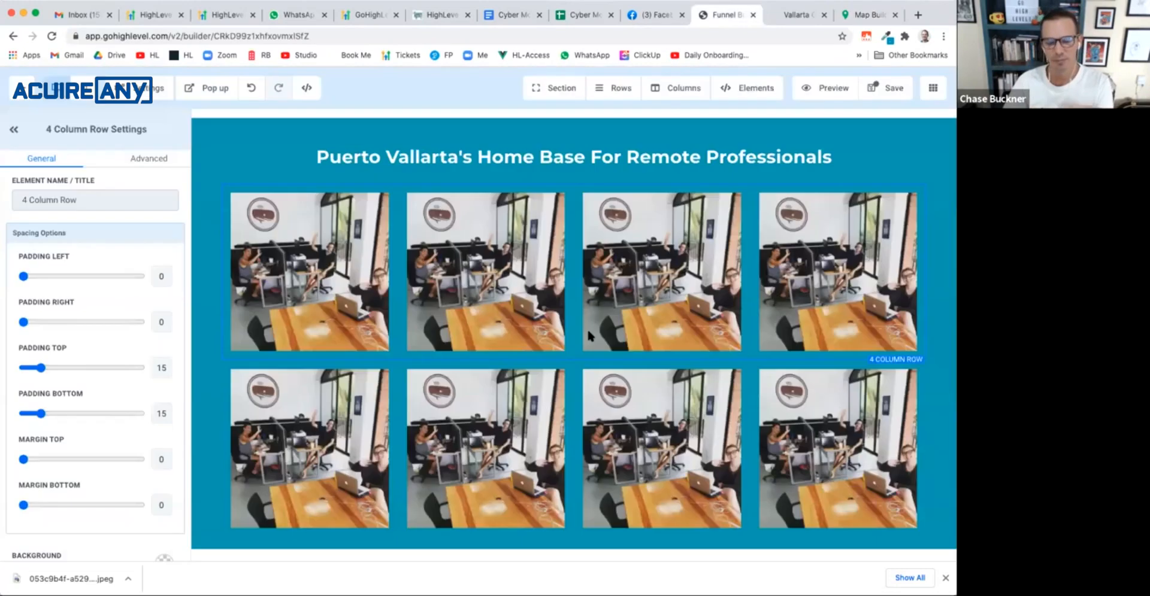
{"action": "left_click", "coordinate": [574, 537]}
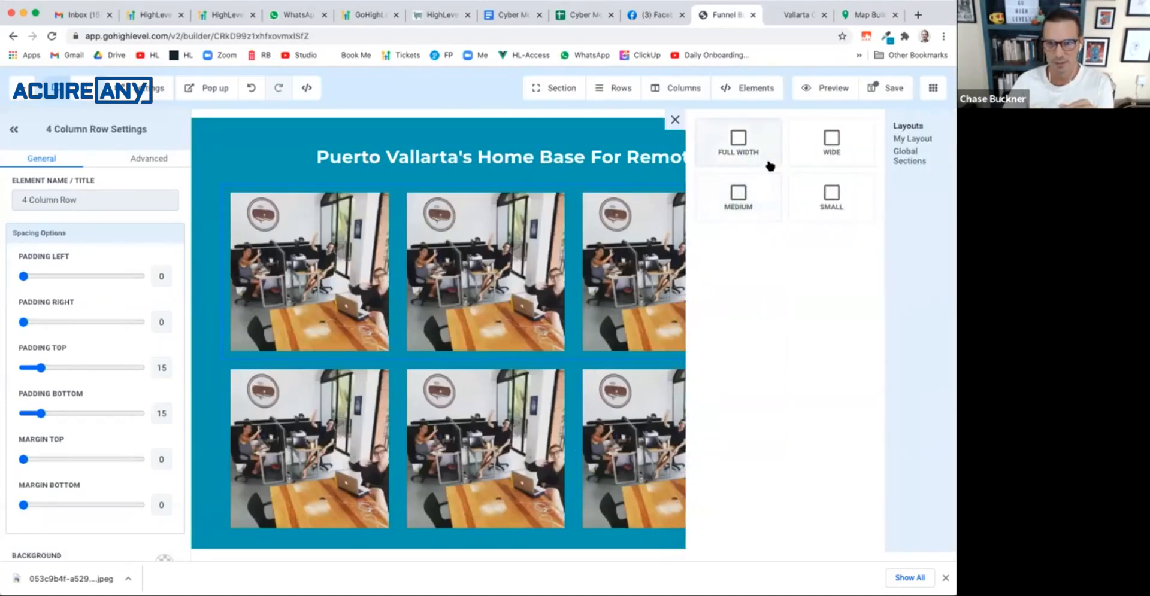
{"action": "left_click_drag", "start_coordinate": [759, 163], "coordinate": [580, 551]}
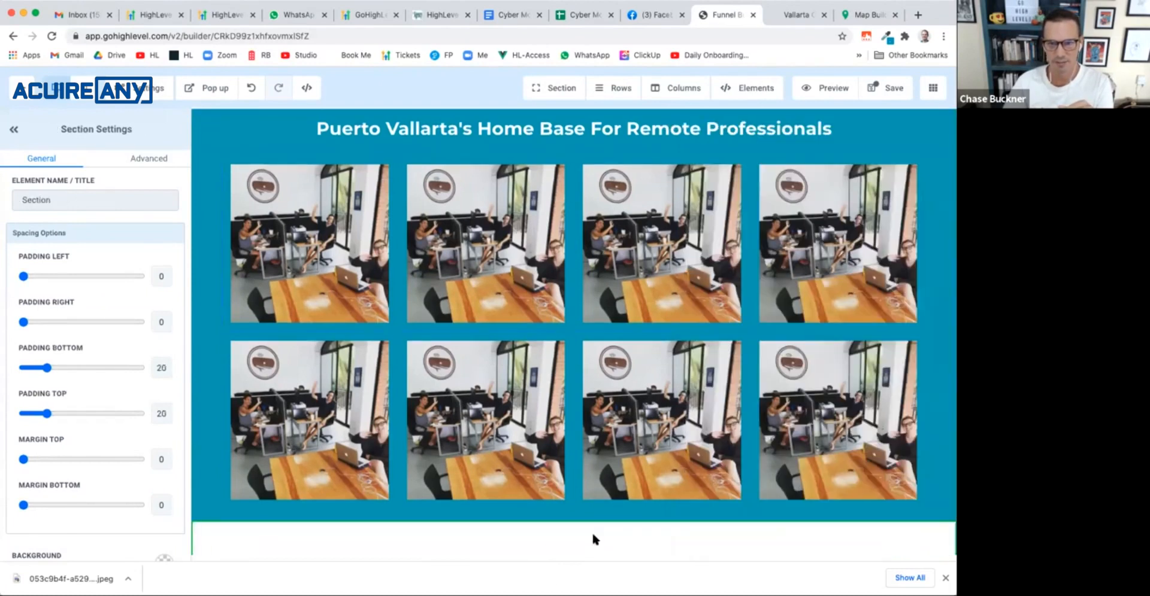
Step: Upload the map screenshot to the media library and use it as the new section's background image
{"action": "scroll", "coordinate": [611, 506], "scroll_direction": "down", "scroll_amount": 2}
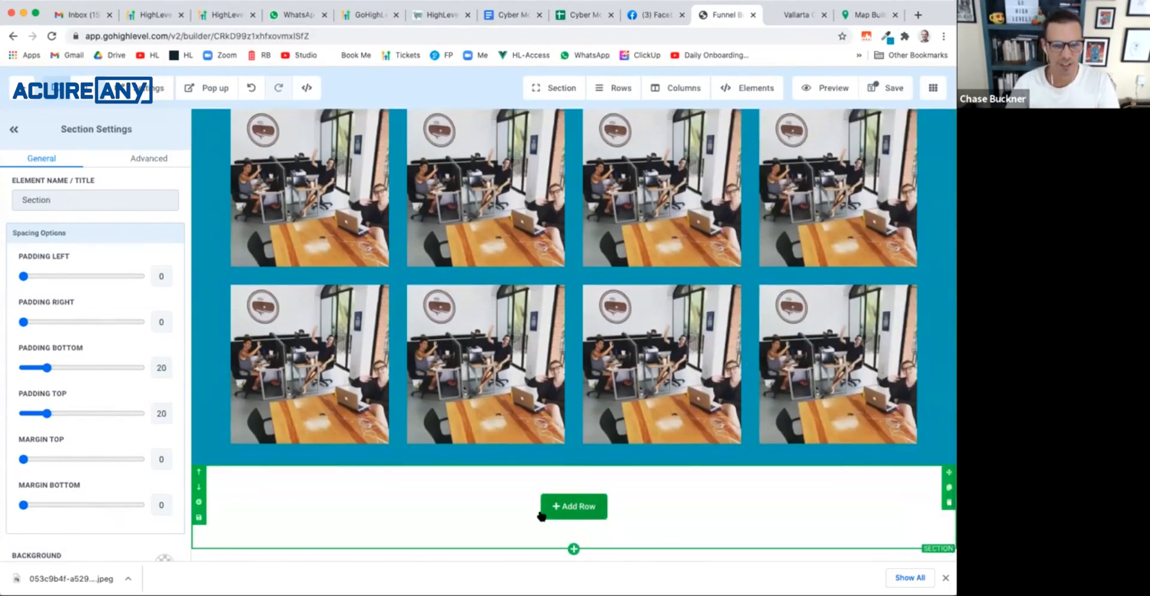
{"action": "left_click", "coordinate": [578, 508]}
{"action": "scroll", "coordinate": [127, 454], "scroll_direction": "down", "scroll_amount": 3}
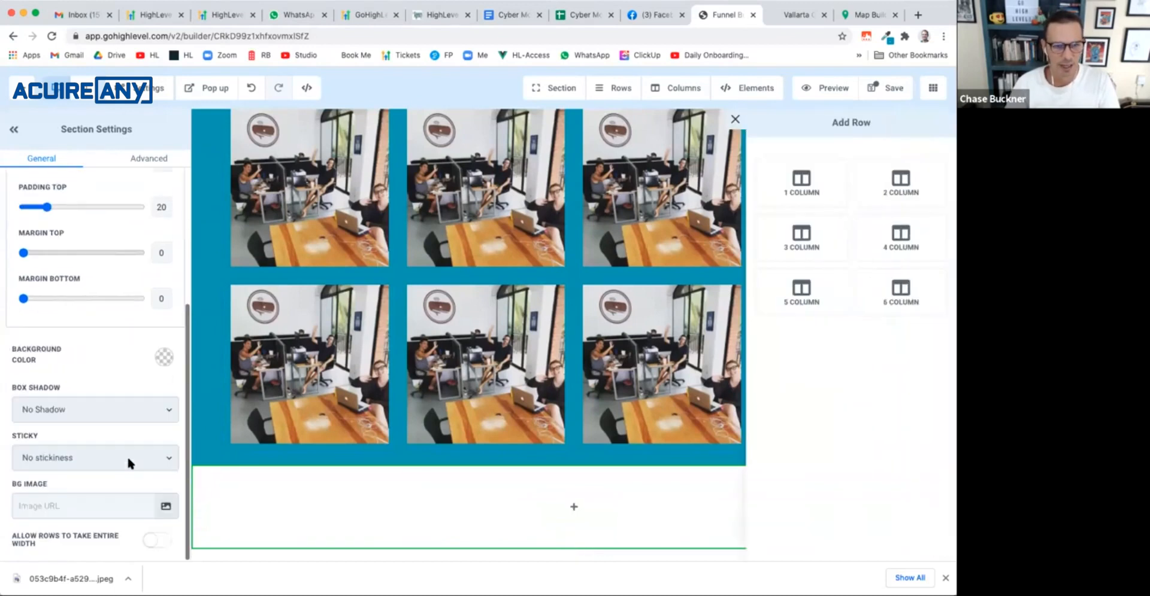
{"action": "left_click", "coordinate": [167, 504]}
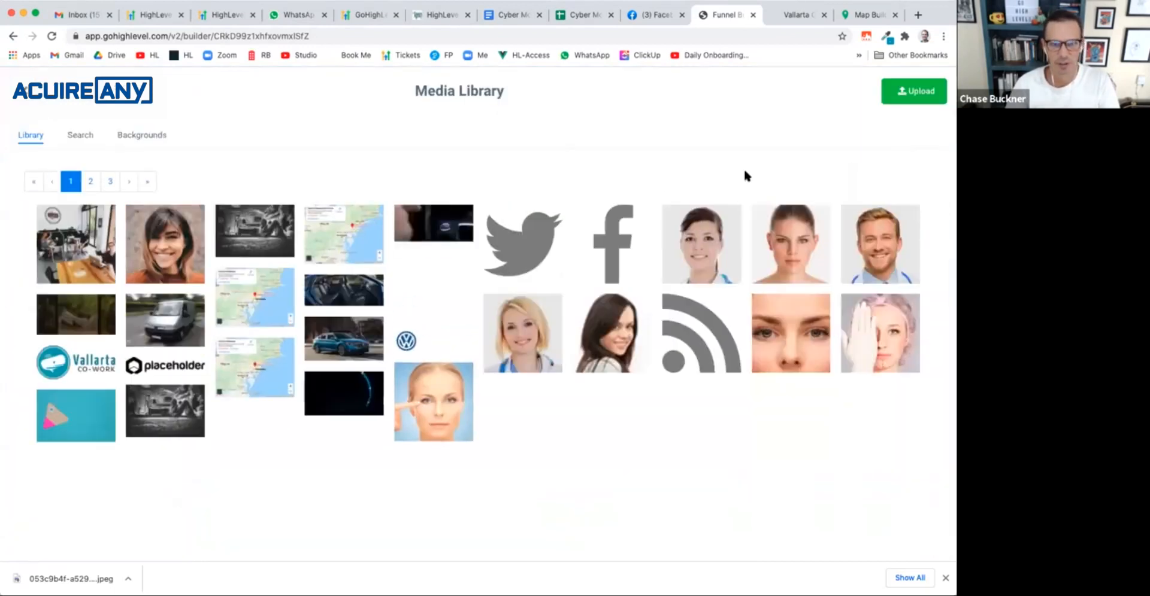
{"action": "left_click", "coordinate": [900, 94]}
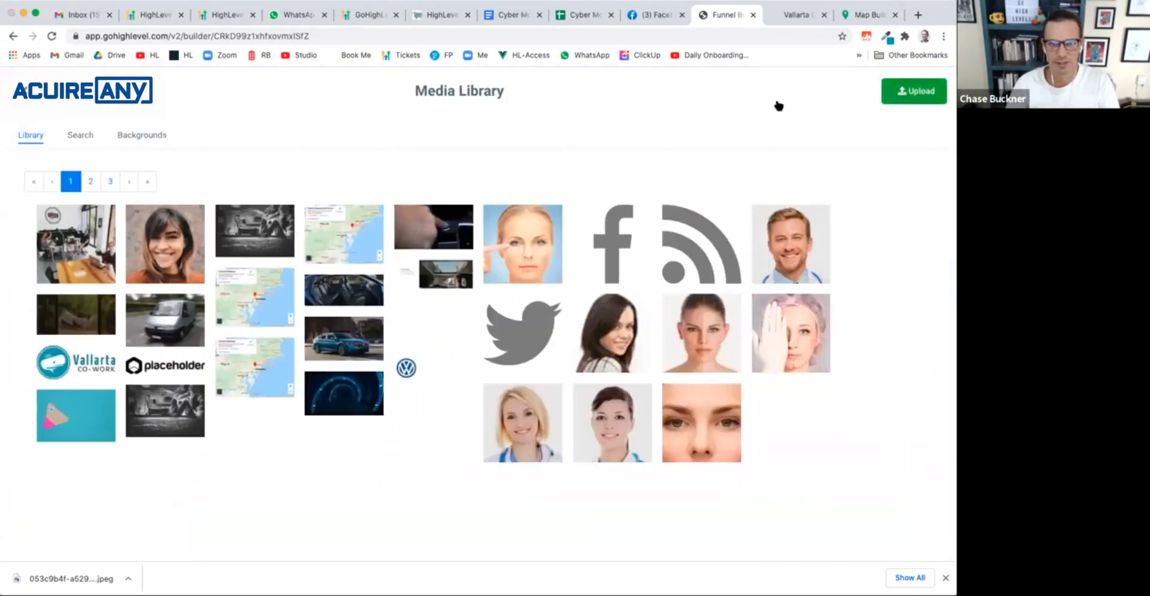
{"action": "double_click", "coordinate": [369, 83]}
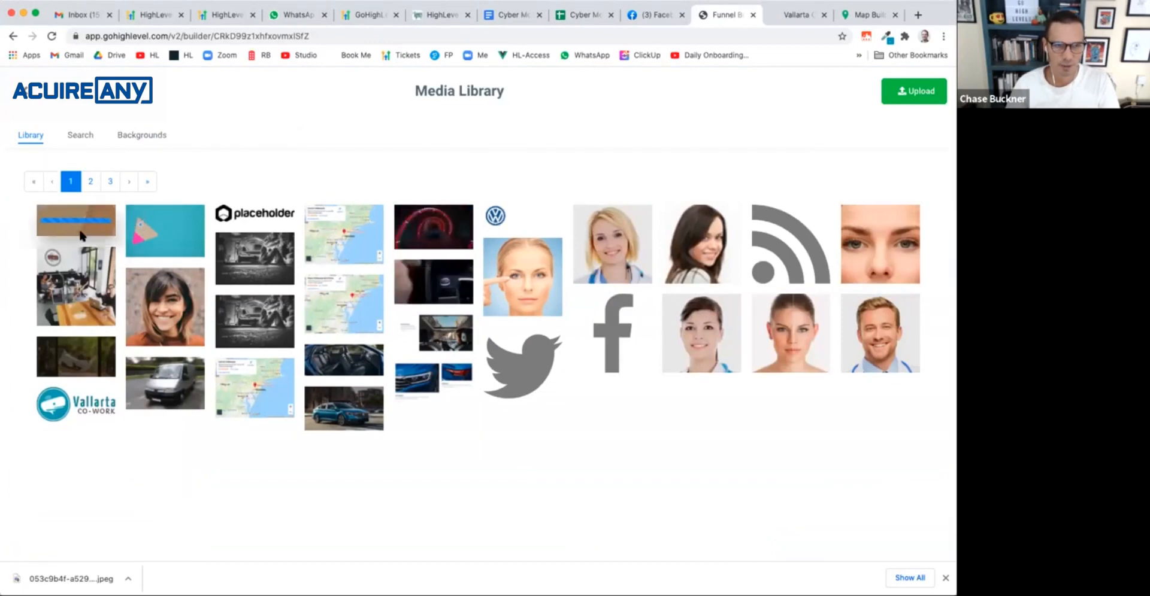
{"action": "mouse_move", "coordinate": [82, 235]}
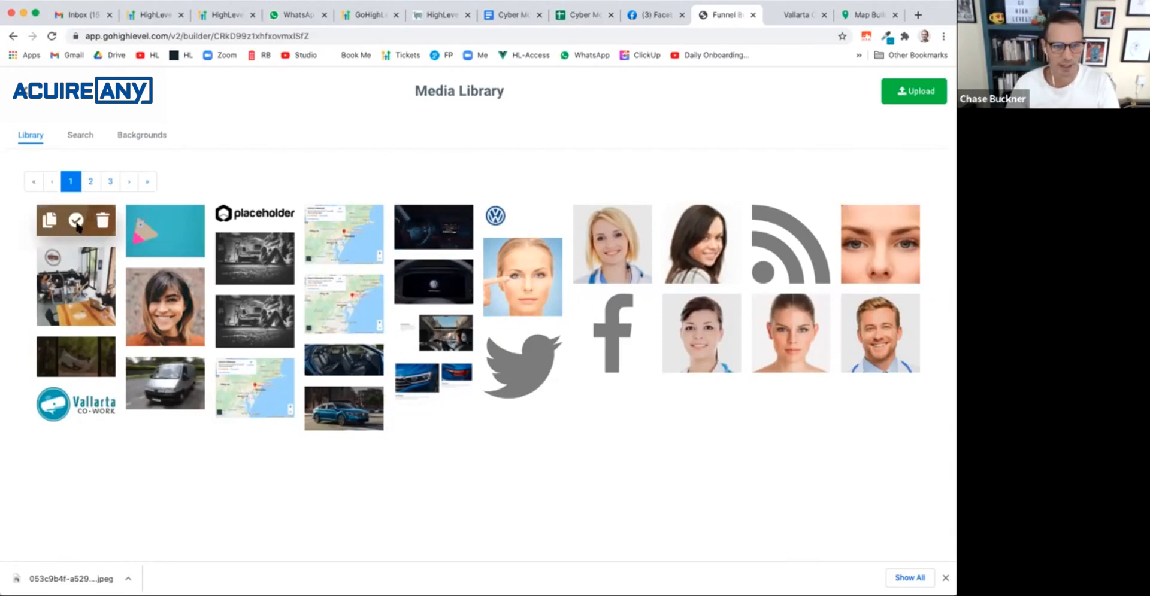
{"action": "left_click", "coordinate": [76, 221]}
{"action": "left_click", "coordinate": [736, 120]}
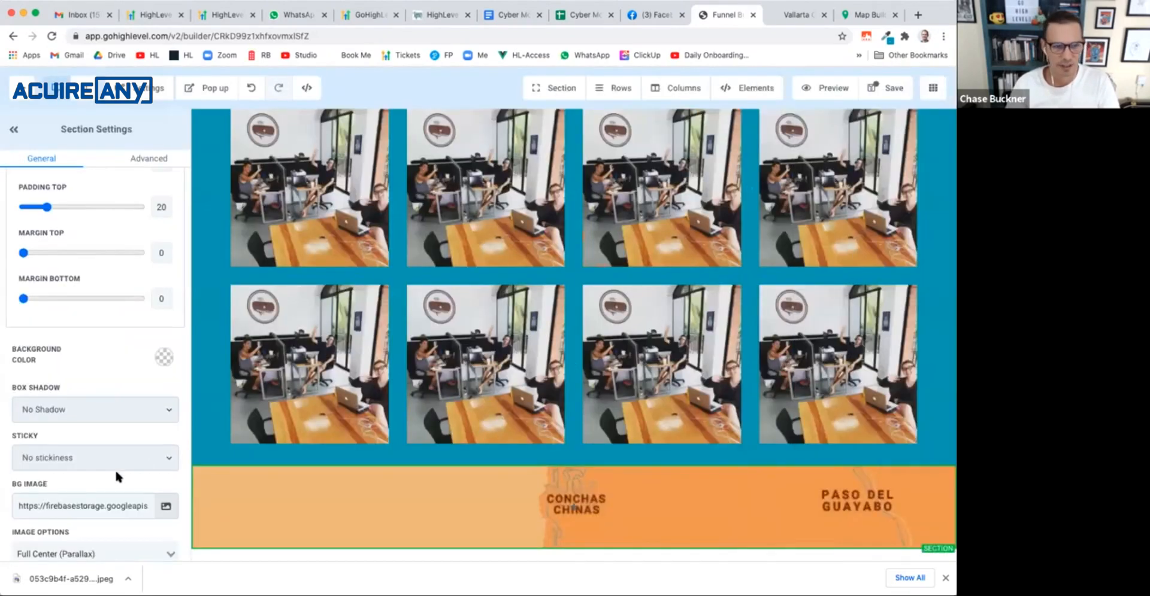
Step: Set the section's background image option to Full Center
{"action": "scroll", "coordinate": [113, 468], "scroll_direction": "down", "scroll_amount": 4}
{"action": "left_click", "coordinate": [167, 447]}
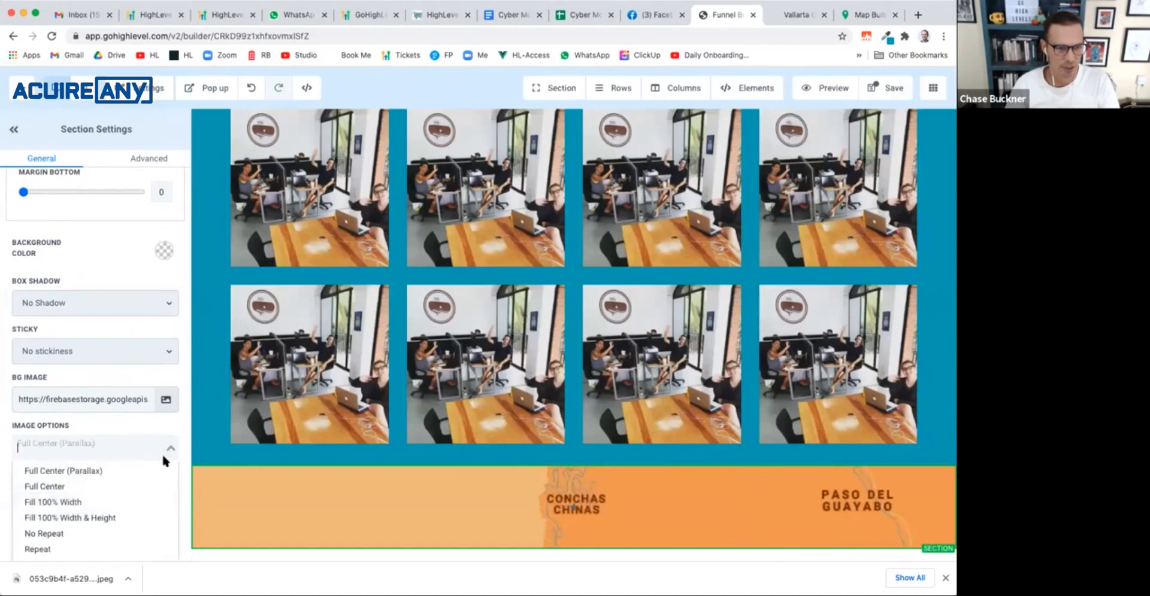
{"action": "left_click", "coordinate": [157, 487]}
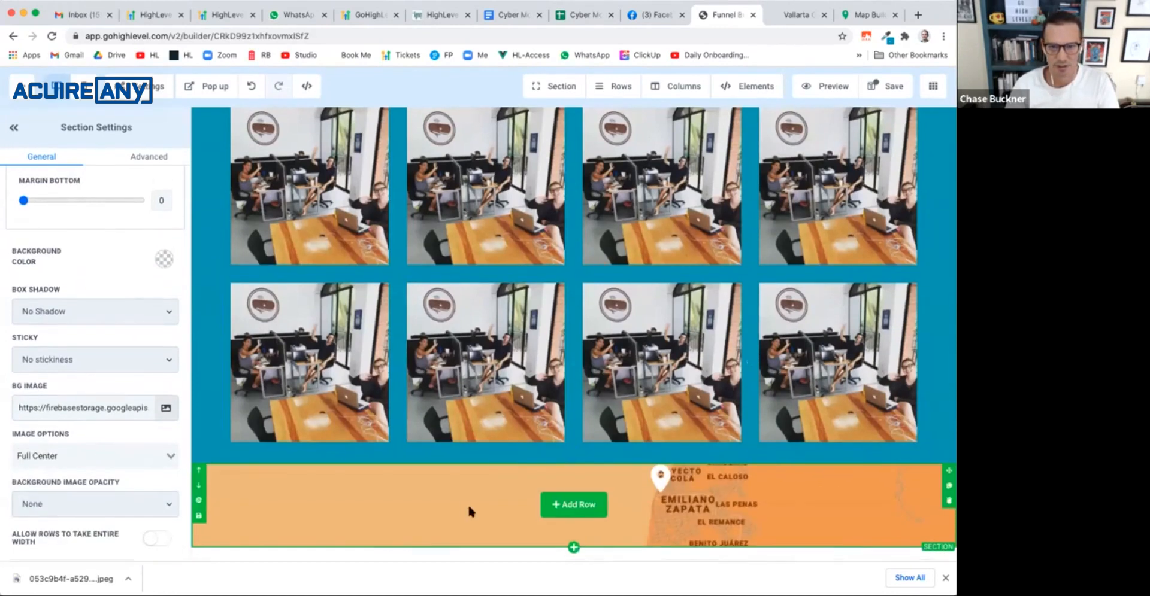
Step: Add a two-column row inside the map section
{"action": "left_click", "coordinate": [574, 506]}
{"action": "left_click", "coordinate": [892, 192]}
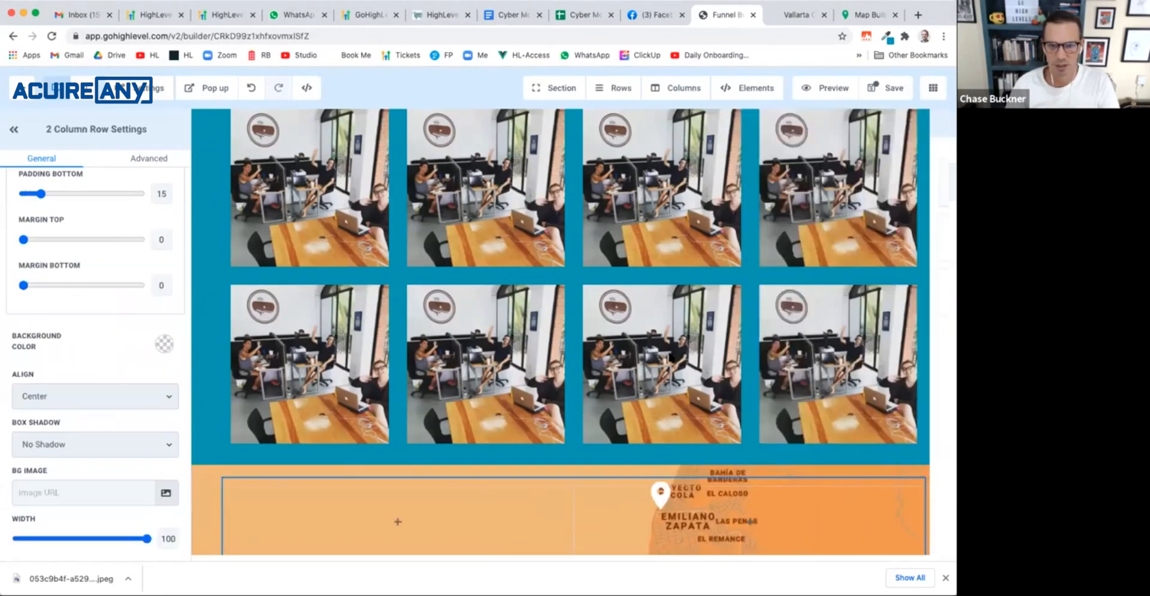
{"action": "scroll", "coordinate": [671, 357], "scroll_direction": "down", "scroll_amount": 1}
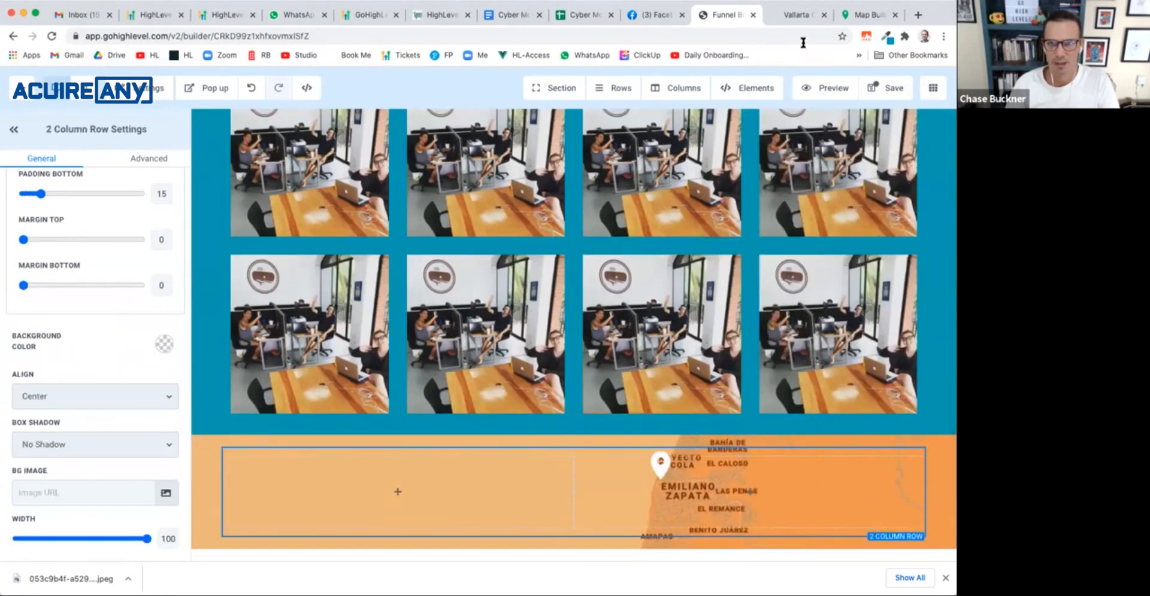
Step: Copy "Location & Hours" from the original Vallarta CoWork page into a new headline in the row's first column and make it bold
{"action": "left_click", "coordinate": [797, 14]}
{"action": "left_click_drag", "start_coordinate": [324, 216], "coordinate": [167, 217]}
{"action": "key", "text": "ctrl+c"}
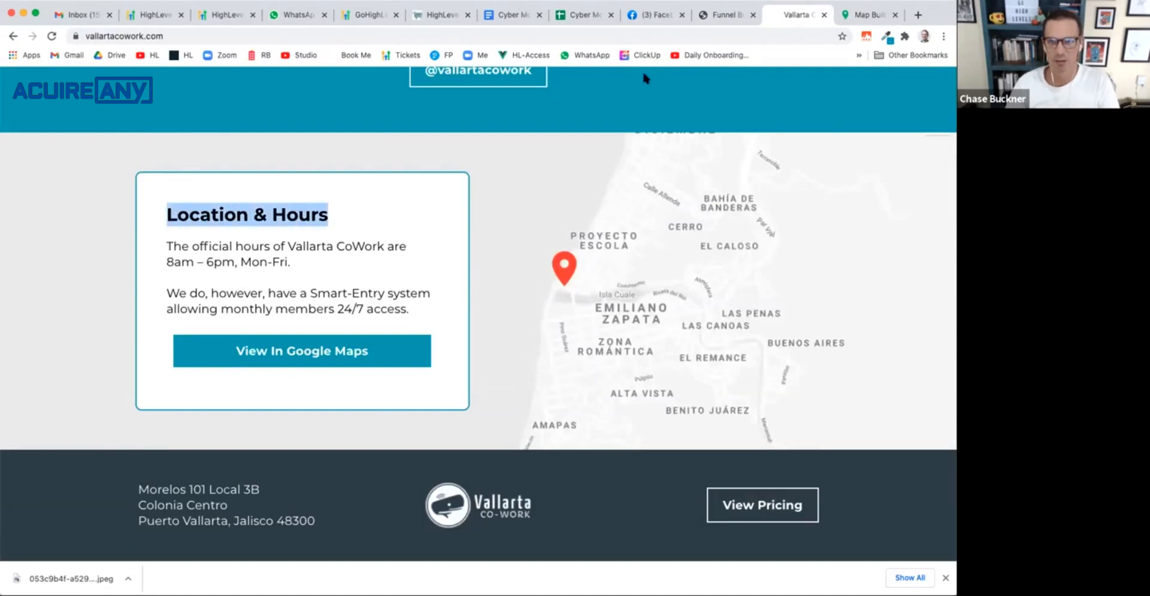
{"action": "left_click", "coordinate": [725, 14]}
{"action": "left_click", "coordinate": [398, 492]}
{"action": "scroll", "coordinate": [767, 187], "scroll_direction": "up", "scroll_amount": 4}
{"action": "left_click", "coordinate": [739, 198]}
{"action": "triple_click", "coordinate": [417, 492]}
{"action": "key", "text": "ctrl+v"}
{"action": "triple_click", "coordinate": [418, 499]}
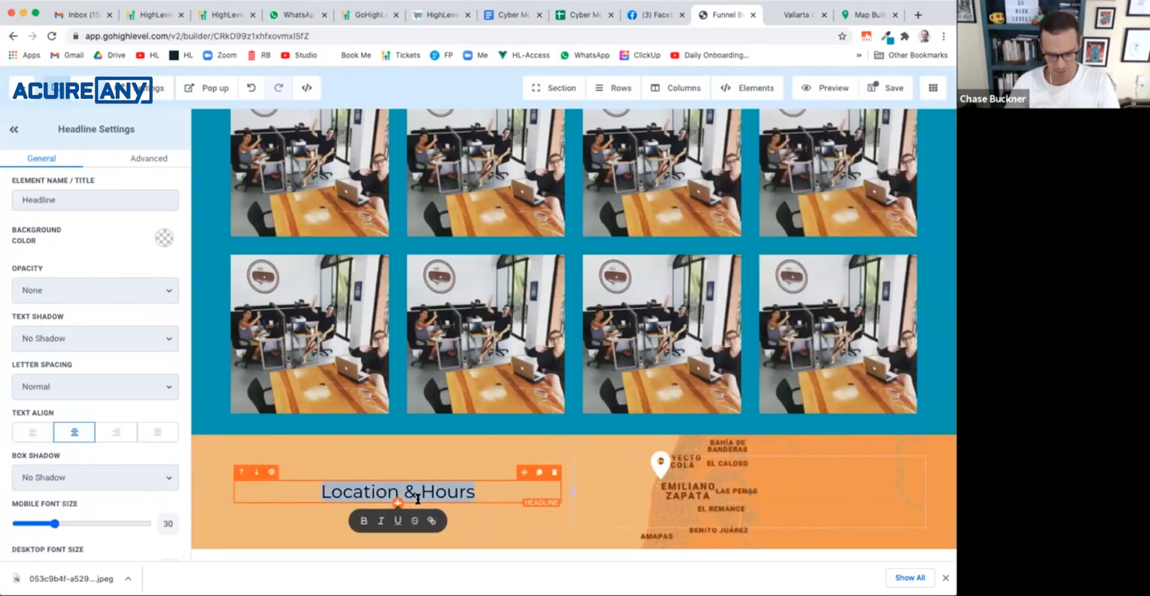
{"action": "key", "text": "ctrl+b"}
Step: Try white as the headline's bold text color, compare it with the original page, and return the color to black
{"action": "scroll", "coordinate": [90, 389], "scroll_direction": "down", "scroll_amount": 15}
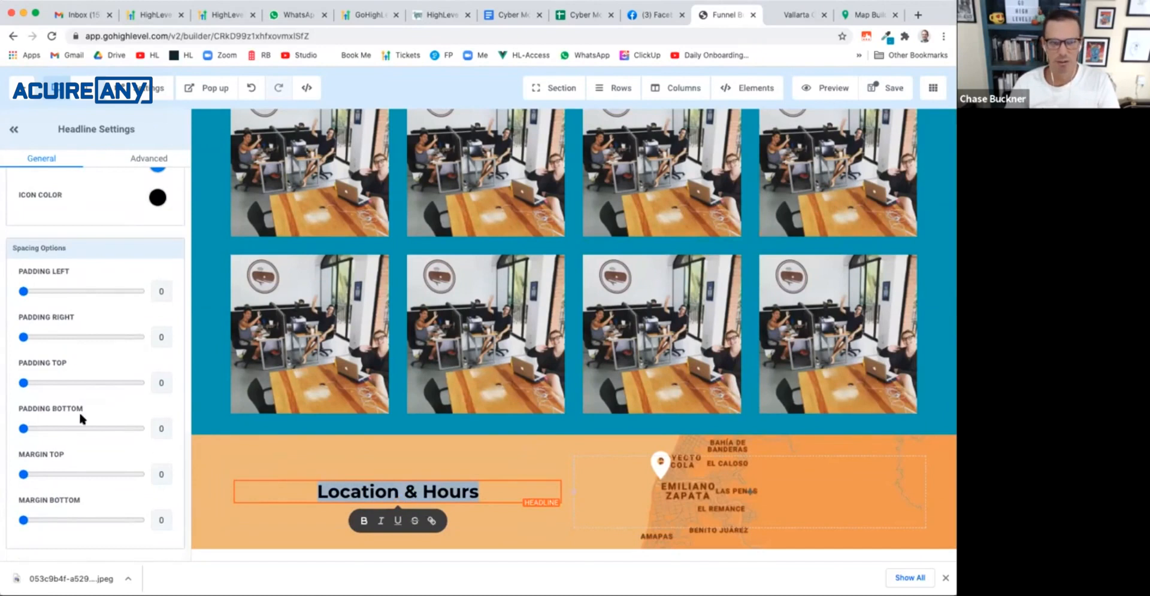
{"action": "scroll", "coordinate": [76, 420], "scroll_direction": "up", "scroll_amount": 10}
{"action": "left_click", "coordinate": [157, 287]}
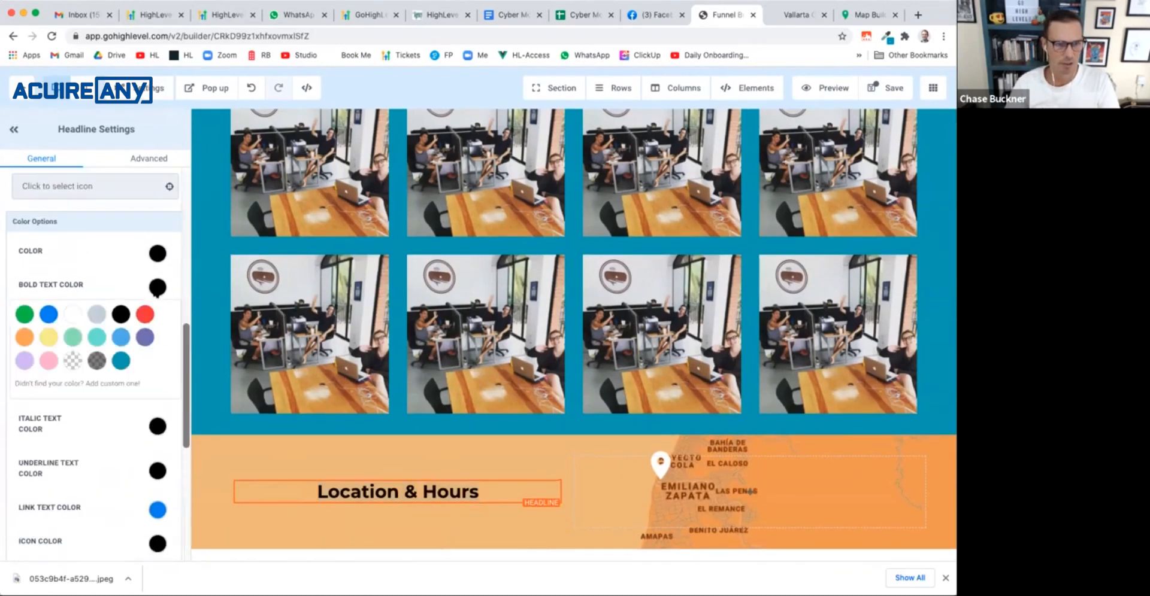
{"action": "left_click", "coordinate": [73, 316]}
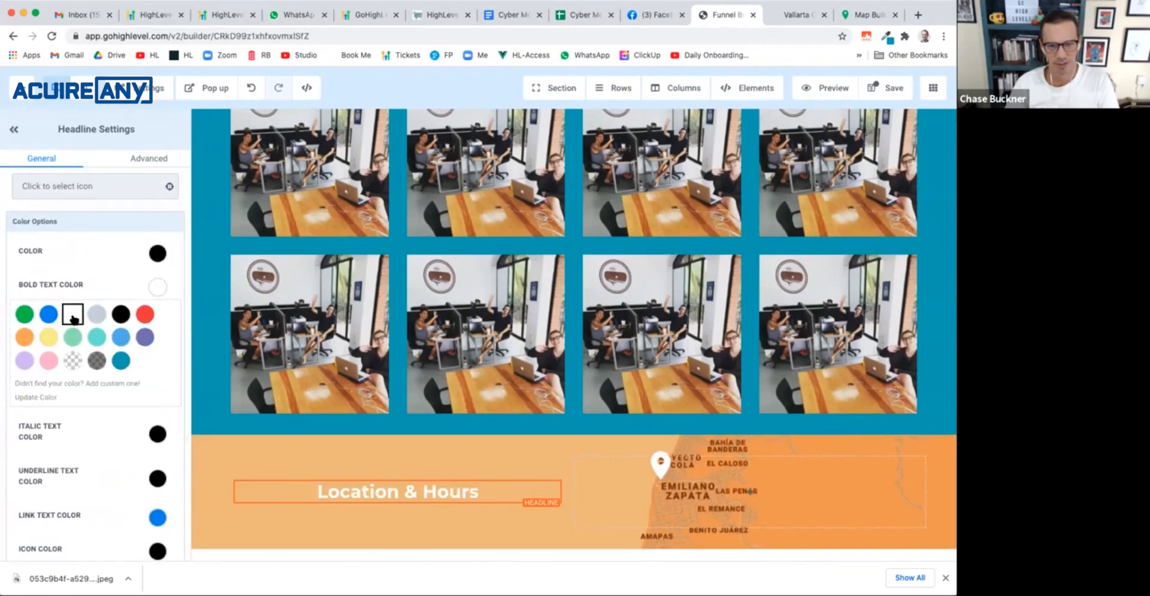
{"action": "left_click", "coordinate": [797, 18]}
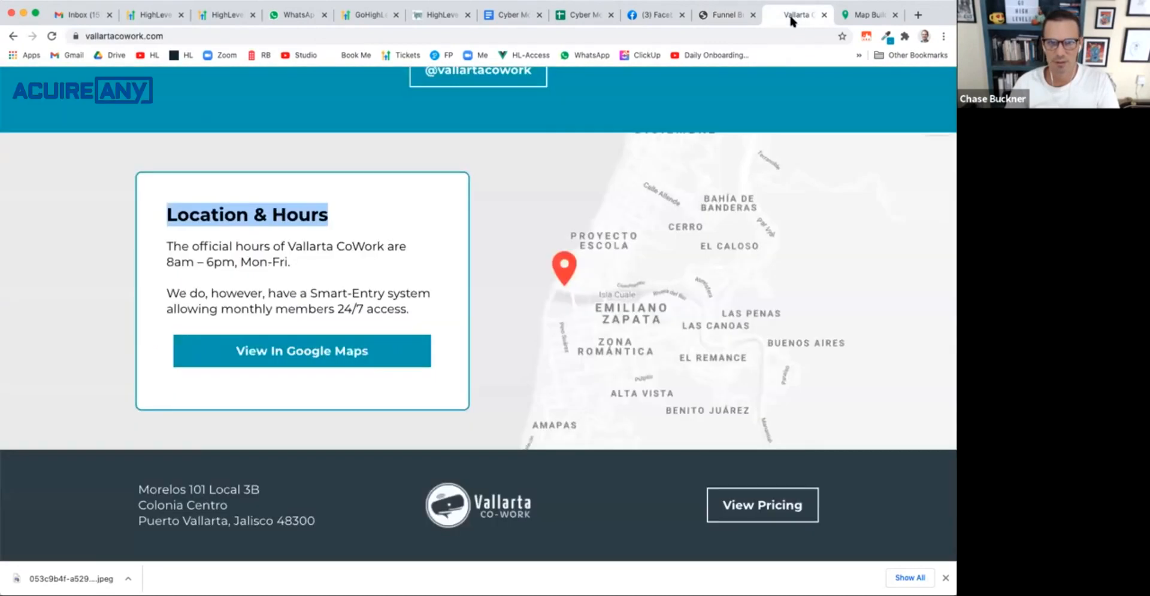
{"action": "left_click", "coordinate": [726, 16]}
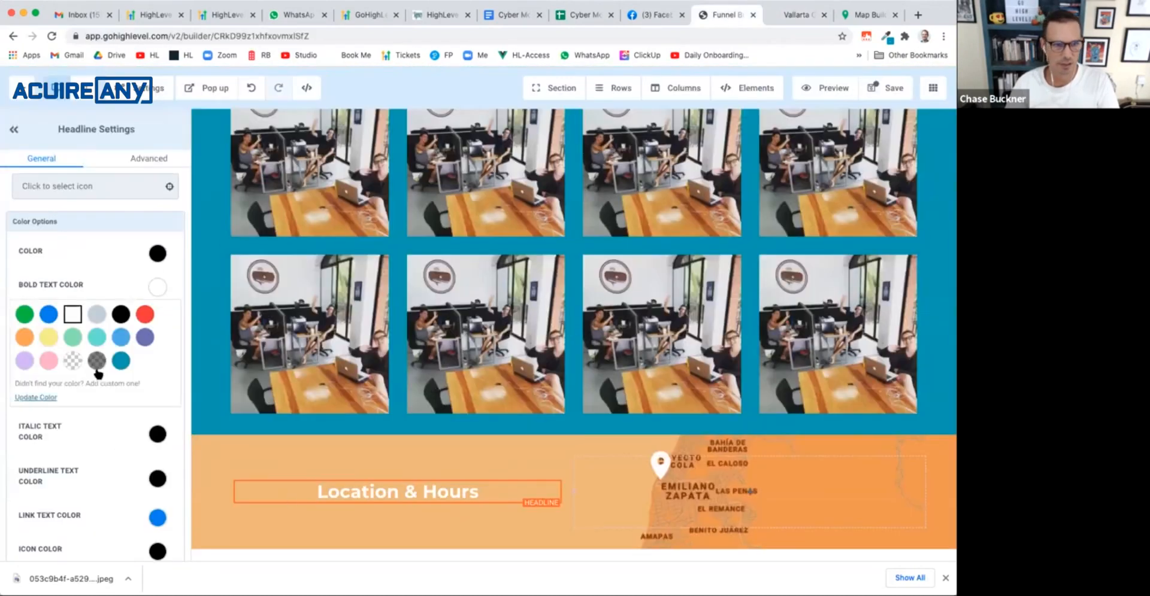
{"action": "left_click", "coordinate": [121, 314]}
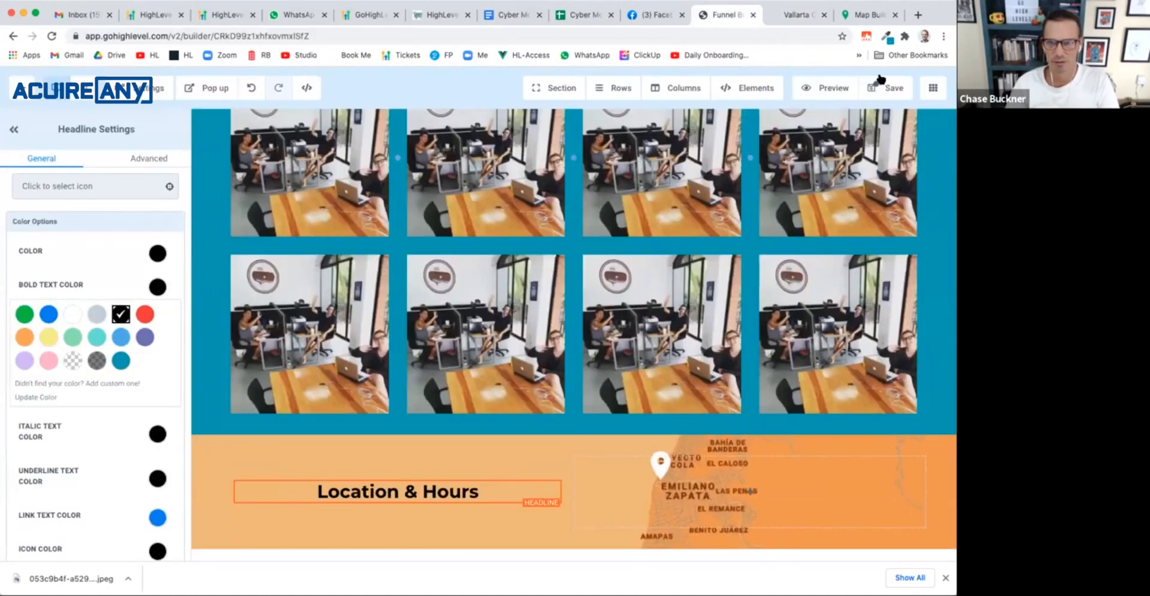
Step: Copy the opening hours and Smart-Entry text from the original page into a sub-headline below the headline, and remove the extra blank line
{"action": "left_click", "coordinate": [805, 17]}
{"action": "left_click_drag", "start_coordinate": [409, 310], "coordinate": [167, 247]}
{"action": "left_click", "coordinate": [722, 15]}
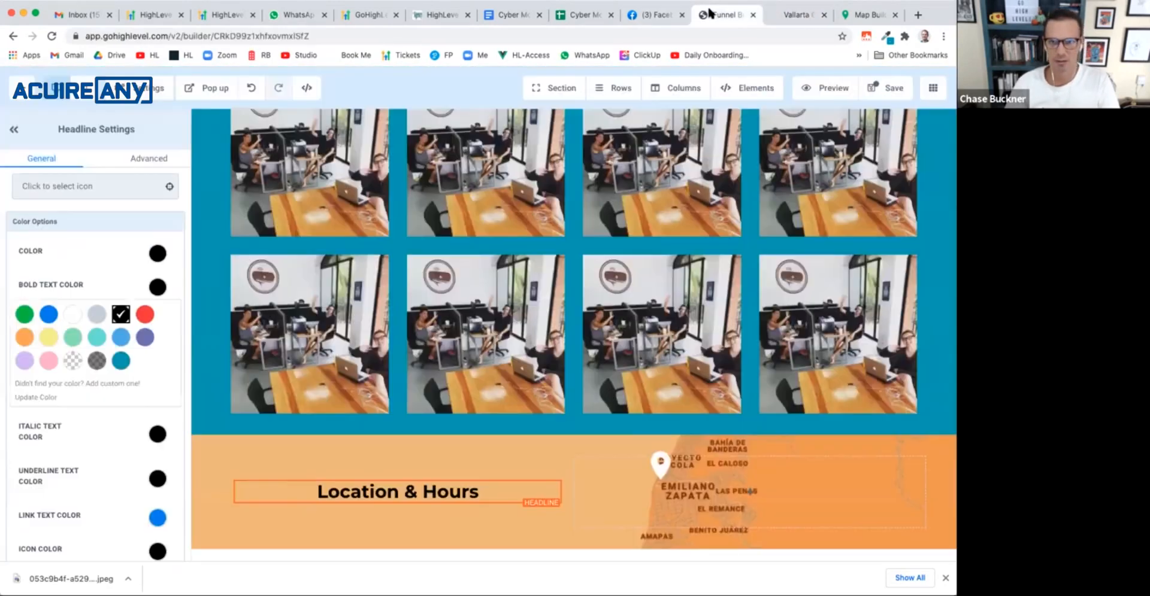
{"action": "left_click", "coordinate": [524, 472]}
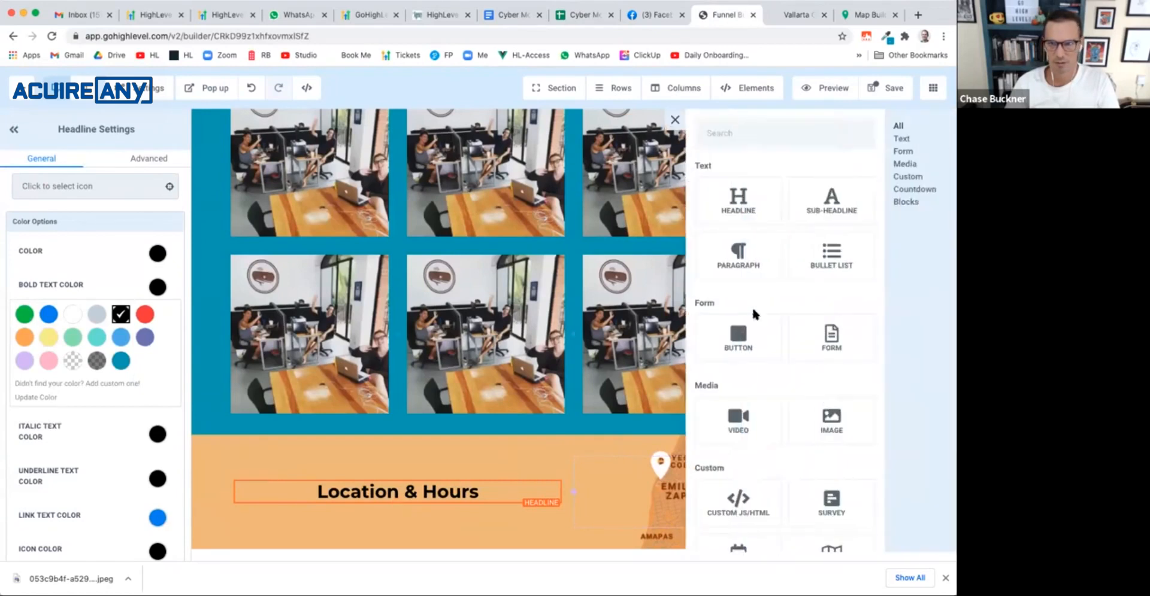
{"action": "left_click", "coordinate": [828, 204]}
{"action": "left_click", "coordinate": [399, 503]}
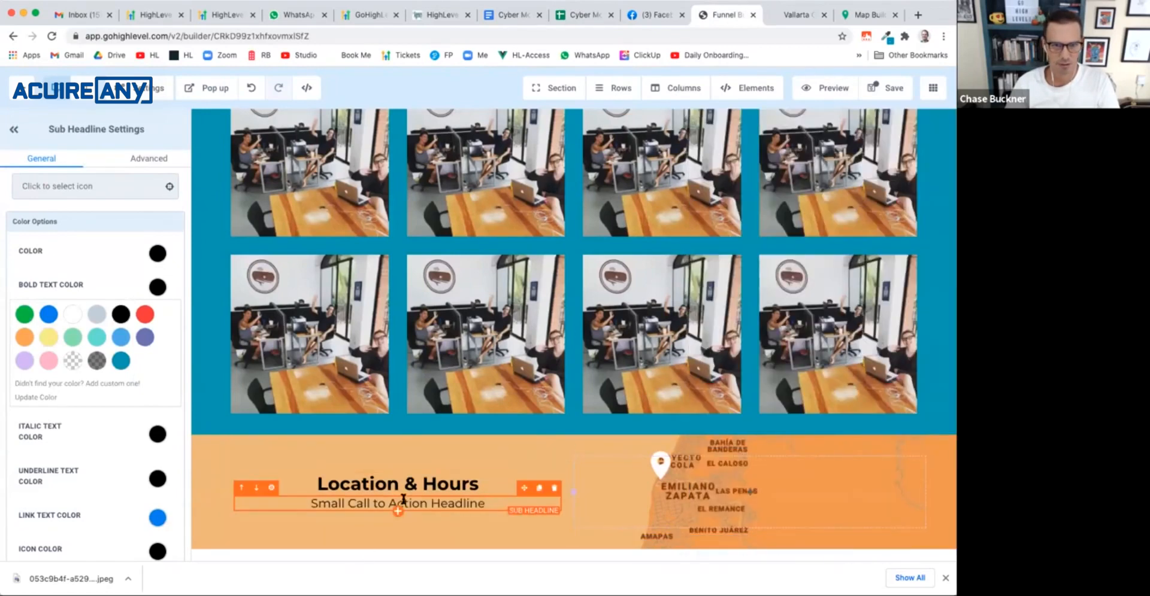
{"action": "key", "text": "ctrl+a"}
{"action": "type", "text": "The official hours of Vallarta CoWork are 8am – 6pm, Mon-Fri."}
{"action": "scroll", "coordinate": [403, 499], "scroll_direction": "down", "scroll_amount": 2}
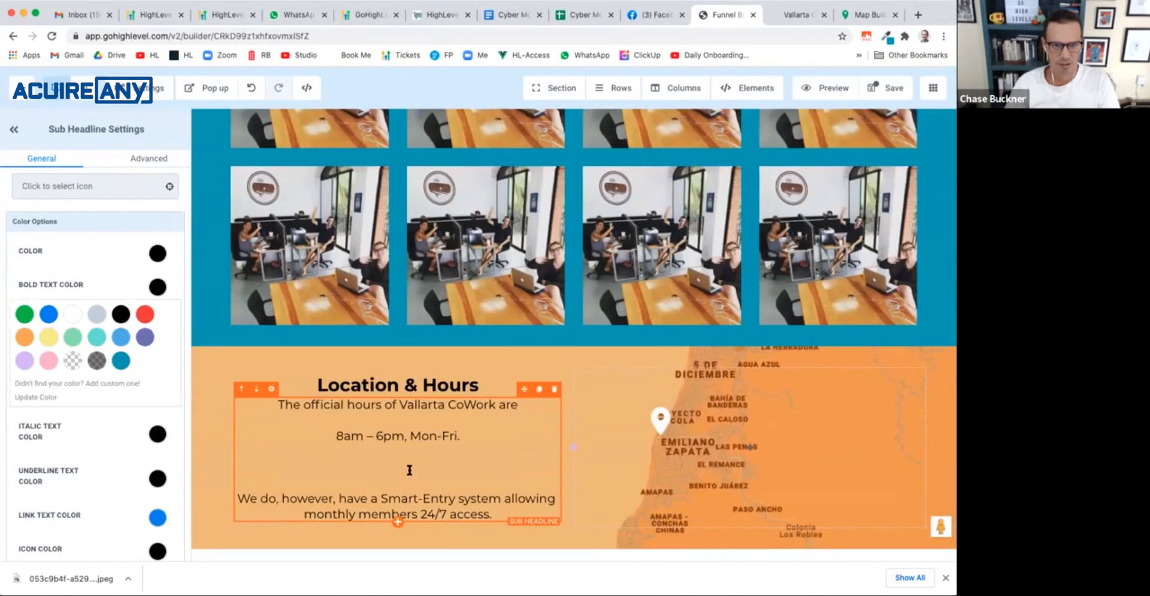
{"action": "key", "text": "BackSpace"}
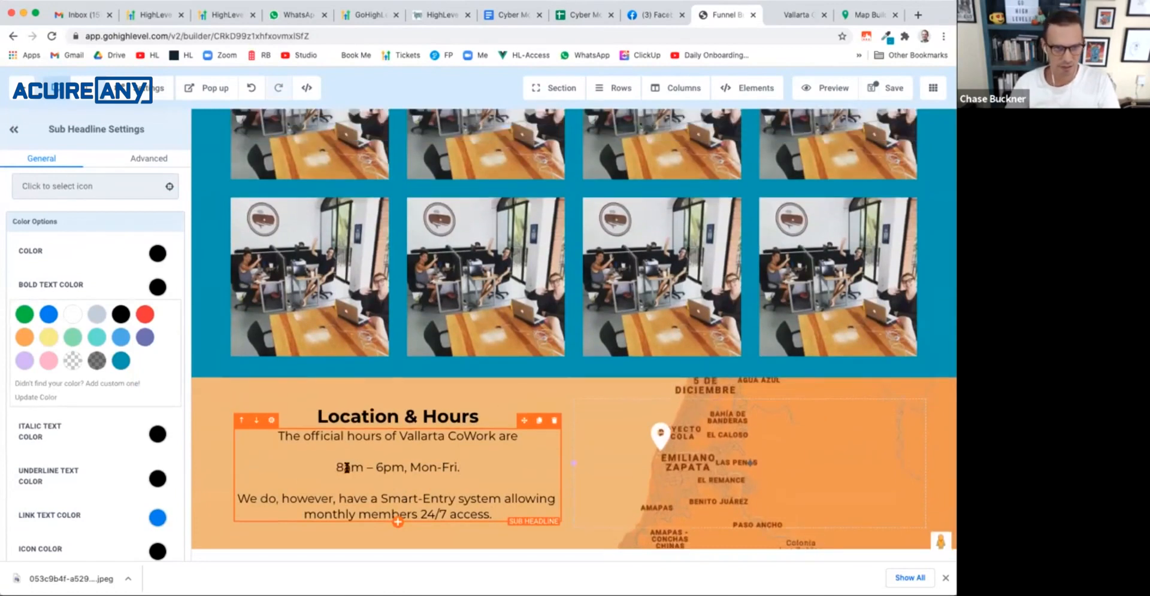
Step: Left-align the opening-hours sub-headline and the Location & Hours headline
{"action": "scroll", "coordinate": [70, 287], "scroll_direction": "up", "scroll_amount": 5}
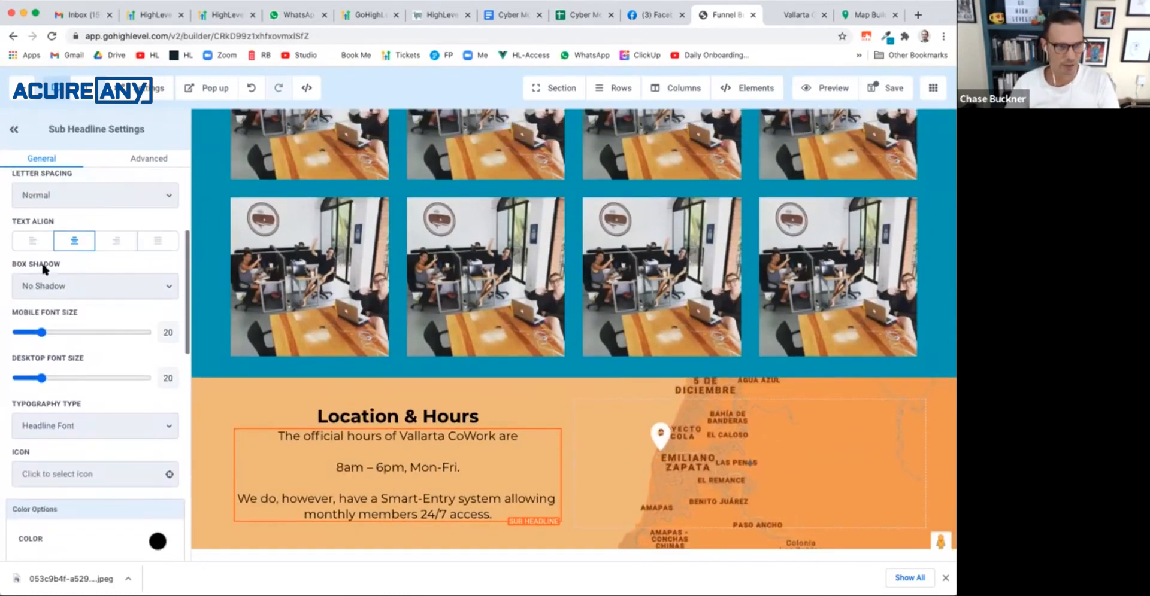
{"action": "left_click", "coordinate": [33, 240]}
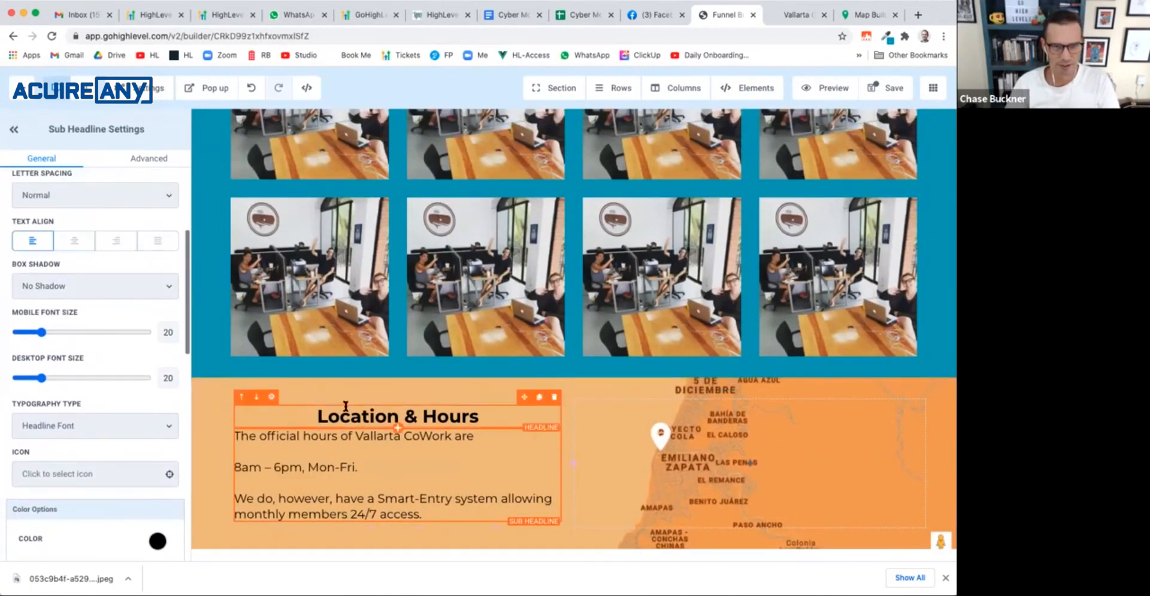
{"action": "left_click", "coordinate": [32, 240]}
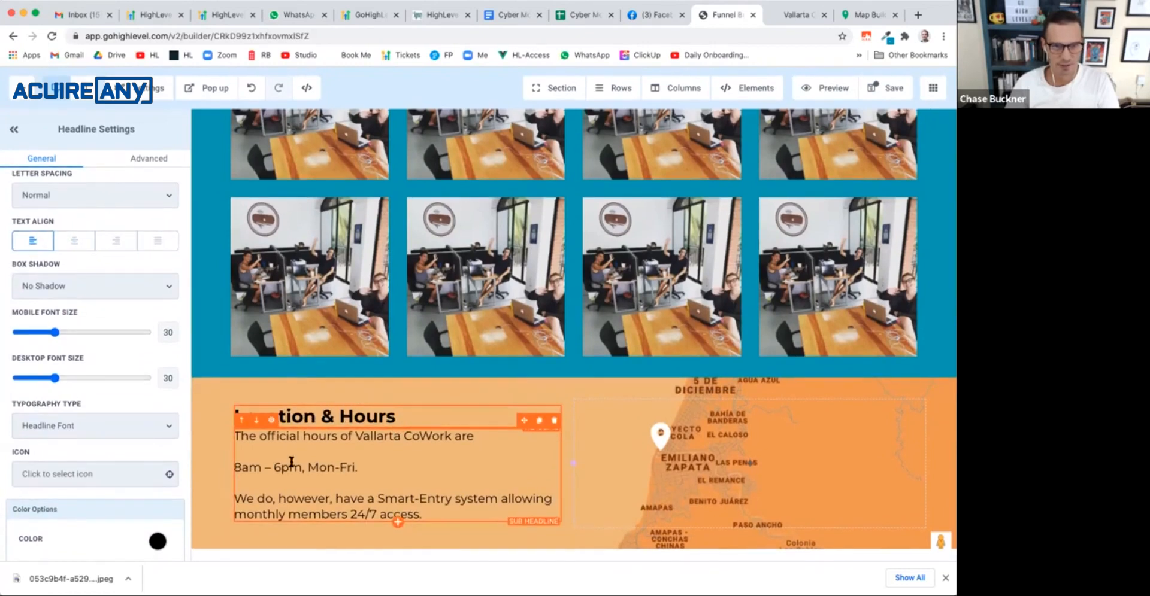
Step: Set the bottom margin of the Location & Hours headline to 21
{"action": "scroll", "coordinate": [84, 483], "scroll_direction": "down", "scroll_amount": 10}
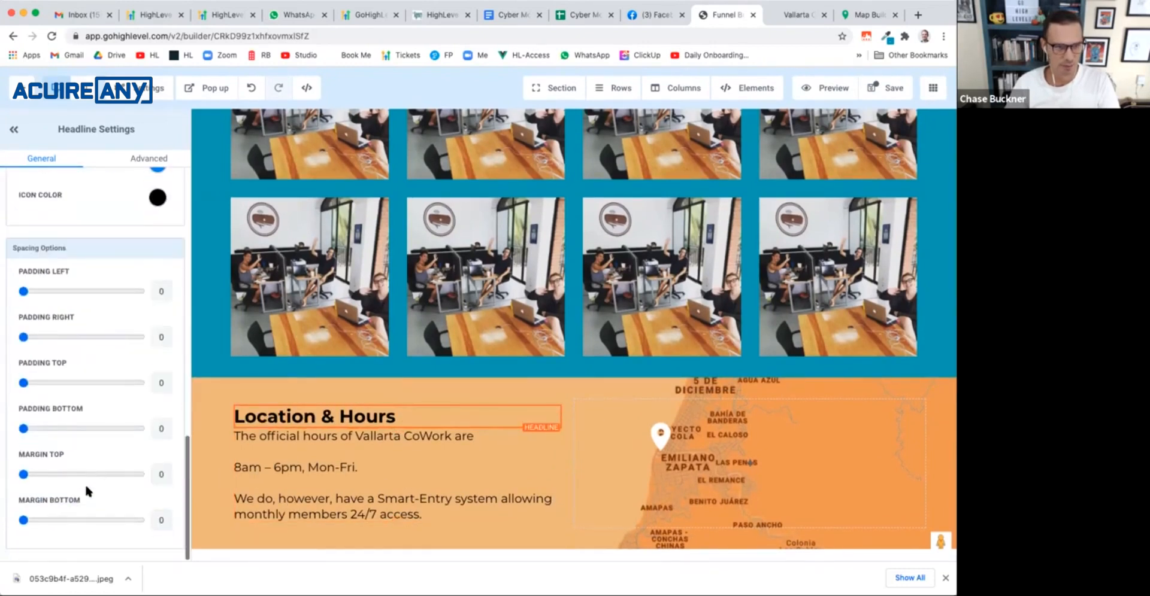
{"action": "mouse_move", "coordinate": [25, 473]}
{"action": "left_mouse_down"}
{"action": "mouse_move", "coordinate": [42, 472]}
{"action": "mouse_move", "coordinate": [5, 476]}
{"action": "left_mouse_up"}
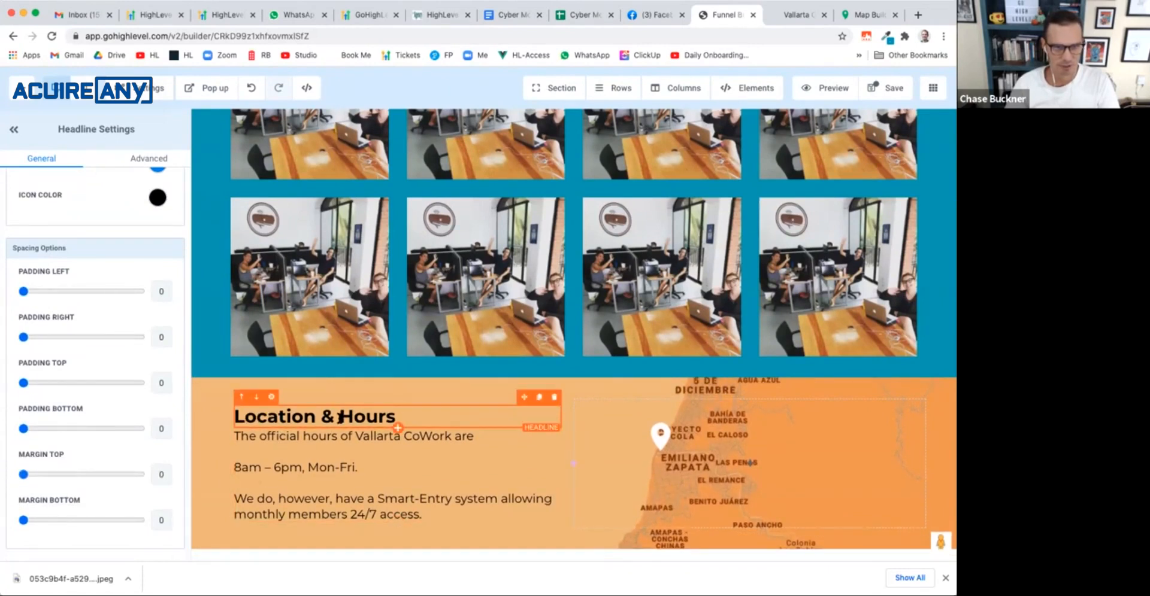
{"action": "left_click_drag", "start_coordinate": [23, 519], "coordinate": [51, 521]}
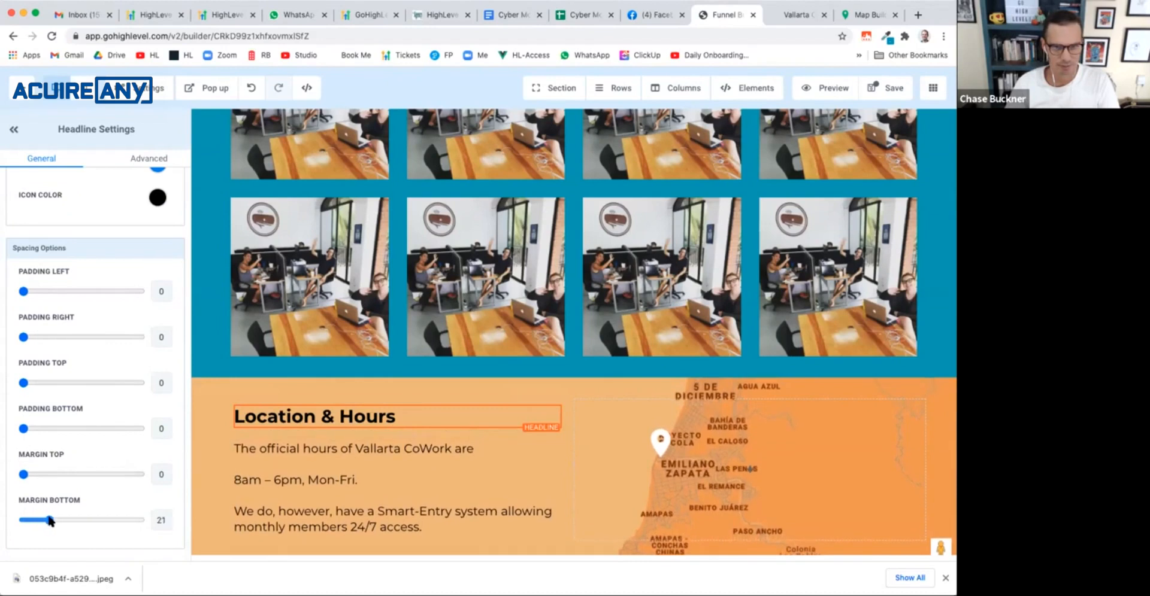
Step: Add a button below the opening-hours text and align it left
{"action": "scroll", "coordinate": [581, 477], "scroll_direction": "down", "scroll_amount": 1}
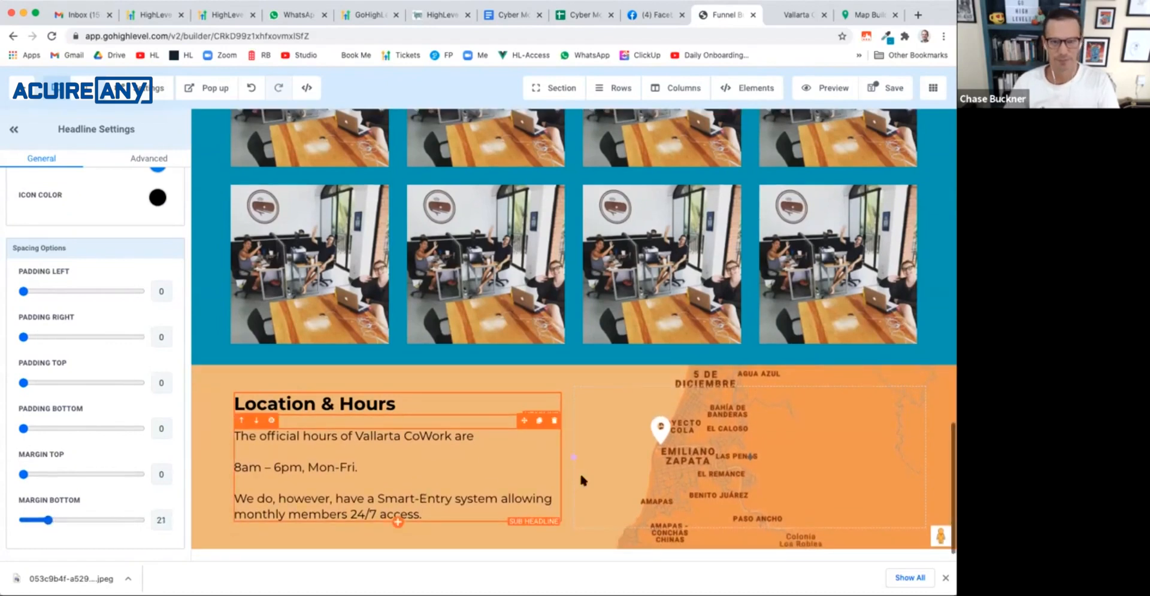
{"action": "left_click", "coordinate": [397, 523]}
{"action": "left_click", "coordinate": [756, 327]}
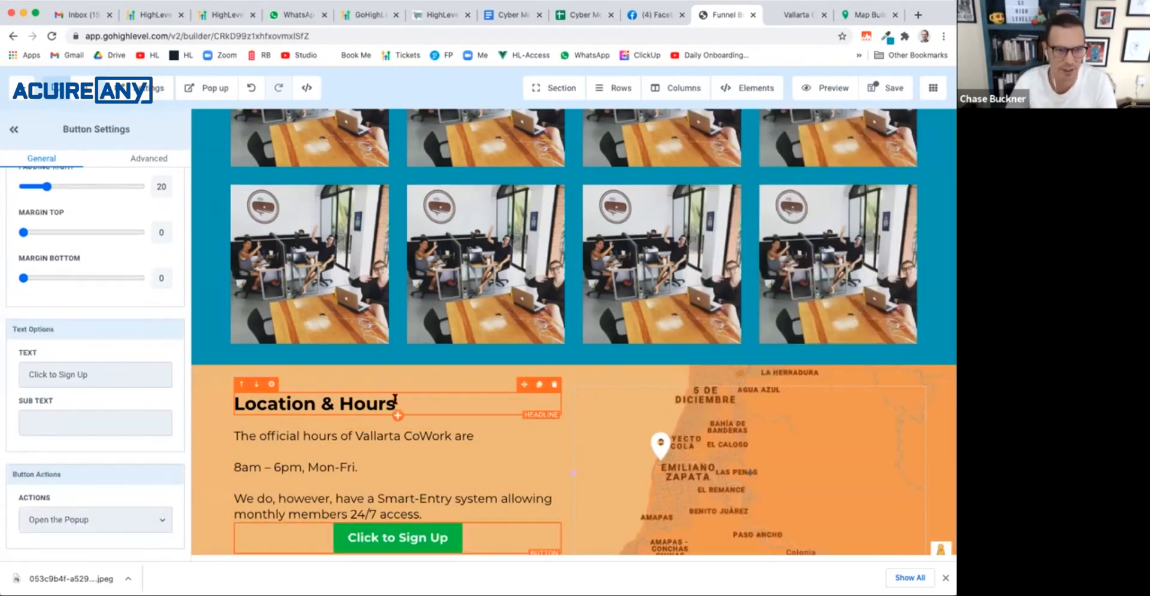
{"action": "scroll", "coordinate": [145, 319], "scroll_direction": "up", "scroll_amount": 5}
{"action": "scroll", "coordinate": [145, 318], "scroll_direction": "down", "scroll_amount": 5}
{"action": "scroll", "coordinate": [145, 319], "scroll_direction": "up", "scroll_amount": 1}
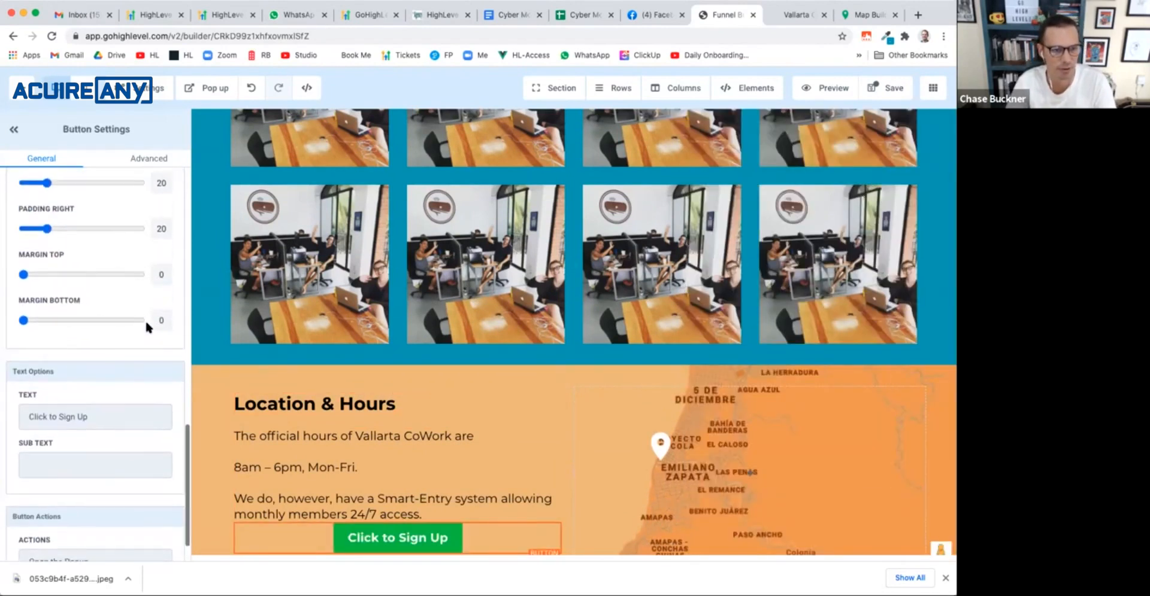
{"action": "scroll", "coordinate": [145, 319], "scroll_direction": "up", "scroll_amount": 10}
{"action": "left_click", "coordinate": [43, 409]}
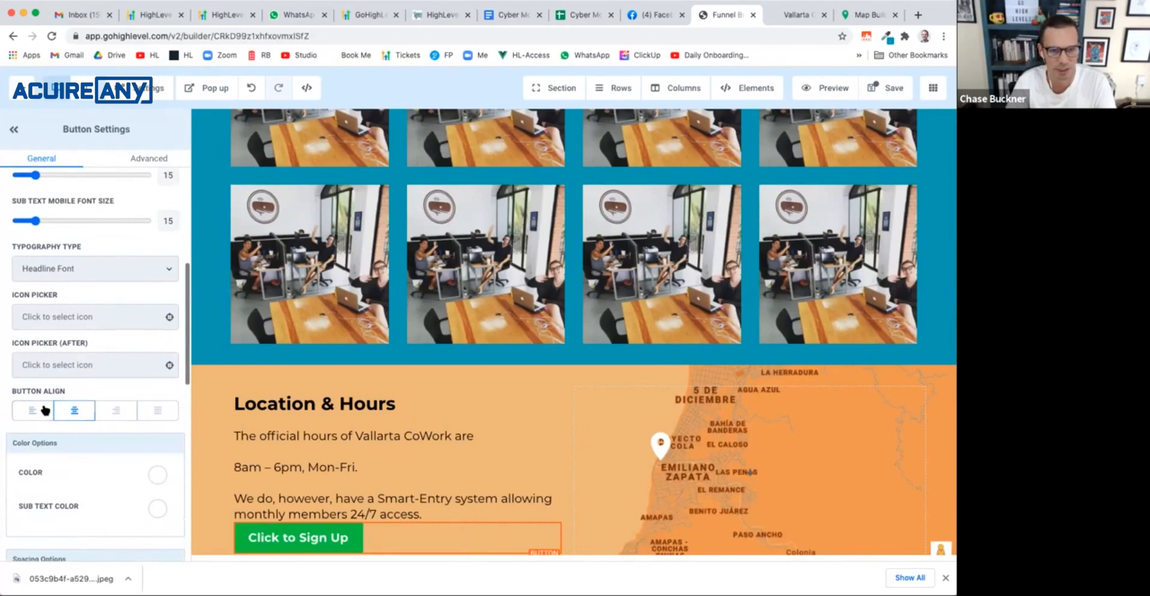
{"action": "scroll", "coordinate": [363, 425], "scroll_direction": "down", "scroll_amount": 1}
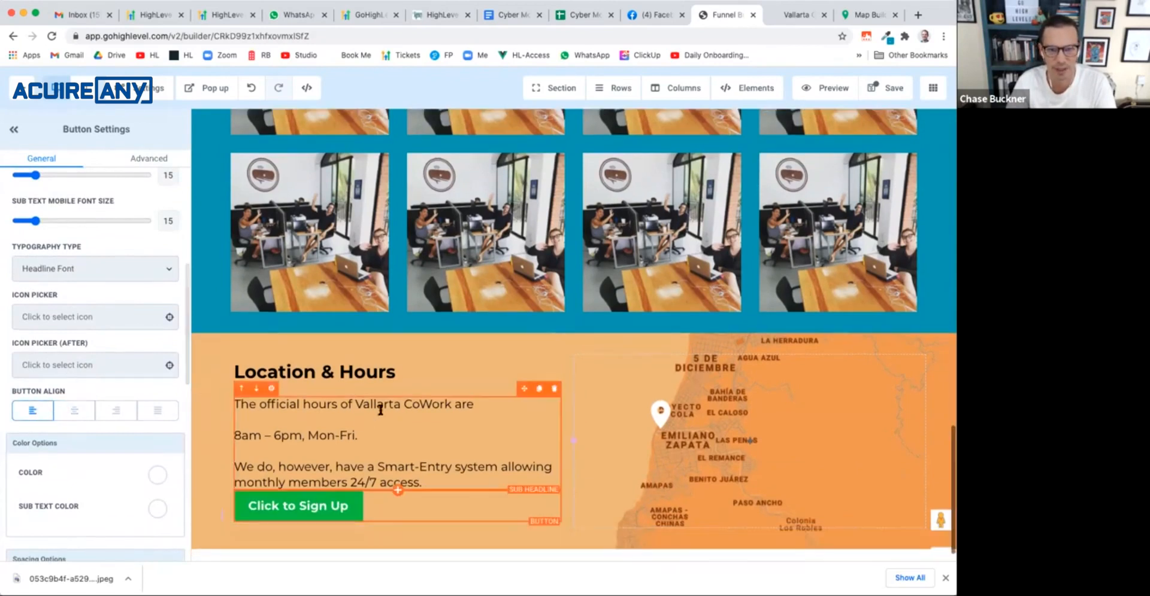
Step: Set the background colour of the column holding the Location & Hours content to white
{"action": "left_click", "coordinate": [484, 358]}
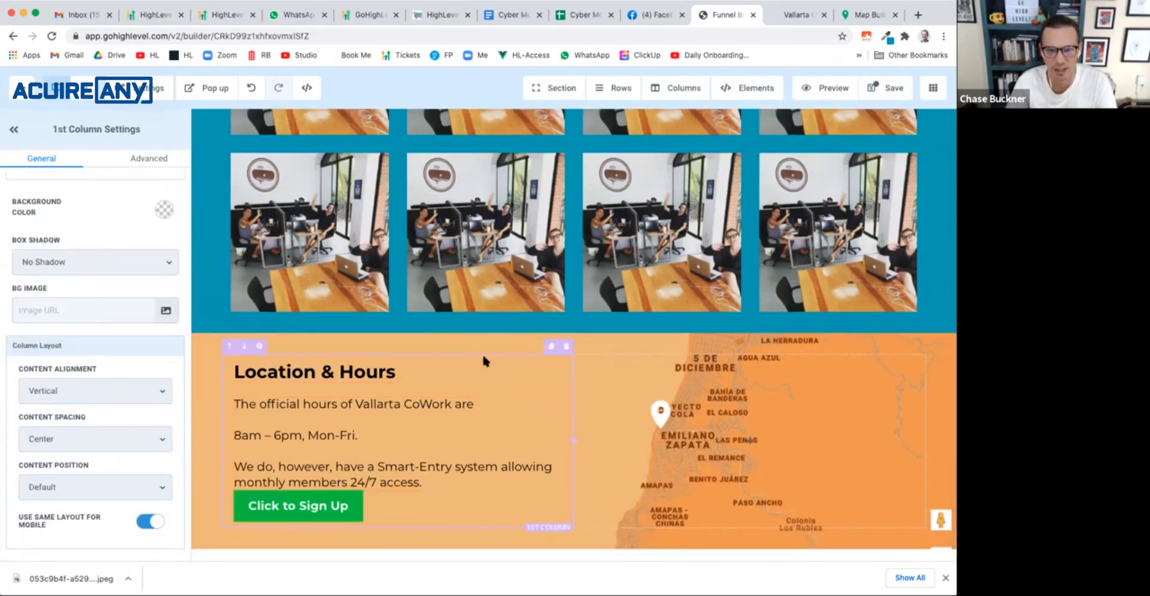
{"action": "left_click", "coordinate": [162, 209]}
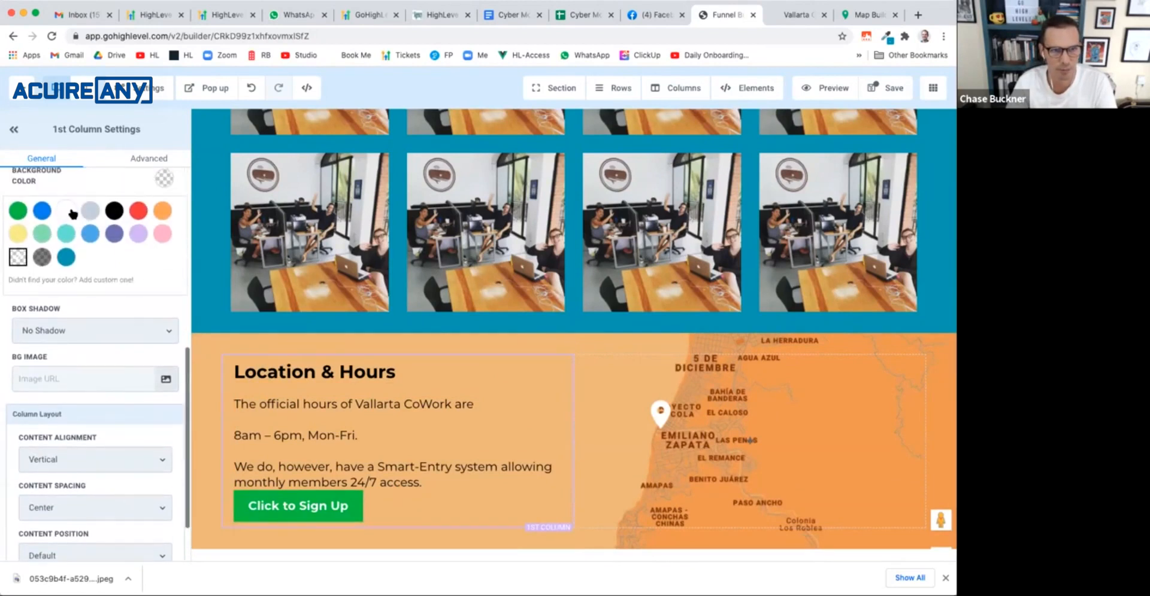
{"action": "left_click", "coordinate": [67, 210]}
Step: Give the Location & Hours column a full border in white with a 10px border radius
{"action": "left_click", "coordinate": [141, 160]}
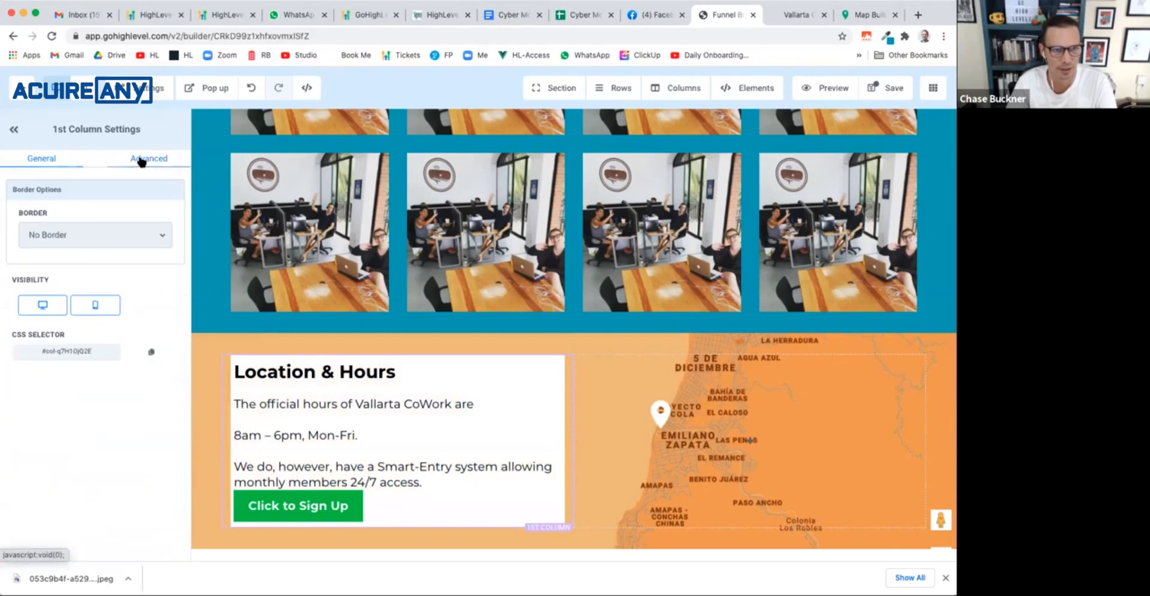
{"action": "left_click", "coordinate": [100, 244]}
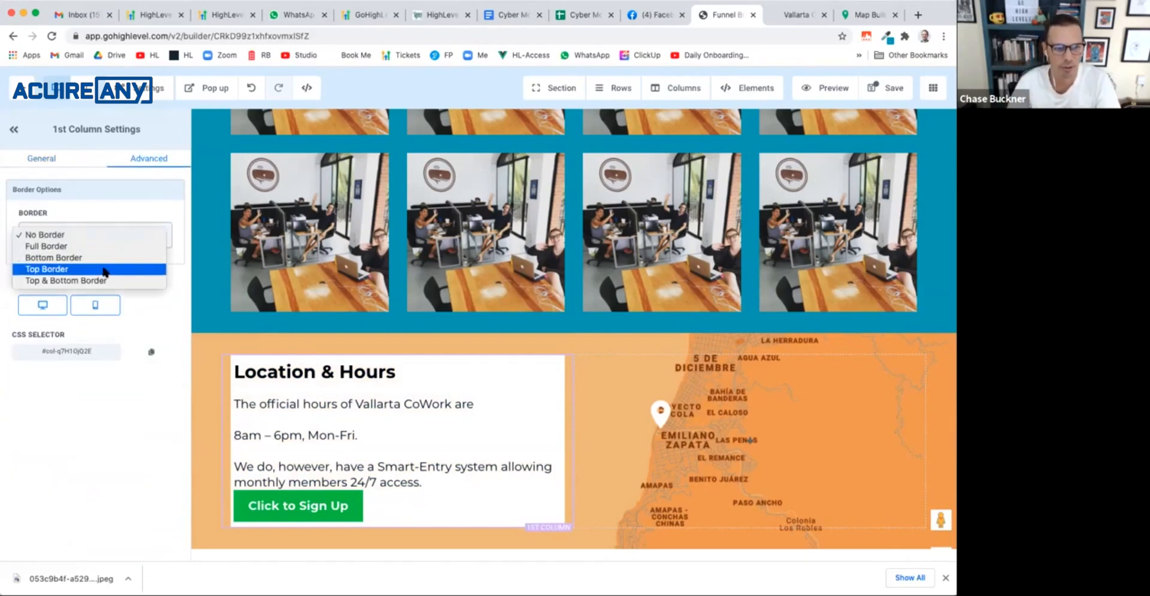
{"action": "left_click", "coordinate": [101, 247]}
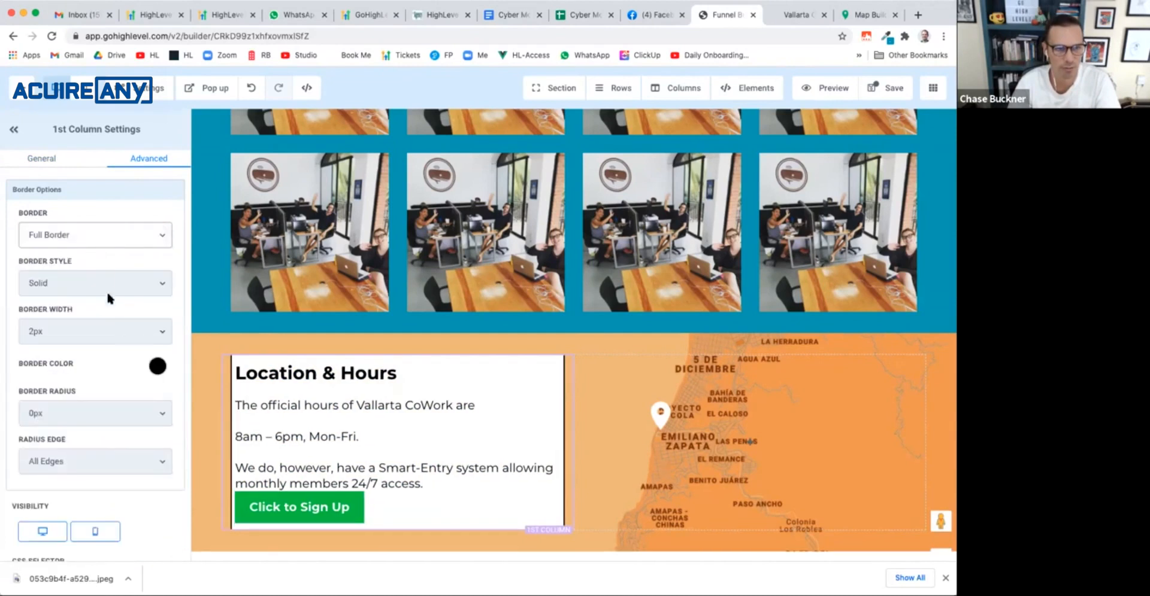
{"action": "left_click", "coordinate": [157, 366]}
{"action": "left_click", "coordinate": [73, 394]}
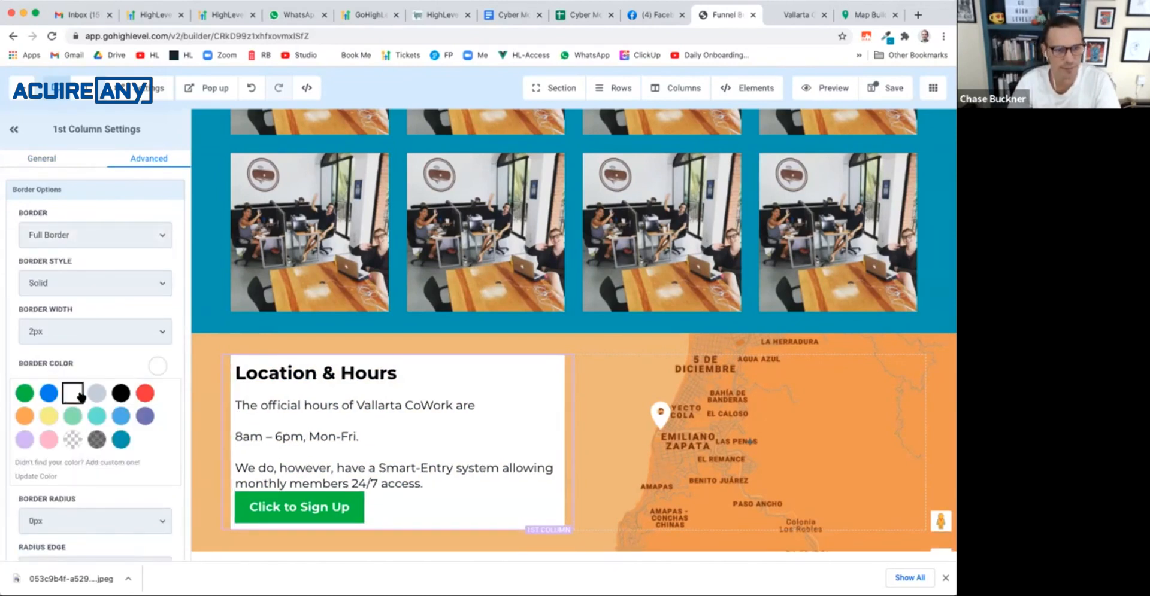
{"action": "scroll", "coordinate": [114, 315], "scroll_direction": "down", "scroll_amount": 3}
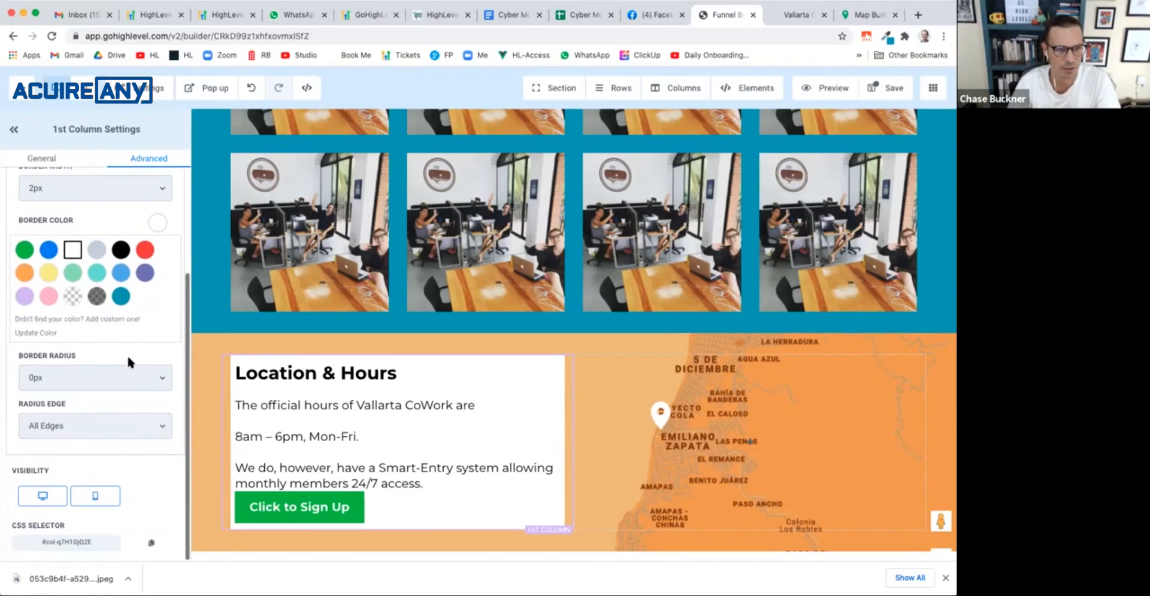
{"action": "left_click", "coordinate": [127, 377]}
{"action": "left_click", "coordinate": [125, 401]}
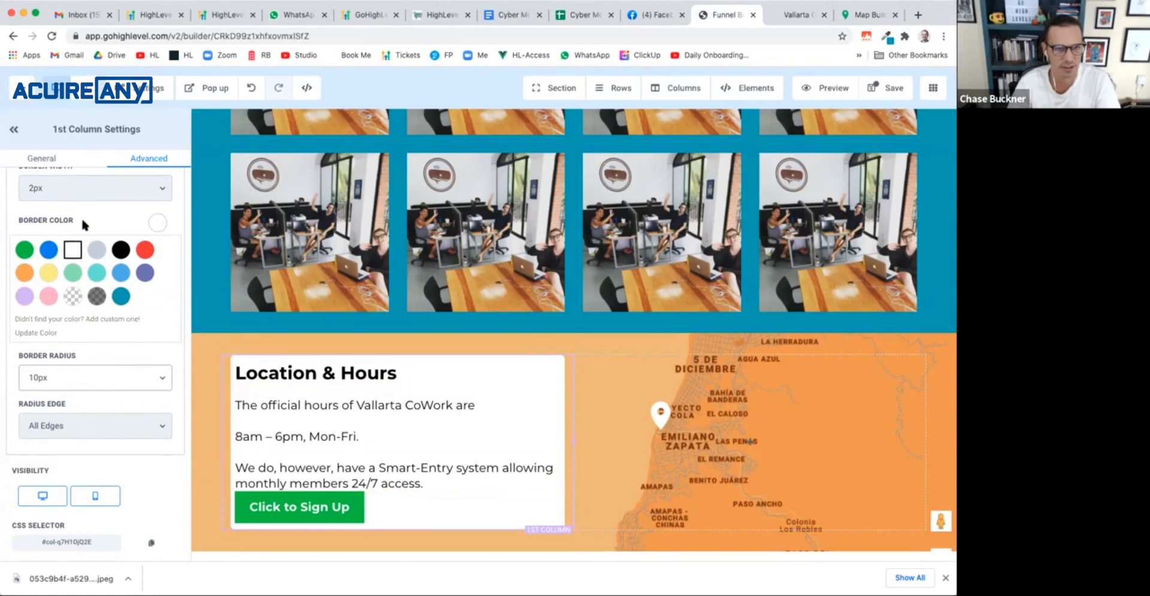
Step: Set the Location & Hours column's padding to 28 on top, 42 on the left and 36 at the bottom
{"action": "left_click", "coordinate": [42, 158]}
{"action": "scroll", "coordinate": [62, 199], "scroll_direction": "up", "scroll_amount": 2}
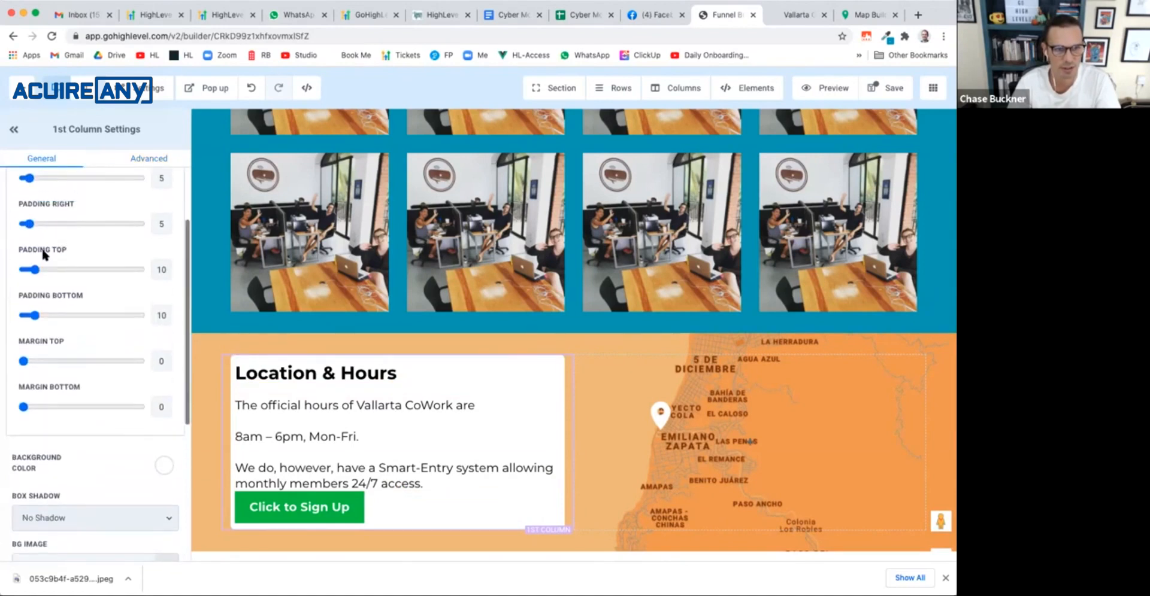
{"action": "left_click_drag", "start_coordinate": [34, 269], "coordinate": [56, 270]}
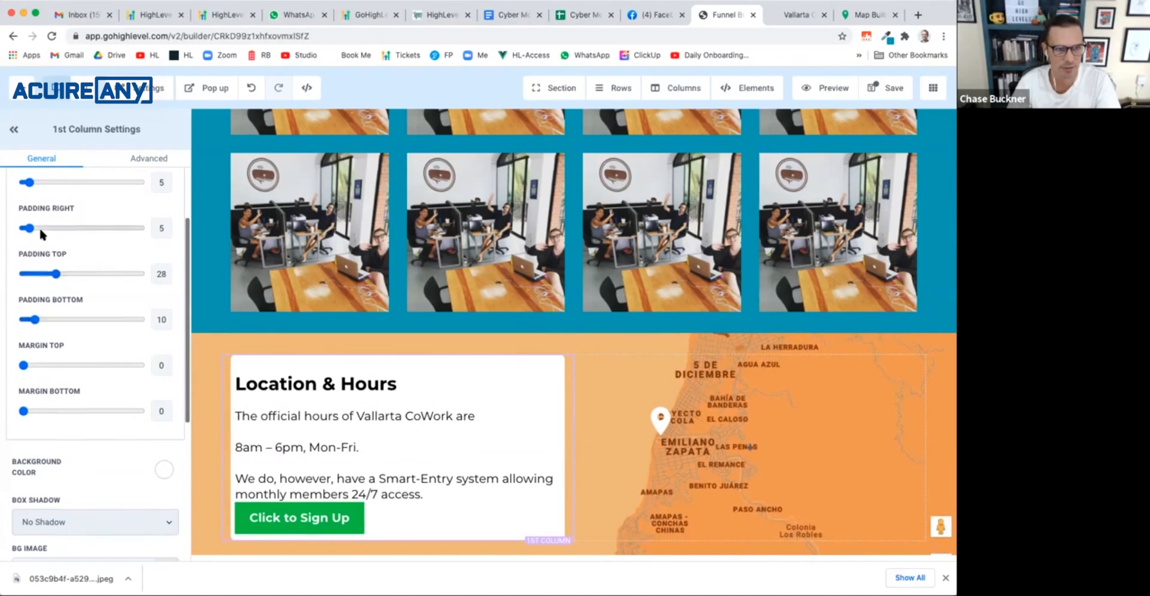
{"action": "scroll", "coordinate": [38, 226], "scroll_direction": "up", "scroll_amount": 1}
{"action": "left_click_drag", "start_coordinate": [27, 203], "coordinate": [73, 203]}
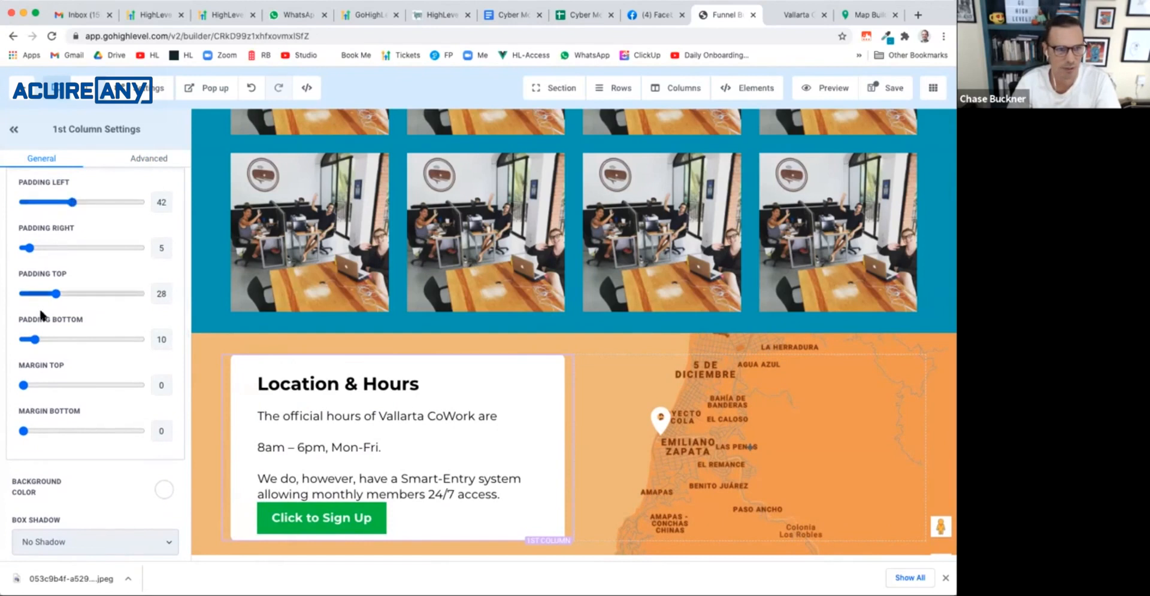
{"action": "left_click_drag", "start_coordinate": [35, 339], "coordinate": [66, 339]}
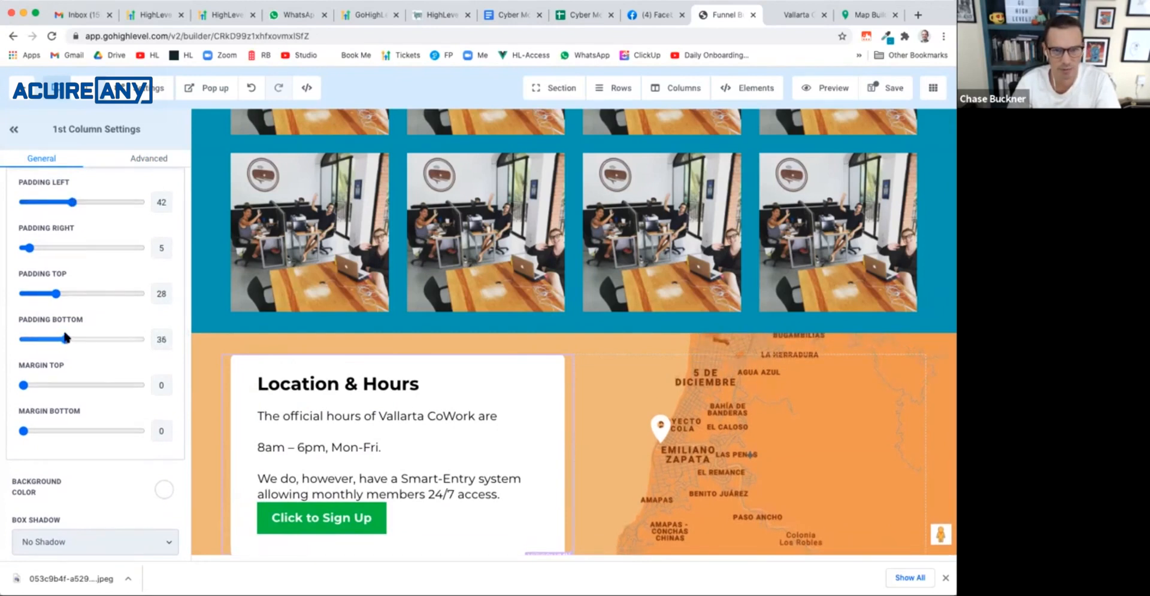
Step: Set the map section's bottom padding to 56 and its top padding to 59
{"action": "scroll", "coordinate": [292, 419], "scroll_direction": "down", "scroll_amount": 1}
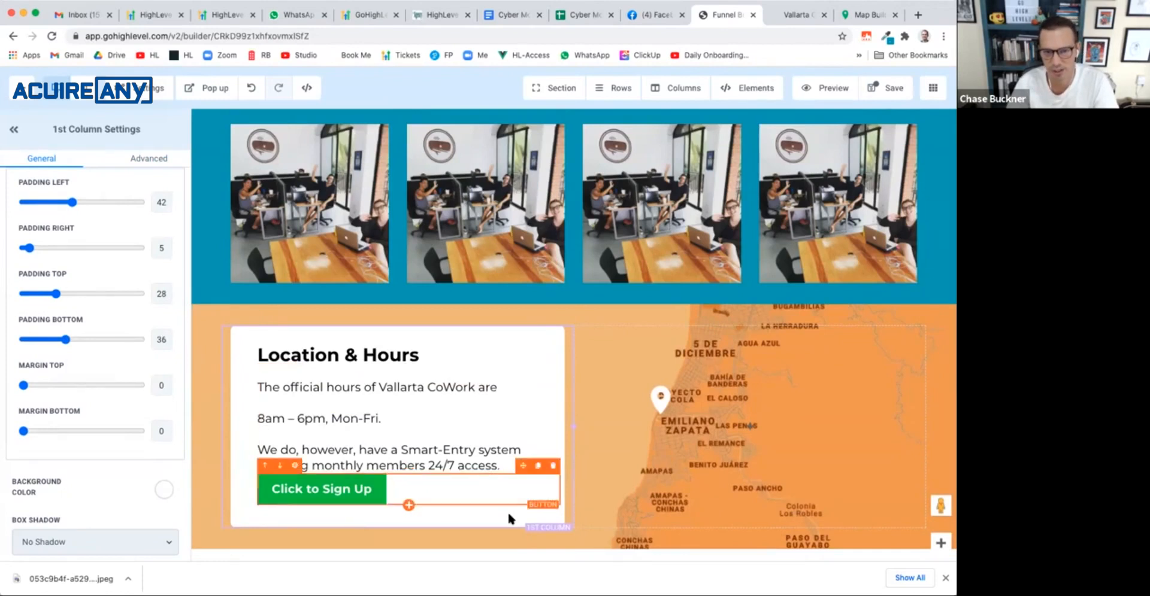
{"action": "left_click", "coordinate": [367, 314]}
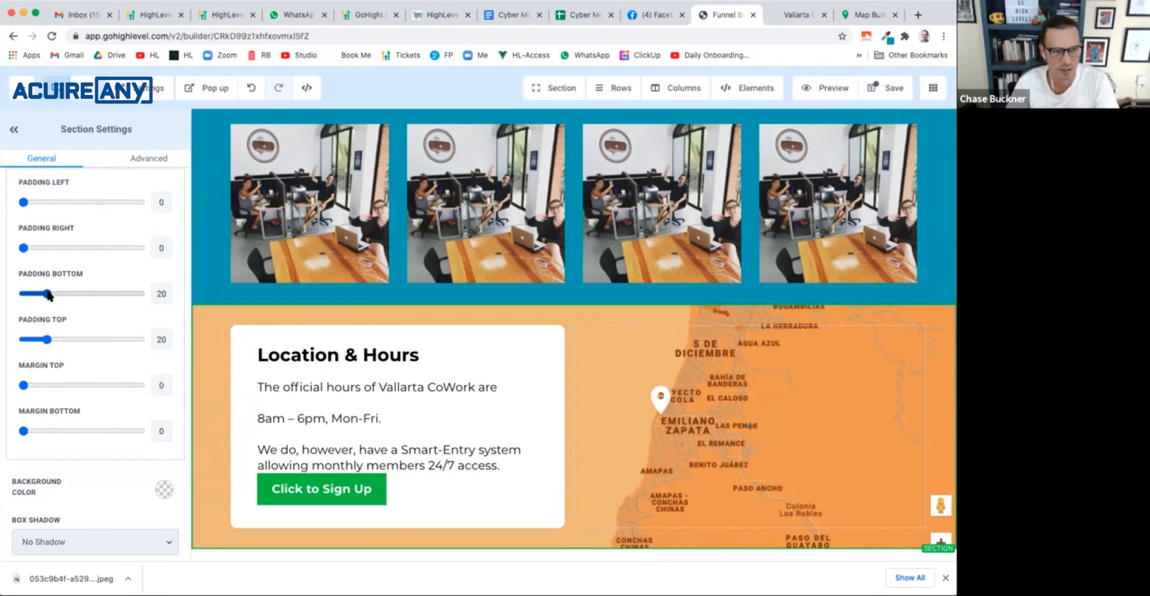
{"action": "mouse_move", "coordinate": [70, 292]}
{"action": "left_mouse_down"}
{"action": "mouse_move", "coordinate": [156, 282]}
{"action": "mouse_move", "coordinate": [89, 297]}
{"action": "left_mouse_up"}
{"action": "left_click_drag", "start_coordinate": [51, 339], "coordinate": [94, 339]}
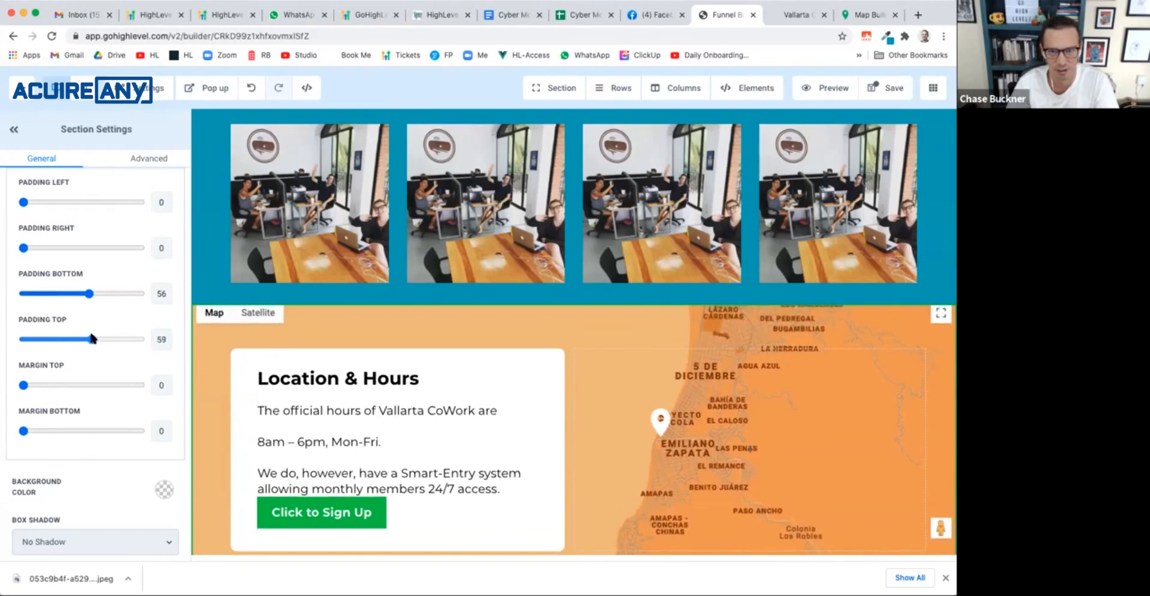
{"action": "scroll", "coordinate": [352, 372], "scroll_direction": "down", "scroll_amount": 1}
{"action": "scroll", "coordinate": [693, 386], "scroll_direction": "up", "scroll_amount": 10}
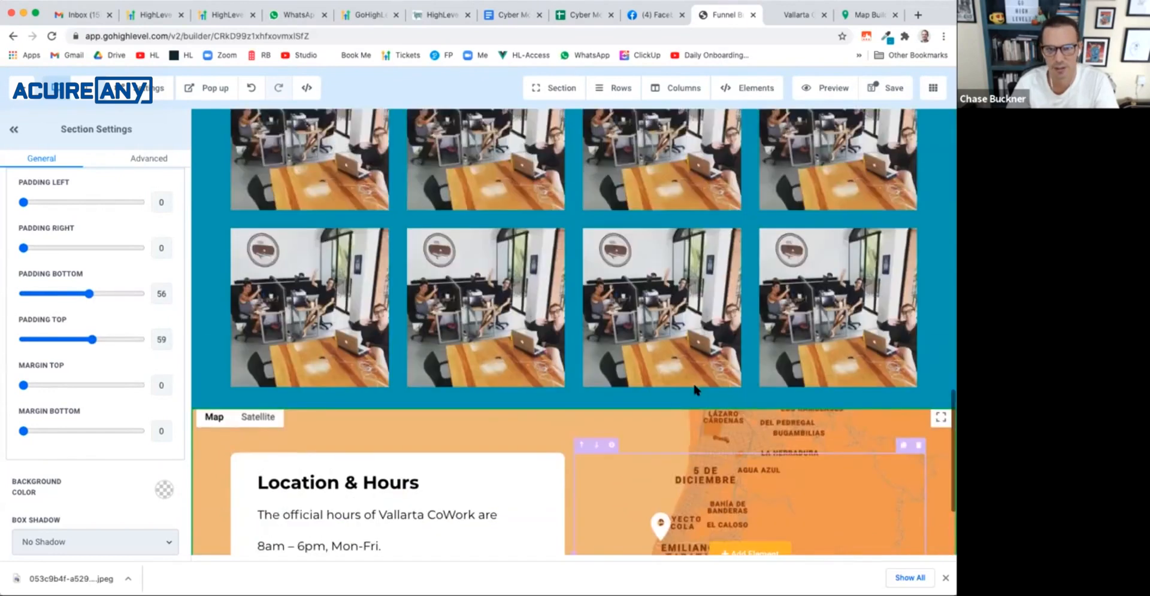
{"action": "scroll", "coordinate": [693, 389], "scroll_direction": "down", "scroll_amount": 10}
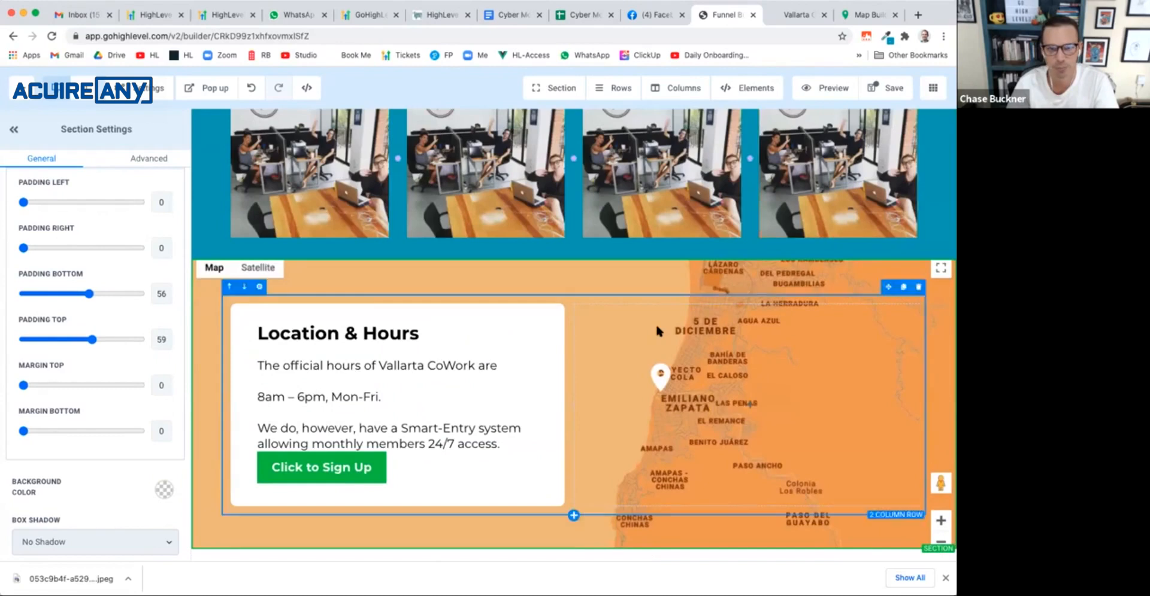
Step: Compare the section with Location & Hours on the original Vallarta CoWork page, and return to the funnel builder
{"action": "left_click", "coordinate": [788, 18]}
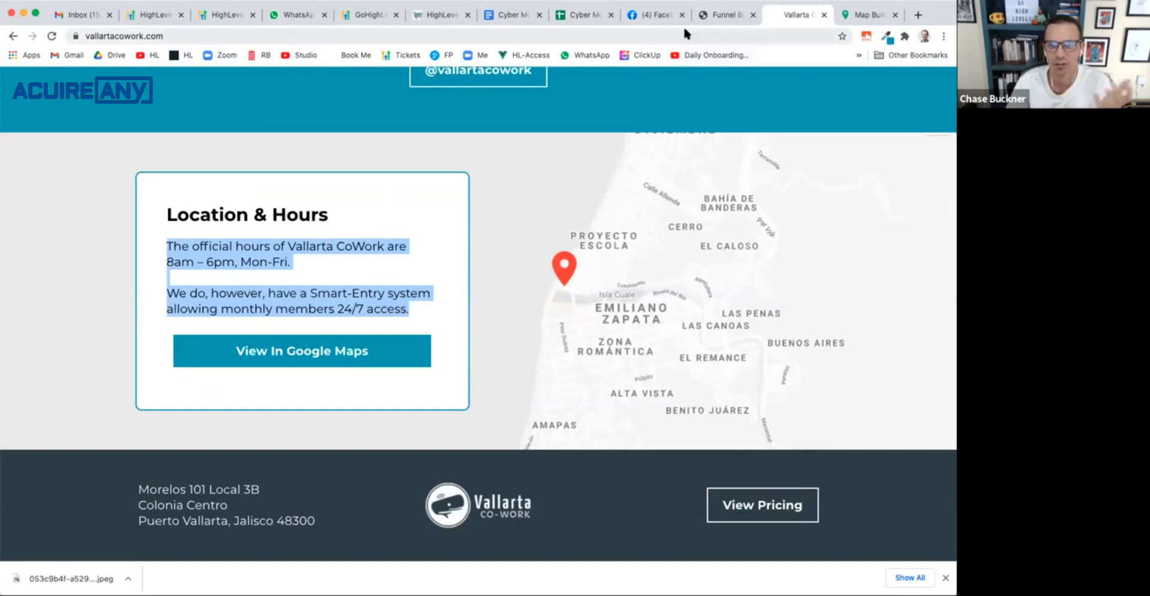
{"action": "left_click", "coordinate": [666, 16]}
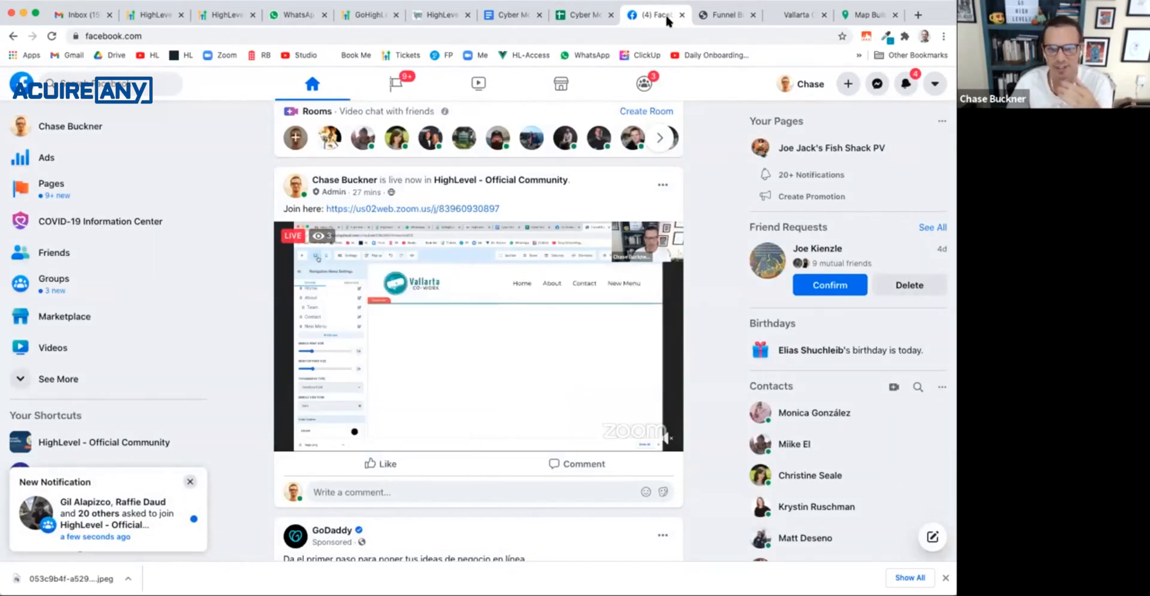
{"action": "left_click", "coordinate": [717, 18]}
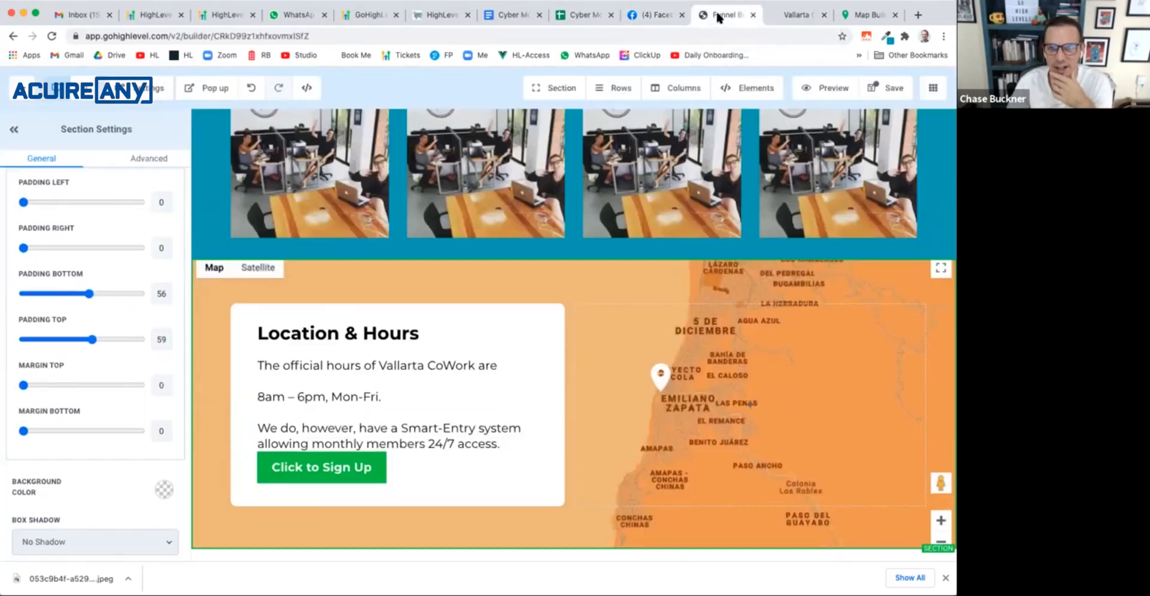
Step: Switch the page to the mobile layout and review its sections from the hero down to Location & Hours
{"action": "scroll", "coordinate": [752, 364], "scroll_direction": "up", "scroll_amount": 20}
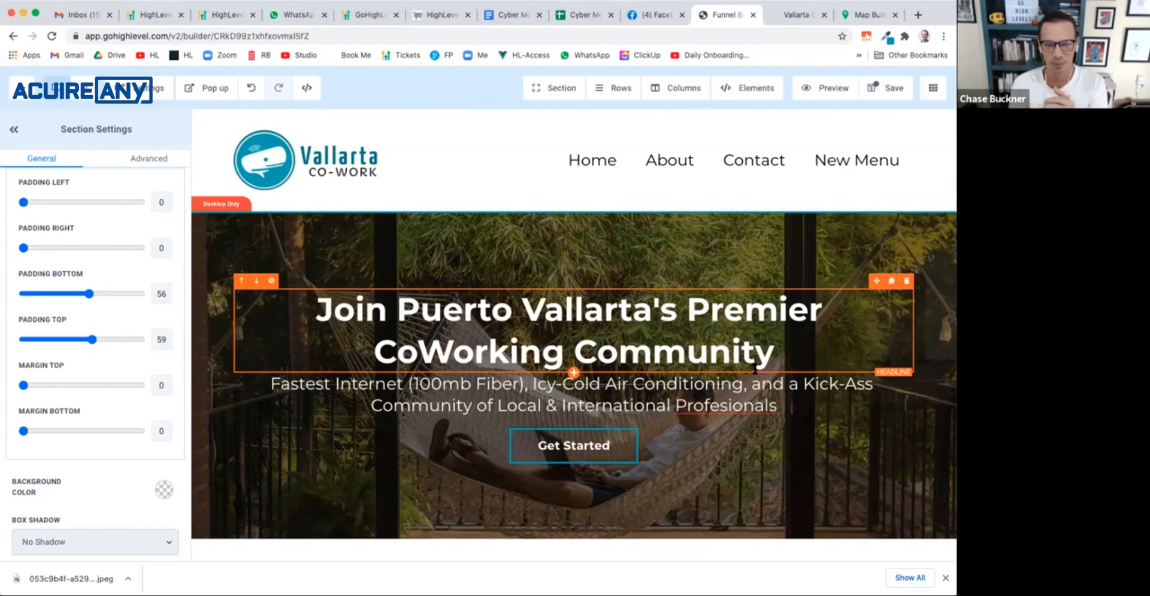
{"action": "scroll", "coordinate": [755, 370], "scroll_direction": "down", "scroll_amount": 10}
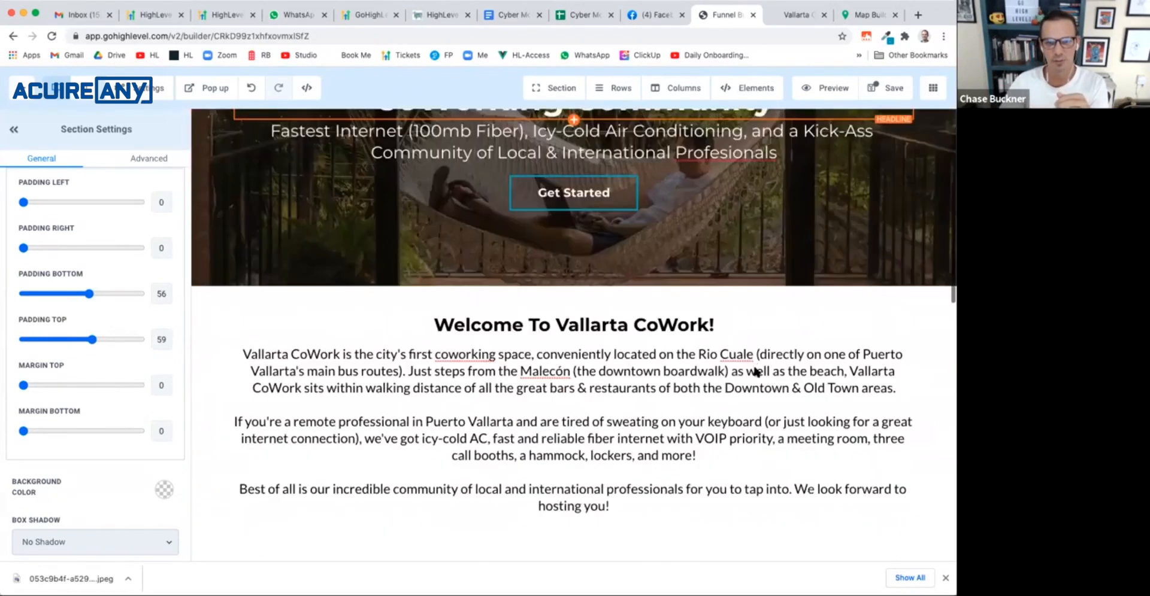
{"action": "scroll", "coordinate": [724, 339], "scroll_direction": "up", "scroll_amount": 10}
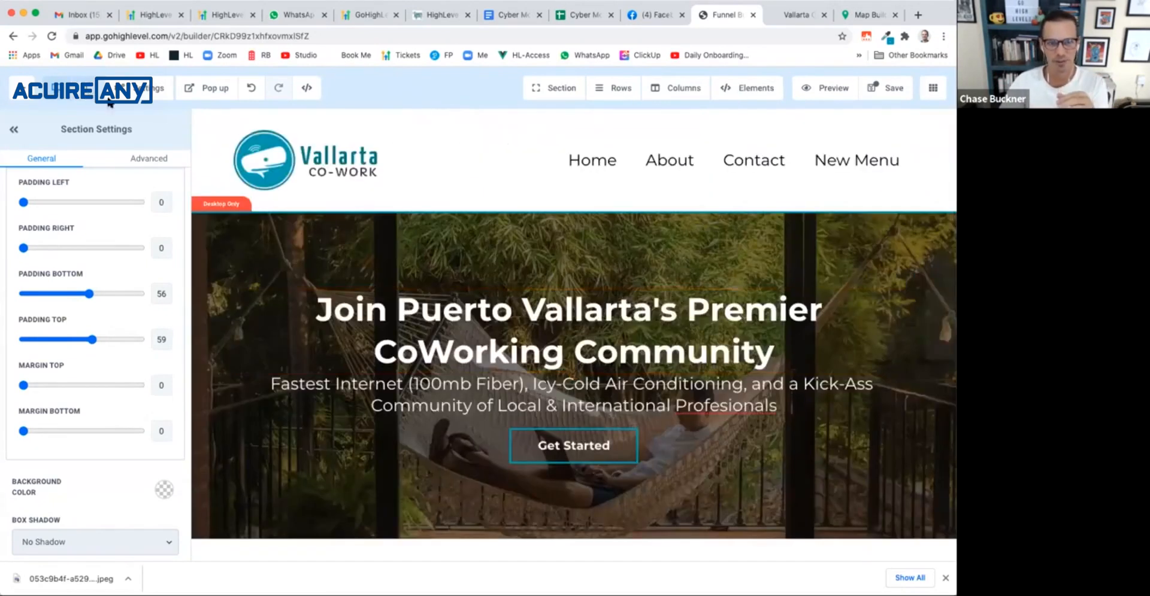
{"action": "left_click", "coordinate": [90, 96]}
{"action": "scroll", "coordinate": [542, 280], "scroll_direction": "down", "scroll_amount": 2}
{"action": "scroll", "coordinate": [542, 281], "scroll_direction": "down", "scroll_amount": 10}
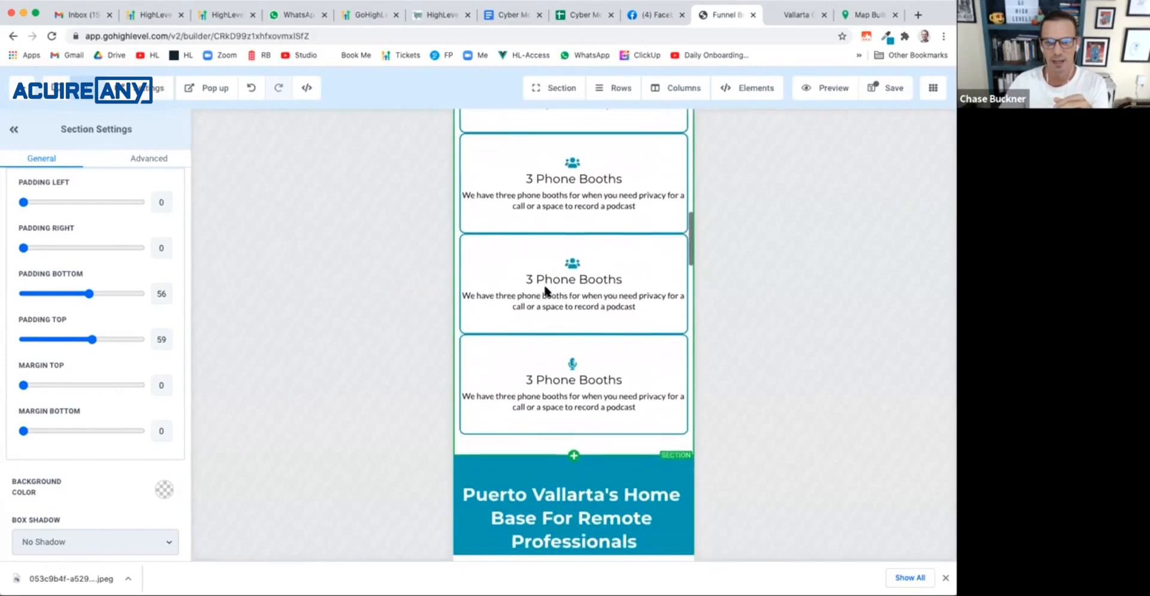
{"action": "scroll", "coordinate": [547, 290], "scroll_direction": "up", "scroll_amount": 3}
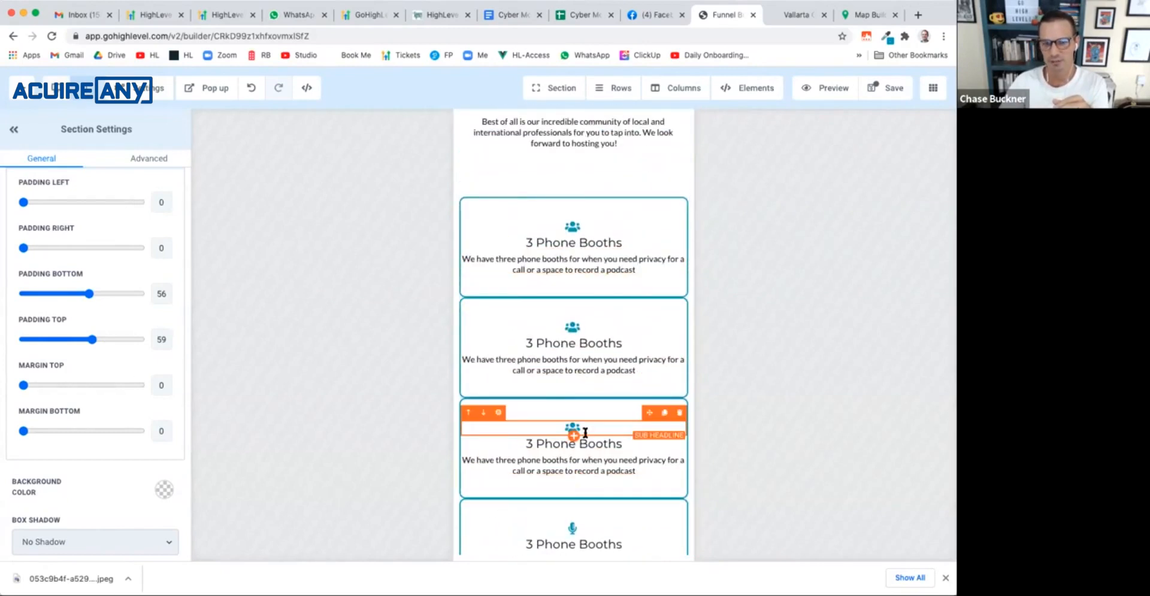
{"action": "scroll", "coordinate": [585, 433], "scroll_direction": "down", "scroll_amount": 1}
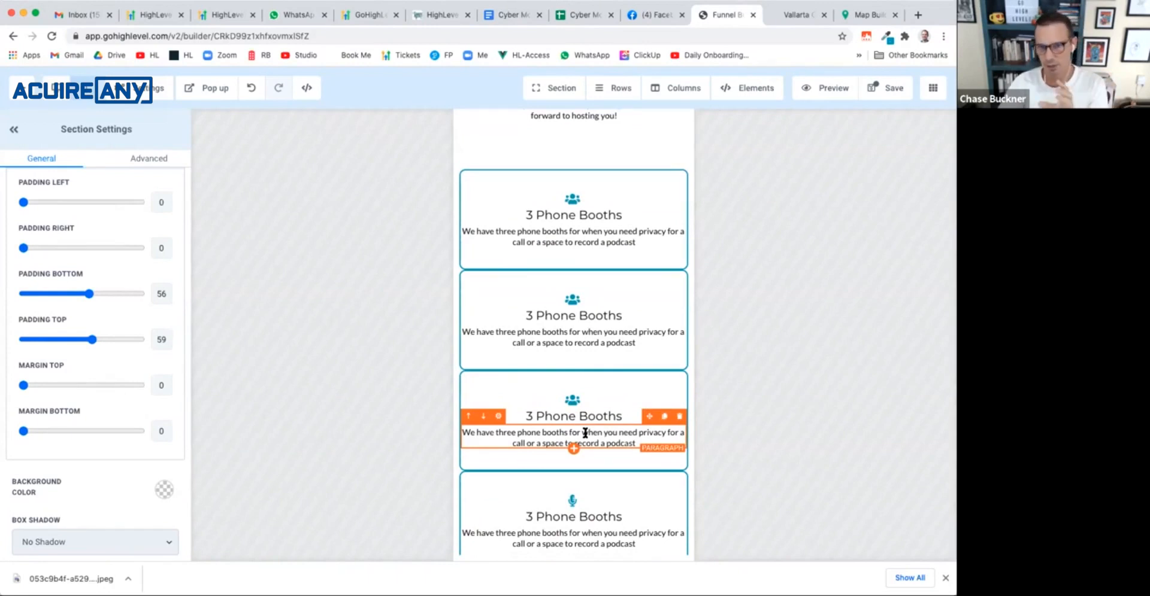
{"action": "scroll", "coordinate": [585, 432], "scroll_direction": "down", "scroll_amount": 6}
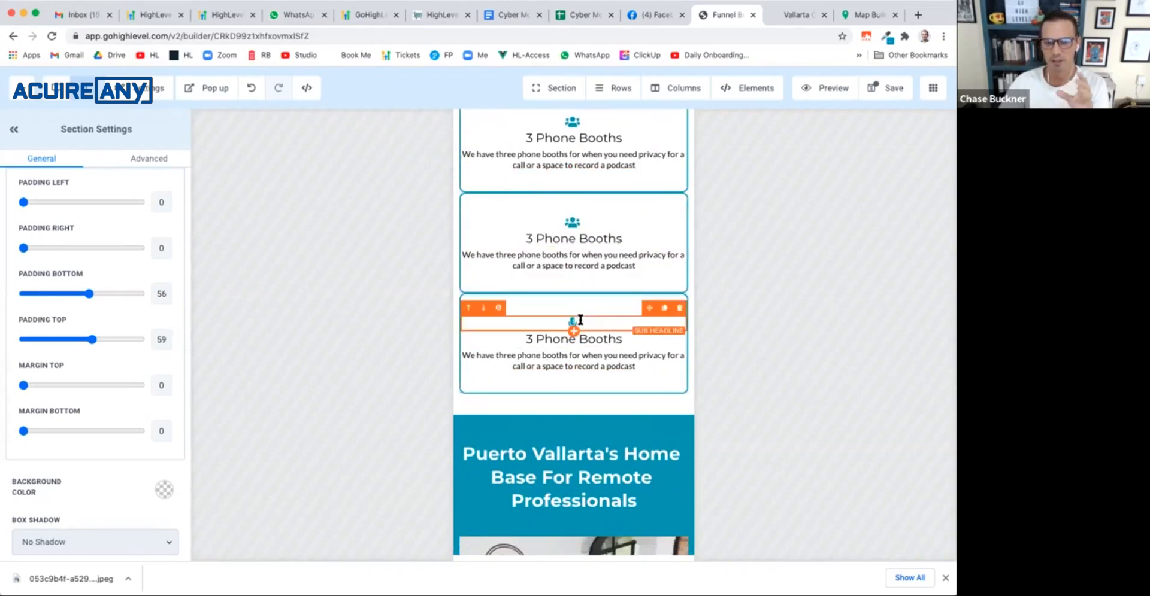
{"action": "scroll", "coordinate": [578, 321], "scroll_direction": "down", "scroll_amount": 10}
{"action": "scroll", "coordinate": [579, 322], "scroll_direction": "down", "scroll_amount": 11}
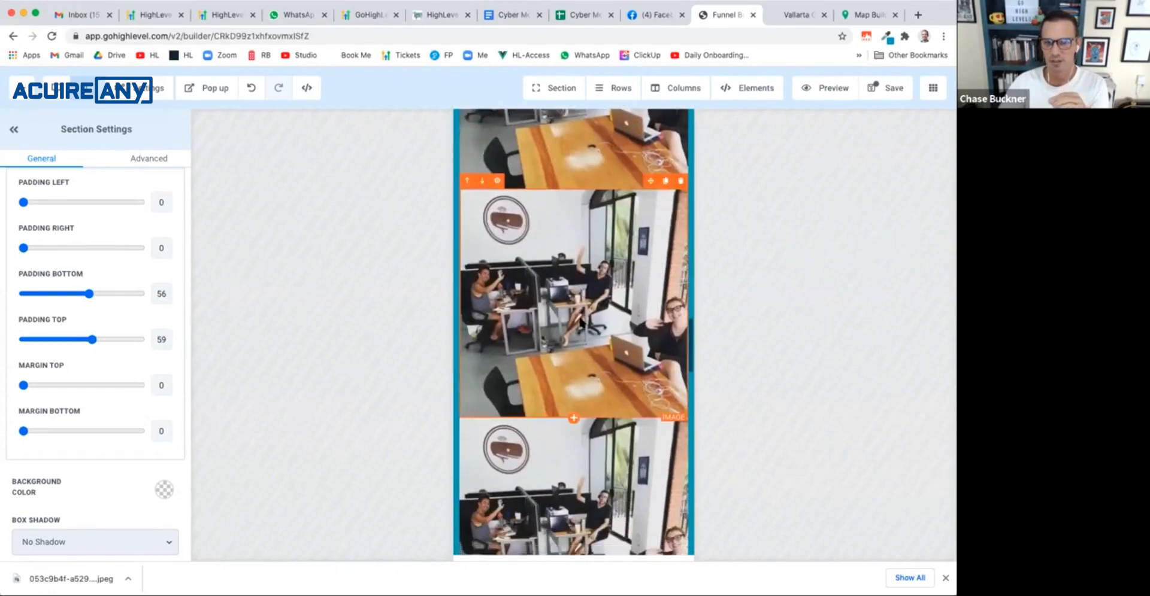
{"action": "scroll", "coordinate": [580, 322], "scroll_direction": "down", "scroll_amount": 10}
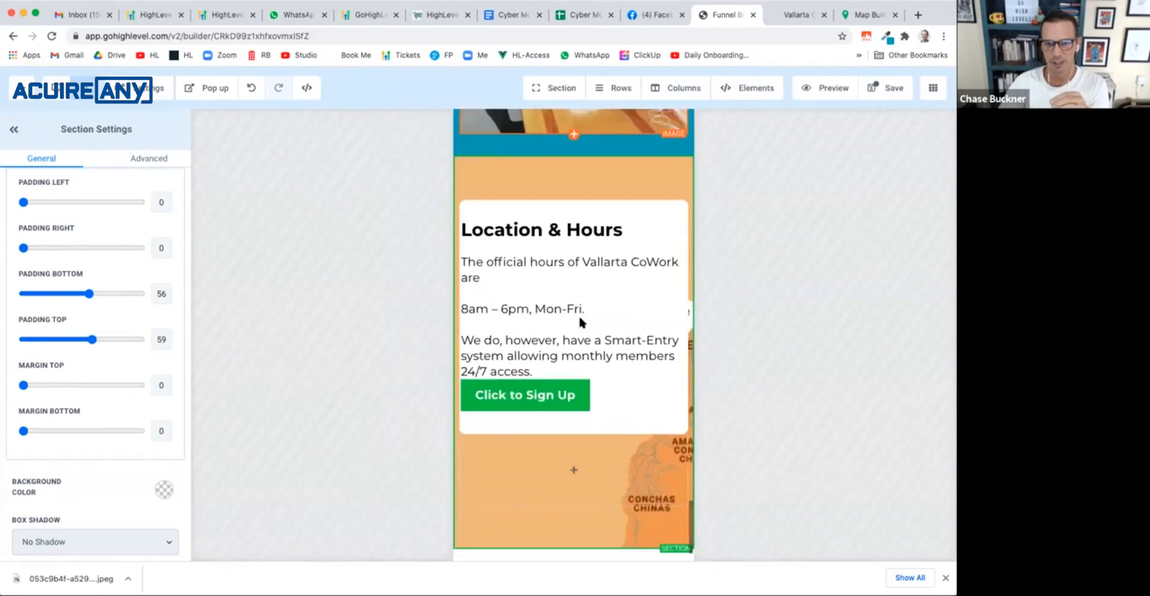
{"action": "scroll", "coordinate": [587, 353], "scroll_direction": "up", "scroll_amount": 10}
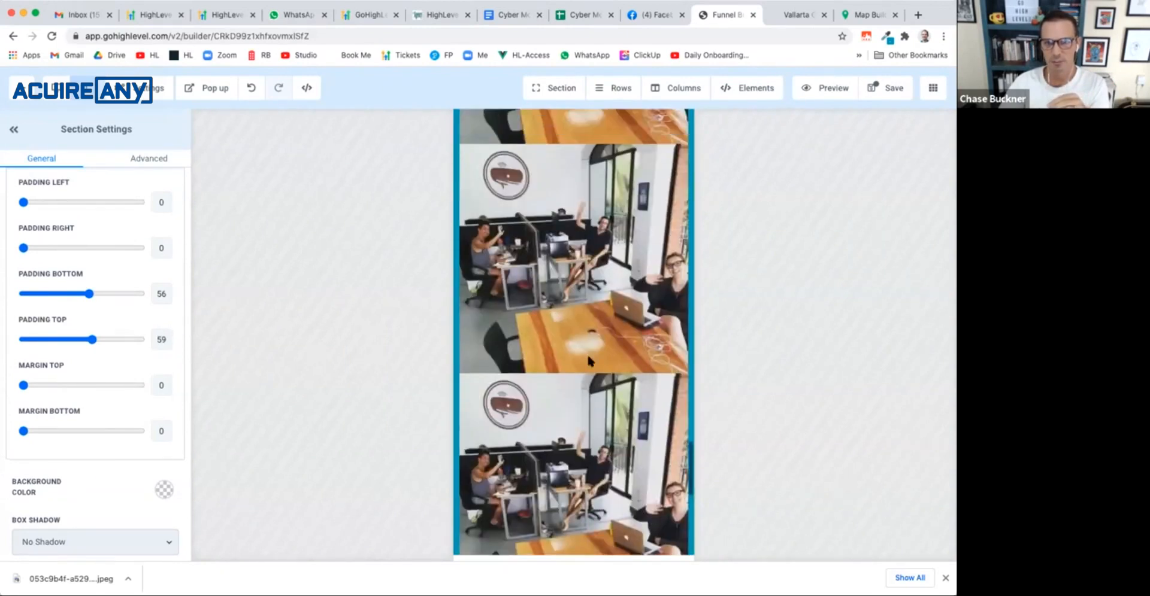
{"action": "scroll", "coordinate": [590, 359], "scroll_direction": "up", "scroll_amount": 11}
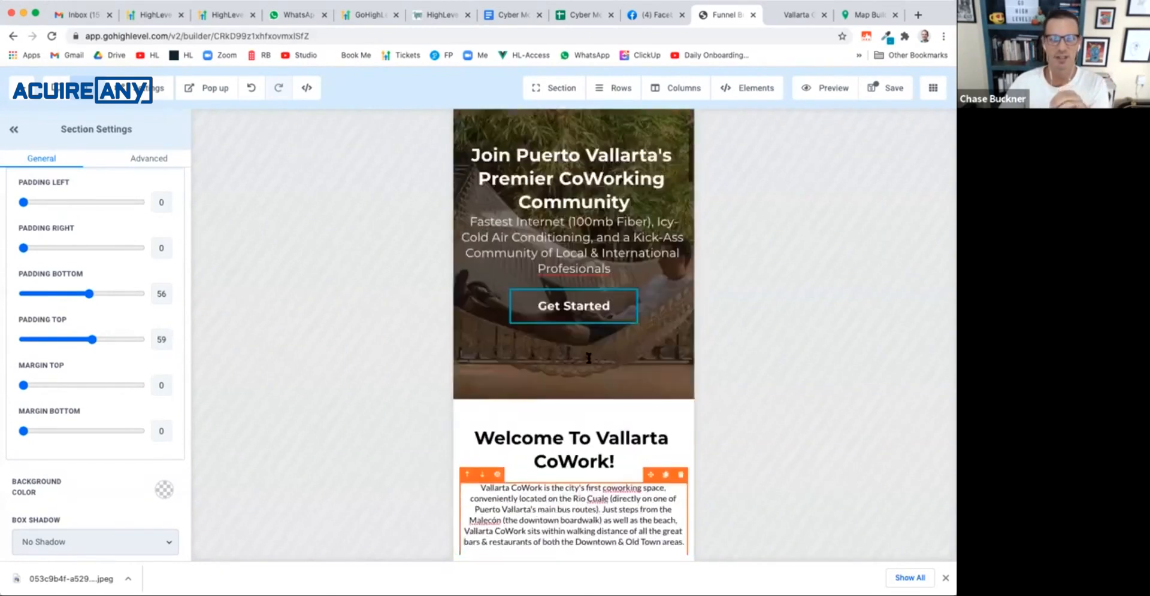
Step: Switch back to the desktop layout and close the funnel builder page without saving
{"action": "left_click", "coordinate": [56, 91]}
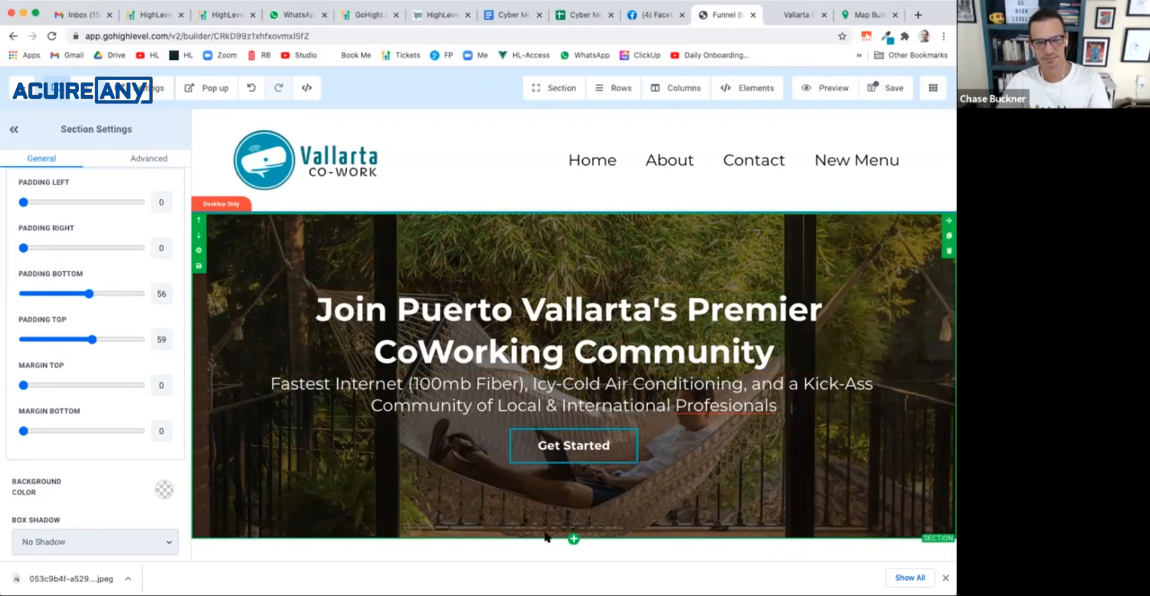
{"action": "key", "text": "super+w"}
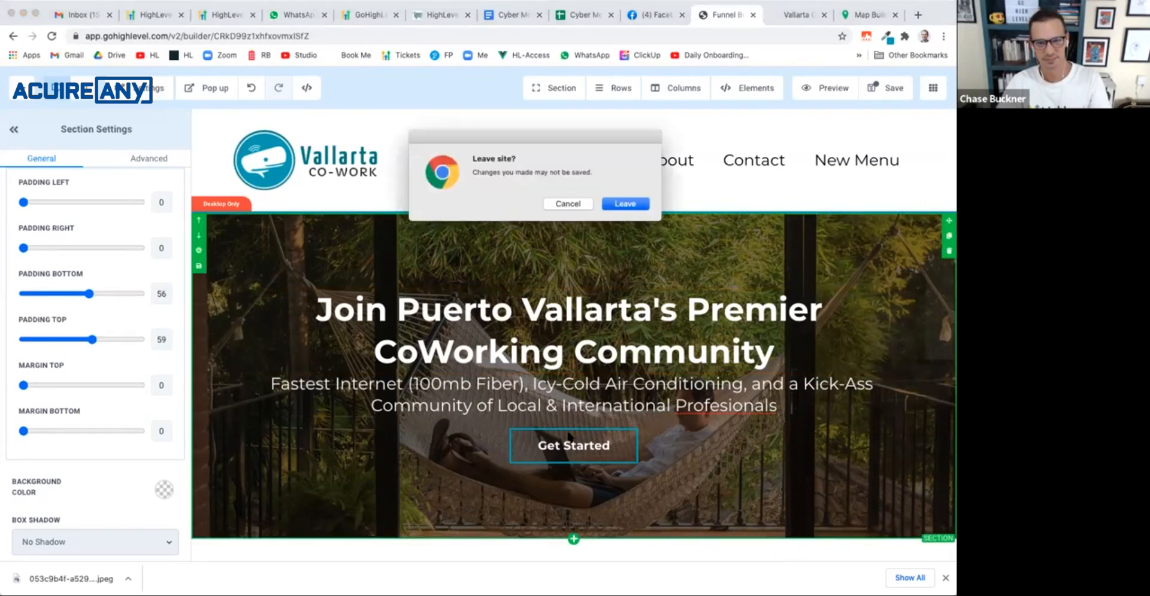
{"action": "left_click", "coordinate": [629, 202]}
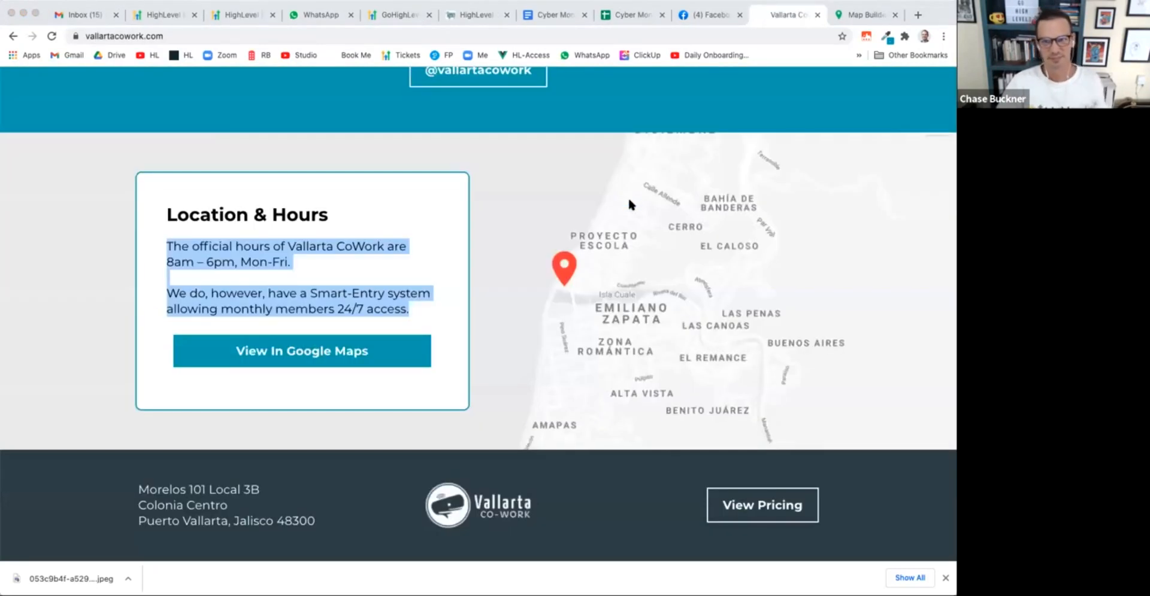